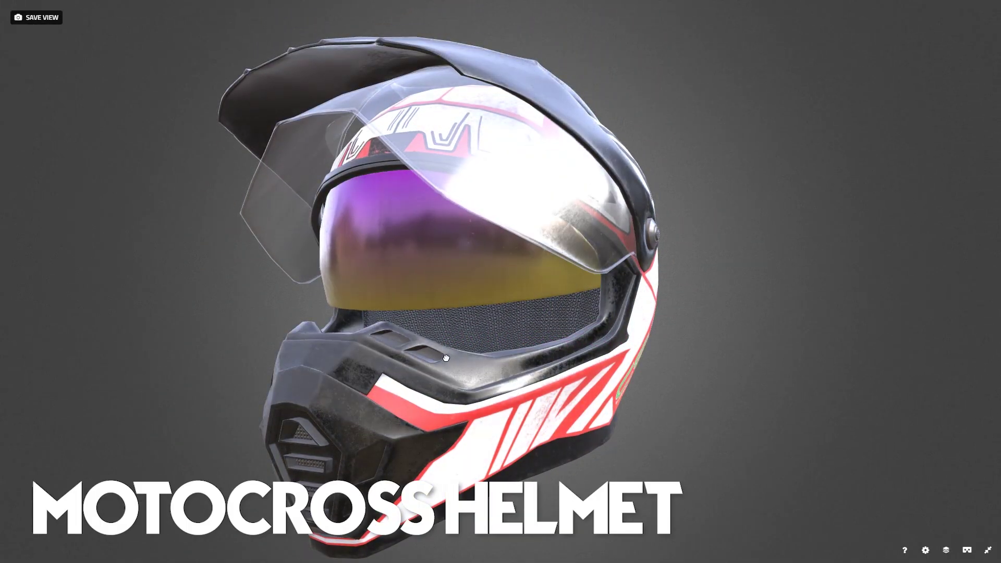
Orbit around the finished helmet preview to inspect it
{"action": "left_click_drag", "start_coordinate": [446, 358], "coordinate": [506, 357], "text": "alt"}
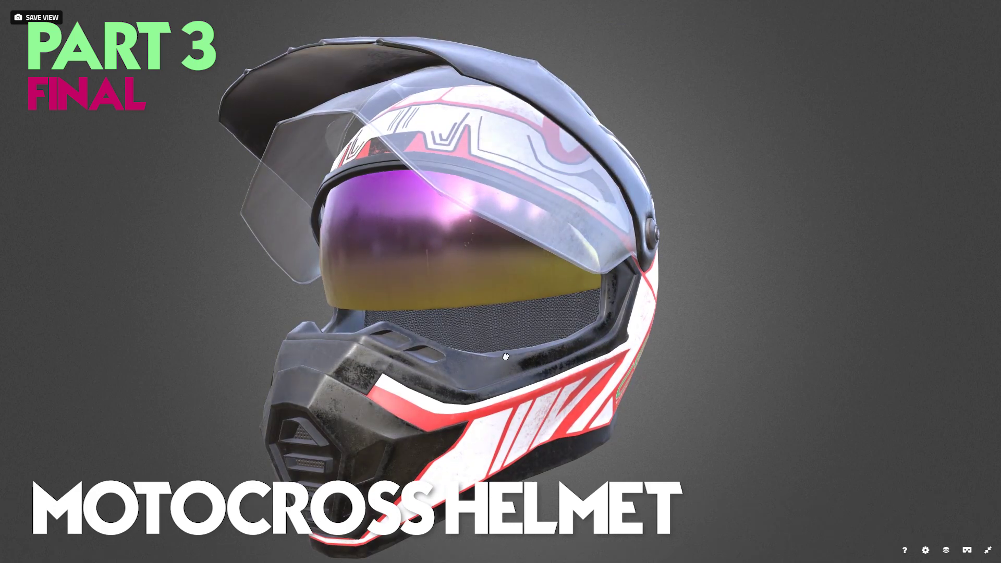
{"action": "left_click_drag", "start_coordinate": [504, 355], "coordinate": [528, 344]}
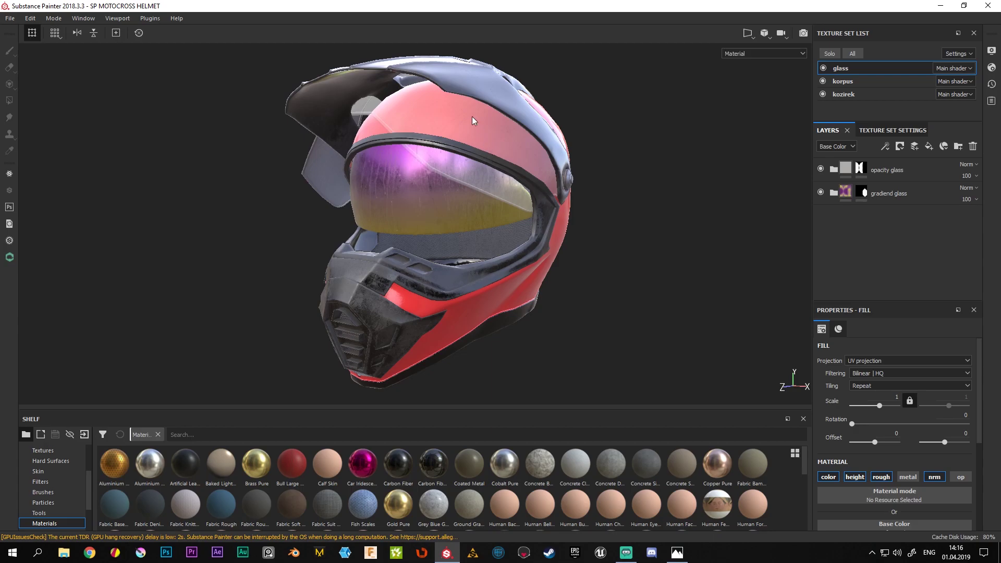
Zoom in on the visor and expand opacity glass to show rough and opacity rough color
{"action": "mouse_move", "coordinate": [471, 117]}
{"action": "left_mouse_down", "text": "alt"}
{"action": "mouse_move", "coordinate": [500, 237]}
{"action": "mouse_move", "coordinate": [346, 280]}
{"action": "mouse_move", "coordinate": [385, 217]}
{"action": "mouse_move", "coordinate": [431, 215]}
{"action": "left_mouse_up", "text": "alt"}
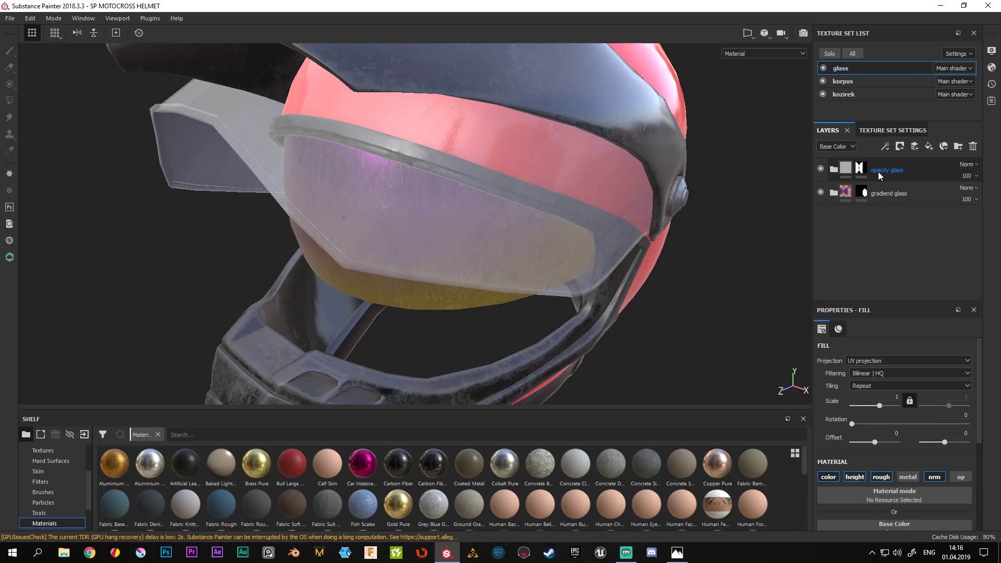
{"action": "left_click", "coordinate": [834, 170]}
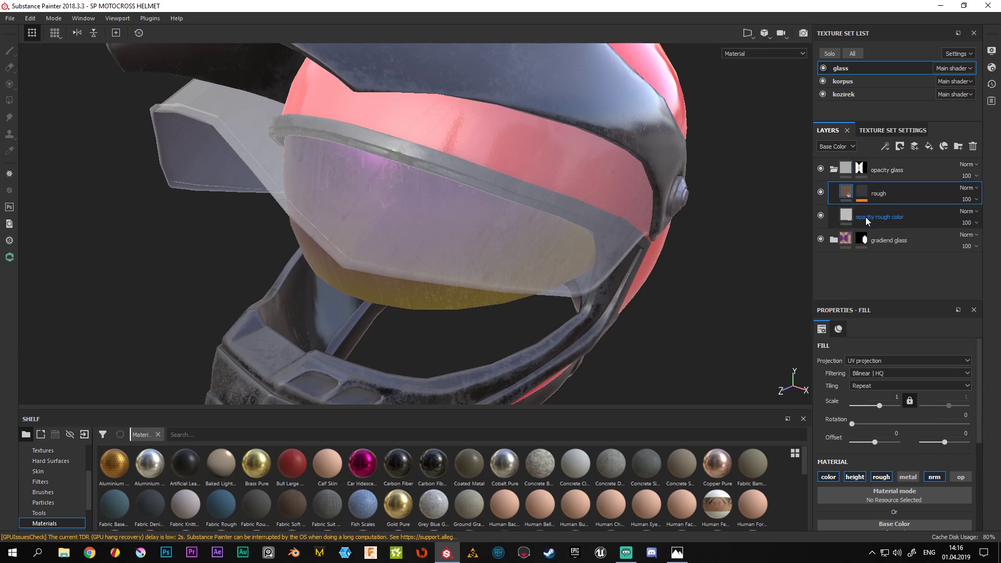
Enable the metal channel on the opacity rough color fill and set Metallic to 1
{"action": "left_click", "coordinate": [862, 218]}
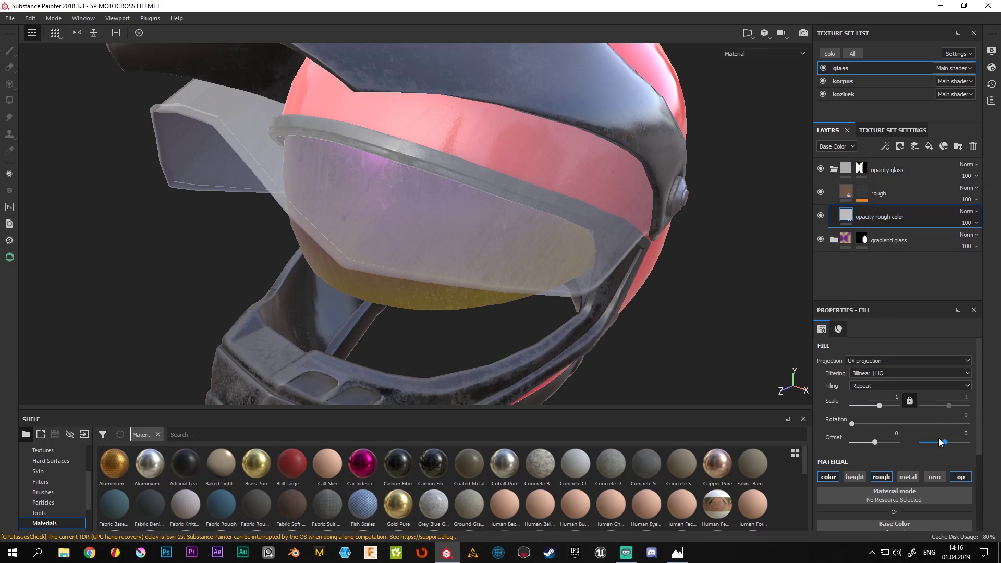
{"action": "scroll", "coordinate": [938, 442], "scroll_direction": "down", "scroll_amount": 2}
{"action": "scroll", "coordinate": [948, 415], "scroll_direction": "down", "scroll_amount": 2}
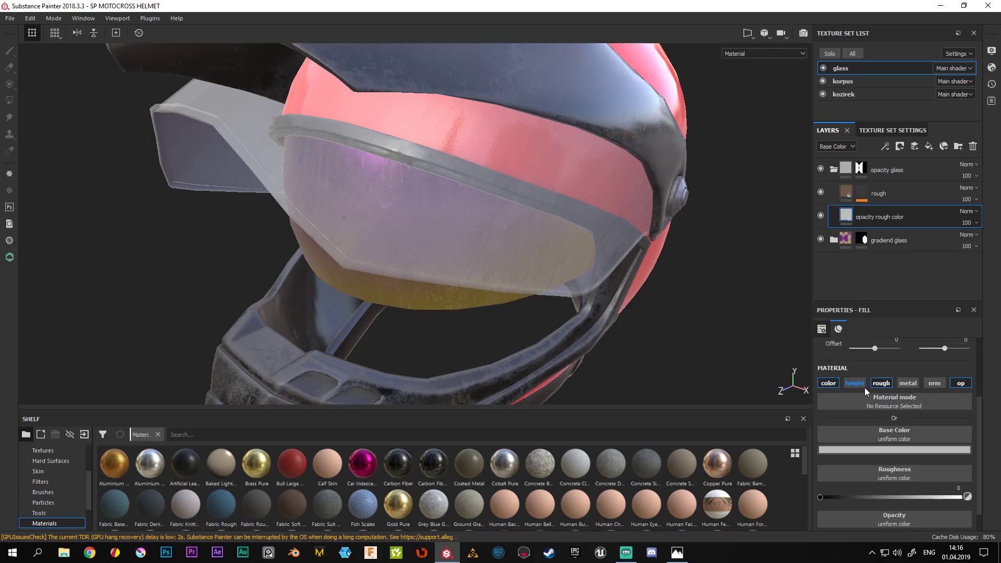
{"action": "left_click", "coordinate": [912, 385]}
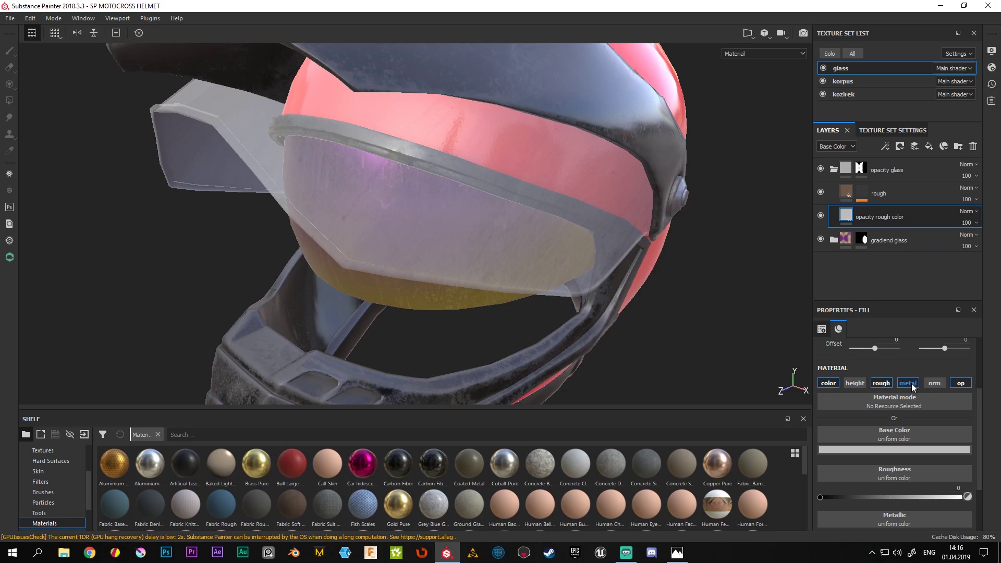
{"action": "scroll", "coordinate": [873, 459], "scroll_direction": "down", "scroll_amount": 2}
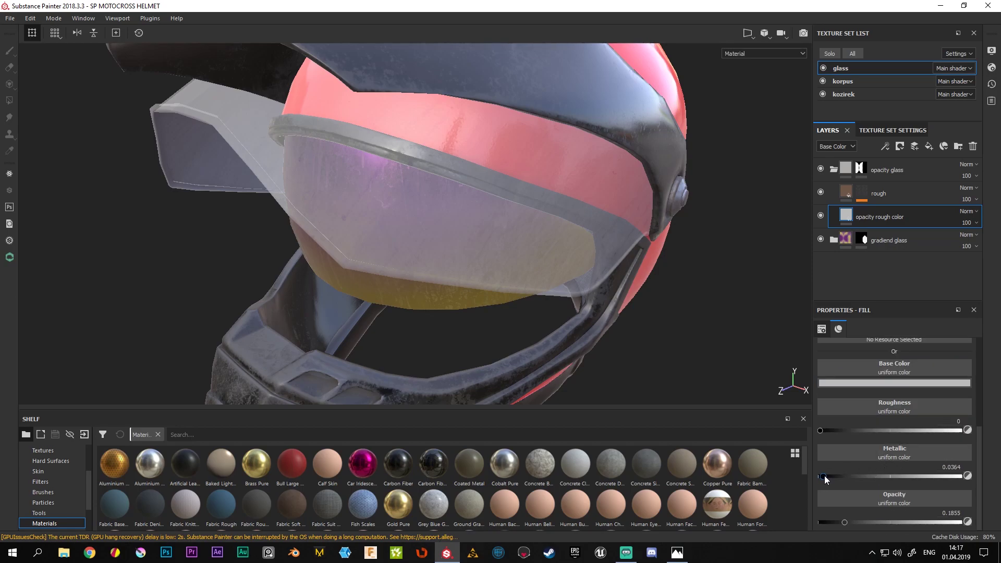
{"action": "left_click_drag", "start_coordinate": [914, 477], "coordinate": [967, 478]}
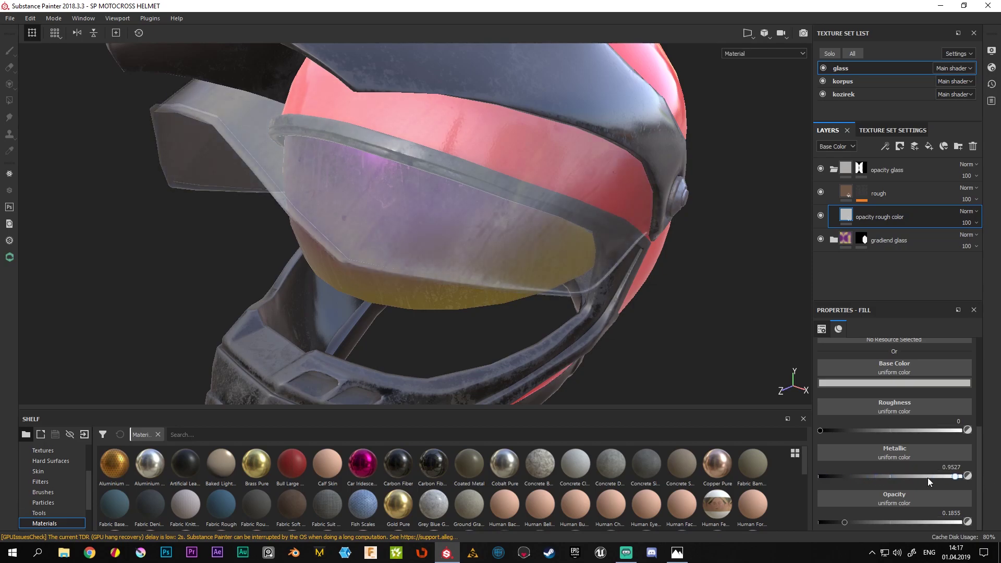
Raise the visor fill's opacity from 0.1855 to 0.5309
{"action": "scroll", "coordinate": [476, 234], "scroll_direction": "up", "scroll_amount": 3}
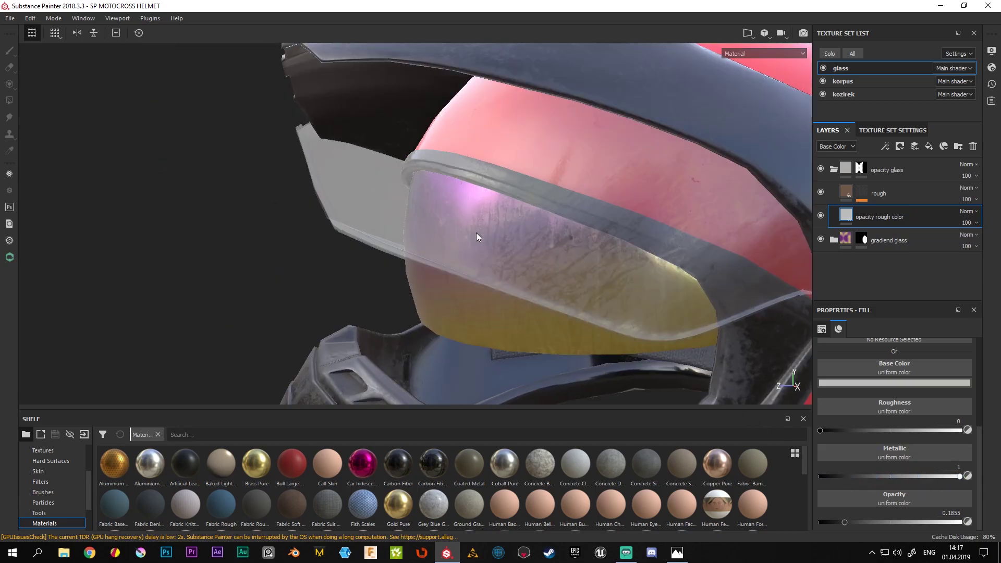
{"action": "scroll", "coordinate": [365, 208], "scroll_direction": "up", "scroll_amount": 2}
{"action": "scroll", "coordinate": [407, 214], "scroll_direction": "up", "scroll_amount": 2}
{"action": "mouse_move", "coordinate": [407, 214]}
{"action": "left_mouse_down", "text": "alt"}
{"action": "mouse_move", "coordinate": [462, 252]}
{"action": "mouse_move", "coordinate": [453, 223]}
{"action": "mouse_move", "coordinate": [529, 291]}
{"action": "mouse_move", "coordinate": [364, 172]}
{"action": "left_mouse_up", "text": "alt"}
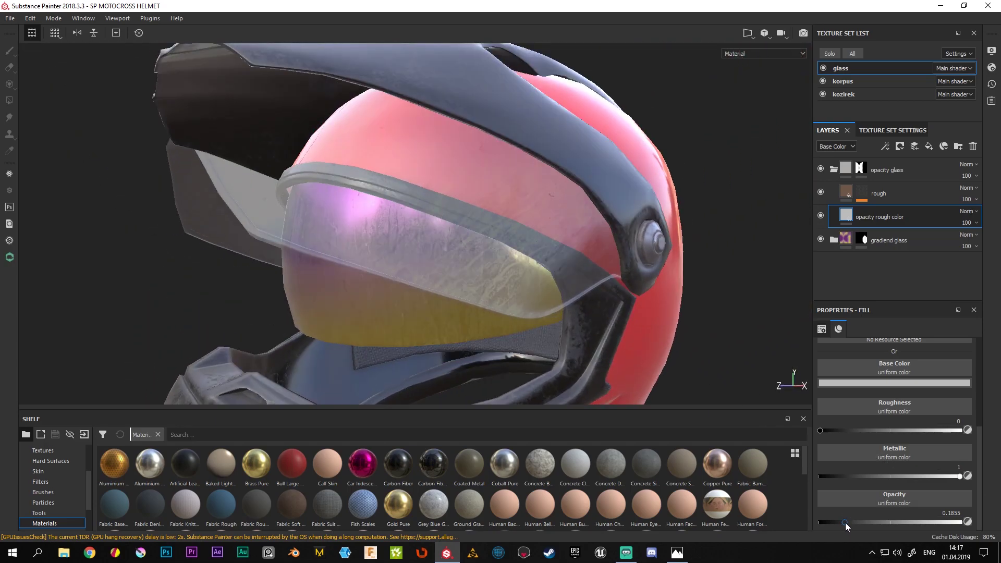
{"action": "left_click_drag", "start_coordinate": [846, 522], "coordinate": [894, 523]}
{"action": "mouse_move", "coordinate": [531, 271]}
{"action": "left_mouse_down", "text": "alt"}
{"action": "mouse_move", "coordinate": [385, 268]}
{"action": "mouse_move", "coordinate": [257, 235]}
{"action": "mouse_move", "coordinate": [344, 272]}
{"action": "mouse_move", "coordinate": [462, 277]}
{"action": "mouse_move", "coordinate": [584, 302]}
{"action": "mouse_move", "coordinate": [532, 286]}
{"action": "mouse_move", "coordinate": [545, 301]}
{"action": "left_mouse_up", "text": "alt"}
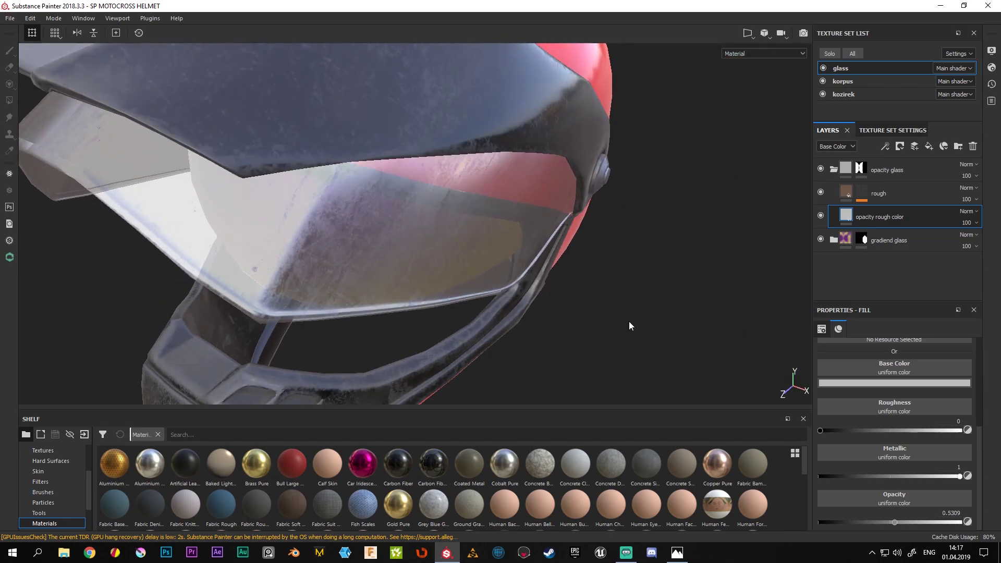
Set the visor fill's base colour to dark grey (RGB about 0.190) and review the helmet
{"action": "left_click", "coordinate": [880, 383]}
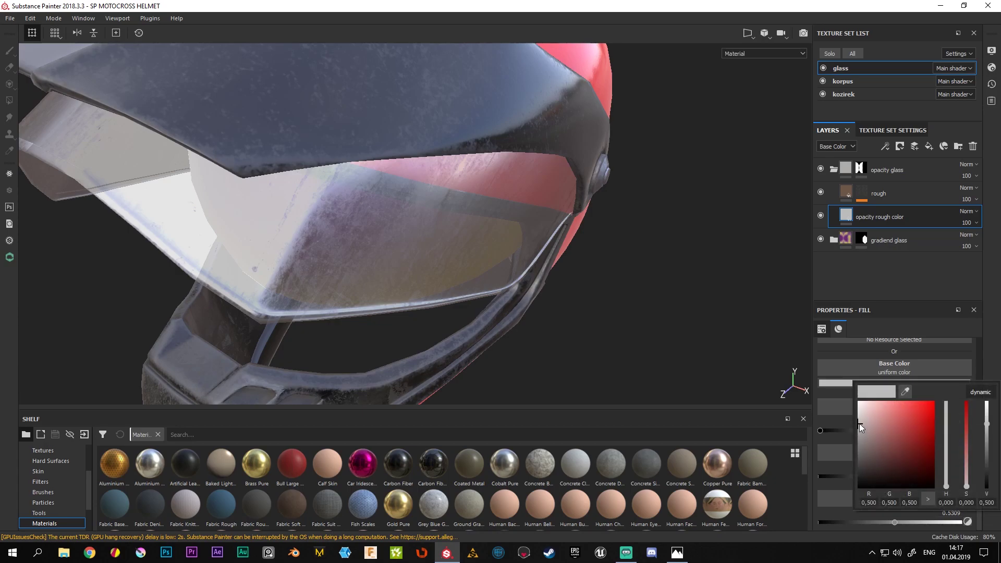
{"action": "left_click_drag", "start_coordinate": [860, 427], "coordinate": [847, 446]}
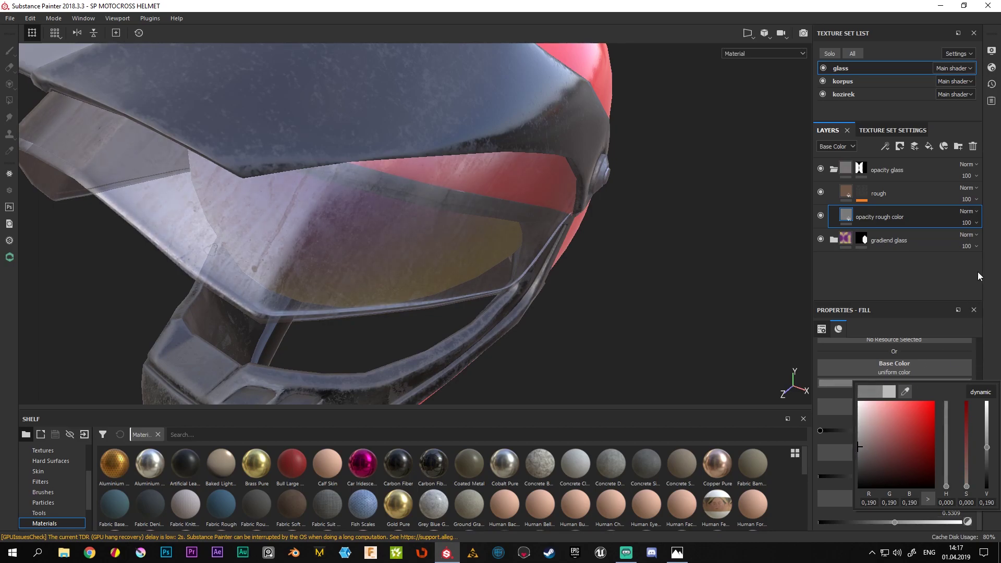
{"action": "mouse_move", "coordinate": [415, 259]}
{"action": "left_mouse_down", "text": "alt"}
{"action": "mouse_move", "coordinate": [210, 307]}
{"action": "mouse_move", "coordinate": [157, 284]}
{"action": "mouse_move", "coordinate": [249, 290]}
{"action": "mouse_move", "coordinate": [204, 295]}
{"action": "mouse_move", "coordinate": [190, 313]}
{"action": "mouse_move", "coordinate": [273, 284]}
{"action": "left_mouse_up", "text": "alt"}
{"action": "right_click_drag", "start_coordinate": [272, 284], "coordinate": [367, 148], "text": "alt"}
{"action": "mouse_move", "coordinate": [367, 148]}
{"action": "left_mouse_down", "text": "alt"}
{"action": "mouse_move", "coordinate": [476, 239]}
{"action": "mouse_move", "coordinate": [469, 296]}
{"action": "mouse_move", "coordinate": [418, 226]}
{"action": "mouse_move", "coordinate": [469, 229]}
{"action": "mouse_move", "coordinate": [448, 229]}
{"action": "left_mouse_up", "text": "alt"}
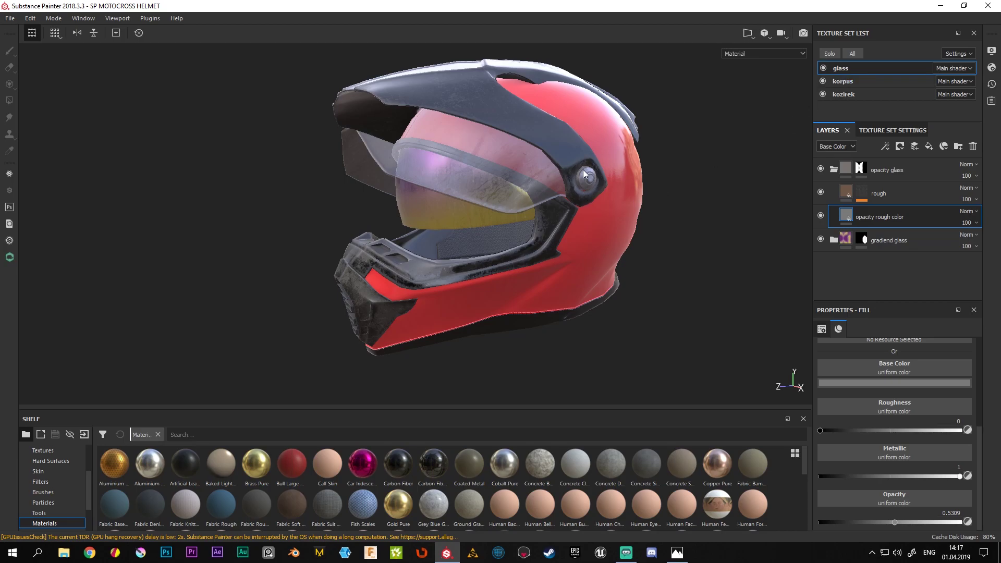
Zoom in on the visor bolt and switch to the kozirek texture set
{"action": "scroll", "coordinate": [664, 319], "scroll_direction": "up", "scroll_amount": 2}
{"action": "scroll", "coordinate": [474, 197], "scroll_direction": "up", "scroll_amount": 2}
{"action": "scroll", "coordinate": [608, 250], "scroll_direction": "up", "scroll_amount": 2}
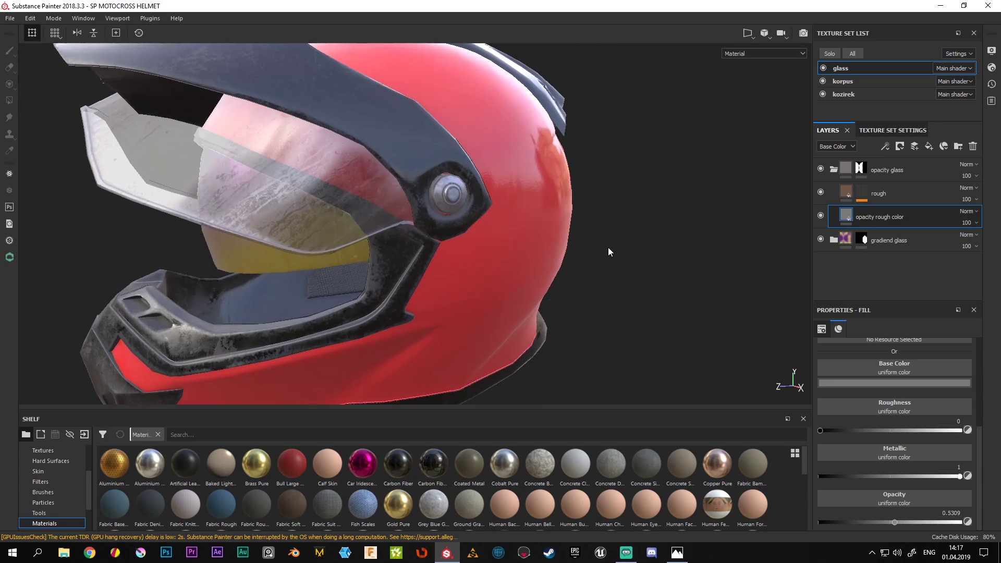
{"action": "scroll", "coordinate": [607, 250], "scroll_direction": "up", "scroll_amount": 2}
{"action": "right_click", "coordinate": [427, 197], "text": "ctrl+alt"}
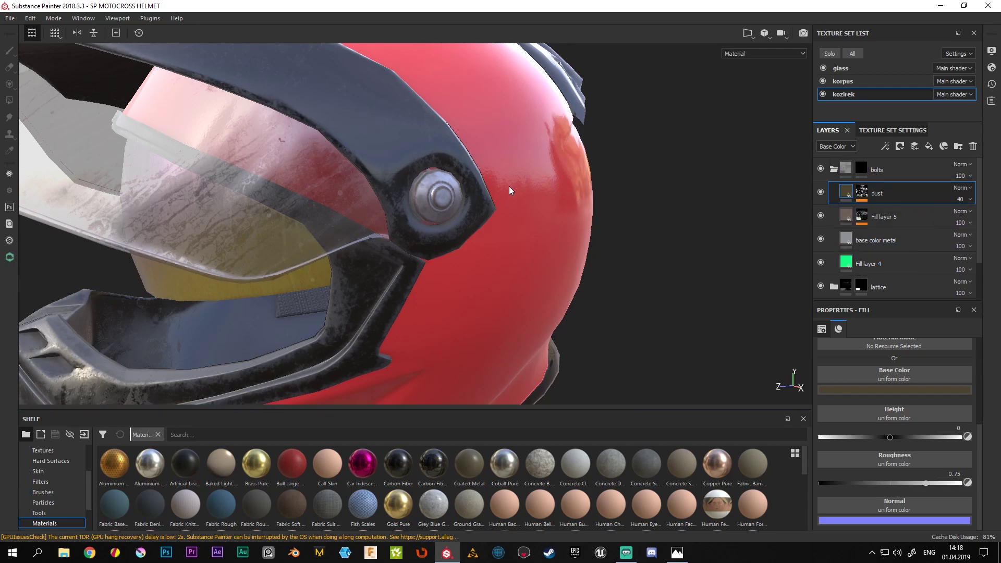
Orbit over the helmet's top and set the viewport camera to Orthographic (F6)
{"action": "scroll", "coordinate": [462, 283], "scroll_direction": "down", "scroll_amount": 3}
{"action": "scroll", "coordinate": [458, 267], "scroll_direction": "down", "scroll_amount": 3}
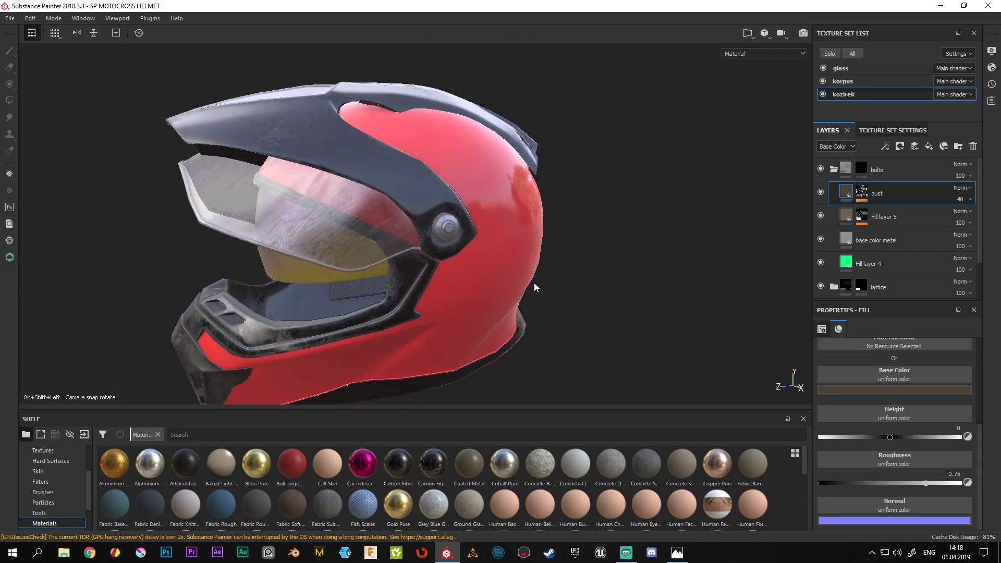
{"action": "left_click_drag", "start_coordinate": [561, 285], "coordinate": [534, 276], "text": "alt"}
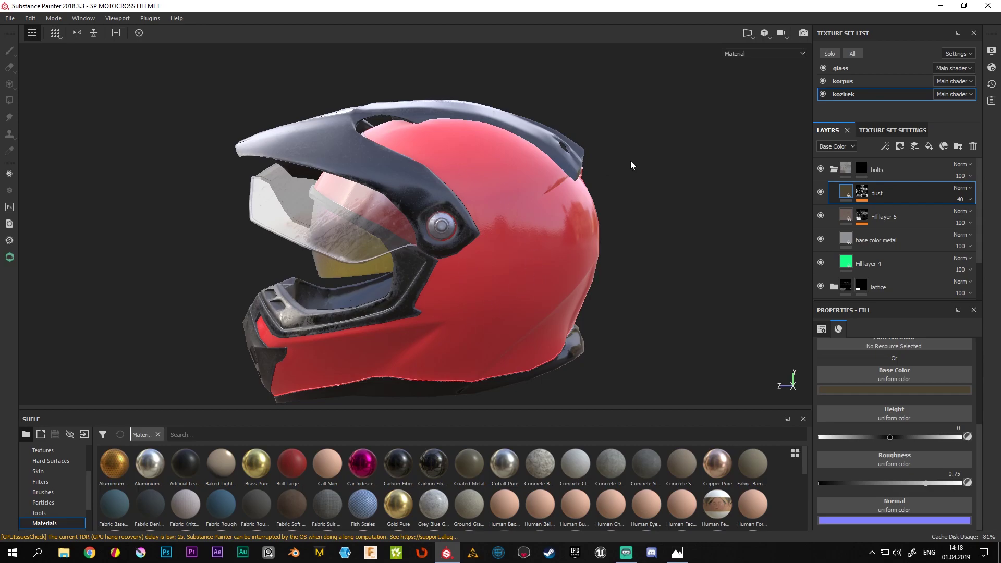
{"action": "left_click_drag", "start_coordinate": [479, 214], "coordinate": [474, 154], "text": "alt"}
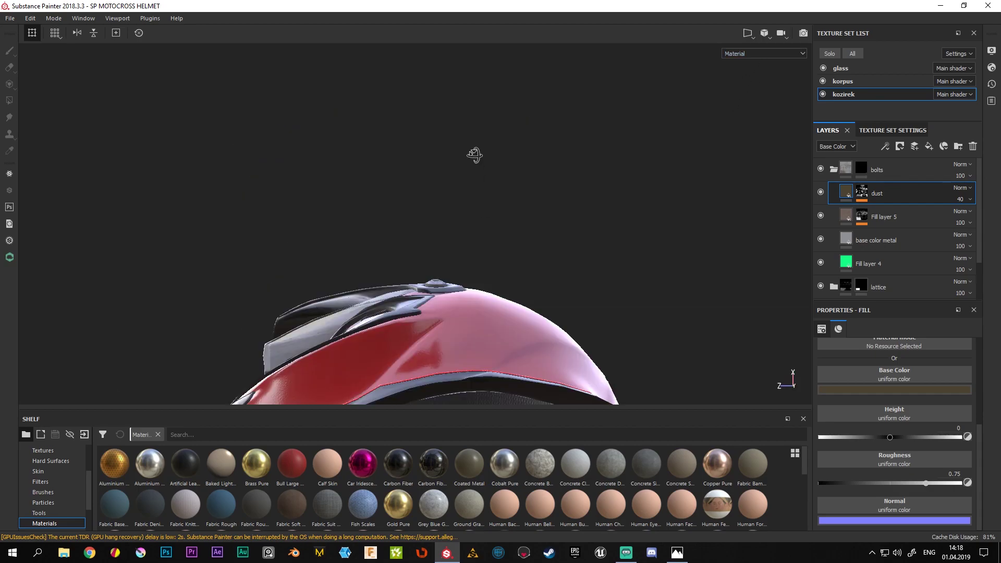
{"action": "mouse_move", "coordinate": [526, 320]}
{"action": "right_mouse_down", "text": "alt"}
{"action": "mouse_move", "coordinate": [500, 138]}
{"action": "mouse_move", "coordinate": [512, 196]}
{"action": "right_mouse_up", "text": "alt"}
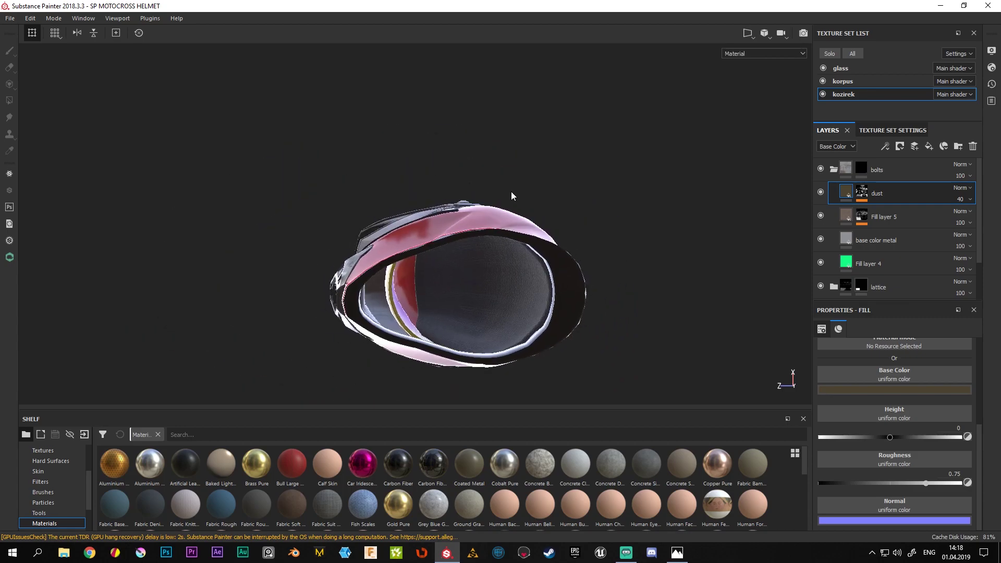
{"action": "left_click", "coordinate": [768, 34]}
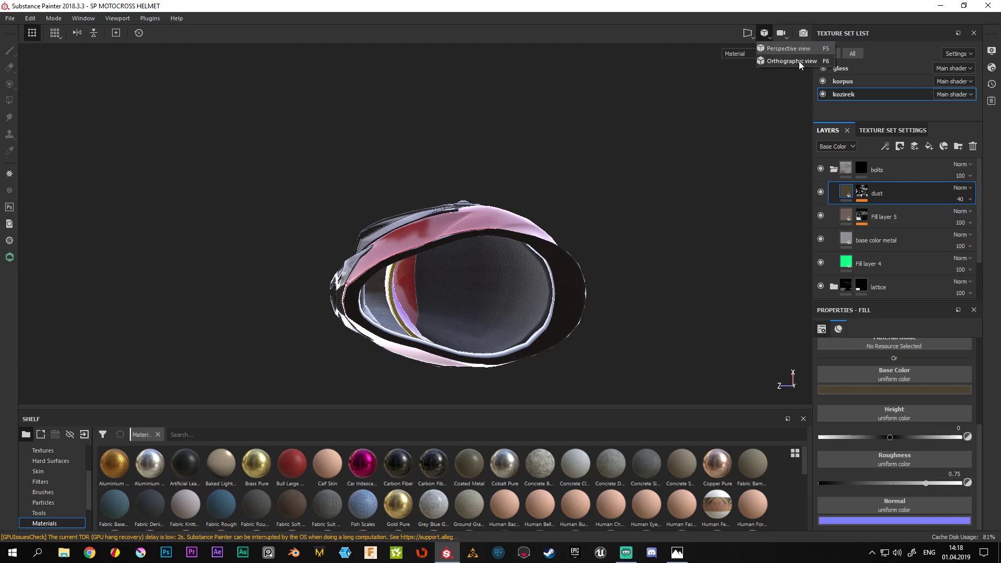
{"action": "left_click", "coordinate": [815, 61]}
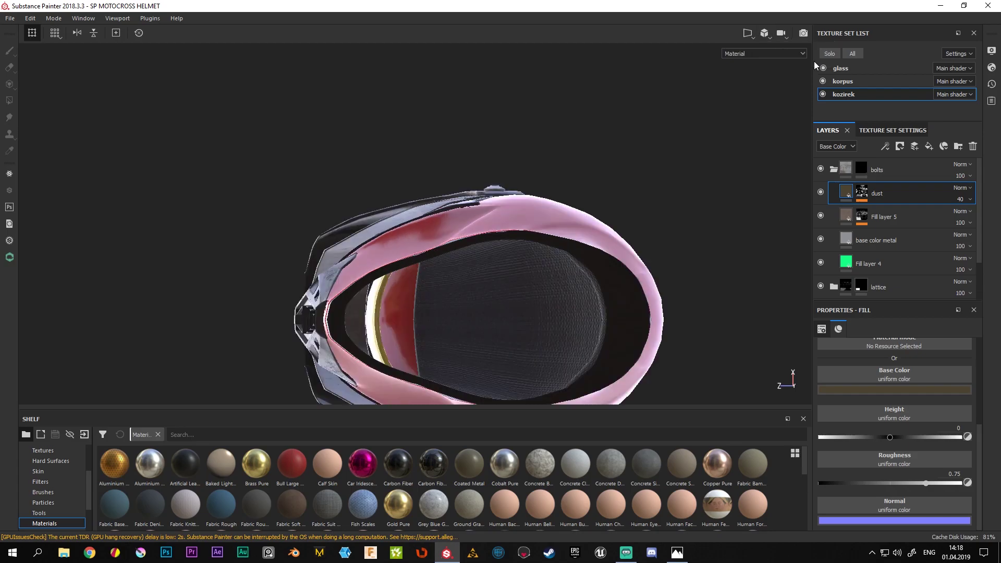
Snap through side, top and back orthographic views, then zoom onto the side bolt
{"action": "mouse_move", "coordinate": [577, 220]}
{"action": "left_mouse_down", "text": "alt+shift"}
{"action": "mouse_move", "coordinate": [503, 257]}
{"action": "mouse_move", "coordinate": [396, 264]}
{"action": "mouse_move", "coordinate": [529, 255]}
{"action": "left_mouse_up", "text": "alt+shift"}
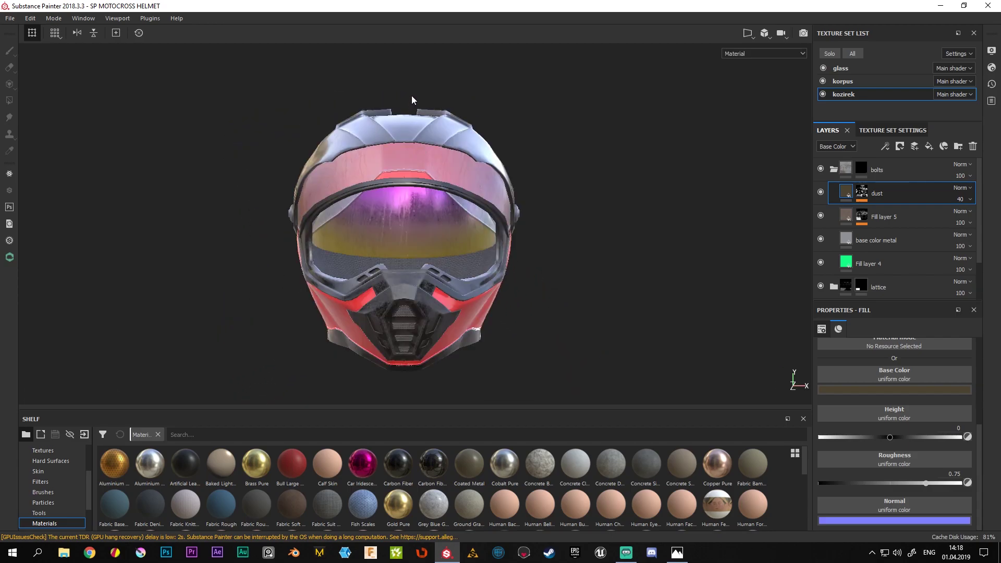
{"action": "left_click_drag", "start_coordinate": [402, 202], "coordinate": [395, 344], "text": "alt+shift"}
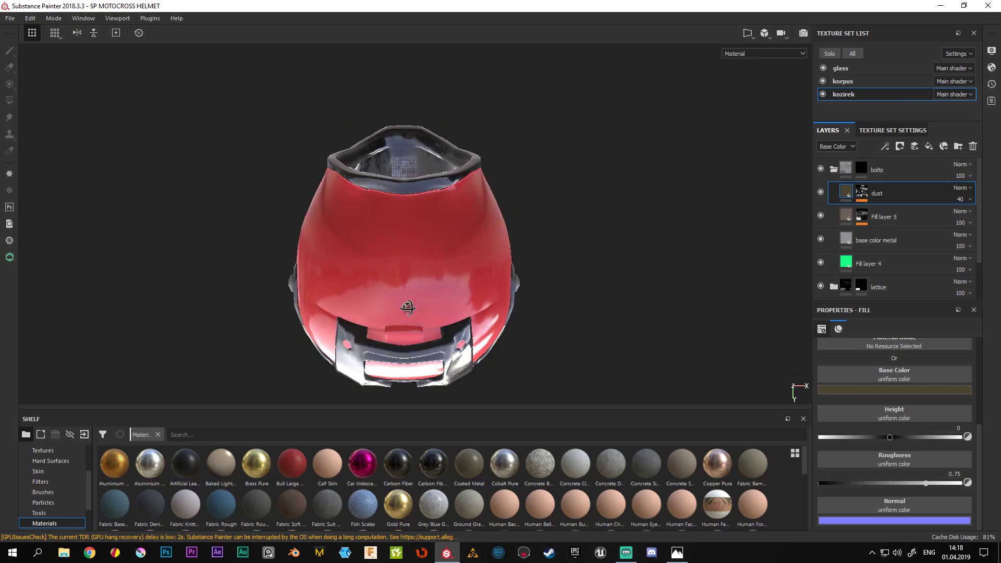
{"action": "left_click_drag", "start_coordinate": [408, 308], "coordinate": [403, 163], "text": "alt+shift"}
{"action": "left_click_drag", "start_coordinate": [424, 358], "coordinate": [434, 119], "text": "alt+shift"}
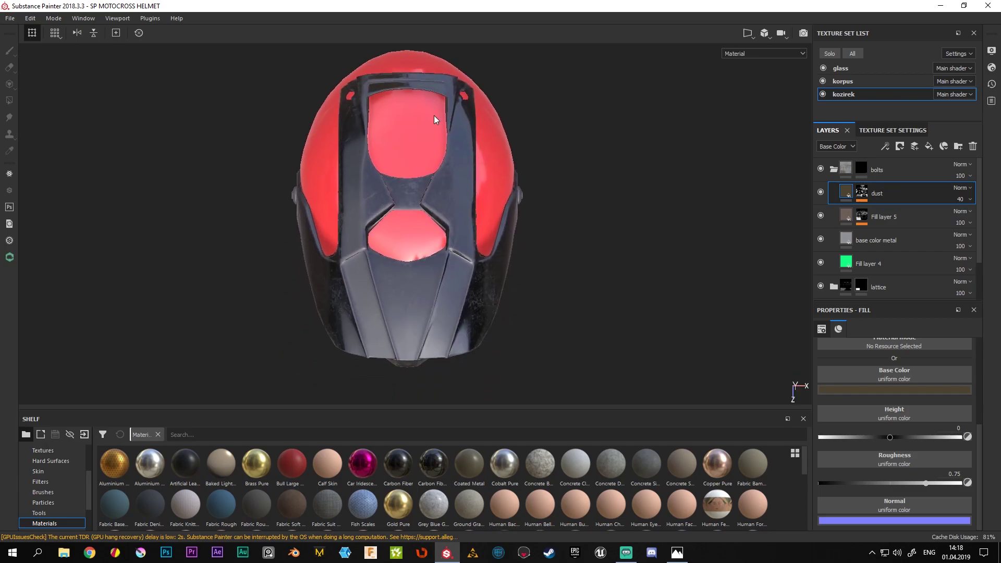
{"action": "left_click_drag", "start_coordinate": [501, 316], "coordinate": [421, 251], "text": "alt+shift"}
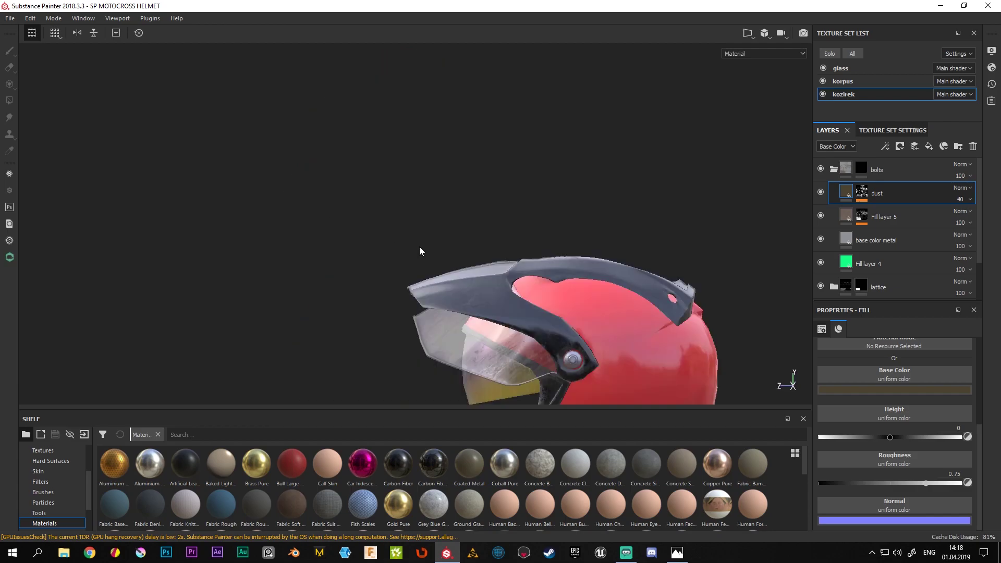
{"action": "middle_click_drag", "start_coordinate": [616, 336], "coordinate": [440, 187], "text": "alt"}
{"action": "scroll", "coordinate": [458, 163], "scroll_direction": "up", "scroll_amount": 4}
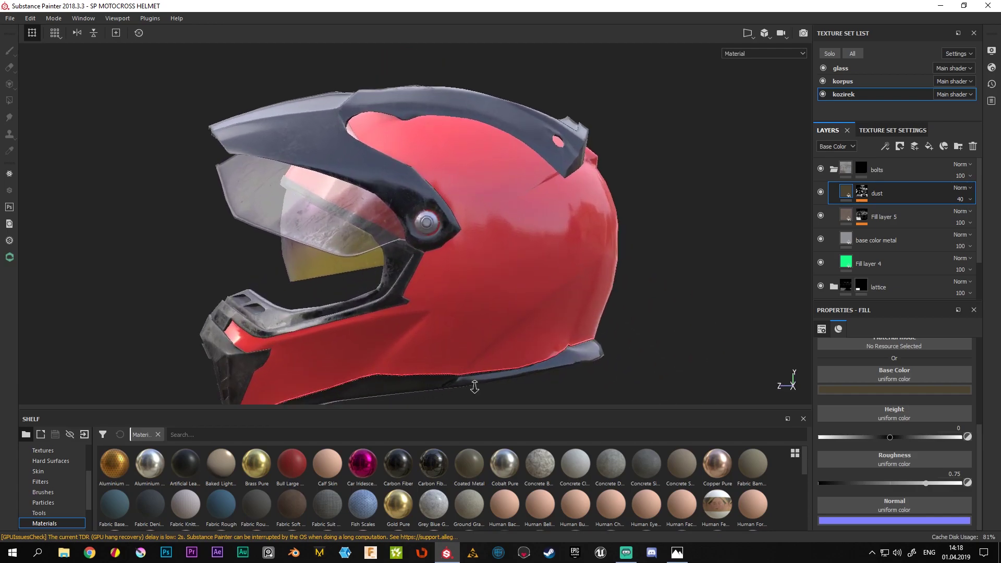
{"action": "middle_click_drag", "start_coordinate": [438, 249], "coordinate": [525, 404], "text": "alt"}
{"action": "scroll", "coordinate": [514, 251], "scroll_direction": "up", "scroll_amount": 3}
{"action": "scroll", "coordinate": [531, 223], "scroll_direction": "up", "scroll_amount": 2}
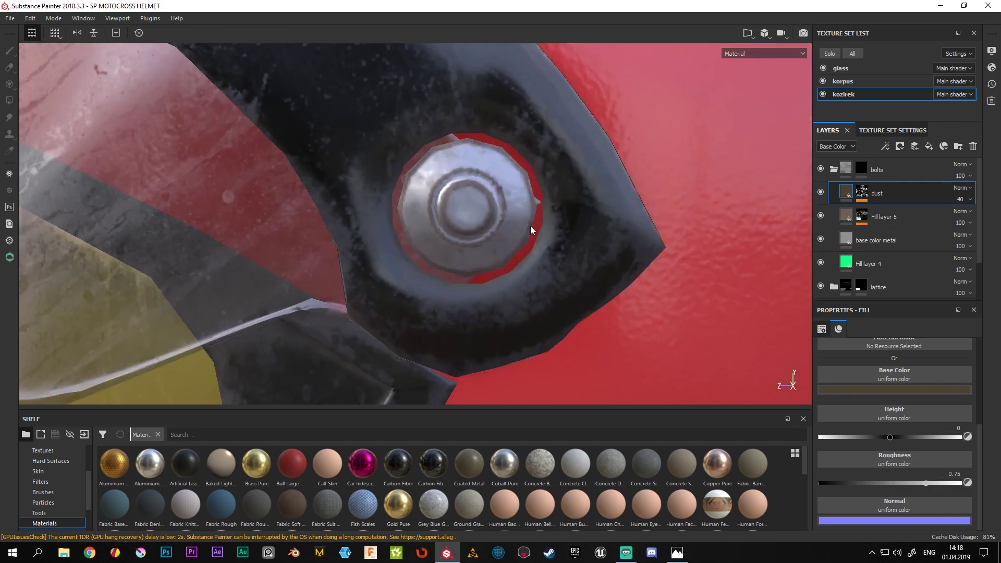
{"action": "scroll", "coordinate": [495, 234], "scroll_direction": "up", "scroll_amount": 1}
{"action": "scroll", "coordinate": [494, 234], "scroll_direction": "up", "scroll_amount": 1}
{"action": "scroll", "coordinate": [462, 223], "scroll_direction": "up", "scroll_amount": 1}
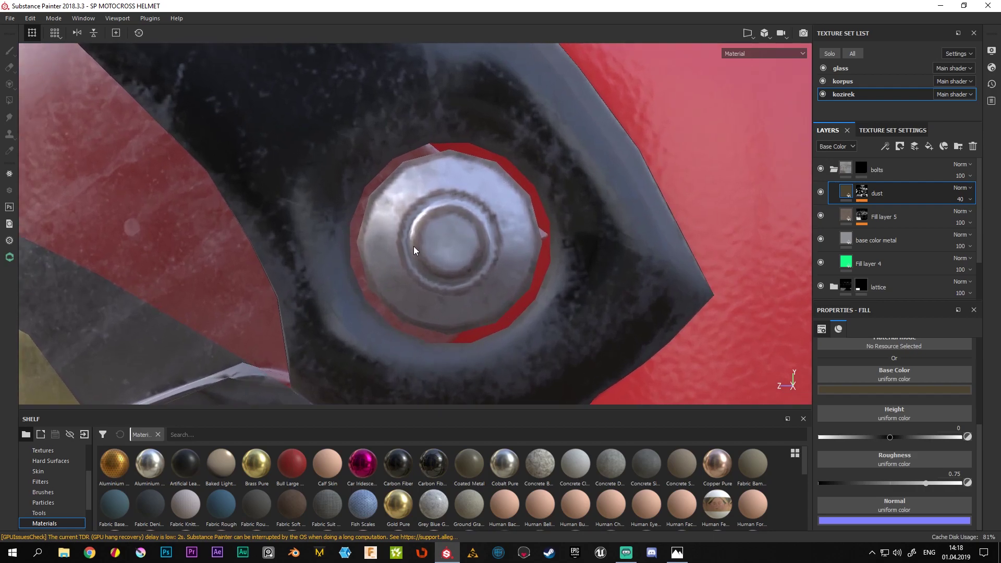
{"action": "left_click", "coordinate": [747, 33]}
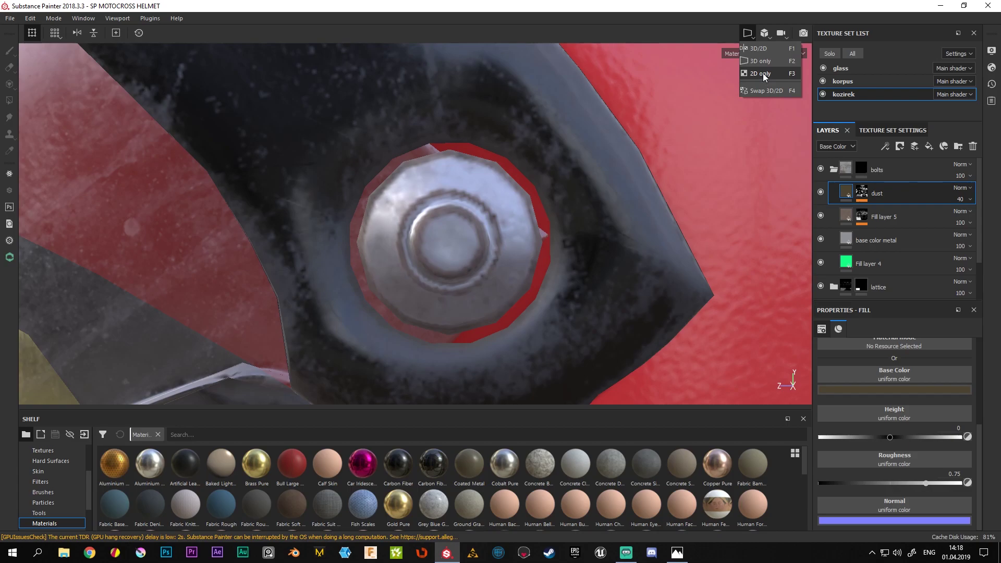
{"action": "left_click", "coordinate": [763, 73]}
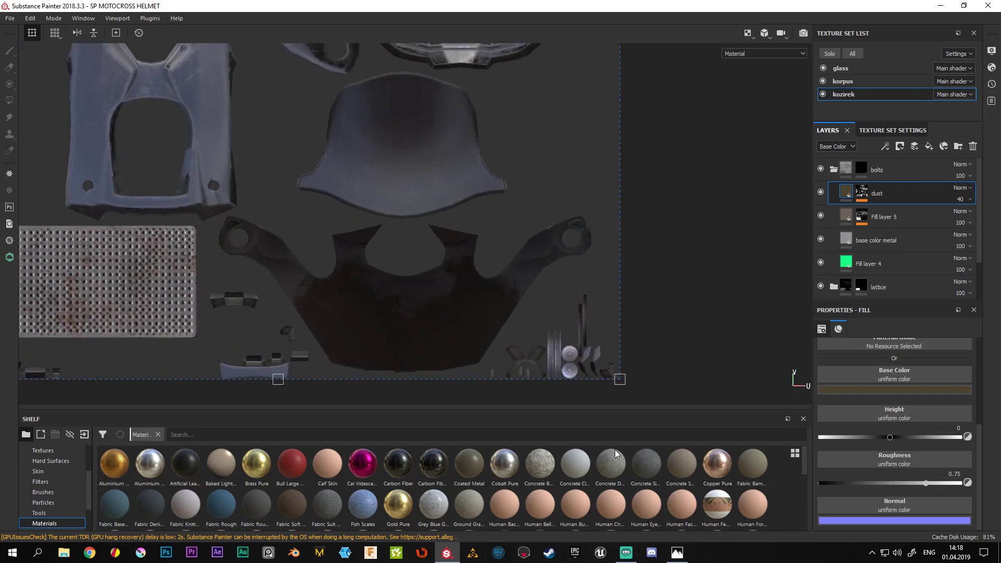
{"action": "scroll", "coordinate": [571, 292], "scroll_direction": "up", "scroll_amount": 1}
{"action": "scroll", "coordinate": [592, 308], "scroll_direction": "up", "scroll_amount": 2}
{"action": "scroll", "coordinate": [592, 308], "scroll_direction": "up", "scroll_amount": 2}
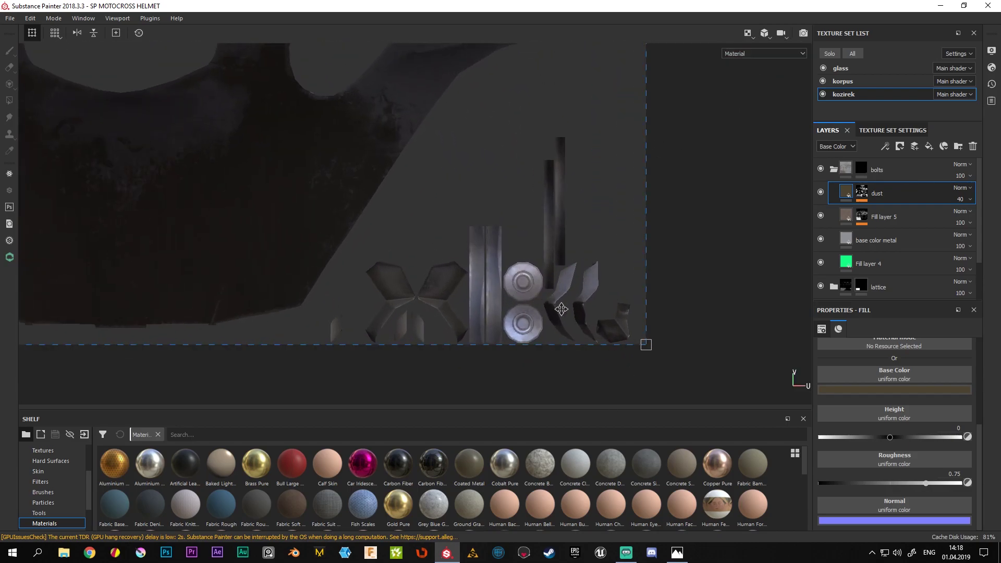
{"action": "scroll", "coordinate": [581, 310], "scroll_direction": "down", "scroll_amount": 3}
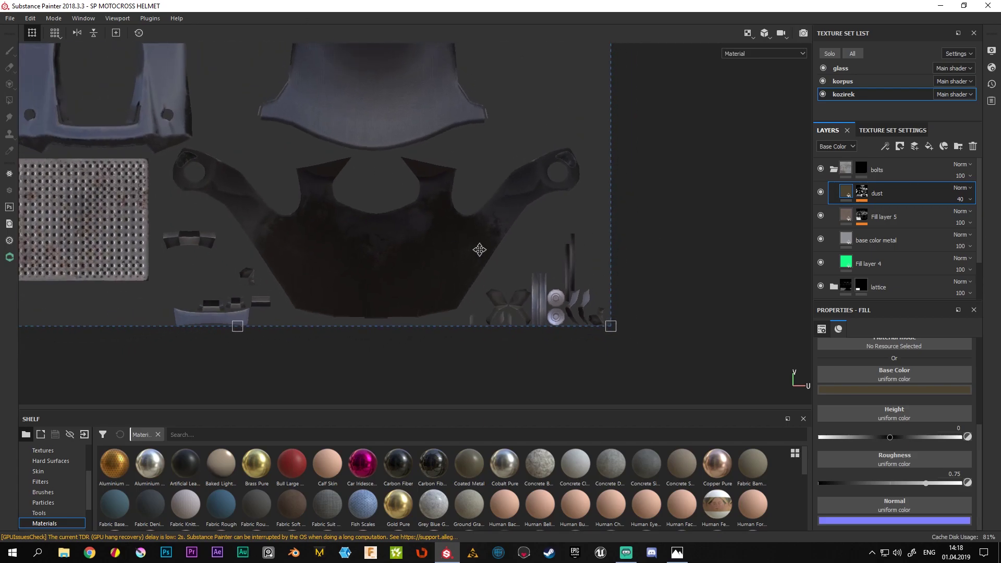
{"action": "scroll", "coordinate": [479, 250], "scroll_direction": "down", "scroll_amount": 2}
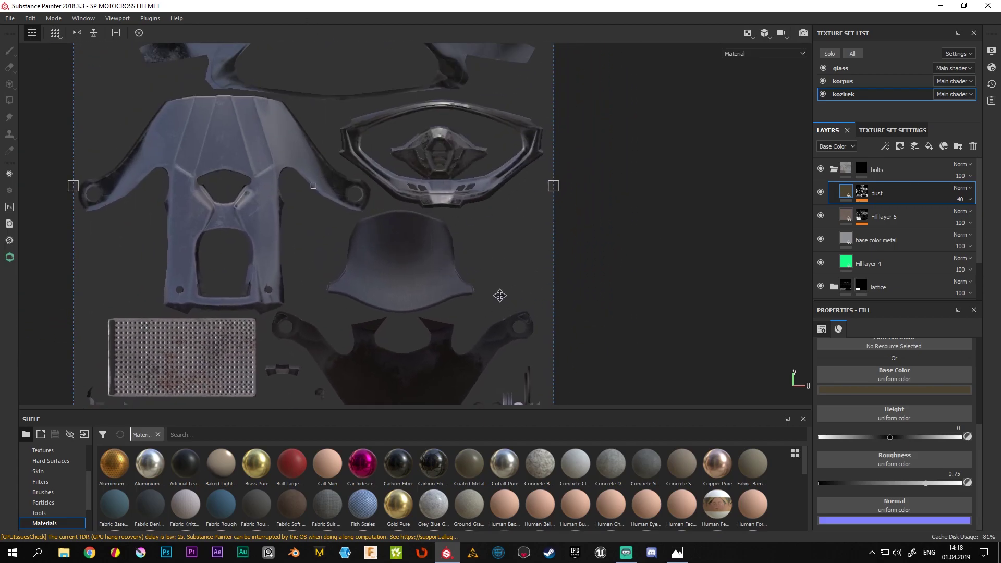
{"action": "scroll", "coordinate": [499, 296], "scroll_direction": "down", "scroll_amount": 1}
{"action": "scroll", "coordinate": [417, 208], "scroll_direction": "down", "scroll_amount": 1}
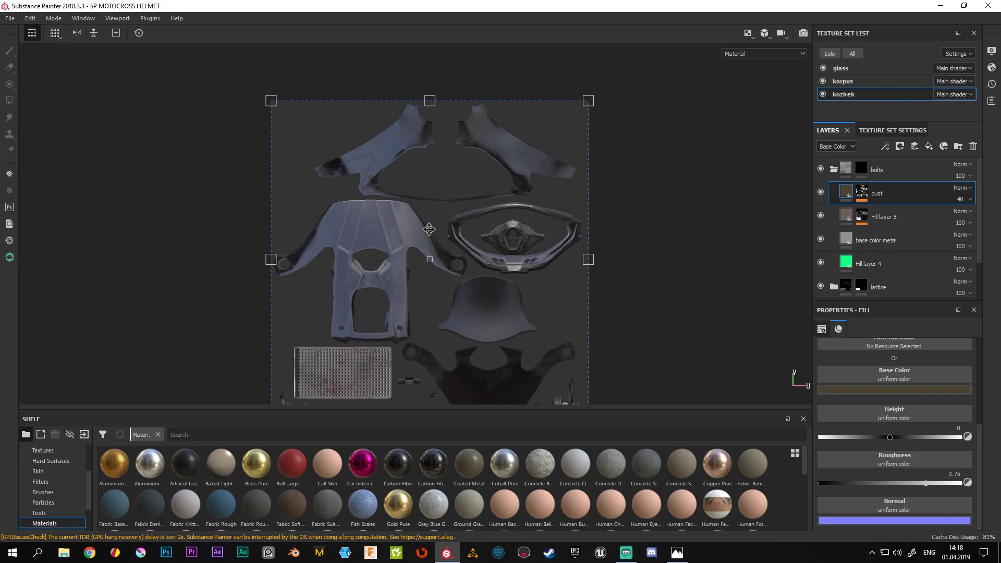
{"action": "middle_click_drag", "start_coordinate": [429, 230], "coordinate": [433, 142]}
{"action": "scroll", "coordinate": [388, 179], "scroll_direction": "up", "scroll_amount": 2}
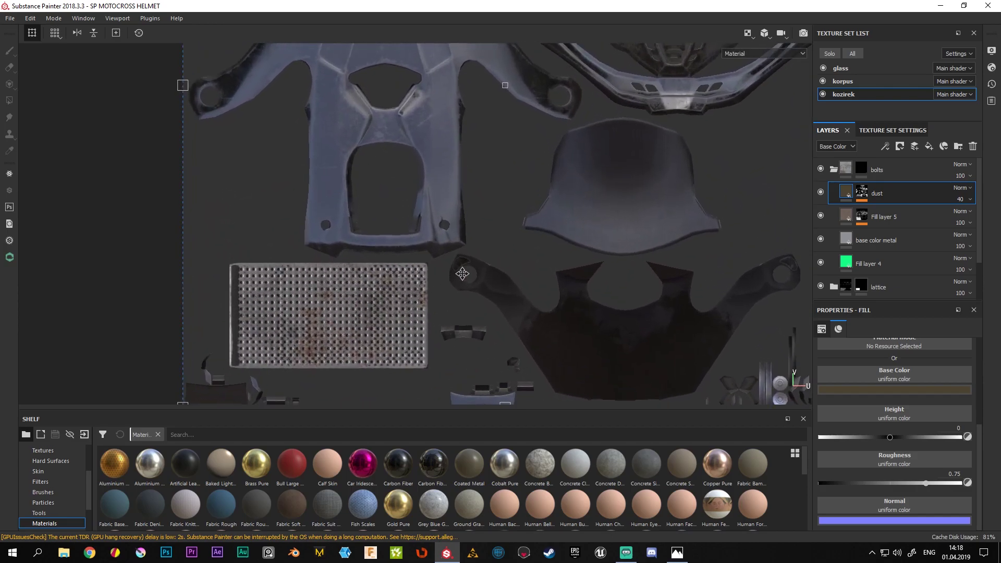
{"action": "middle_click_drag", "start_coordinate": [462, 273], "coordinate": [423, 216]}
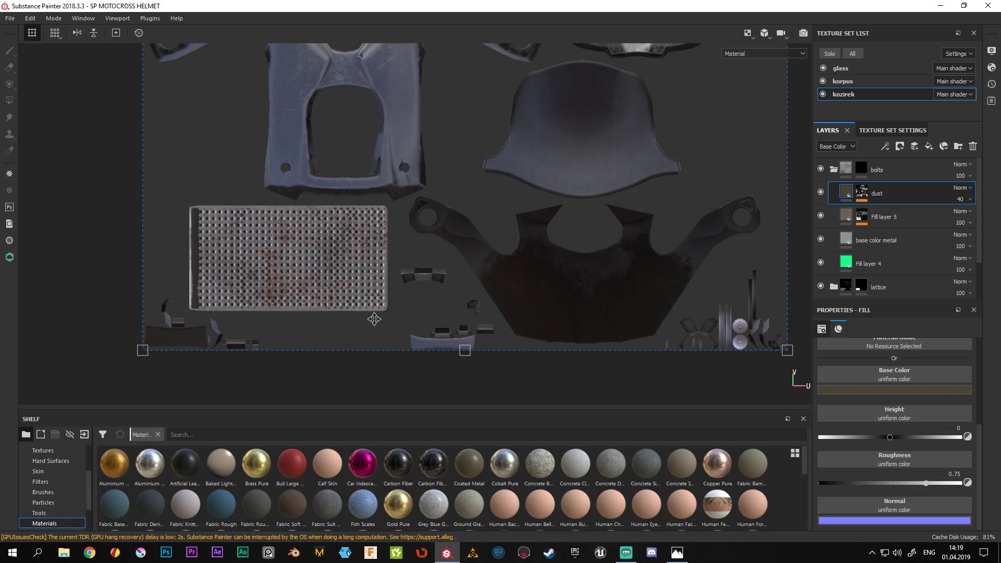
{"action": "scroll", "coordinate": [567, 214], "scroll_direction": "down", "scroll_amount": 2}
{"action": "scroll", "coordinate": [496, 264], "scroll_direction": "down", "scroll_amount": 2}
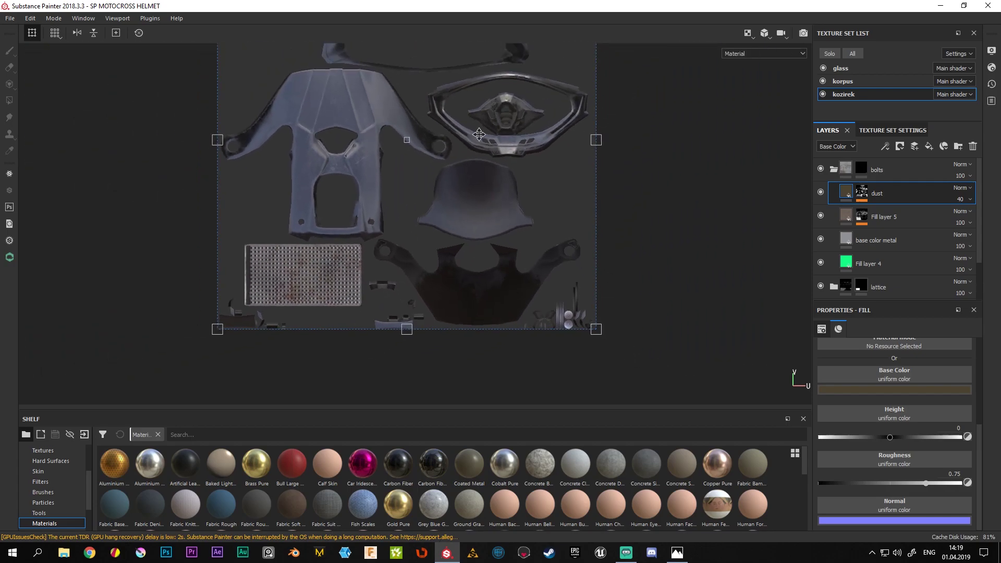
{"action": "middle_click_drag", "start_coordinate": [478, 134], "coordinate": [537, 224]}
{"action": "scroll", "coordinate": [543, 224], "scroll_direction": "down", "scroll_amount": 1}
{"action": "middle_click_drag", "start_coordinate": [566, 345], "coordinate": [569, 362]}
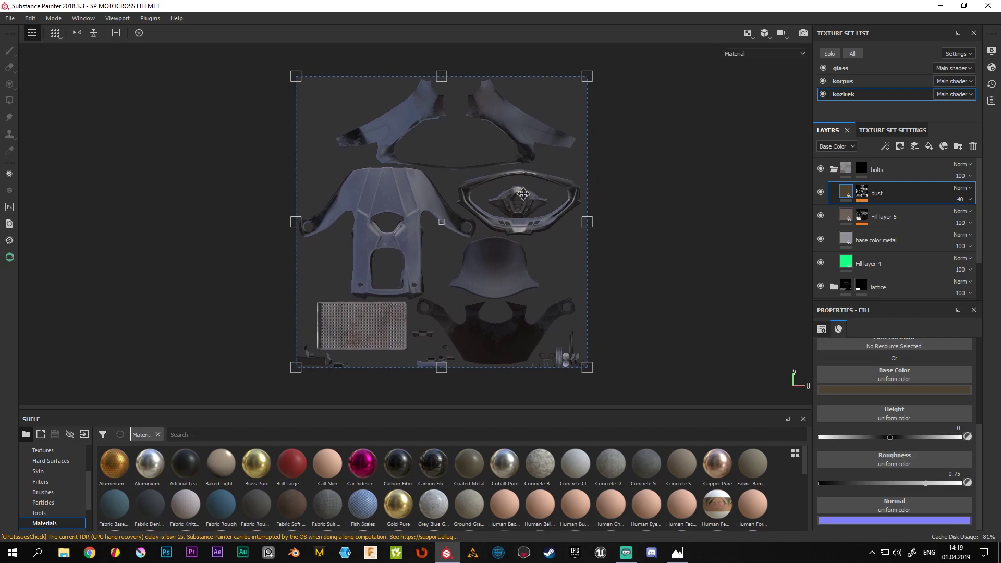
{"action": "scroll", "coordinate": [569, 362], "scroll_direction": "down", "scroll_amount": 1}
{"action": "left_click", "coordinate": [756, 38]}
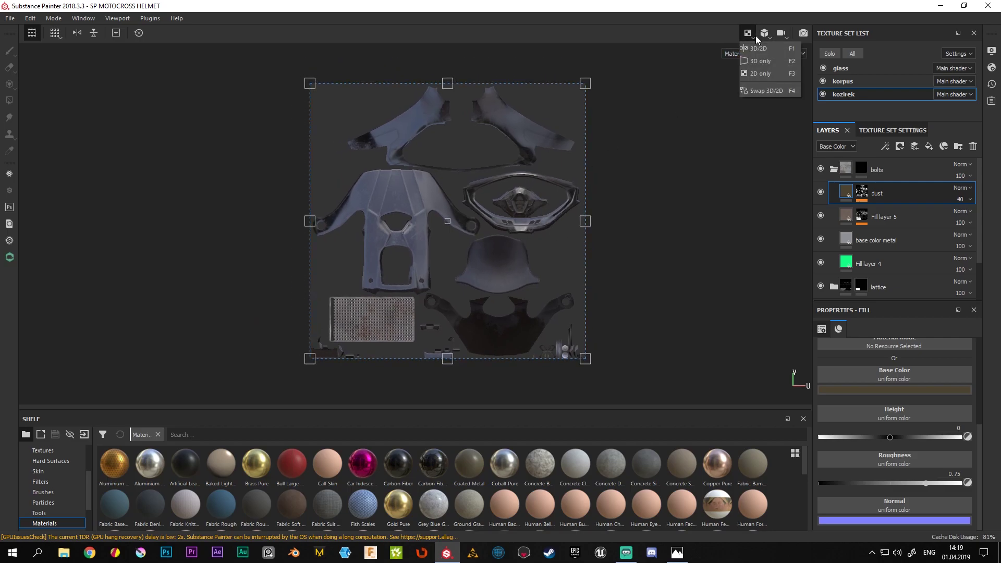
{"action": "left_click", "coordinate": [770, 62]}
{"action": "mouse_move", "coordinate": [476, 252]}
{"action": "right_mouse_down", "text": "alt"}
{"action": "mouse_move", "coordinate": [459, 212]}
{"action": "mouse_move", "coordinate": [509, 285]}
{"action": "right_mouse_up", "text": "alt"}
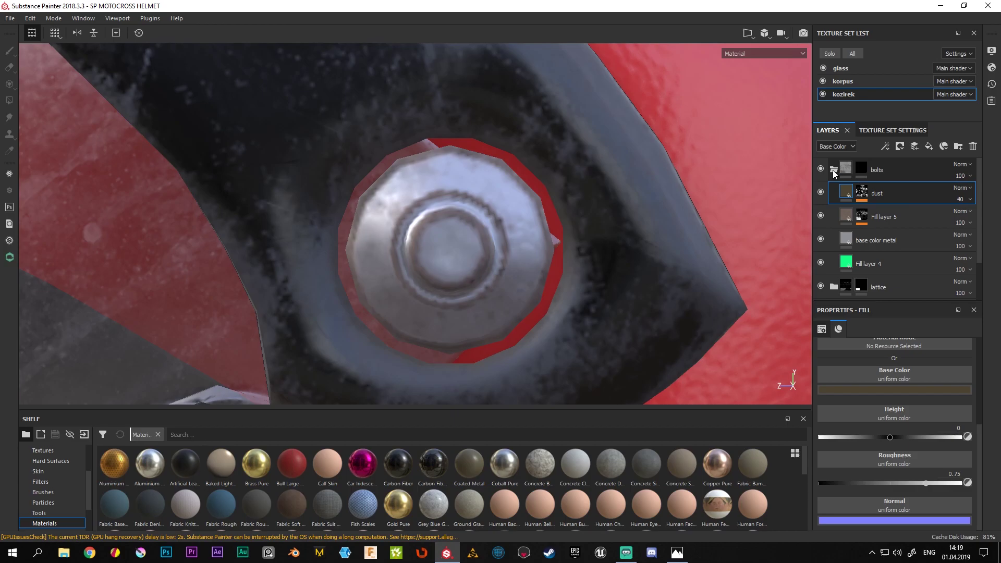
Select Fill layer 5 and add paint Layer 1 above it in the kozirek stack
{"action": "left_click", "coordinate": [884, 218]}
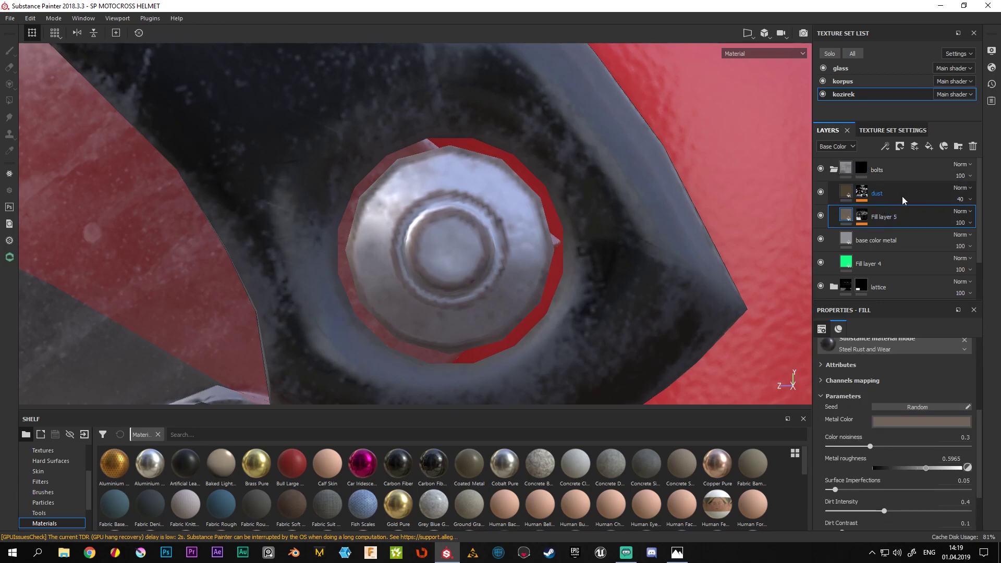
{"action": "left_click", "coordinate": [915, 147]}
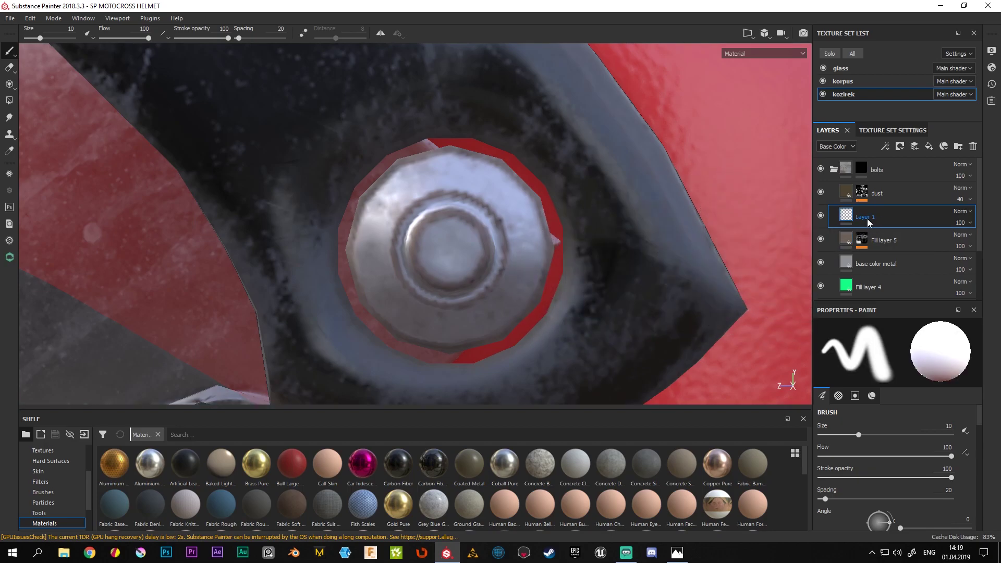
Enlarge the shelf area and turn on mirrored painting symmetry
{"action": "left_click_drag", "start_coordinate": [224, 410], "coordinate": [225, 305]}
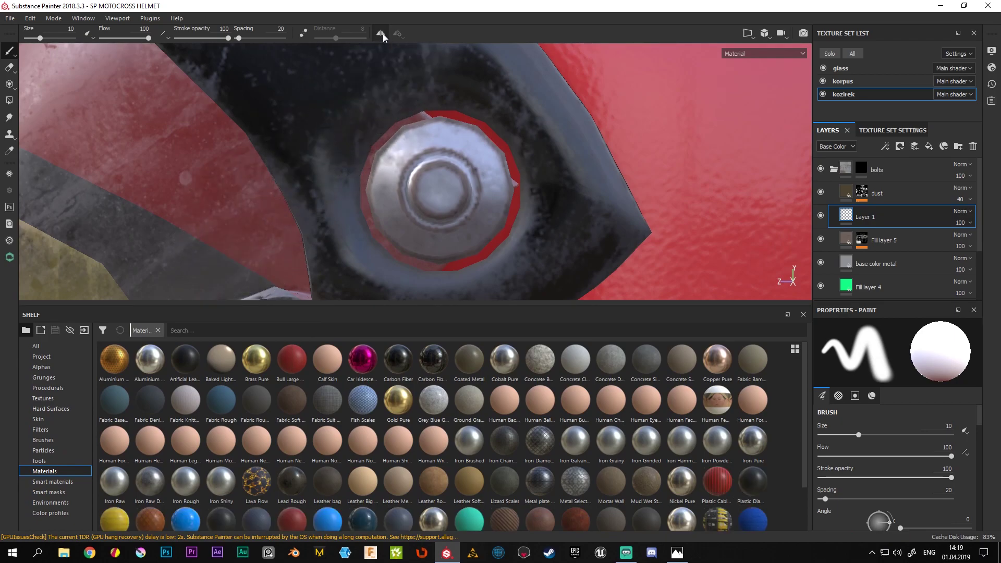
{"action": "left_click", "coordinate": [383, 34]}
{"action": "right_click_drag", "start_coordinate": [532, 219], "coordinate": [277, 49], "text": "alt"}
{"action": "left_click_drag", "start_coordinate": [364, 156], "coordinate": [469, 162], "text": "alt"}
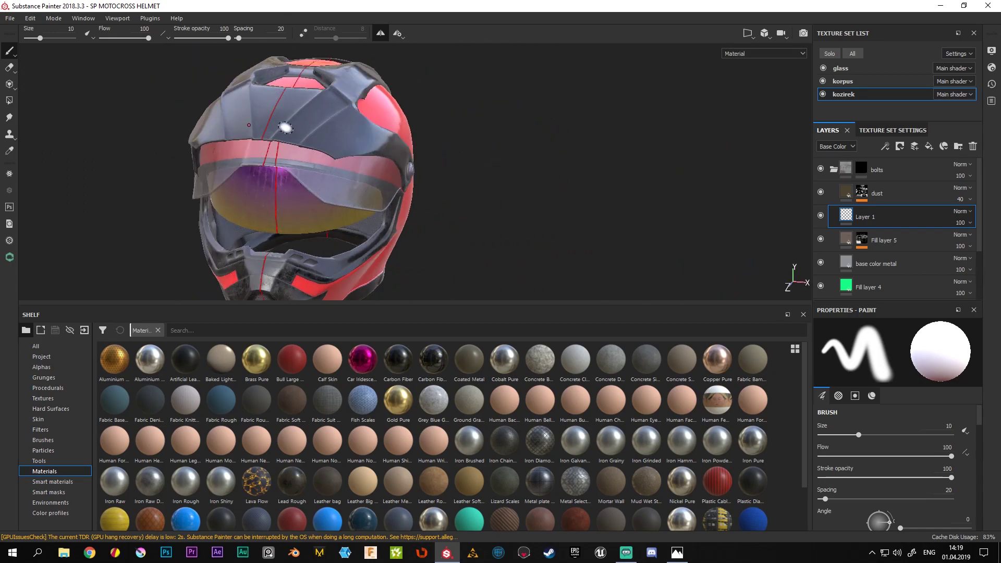
Orbit to a side view and zoom in until the side bolt faces the camera
{"action": "left_click_drag", "start_coordinate": [459, 167], "coordinate": [472, 168], "text": "alt"}
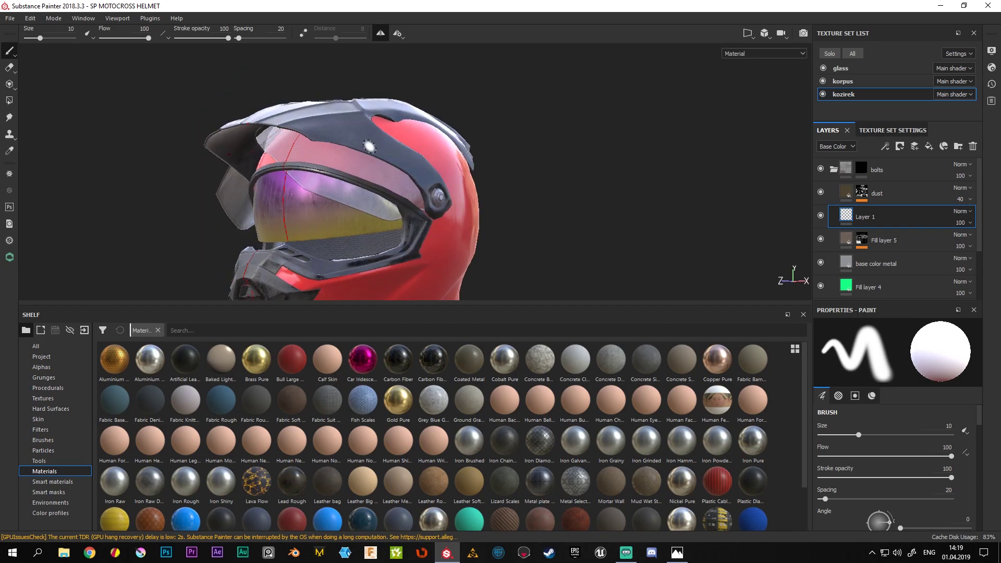
{"action": "left_click_drag", "start_coordinate": [290, 174], "coordinate": [86, 201], "text": "alt"}
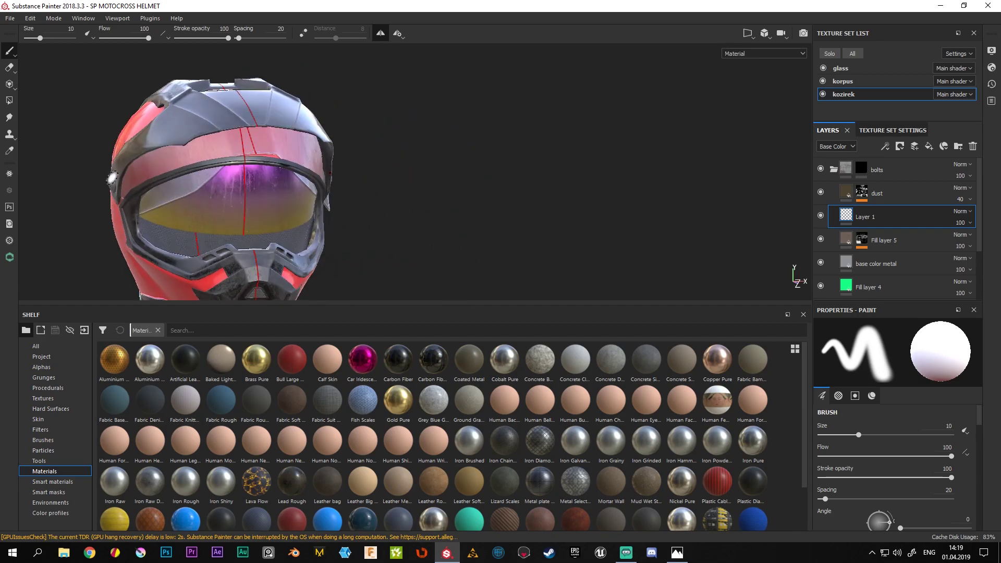
{"action": "left_click_drag", "start_coordinate": [661, 176], "coordinate": [488, 220], "text": "alt"}
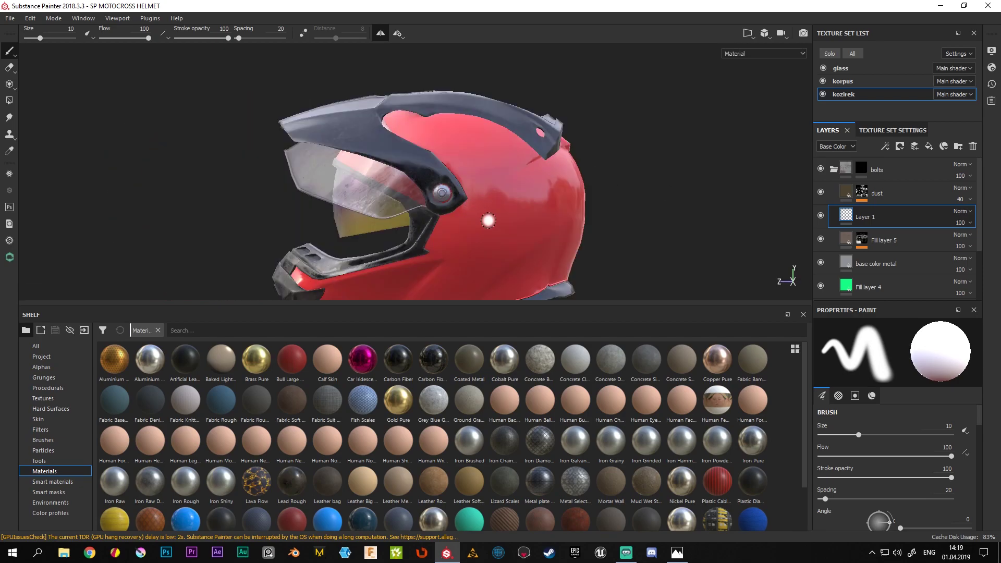
{"action": "scroll", "coordinate": [514, 292], "scroll_direction": "up", "scroll_amount": 3}
{"action": "scroll", "coordinate": [397, 117], "scroll_direction": "up", "scroll_amount": 3}
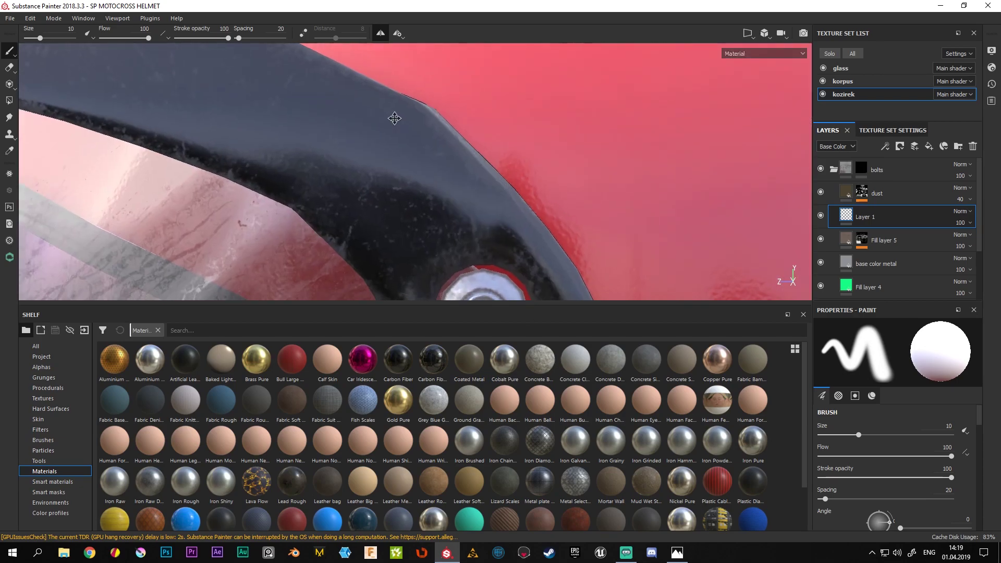
{"action": "scroll", "coordinate": [446, 203], "scroll_direction": "up", "scroll_amount": 3}
{"action": "middle_click_drag", "start_coordinate": [446, 203], "coordinate": [411, 156], "text": "alt"}
{"action": "scroll", "coordinate": [412, 156], "scroll_direction": "up", "scroll_amount": 3}
{"action": "scroll", "coordinate": [474, 174], "scroll_direction": "up", "scroll_amount": 2}
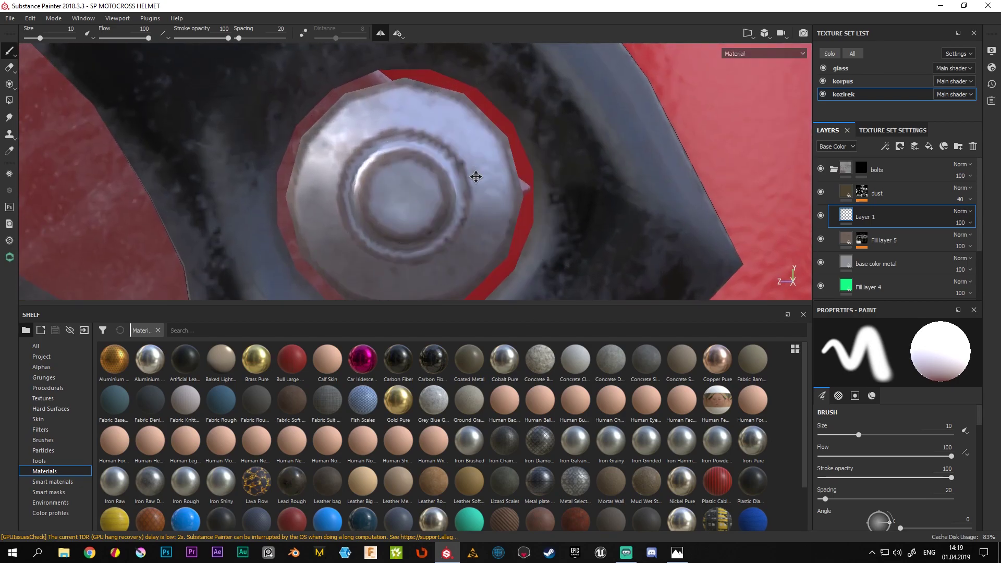
{"action": "left_click_drag", "start_coordinate": [526, 197], "coordinate": [496, 175], "text": "alt"}
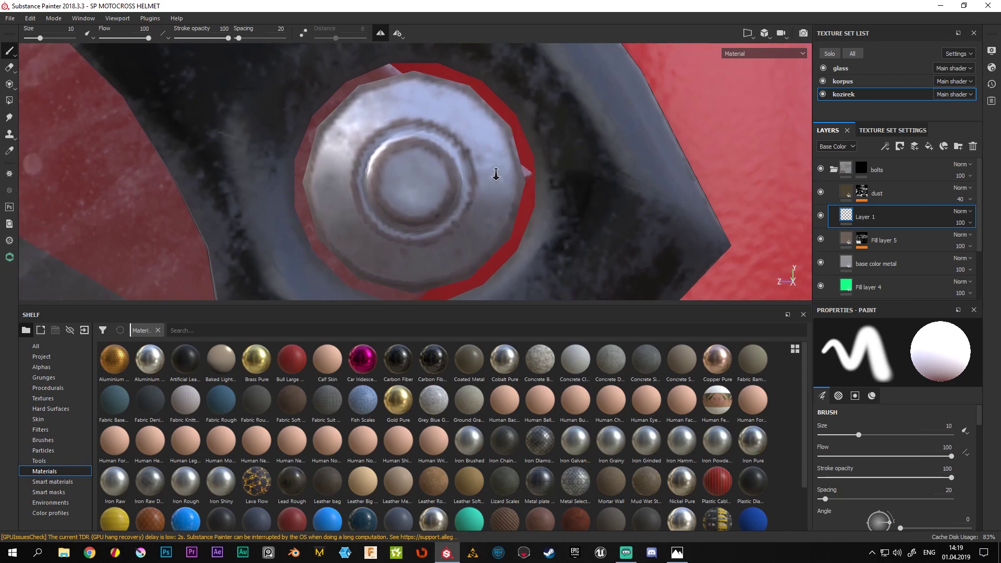
Select the Vent Circular stamp from the Hard Surfaces shelf
{"action": "left_click", "coordinate": [53, 409]}
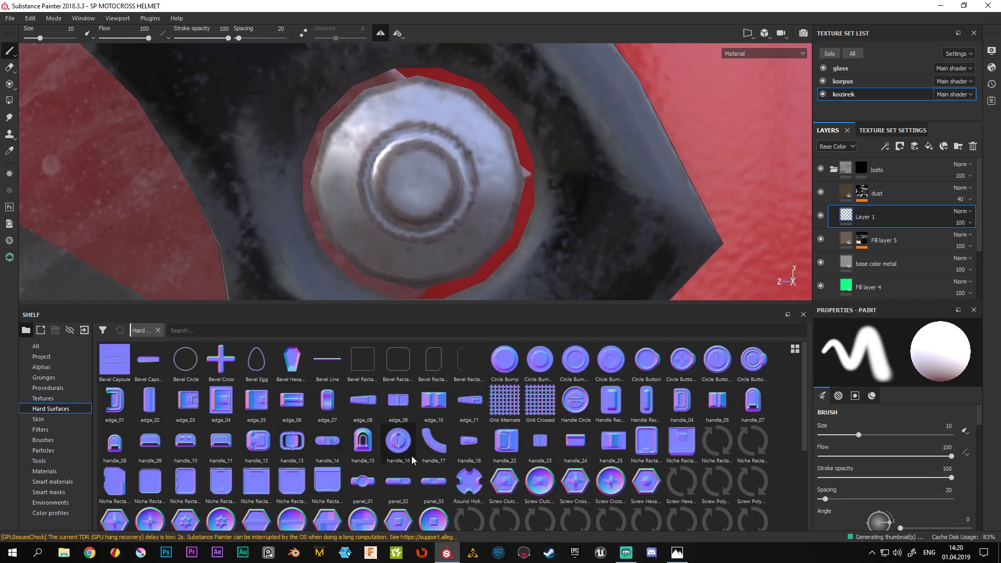
{"action": "scroll", "coordinate": [742, 488], "scroll_direction": "down", "scroll_amount": 3}
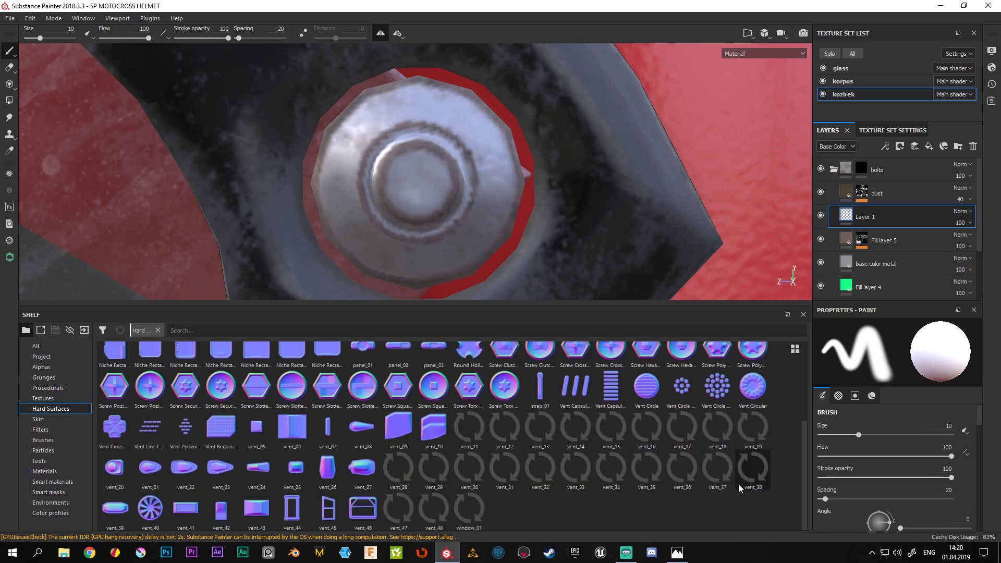
{"action": "mouse_move", "coordinate": [752, 386]}
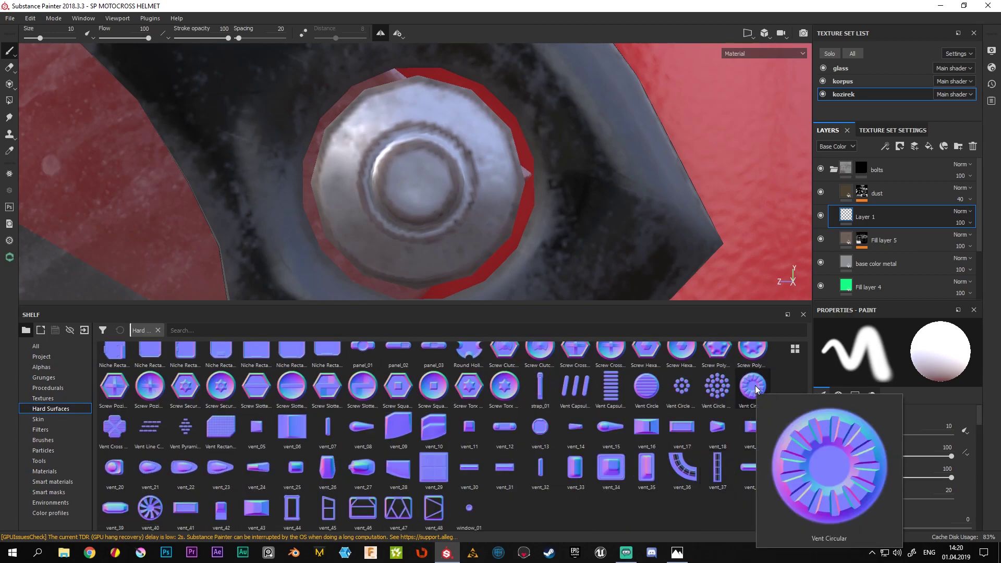
{"action": "scroll", "coordinate": [757, 388], "scroll_direction": "up", "scroll_amount": 3}
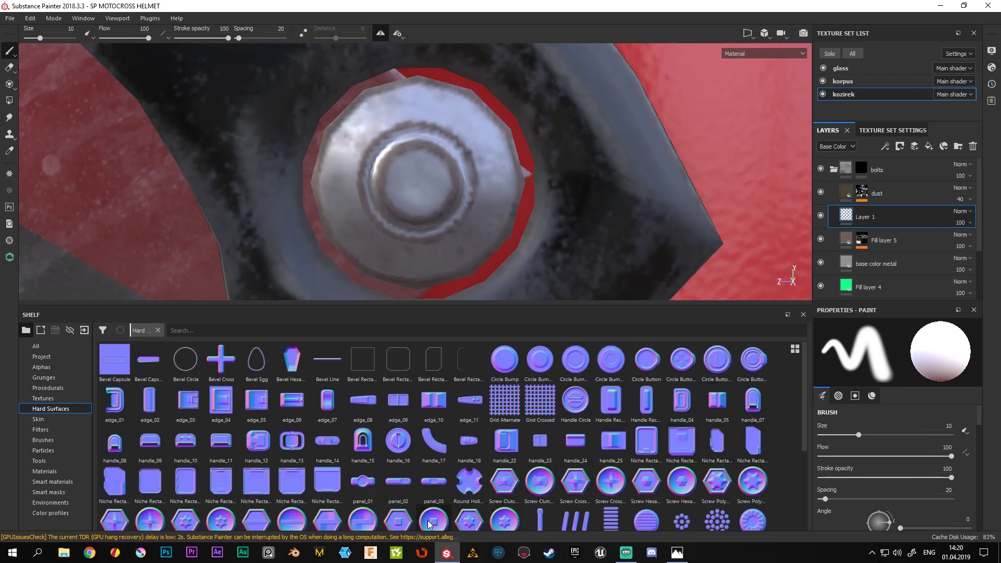
{"action": "scroll", "coordinate": [547, 447], "scroll_direction": "down", "scroll_amount": 3}
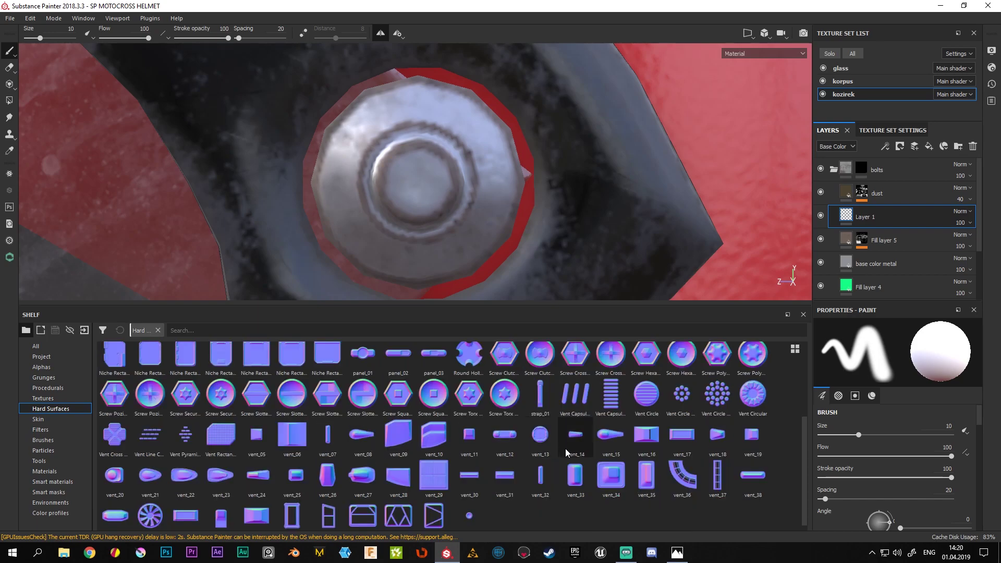
{"action": "left_click", "coordinate": [753, 401]}
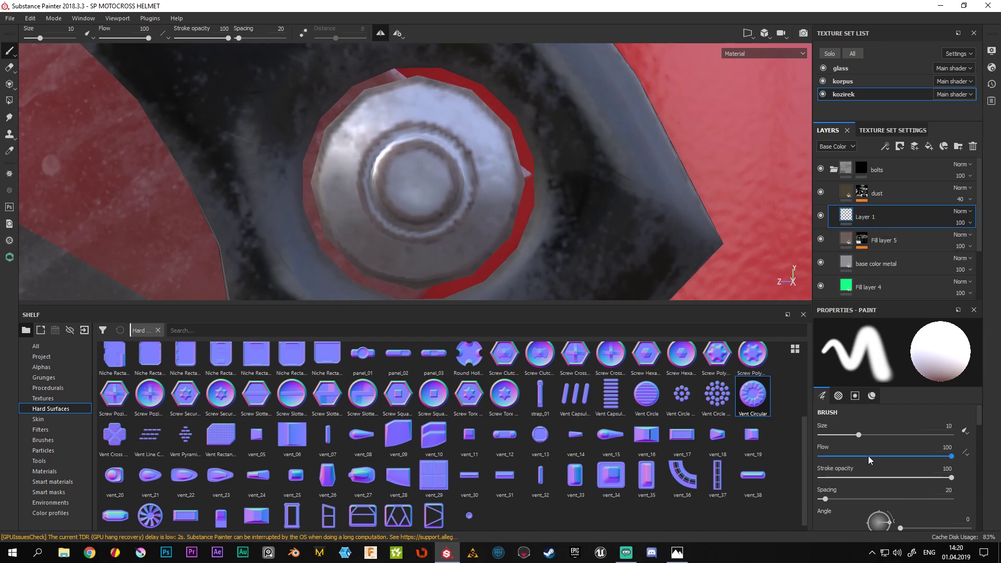
Turn off colour, roughness and metal on the brush and load Vent Circular into Normal
{"action": "scroll", "coordinate": [868, 455], "scroll_direction": "down", "scroll_amount": 2}
{"action": "scroll", "coordinate": [869, 456], "scroll_direction": "down", "scroll_amount": 2}
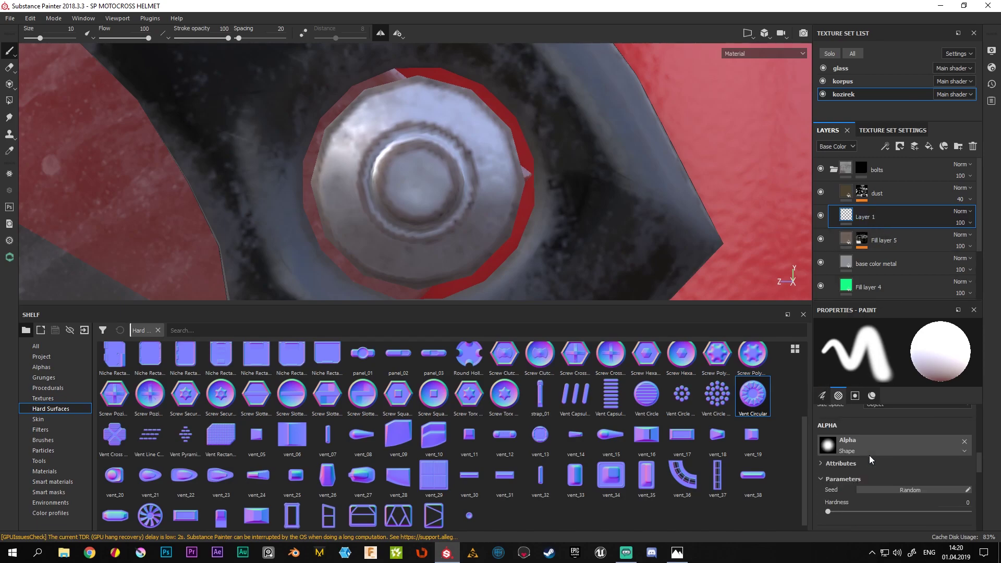
{"action": "scroll", "coordinate": [869, 455], "scroll_direction": "down", "scroll_amount": 1}
{"action": "scroll", "coordinate": [870, 455], "scroll_direction": "down", "scroll_amount": 1}
{"action": "scroll", "coordinate": [870, 454], "scroll_direction": "down", "scroll_amount": 2}
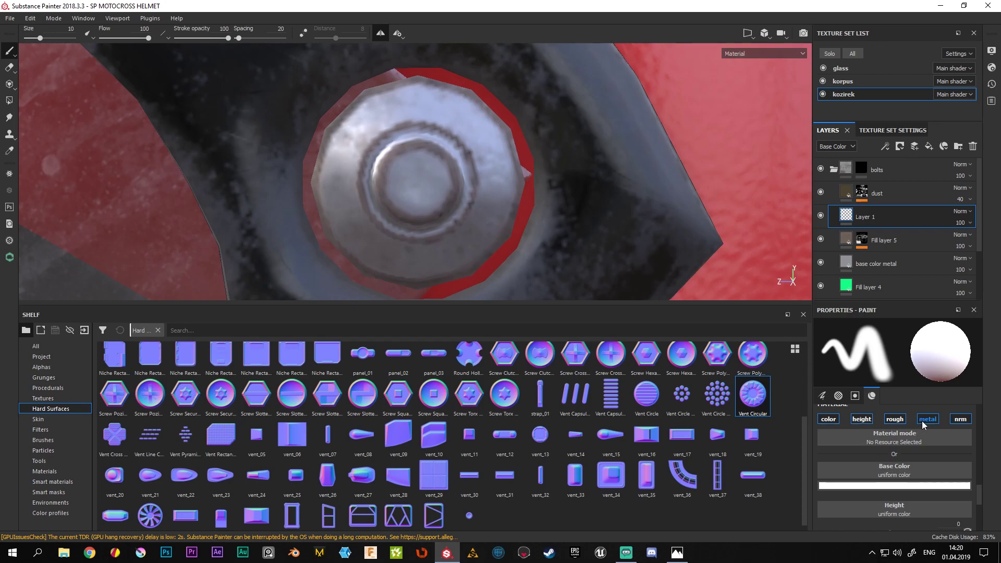
{"action": "left_click", "coordinate": [829, 420]}
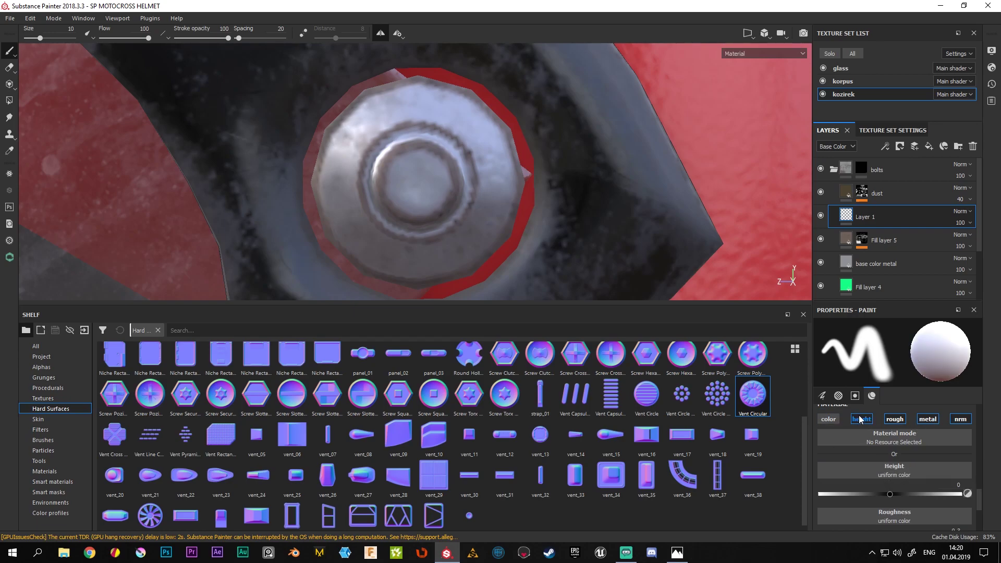
{"action": "left_click", "coordinate": [893, 420]}
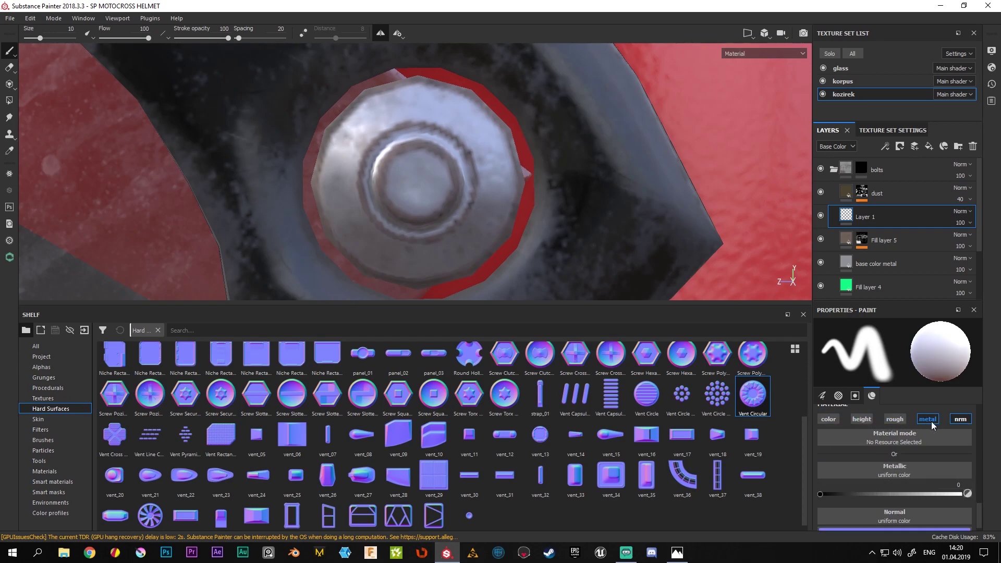
{"action": "left_click", "coordinate": [931, 422]}
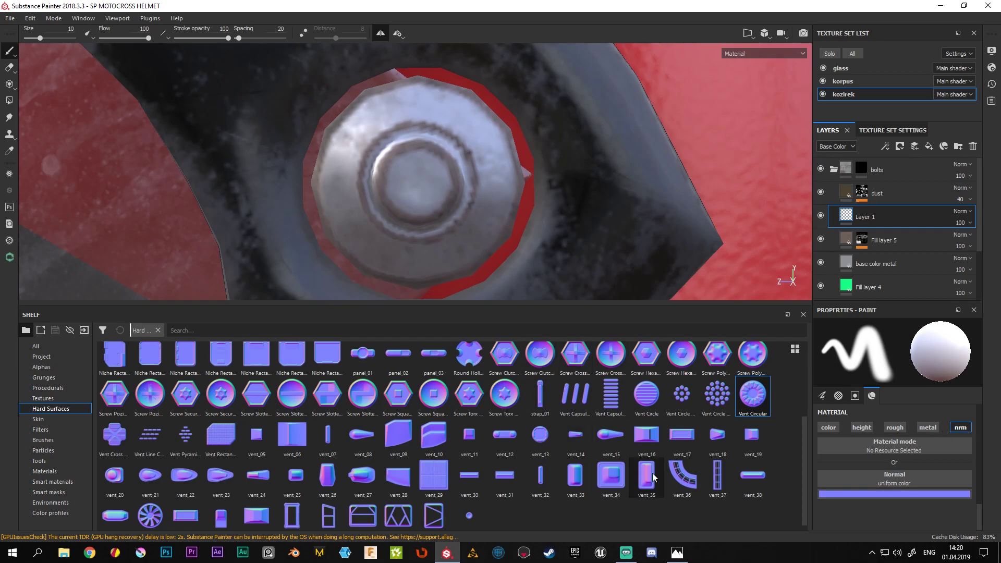
{"action": "mouse_move", "coordinate": [809, 429]}
{"action": "left_mouse_down"}
{"action": "mouse_move", "coordinate": [892, 475]}
{"action": "mouse_move", "coordinate": [884, 477]}
{"action": "left_mouse_up"}
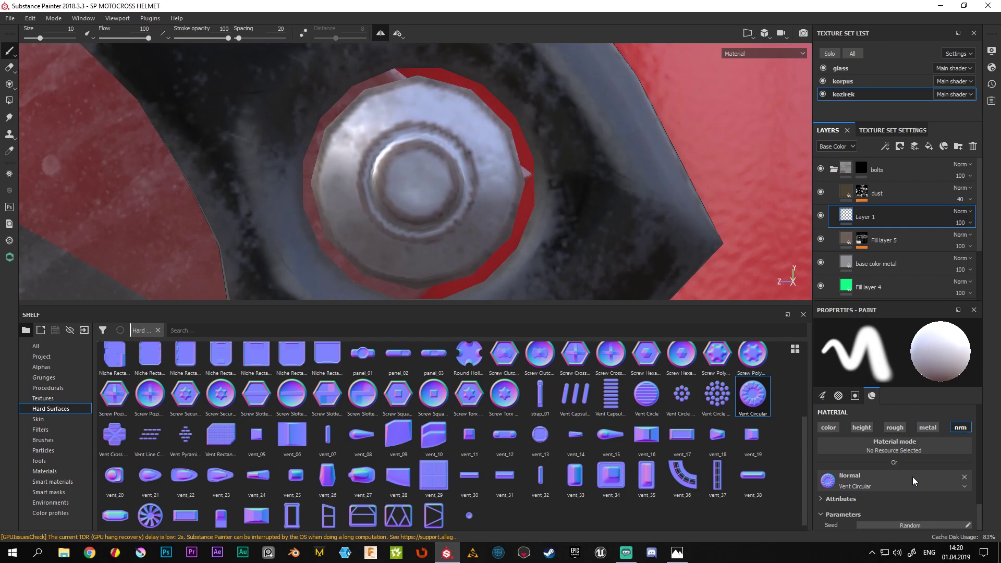
Set brush hardness to 0.715 and shrink the brush size to about 5
{"action": "scroll", "coordinate": [871, 502], "scroll_direction": "down", "scroll_amount": 5}
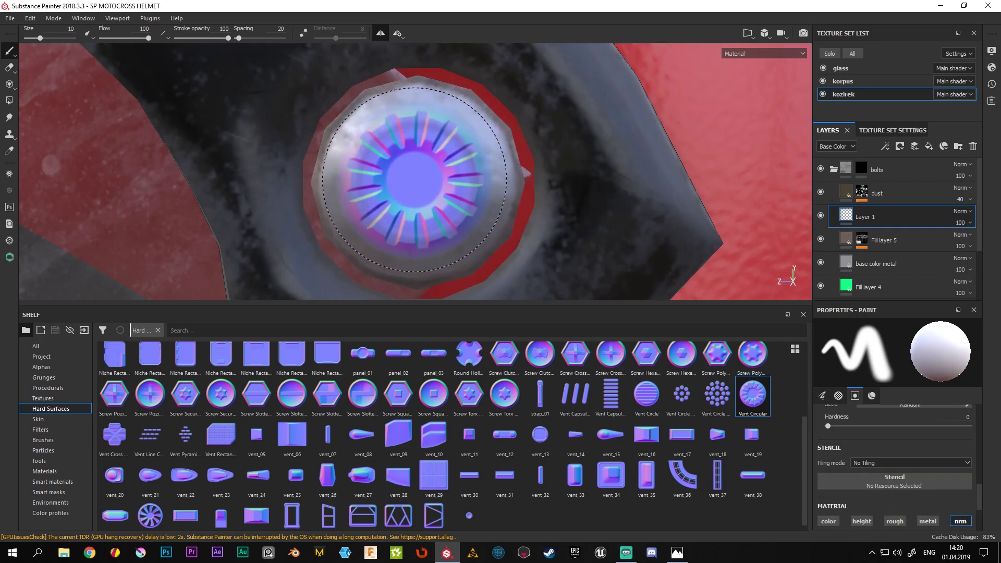
{"action": "scroll", "coordinate": [899, 480], "scroll_direction": "up", "scroll_amount": 3}
{"action": "scroll", "coordinate": [899, 477], "scroll_direction": "down", "scroll_amount": 2}
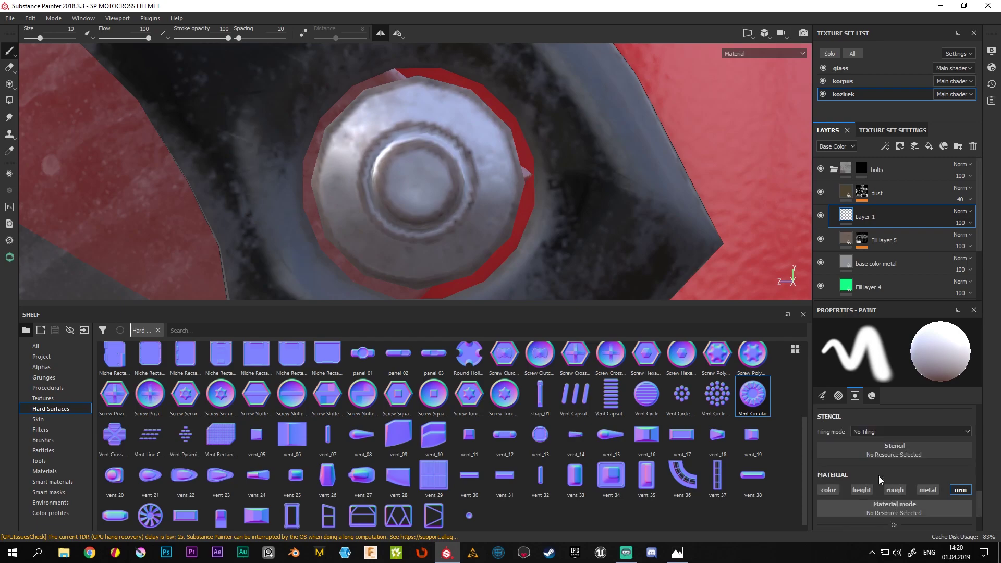
{"action": "left_click_drag", "start_coordinate": [830, 425], "coordinate": [851, 428]}
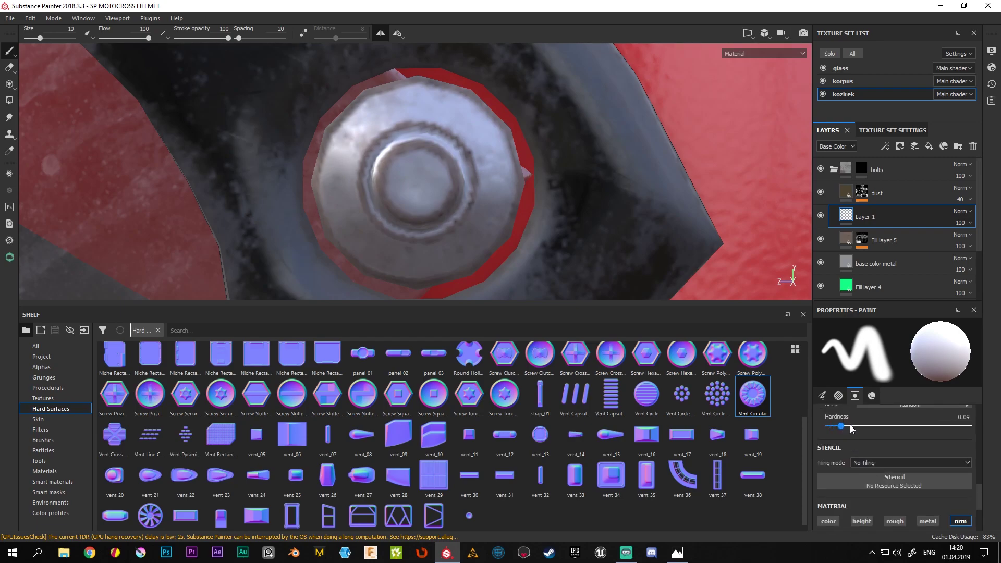
{"action": "left_click_drag", "start_coordinate": [973, 428], "coordinate": [979, 428]}
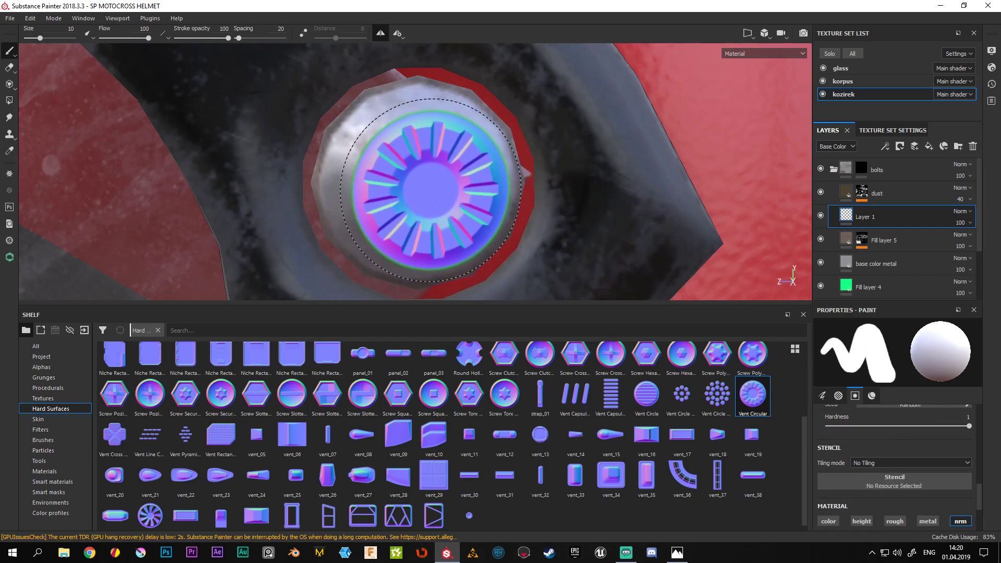
{"action": "mouse_move", "coordinate": [421, 182]}
{"action": "right_mouse_down", "text": "ctrl"}
{"action": "mouse_move", "coordinate": [397, 184]}
{"action": "mouse_move", "coordinate": [423, 187]}
{"action": "mouse_move", "coordinate": [422, 199]}
{"action": "mouse_move", "coordinate": [421, 180]}
{"action": "right_mouse_up", "text": "ctrl"}
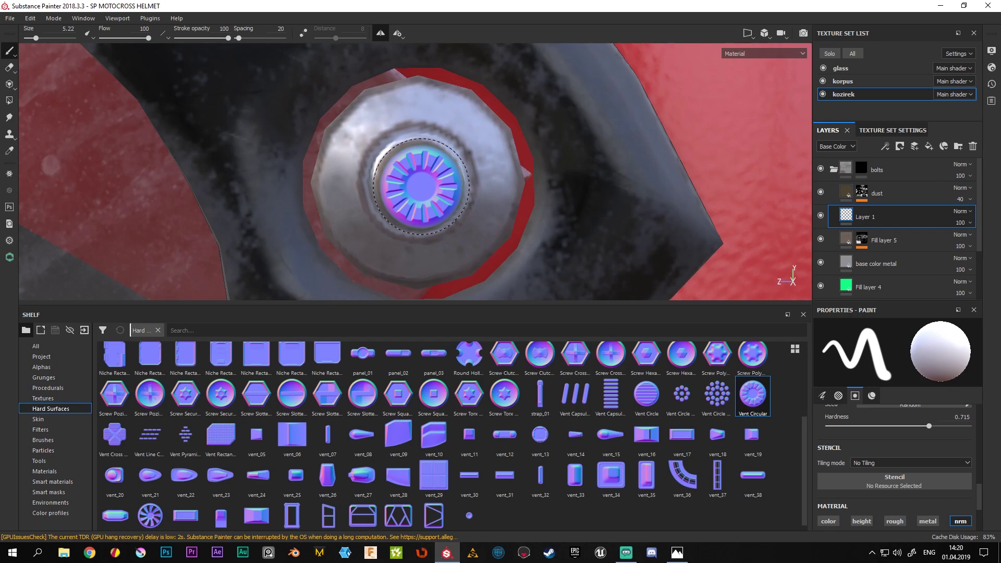
{"action": "scroll", "coordinate": [421, 186], "scroll_direction": "up", "scroll_amount": 3}
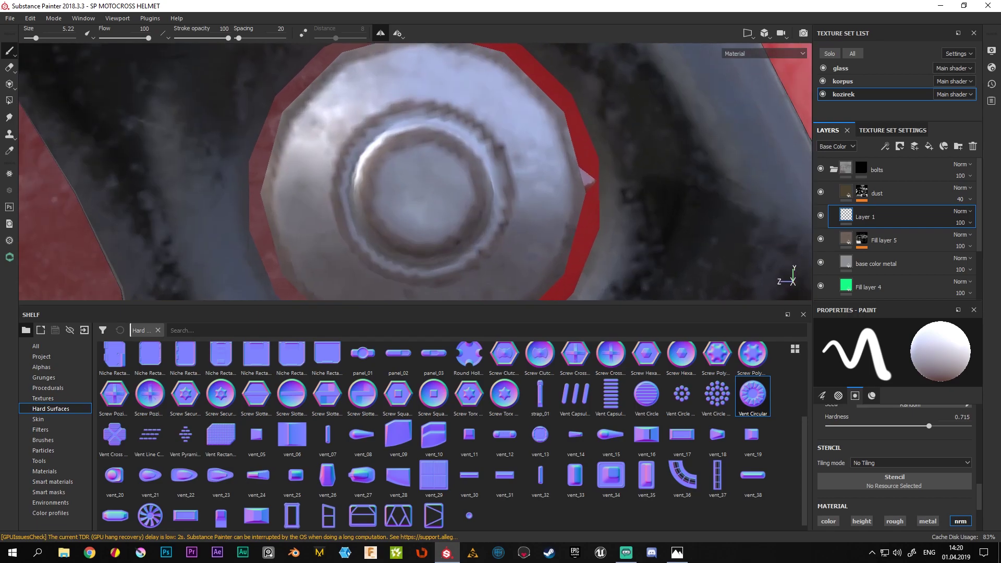
{"action": "scroll", "coordinate": [407, 168], "scroll_direction": "up", "scroll_amount": 2}
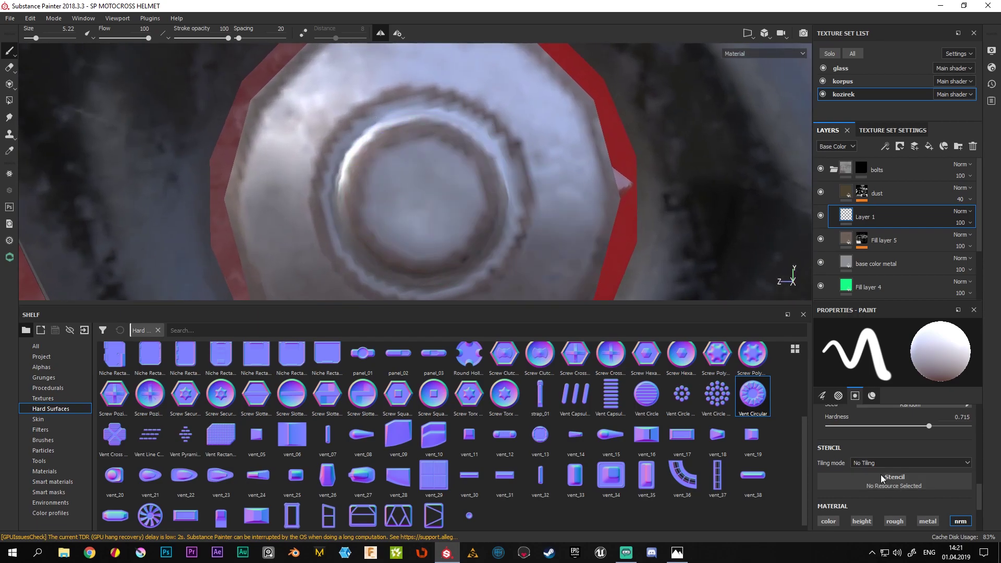
{"action": "scroll", "coordinate": [880, 473], "scroll_direction": "up", "scroll_amount": 3}
{"action": "scroll", "coordinate": [876, 461], "scroll_direction": "up", "scroll_amount": 1}
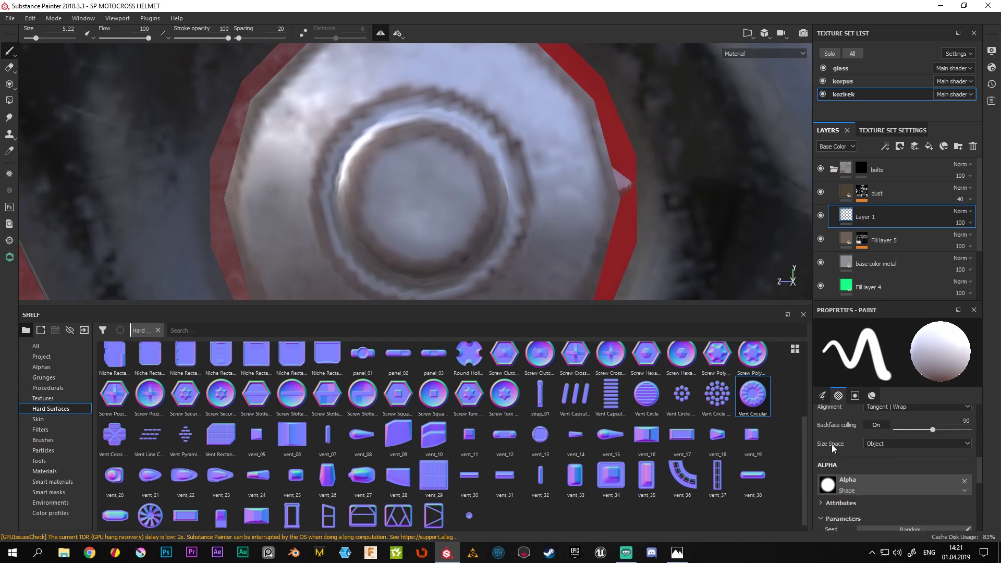
Switch the vent brush Size Space from Object to Texture and shrink the size to 0.92
{"action": "left_click", "coordinate": [889, 444]}
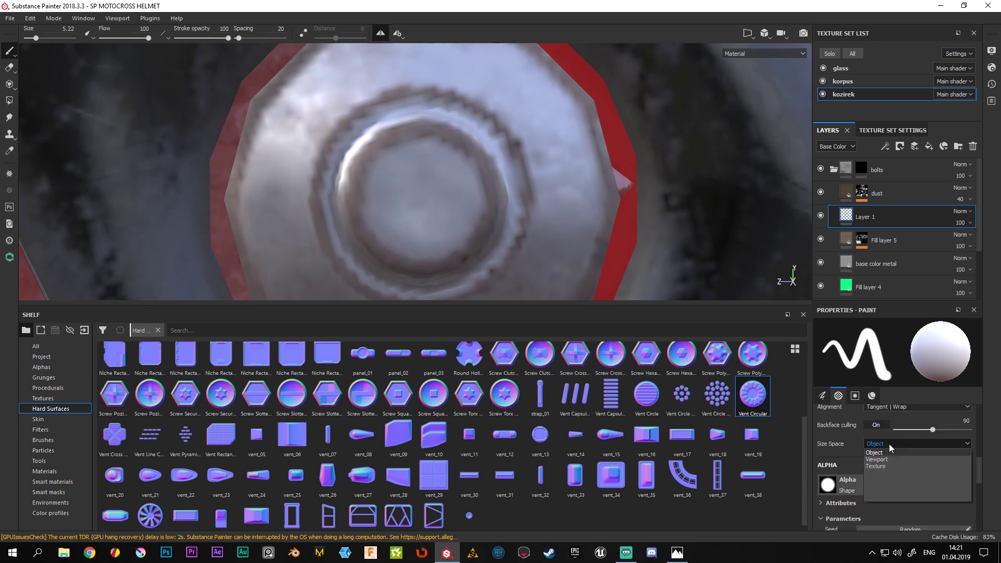
{"action": "left_click", "coordinate": [879, 468]}
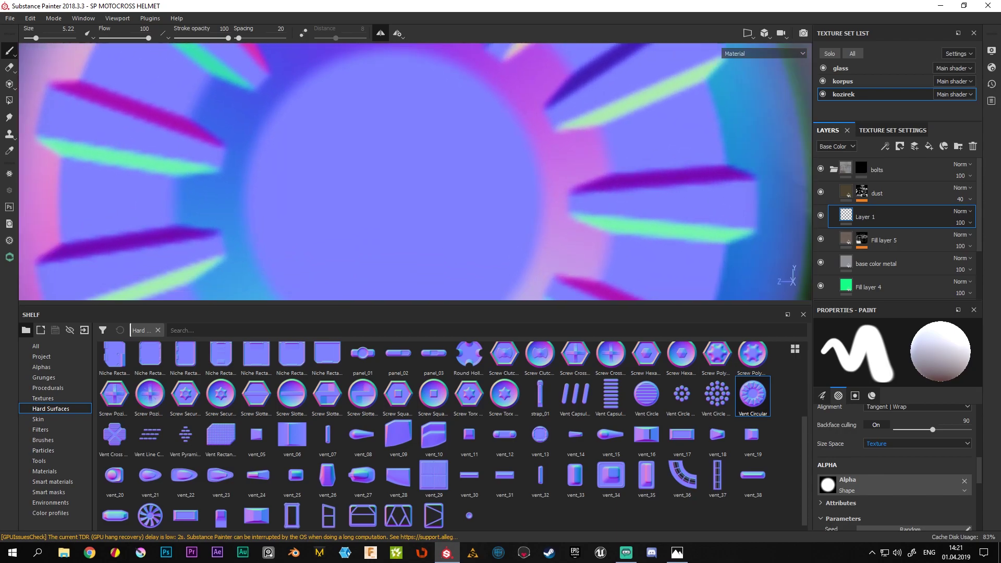
{"action": "scroll", "coordinate": [388, 132], "scroll_direction": "down", "scroll_amount": 3}
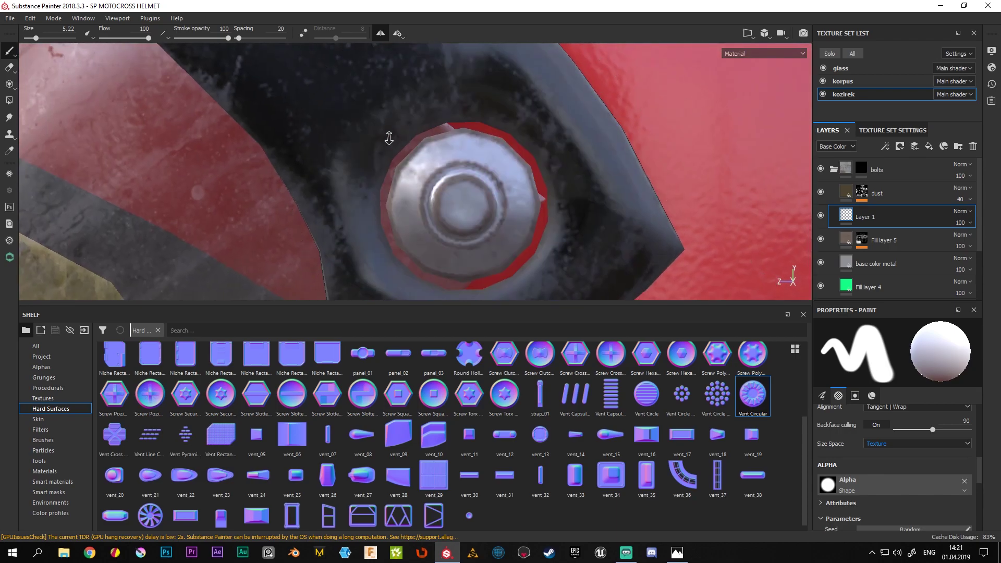
{"action": "scroll", "coordinate": [427, 172], "scroll_direction": "up", "scroll_amount": 3}
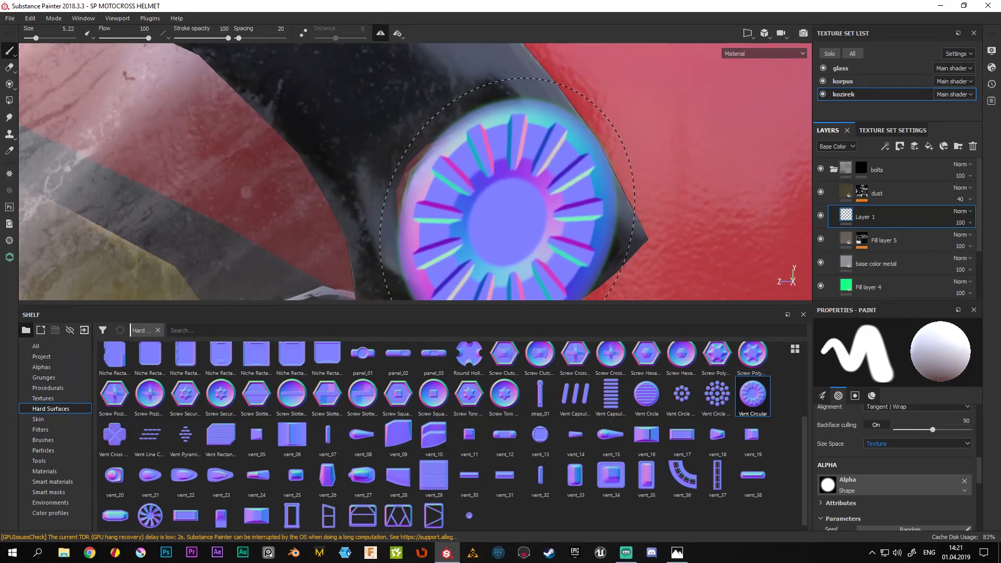
{"action": "scroll", "coordinate": [485, 183], "scroll_direction": "down", "scroll_amount": 3}
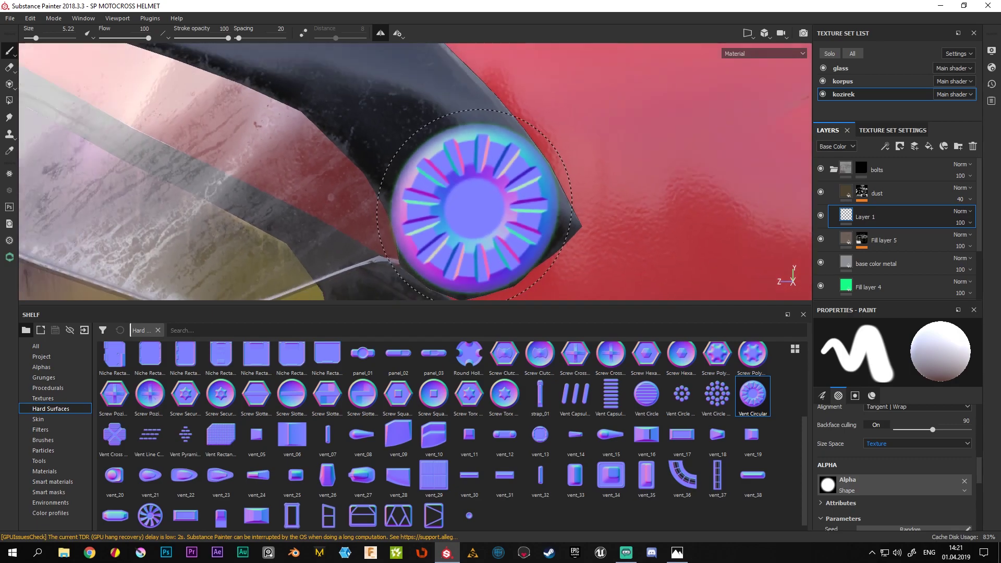
{"action": "scroll", "coordinate": [470, 206], "scroll_direction": "down", "scroll_amount": 2}
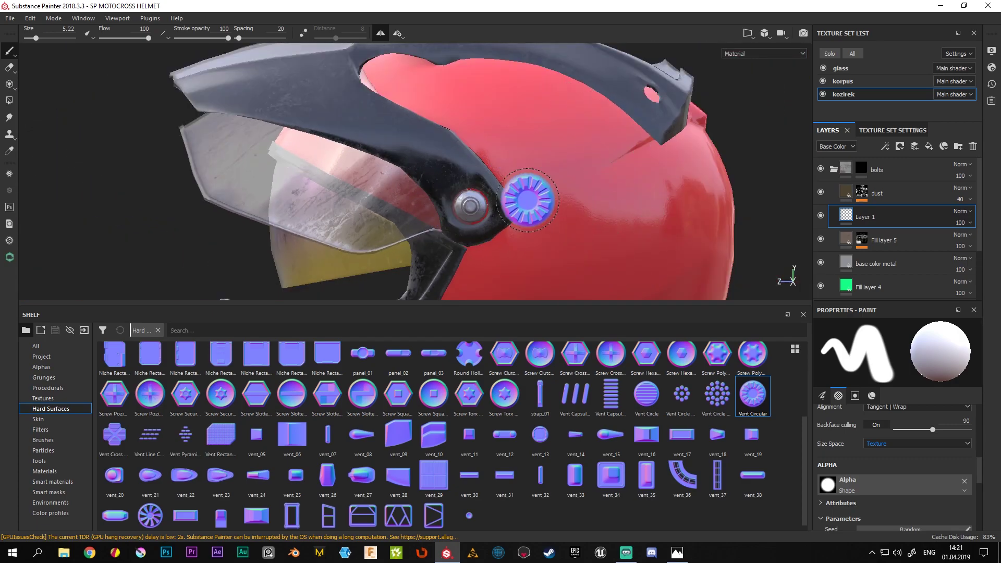
{"action": "scroll", "coordinate": [469, 219], "scroll_direction": "down", "scroll_amount": 1}
{"action": "scroll", "coordinate": [459, 204], "scroll_direction": "up", "scroll_amount": 3}
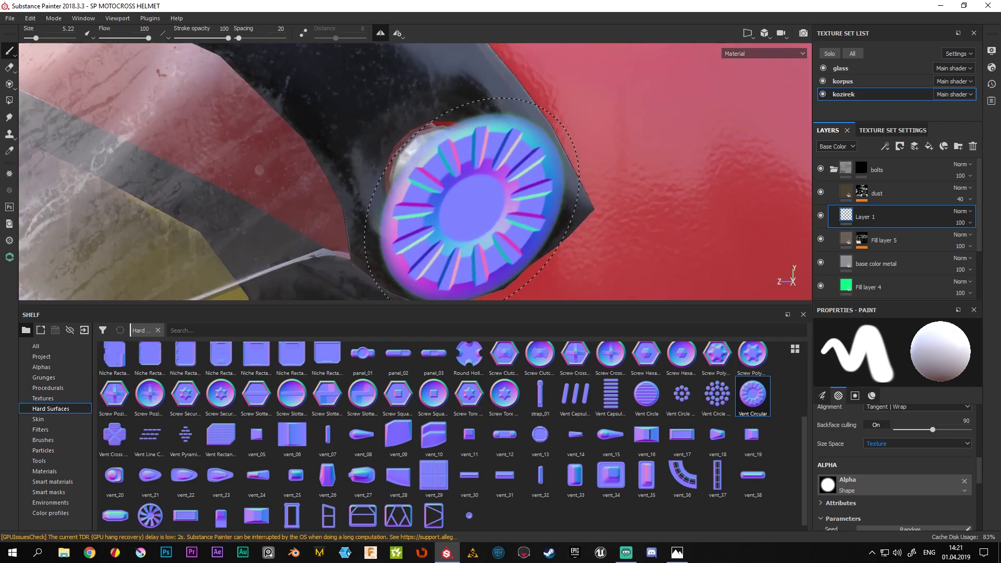
{"action": "scroll", "coordinate": [443, 182], "scroll_direction": "up", "scroll_amount": 2}
{"action": "scroll", "coordinate": [412, 172], "scroll_direction": "up", "scroll_amount": 2}
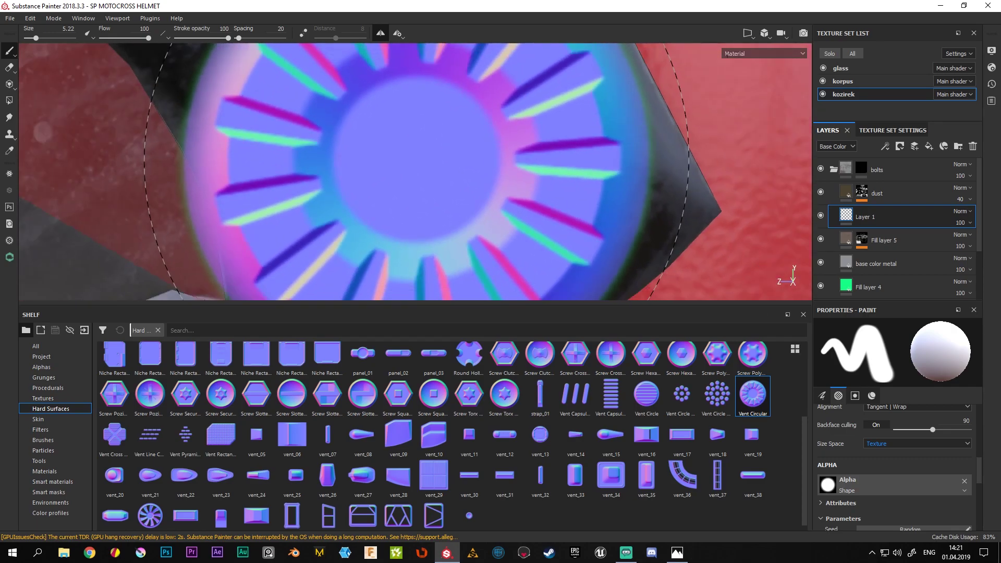
{"action": "scroll", "coordinate": [438, 167], "scroll_direction": "down", "scroll_amount": 4}
{"action": "scroll", "coordinate": [441, 166], "scroll_direction": "up", "scroll_amount": 2}
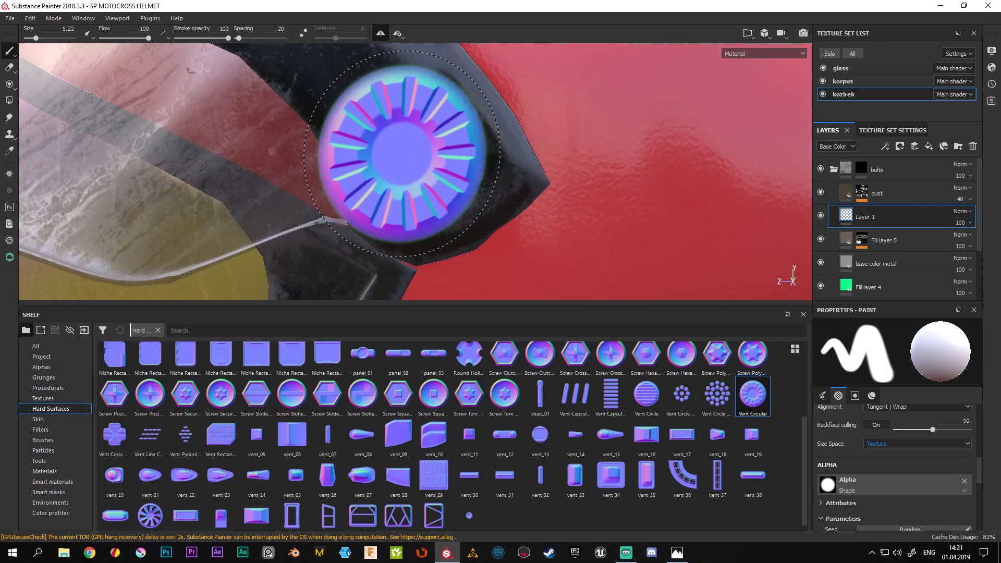
{"action": "scroll", "coordinate": [435, 168], "scroll_direction": "up", "scroll_amount": 2}
{"action": "scroll", "coordinate": [425, 173], "scroll_direction": "up", "scroll_amount": 2}
{"action": "scroll", "coordinate": [426, 172], "scroll_direction": "down", "scroll_amount": 1}
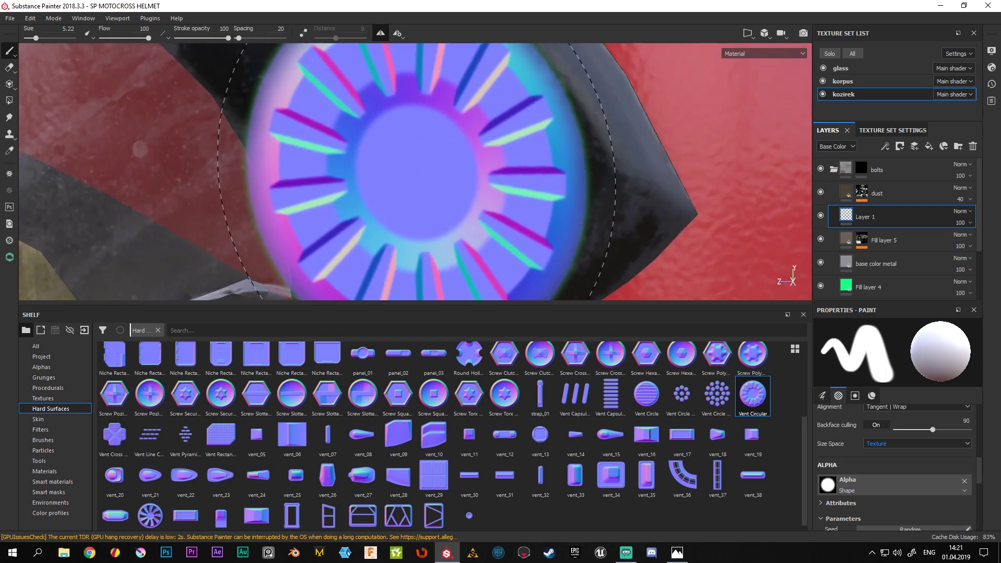
{"action": "scroll", "coordinate": [440, 170], "scroll_direction": "down", "scroll_amount": 2}
{"action": "right_click_drag", "start_coordinate": [439, 169], "coordinate": [440, 165], "text": "ctrl"}
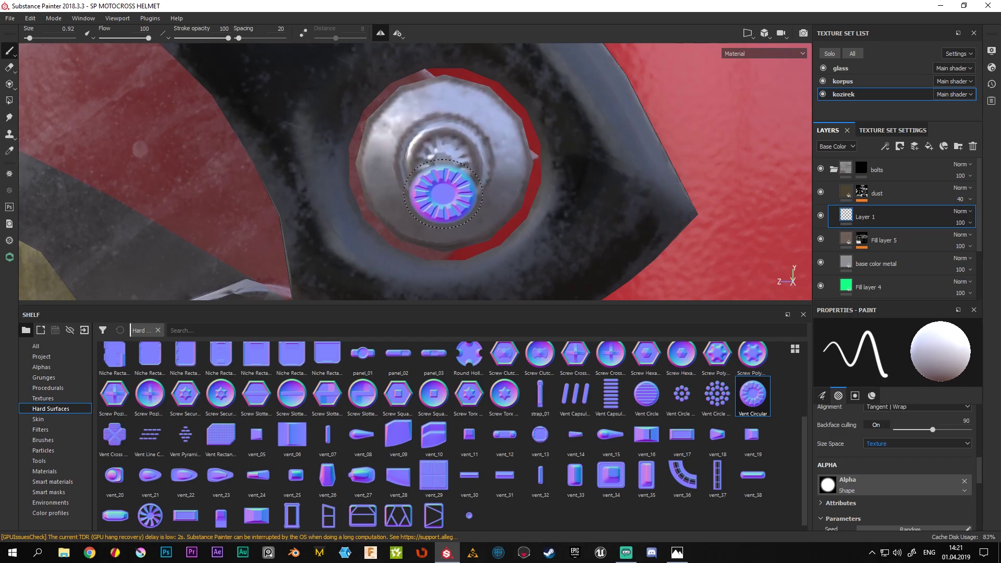
Orbit and zoom the view in toward the visor bolt
{"action": "left_click_drag", "start_coordinate": [521, 180], "coordinate": [435, 78], "text": "alt"}
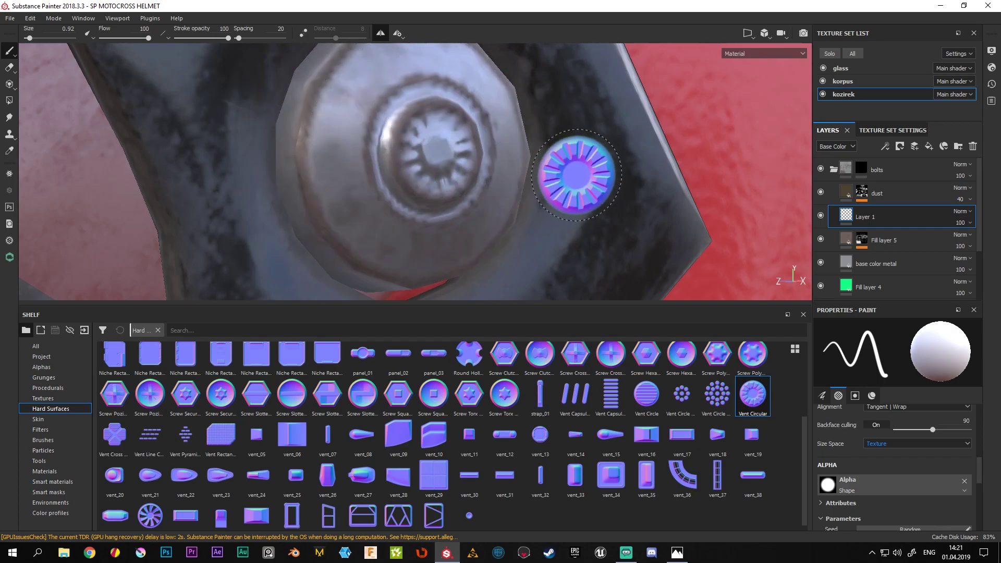
{"action": "left_click_drag", "start_coordinate": [550, 172], "coordinate": [522, 208], "text": "alt"}
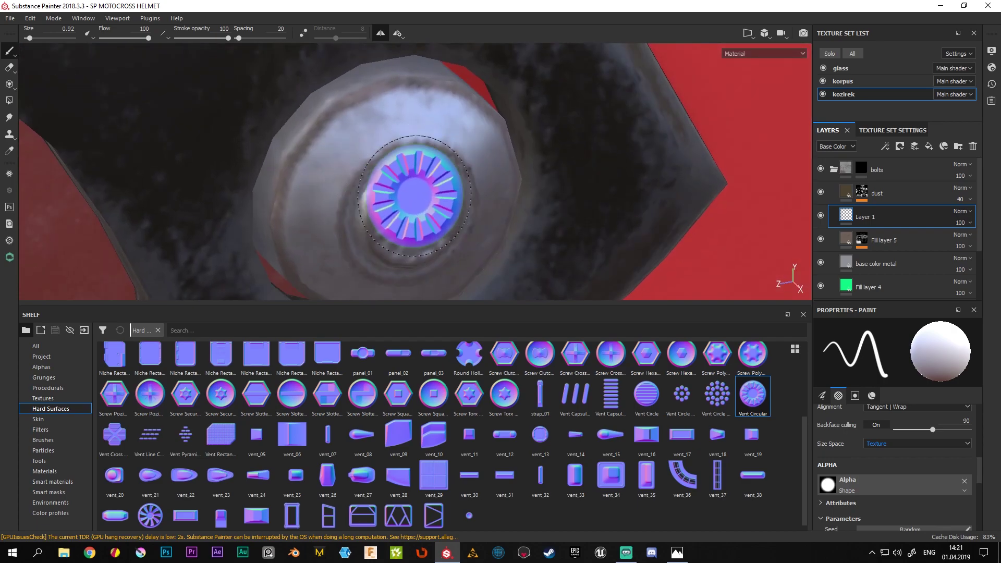
{"action": "scroll", "coordinate": [401, 191], "scroll_direction": "down", "scroll_amount": 5}
{"action": "scroll", "coordinate": [401, 191], "scroll_direction": "down", "scroll_amount": 3}
{"action": "scroll", "coordinate": [424, 83], "scroll_direction": "down", "scroll_amount": 3}
{"action": "scroll", "coordinate": [527, 118], "scroll_direction": "down", "scroll_amount": 2}
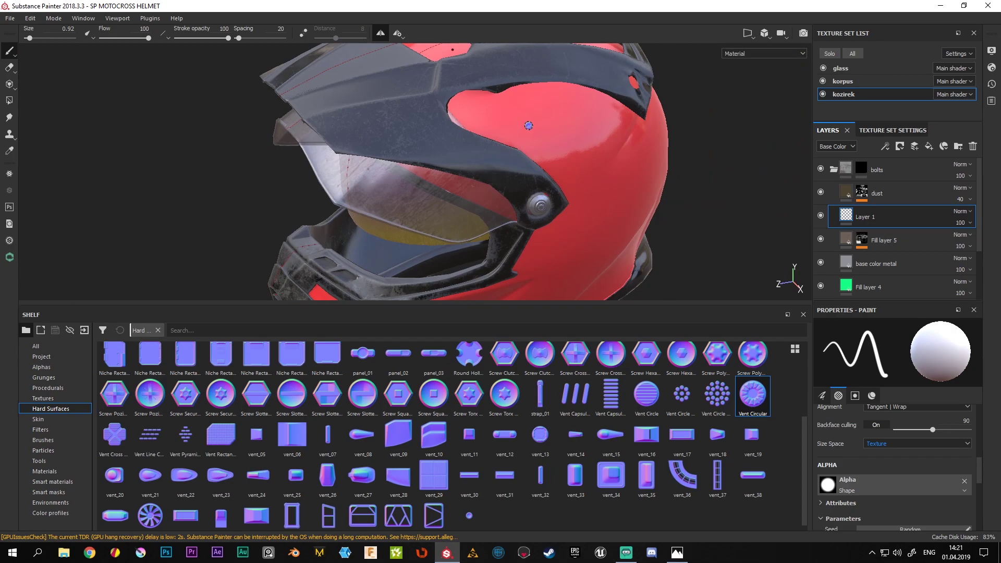
{"action": "scroll", "coordinate": [415, 157], "scroll_direction": "down", "scroll_amount": 1}
Enlarge the Vent Circular brush to 11.17 and frame the visor bolt and shell edge
{"action": "right_click_drag", "start_coordinate": [358, 143], "coordinate": [386, 143], "text": "ctrl"}
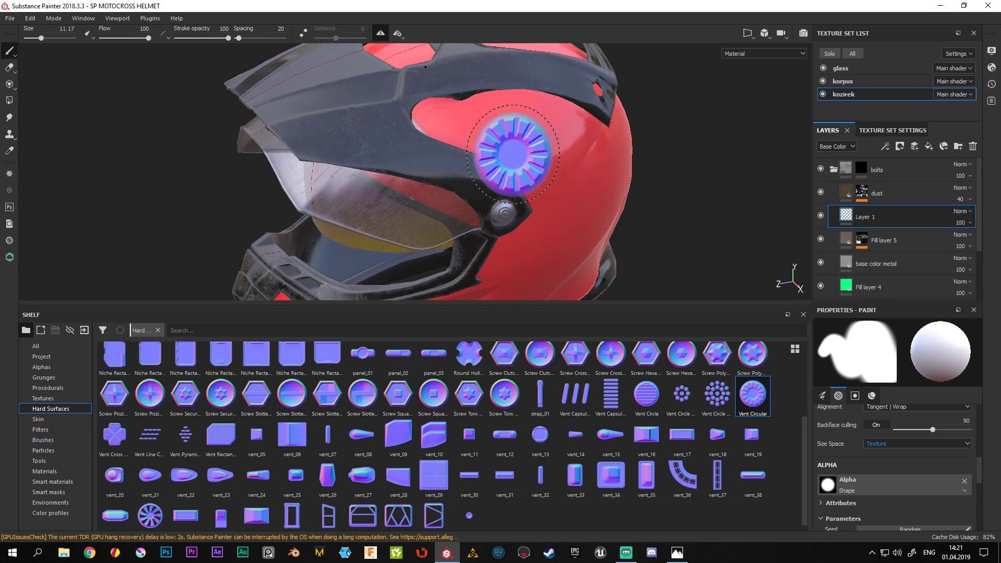
{"action": "left_click_drag", "start_coordinate": [480, 127], "coordinate": [485, 154], "text": "alt"}
{"action": "mouse_move", "coordinate": [485, 154]}
{"action": "right_mouse_down", "text": "alt"}
{"action": "mouse_move", "coordinate": [477, 242]}
{"action": "mouse_move", "coordinate": [528, 177]}
{"action": "mouse_move", "coordinate": [570, 161]}
{"action": "right_mouse_up", "text": "alt"}
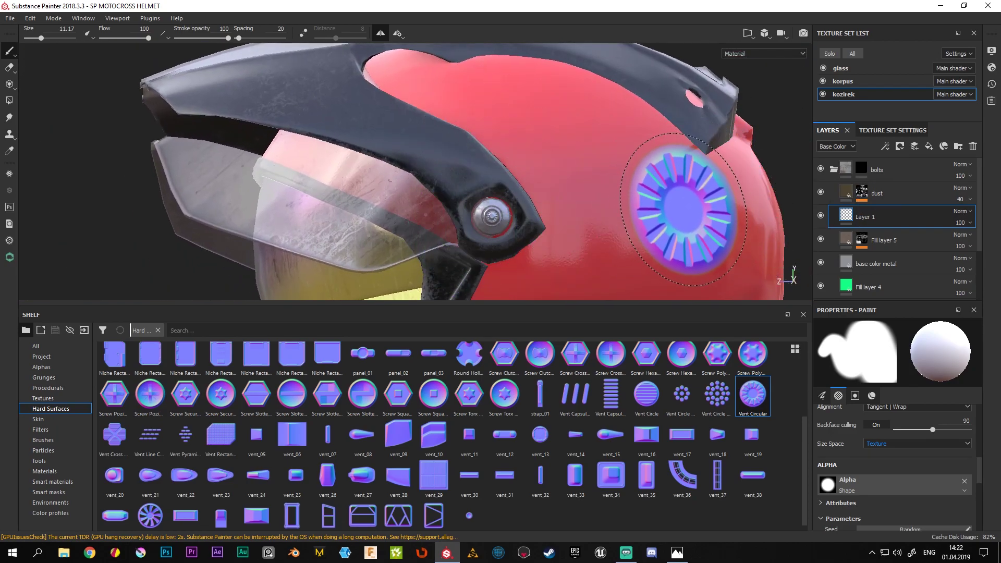
{"action": "right_click_drag", "start_coordinate": [646, 190], "coordinate": [616, 279], "text": "alt"}
{"action": "scroll", "coordinate": [882, 250], "scroll_direction": "down", "scroll_amount": 3}
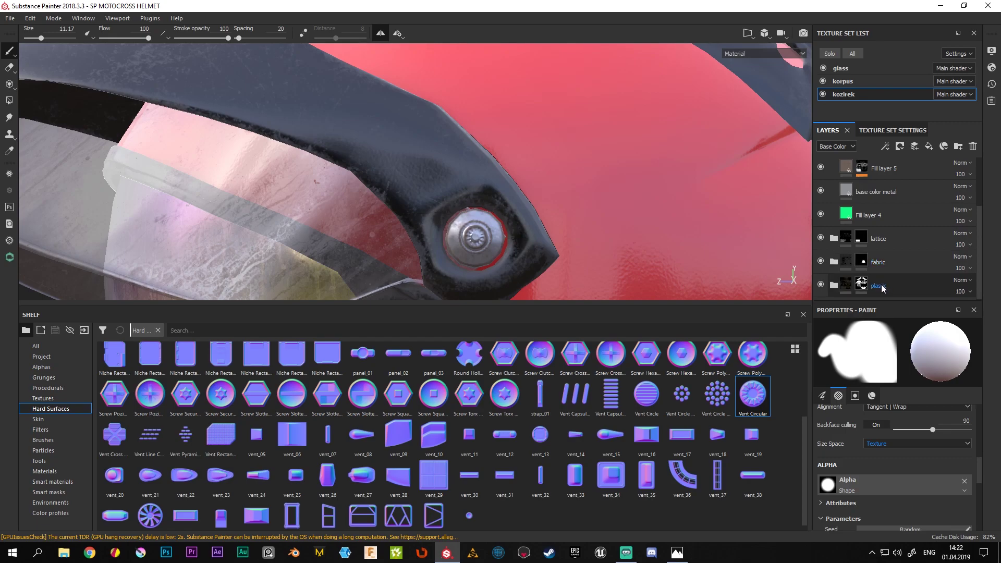
Add a new paint layer above the dust layer in the plastic folder
{"action": "left_click", "coordinate": [833, 285]}
{"action": "scroll", "coordinate": [897, 273], "scroll_direction": "down", "scroll_amount": 3}
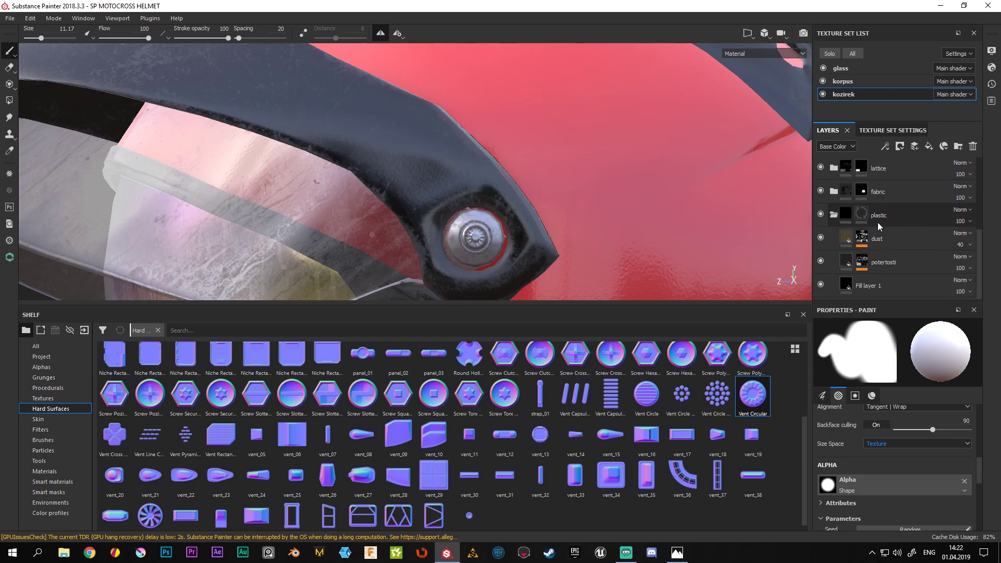
{"action": "left_click", "coordinate": [893, 248]}
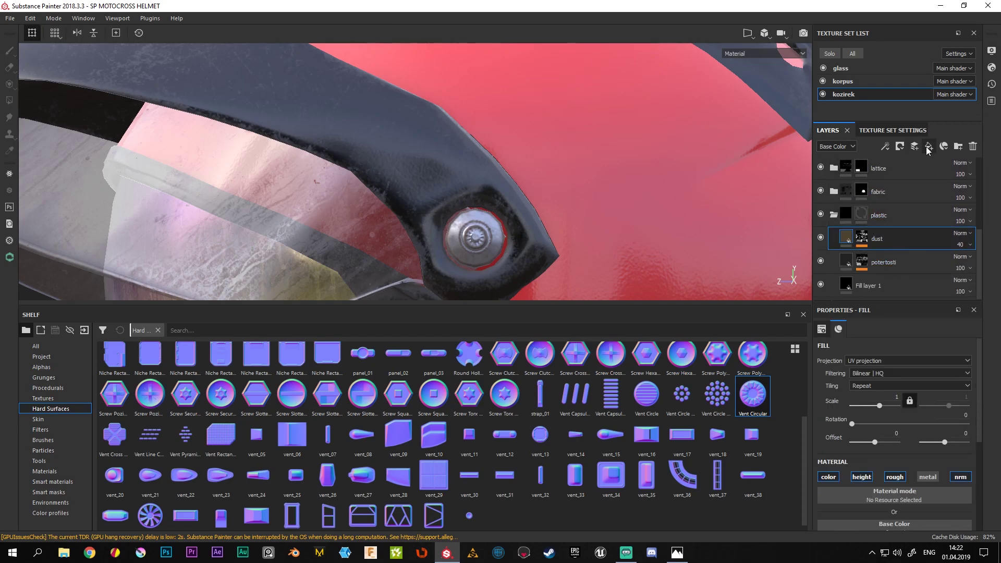
{"action": "key", "text": "ctrl+shift+l"}
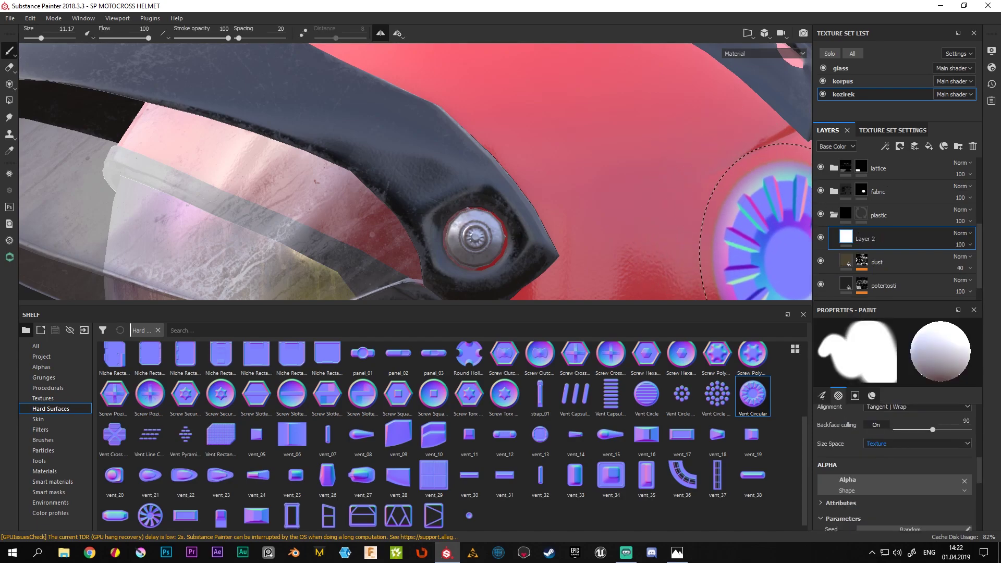
Stamp a Vent Circular decal onto the visor peak and orbit to inspect it
{"action": "scroll", "coordinate": [313, 131], "scroll_direction": "down", "scroll_amount": 2}
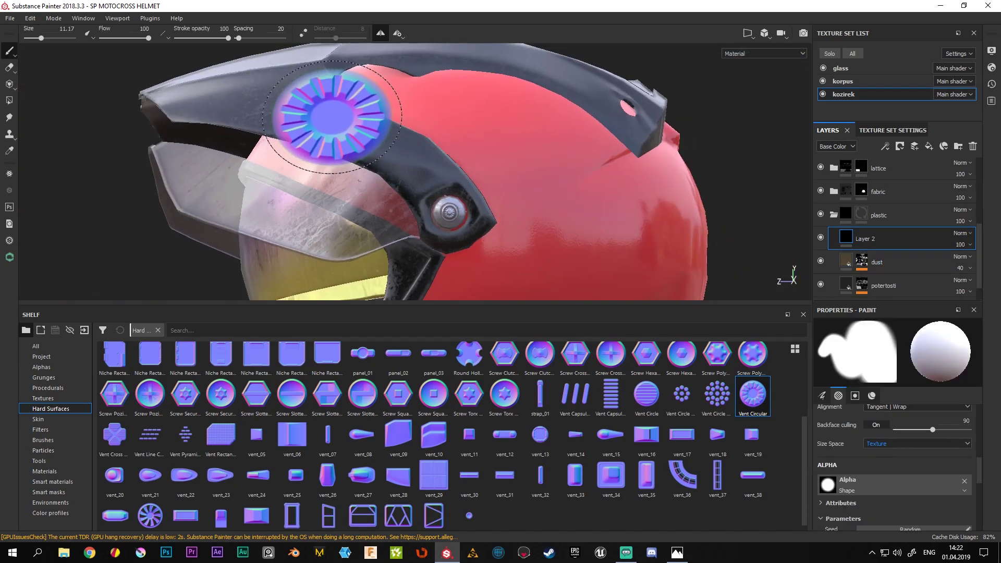
{"action": "left_click_drag", "start_coordinate": [313, 107], "coordinate": [283, 129], "text": "alt"}
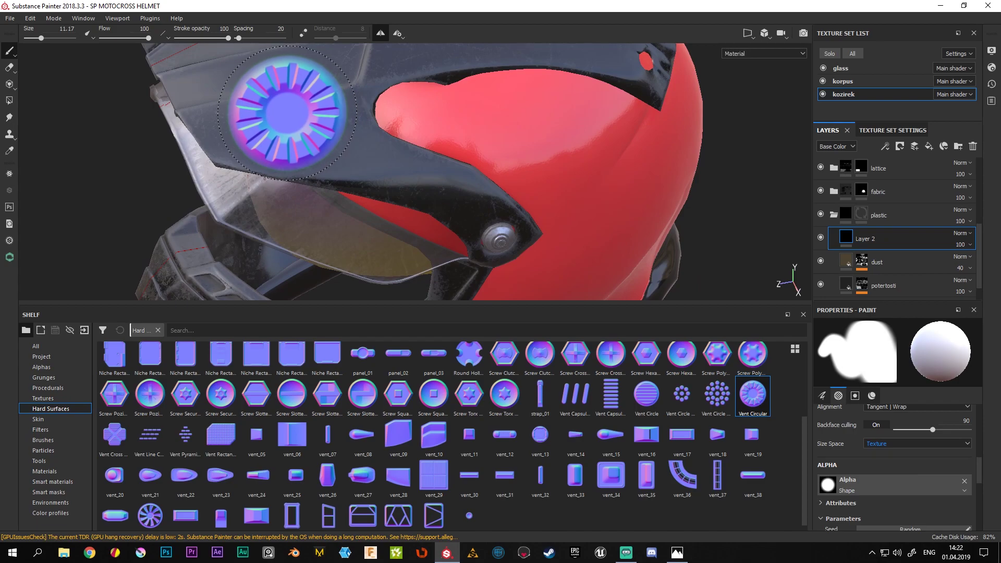
{"action": "left_click", "coordinate": [273, 106]}
{"action": "left_click_drag", "start_coordinate": [458, 152], "coordinate": [468, 174], "text": "alt"}
{"action": "scroll", "coordinate": [469, 174], "scroll_direction": "up", "scroll_amount": 1}
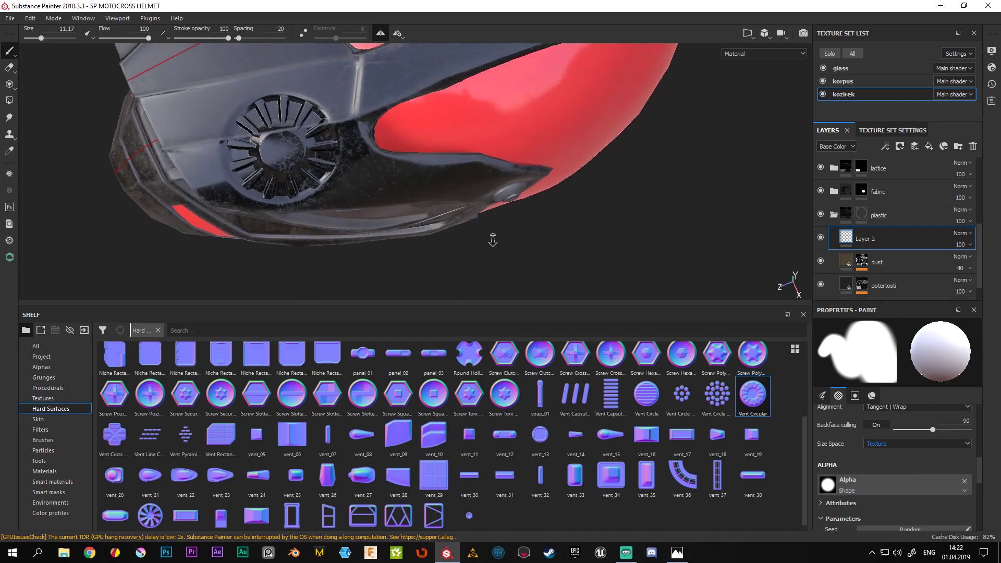
{"action": "scroll", "coordinate": [453, 165], "scroll_direction": "up", "scroll_amount": 2}
{"action": "scroll", "coordinate": [433, 151], "scroll_direction": "up", "scroll_amount": 3}
{"action": "scroll", "coordinate": [416, 138], "scroll_direction": "down", "scroll_amount": 2}
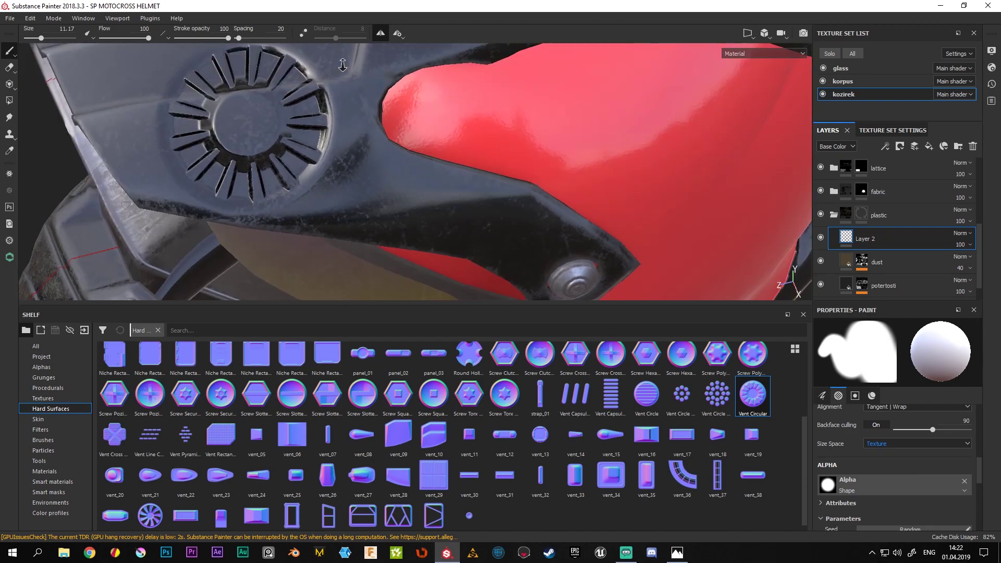
{"action": "scroll", "coordinate": [416, 131], "scroll_direction": "down", "scroll_amount": 2}
{"action": "scroll", "coordinate": [422, 110], "scroll_direction": "down", "scroll_amount": 2}
{"action": "mouse_move", "coordinate": [371, 128]}
{"action": "left_mouse_down", "text": "alt"}
{"action": "mouse_move", "coordinate": [257, 100]}
{"action": "mouse_move", "coordinate": [472, 216]}
{"action": "left_mouse_up", "text": "alt"}
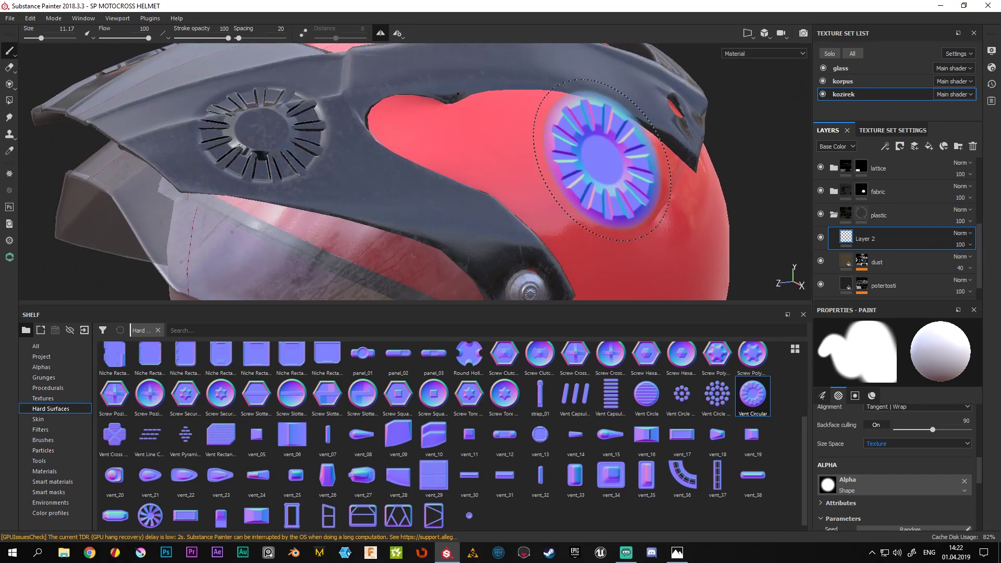
Delete Layer 2 holding the stamped vent
{"action": "left_click", "coordinate": [973, 146]}
{"action": "scroll", "coordinate": [851, 226], "scroll_direction": "up", "scroll_amount": 2}
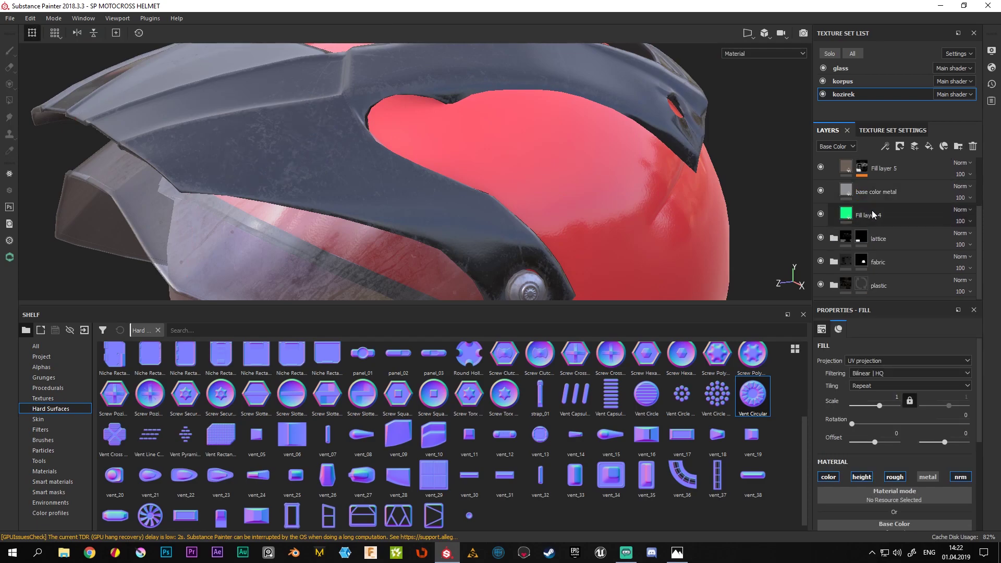
{"action": "scroll", "coordinate": [875, 213], "scroll_direction": "up", "scroll_amount": 3}
{"action": "right_click_drag", "start_coordinate": [603, 237], "coordinate": [417, 240], "text": "alt"}
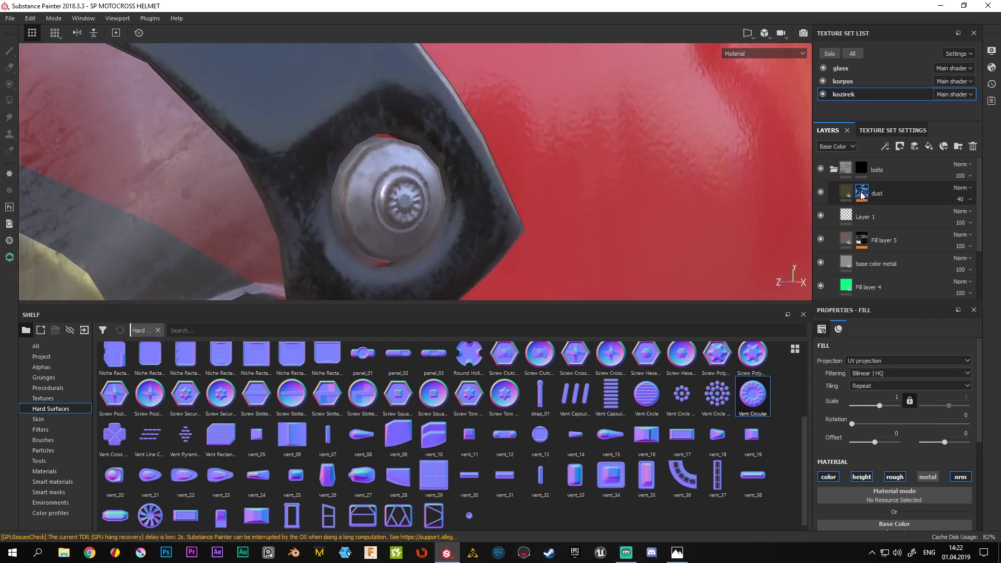
Collapse the bolts folder, turn the helmet to a front three-quarter view, and select korpus
{"action": "left_click", "coordinate": [833, 169]}
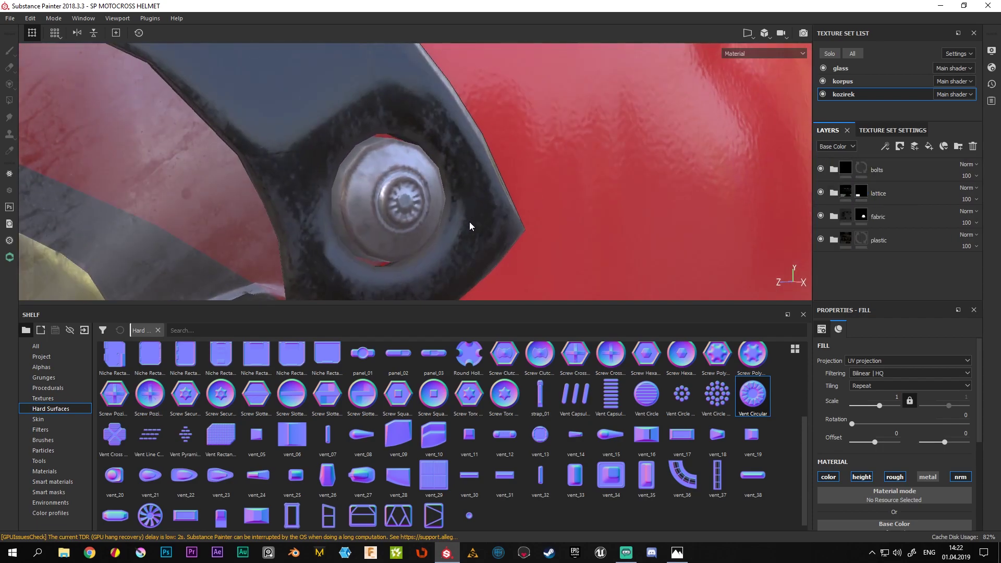
{"action": "mouse_move", "coordinate": [469, 223]}
{"action": "right_mouse_down", "text": "alt"}
{"action": "mouse_move", "coordinate": [543, 226]}
{"action": "mouse_move", "coordinate": [352, 98]}
{"action": "right_mouse_up", "text": "alt"}
{"action": "left_click_drag", "start_coordinate": [352, 98], "coordinate": [519, 200], "text": "alt"}
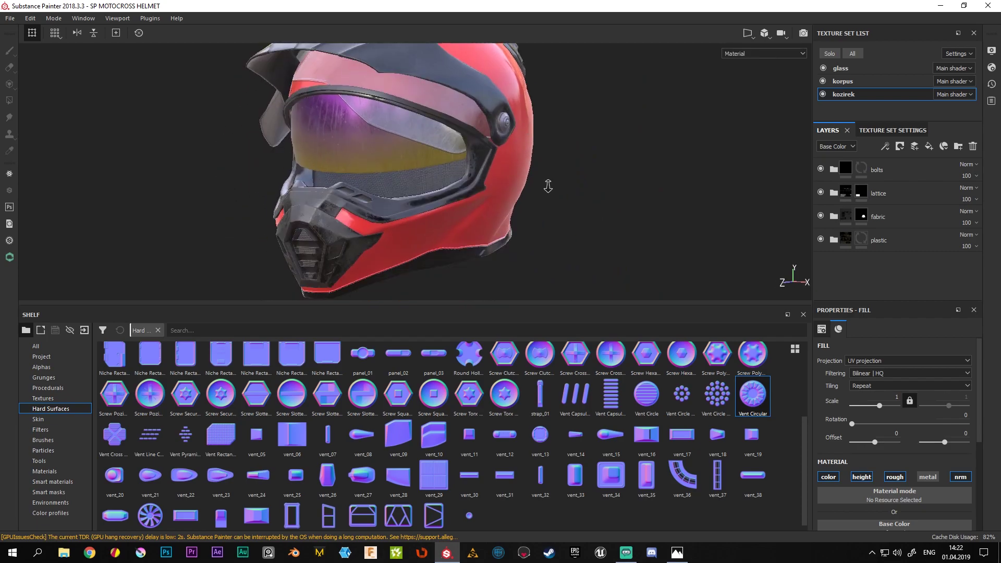
{"action": "left_click_drag", "start_coordinate": [519, 200], "coordinate": [596, 138], "text": "alt"}
{"action": "left_click", "coordinate": [866, 80]}
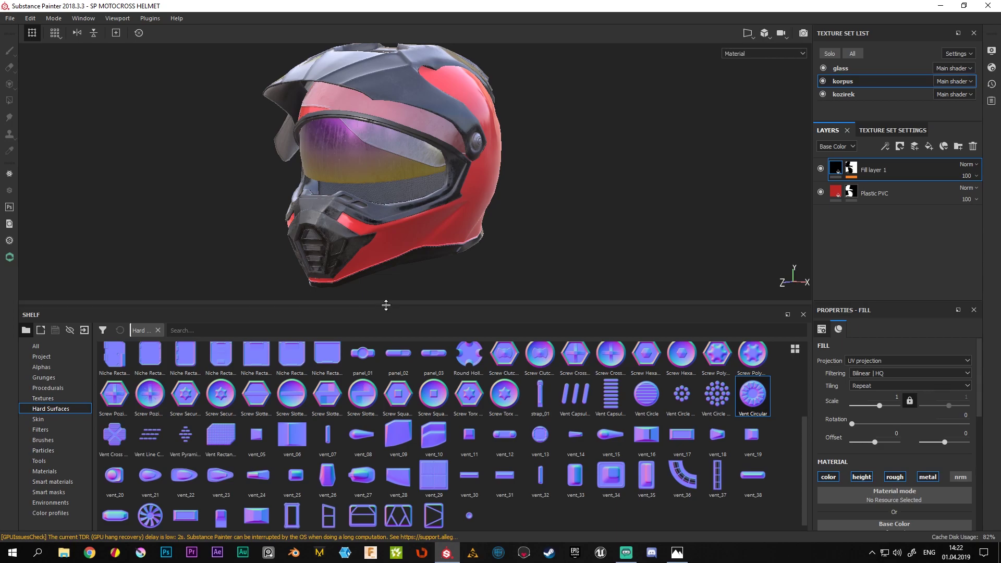
Enlarge the 3D viewport, snap the helmet to a side view, and pan and zoom onto it
{"action": "left_click_drag", "start_coordinate": [386, 305], "coordinate": [395, 446]}
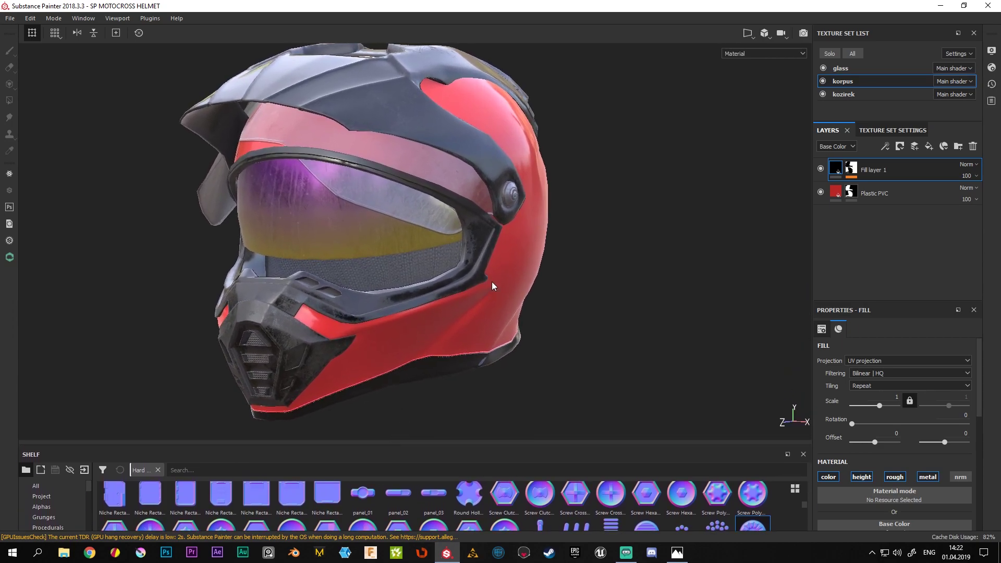
{"action": "key", "text": "alt+shift"}
{"action": "mouse_move", "coordinate": [592, 251]}
{"action": "left_mouse_down", "text": "alt+shift"}
{"action": "mouse_move", "coordinate": [588, 241]}
{"action": "mouse_move", "coordinate": [405, 240]}
{"action": "left_mouse_up", "text": "alt+shift"}
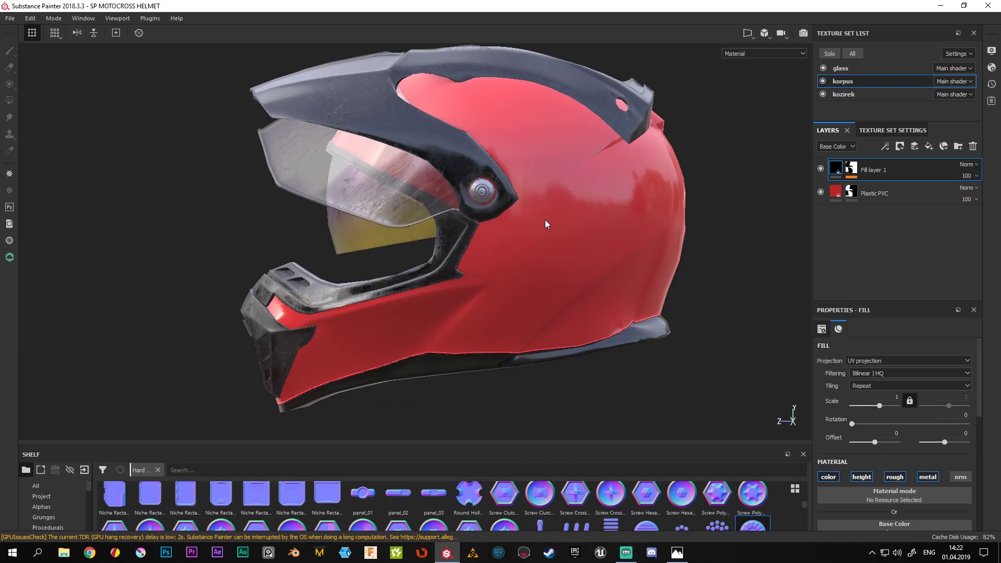
{"action": "middle_click_drag", "start_coordinate": [546, 224], "coordinate": [446, 226], "text": "alt"}
{"action": "scroll", "coordinate": [451, 243], "scroll_direction": "up", "scroll_amount": 2}
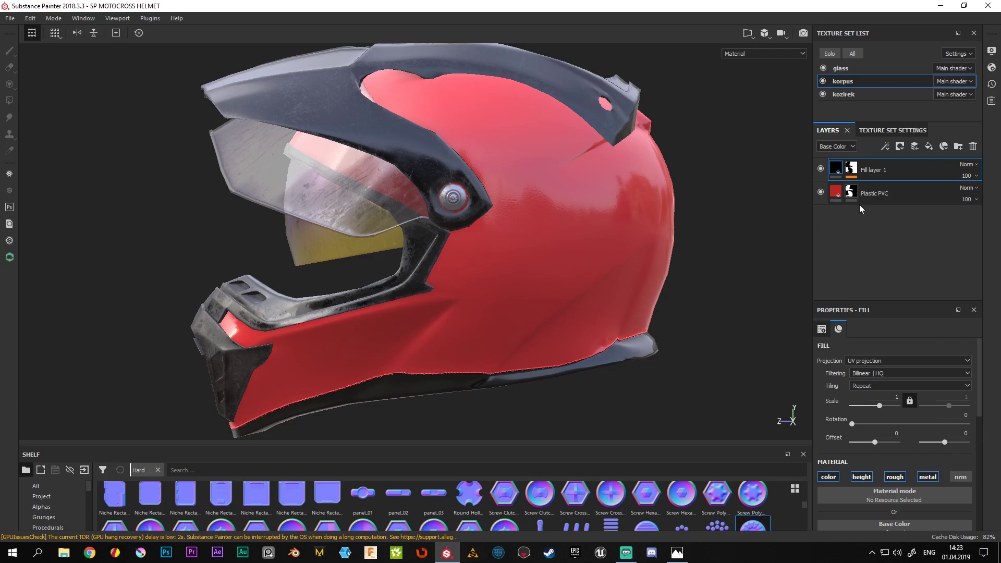
Add a paint layer on the shell and choose the Basic Soft brush preset
{"action": "left_click", "coordinate": [915, 148]}
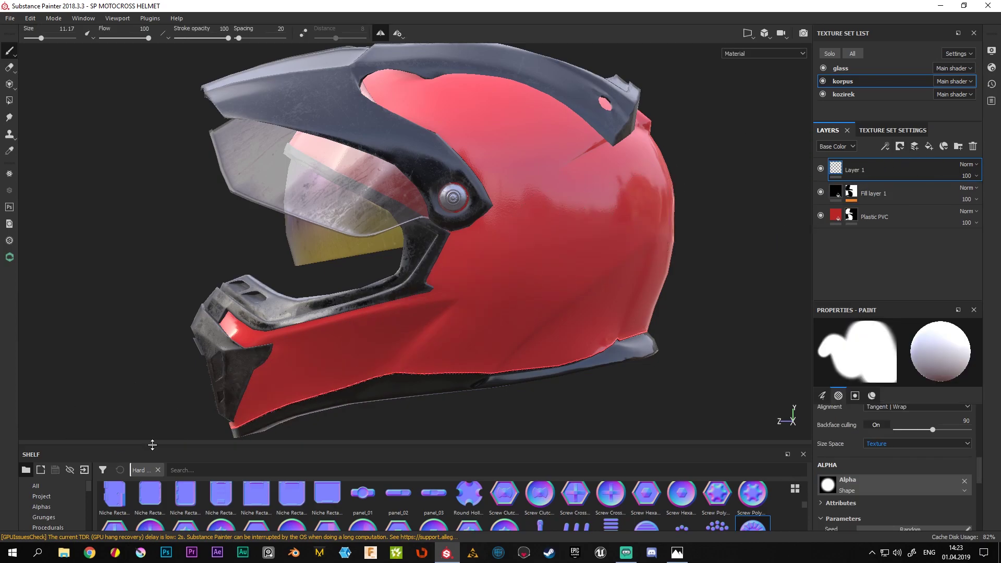
{"action": "left_click_drag", "start_coordinate": [152, 445], "coordinate": [152, 319]}
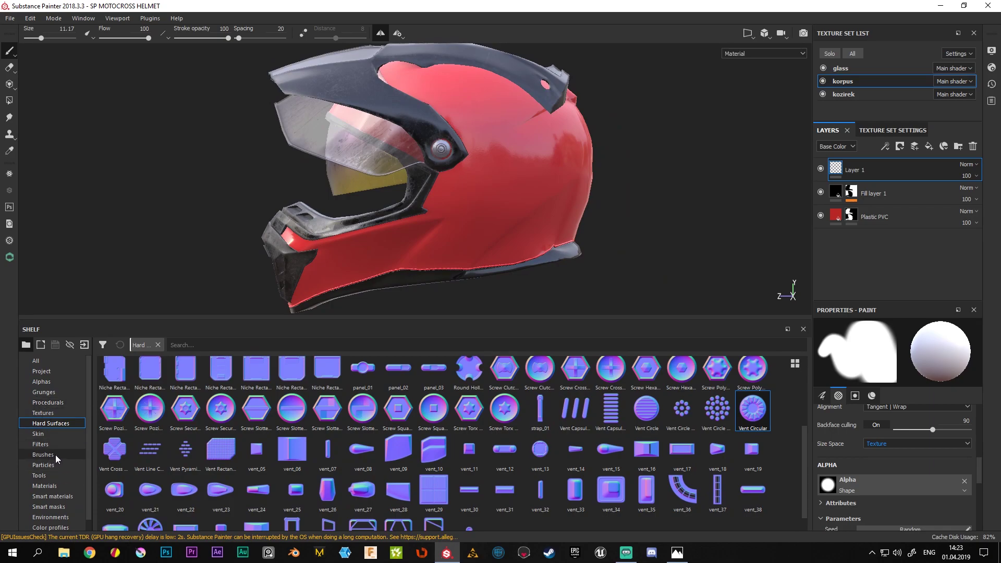
{"action": "left_click", "coordinate": [54, 454]}
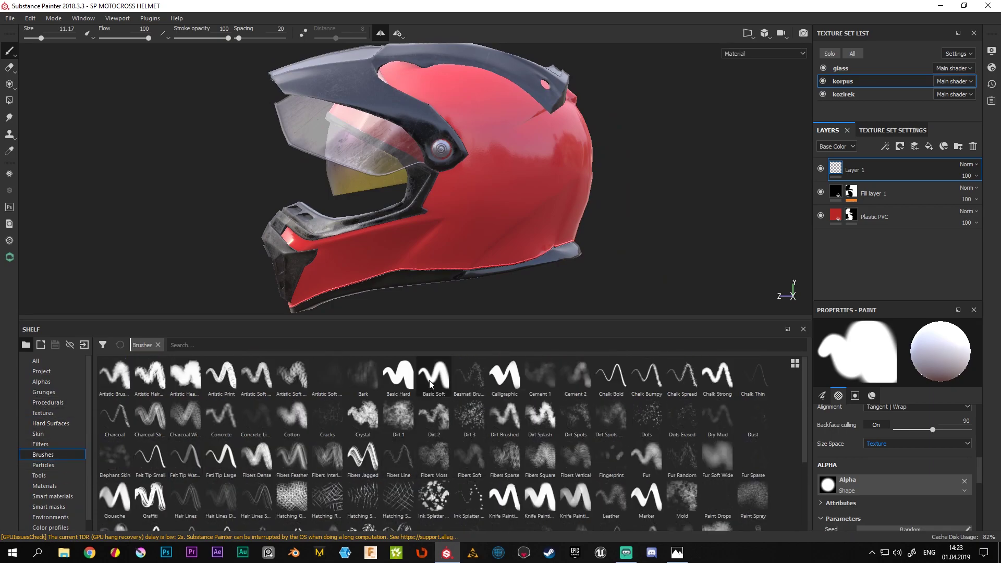
{"action": "mouse_move", "coordinate": [433, 377]}
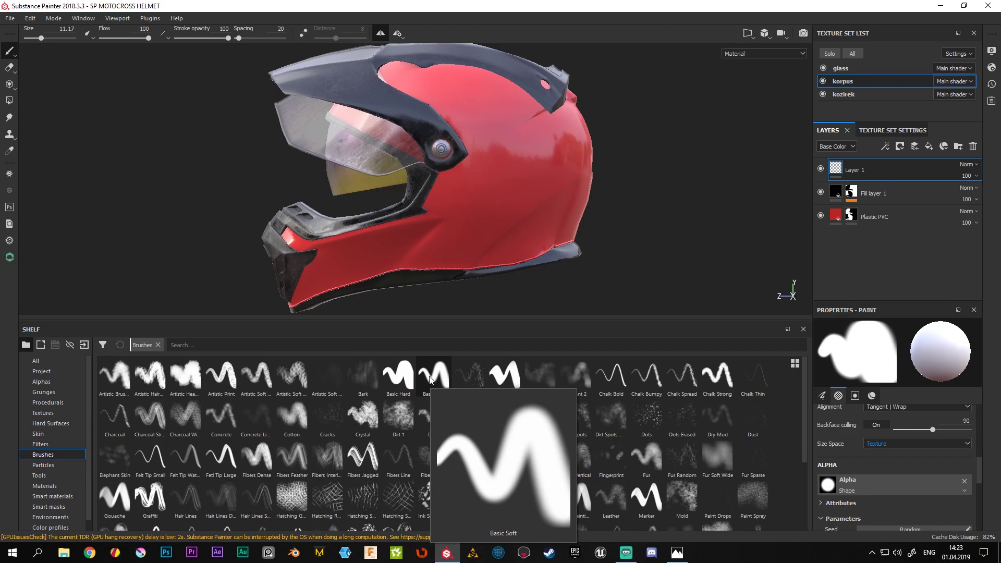
{"action": "left_click", "coordinate": [430, 379]}
Remove the Vent Circular normal and enable color, height, roughness and metal channels
{"action": "scroll", "coordinate": [922, 469], "scroll_direction": "up", "scroll_amount": 1}
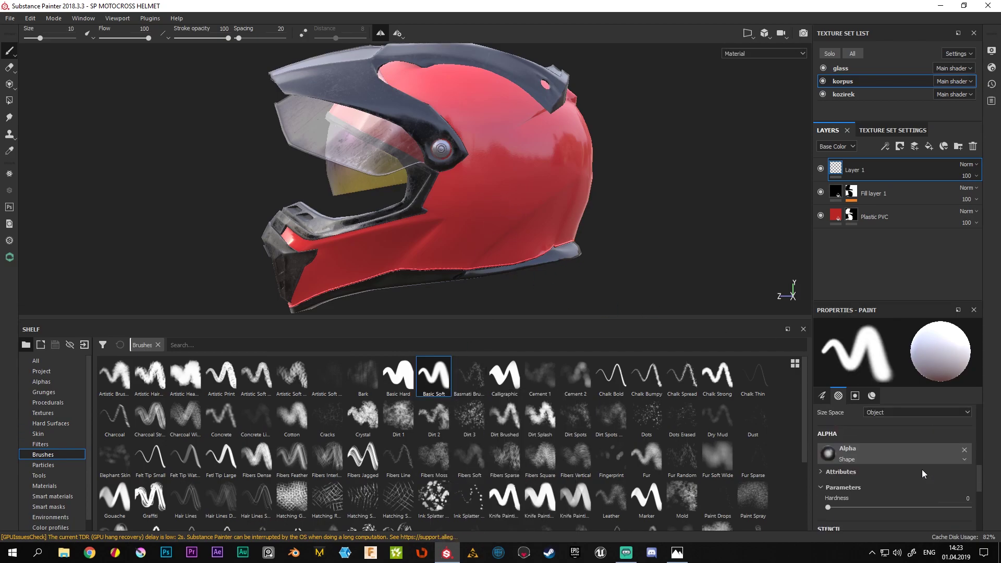
{"action": "scroll", "coordinate": [922, 468], "scroll_direction": "up", "scroll_amount": 1}
{"action": "scroll", "coordinate": [922, 468], "scroll_direction": "up", "scroll_amount": 1}
{"action": "scroll", "coordinate": [922, 469], "scroll_direction": "down", "scroll_amount": 3}
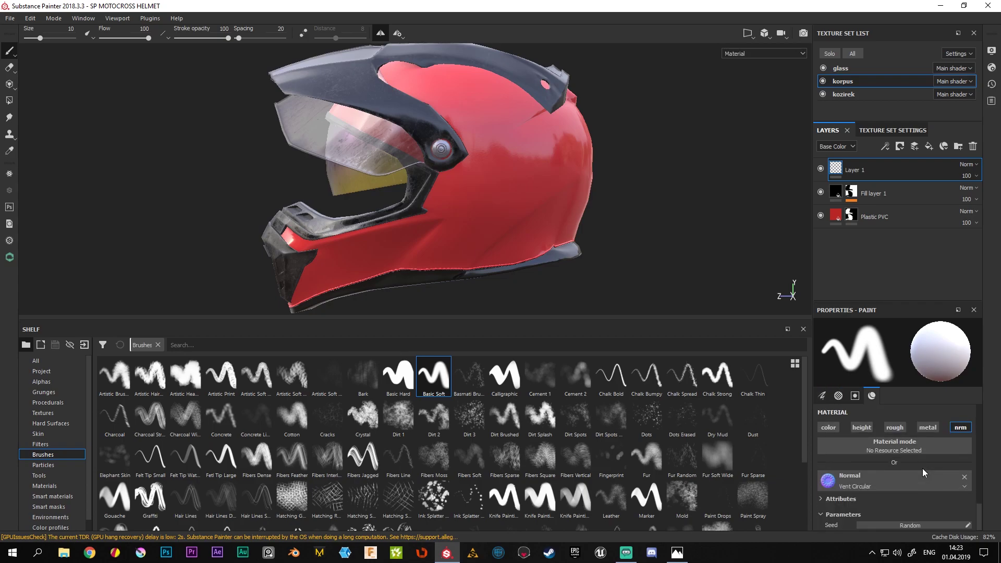
{"action": "left_click", "coordinate": [965, 477]}
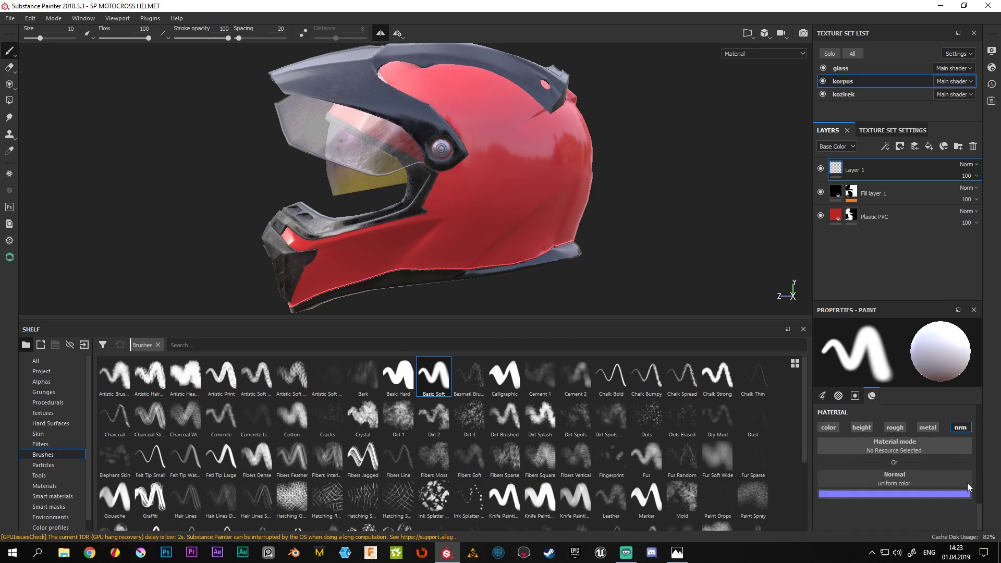
{"action": "left_click", "coordinate": [829, 427]}
{"action": "left_click", "coordinate": [861, 427]}
{"action": "left_click", "coordinate": [892, 428]}
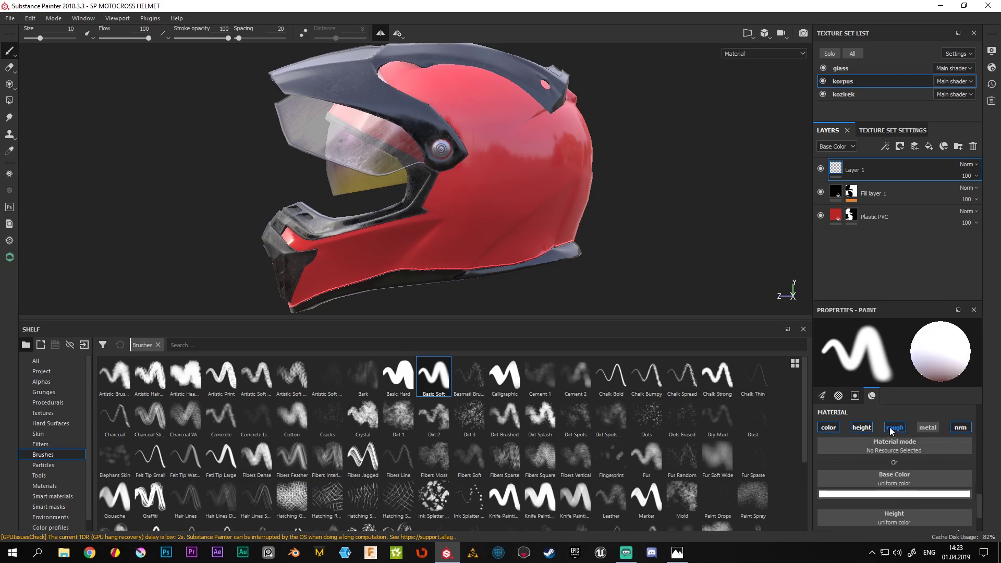
{"action": "left_click", "coordinate": [927, 427]}
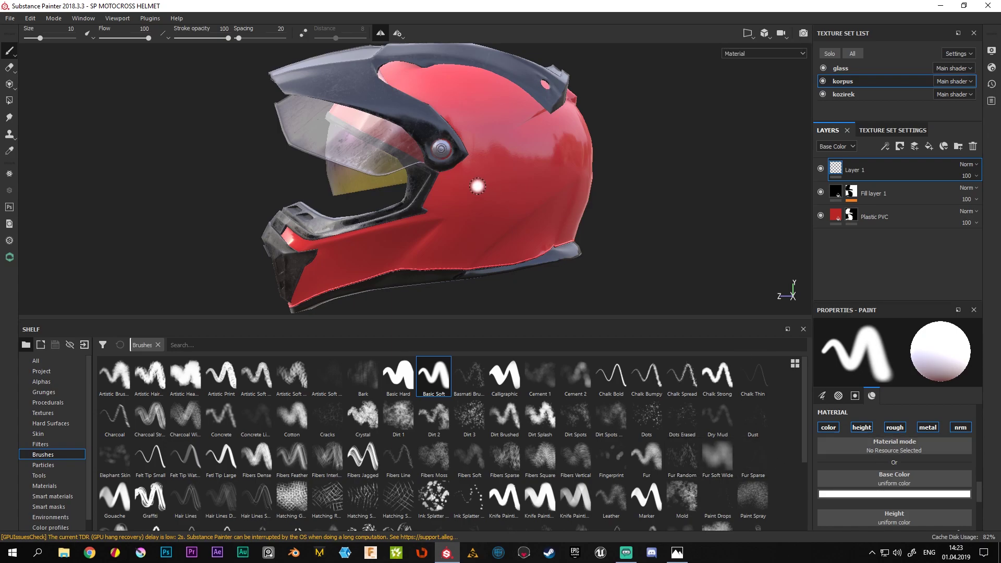
Paint a white test stroke, switch base colour to red, paint again, then undo
{"action": "mouse_move", "coordinate": [477, 187]}
{"action": "left_mouse_down"}
{"action": "mouse_move", "coordinate": [559, 194]}
{"action": "mouse_move", "coordinate": [459, 222]}
{"action": "left_mouse_up"}
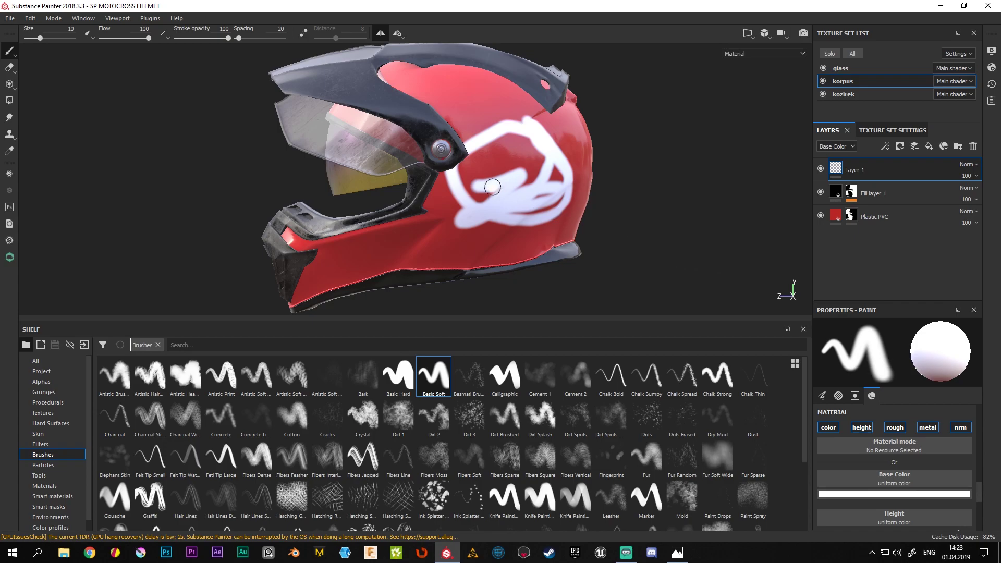
{"action": "left_click", "coordinate": [895, 491]}
{"action": "left_click", "coordinate": [934, 398]}
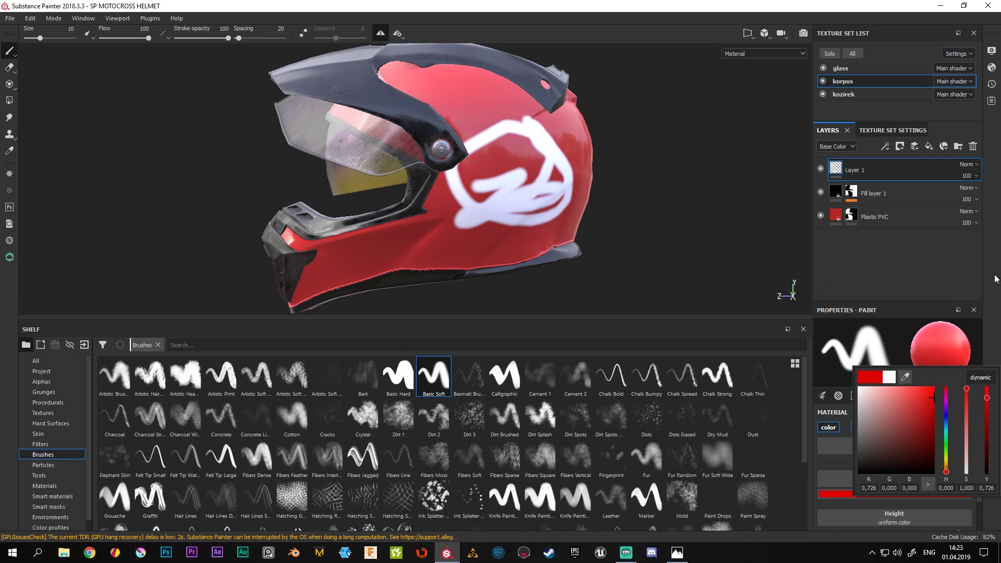
{"action": "mouse_move", "coordinate": [490, 164]}
{"action": "left_mouse_down"}
{"action": "mouse_move", "coordinate": [531, 219]}
{"action": "mouse_move", "coordinate": [575, 212]}
{"action": "left_mouse_up"}
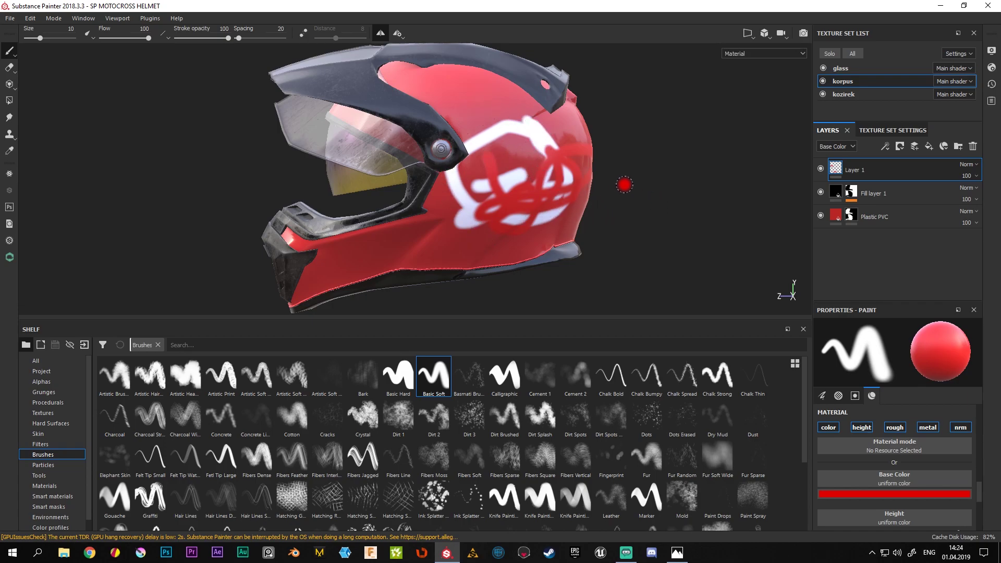
{"action": "key", "text": "ctrl+z"}
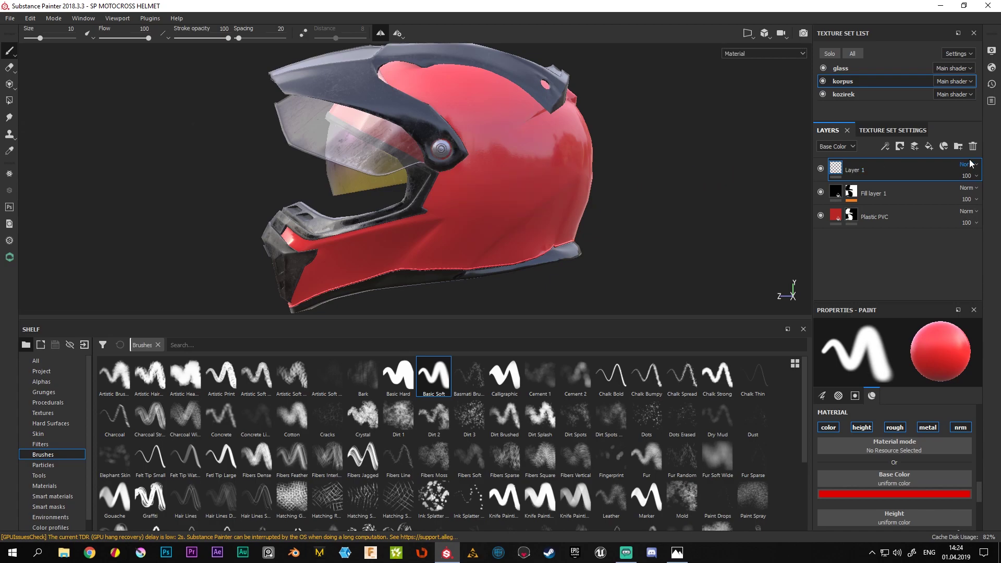
Replace the empty paint layer with a new fill layer over the shell
{"action": "left_click", "coordinate": [974, 148]}
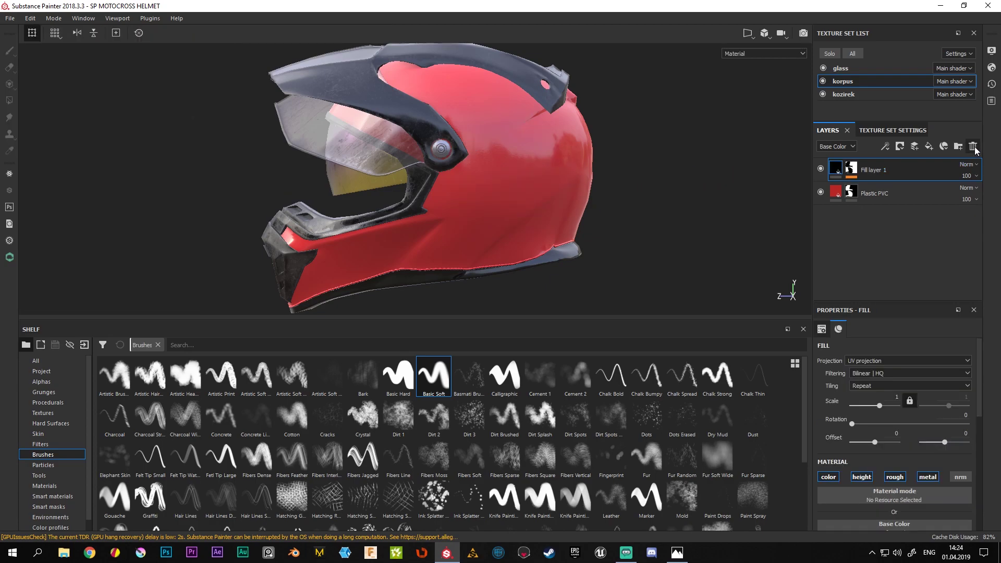
{"action": "left_click", "coordinate": [929, 148]}
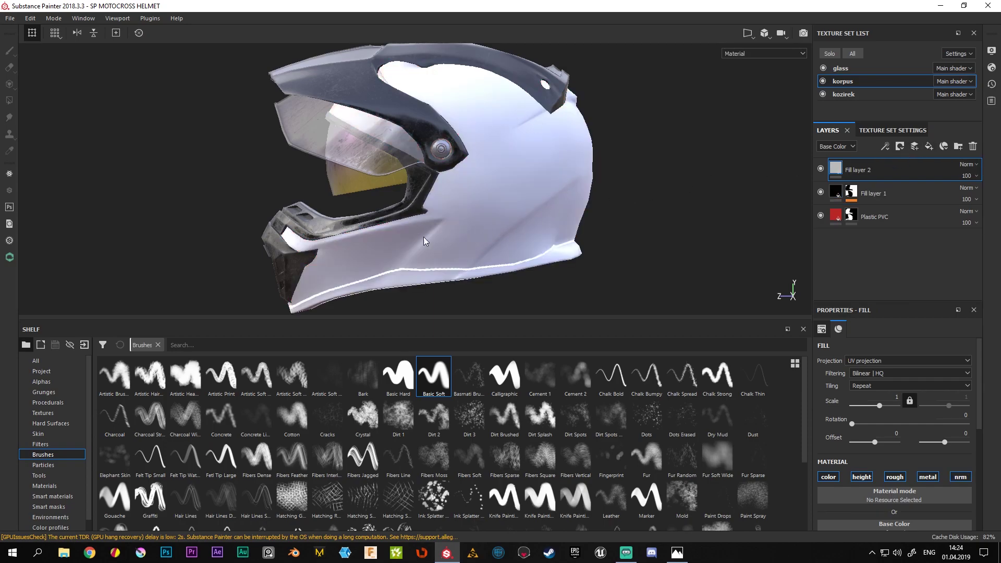
{"action": "mouse_move", "coordinate": [423, 241]}
{"action": "right_mouse_down", "text": "alt"}
{"action": "mouse_move", "coordinate": [439, 159]}
{"action": "mouse_move", "coordinate": [814, 176]}
{"action": "right_mouse_up", "text": "alt"}
{"action": "scroll", "coordinate": [871, 453], "scroll_direction": "down", "scroll_amount": 5}
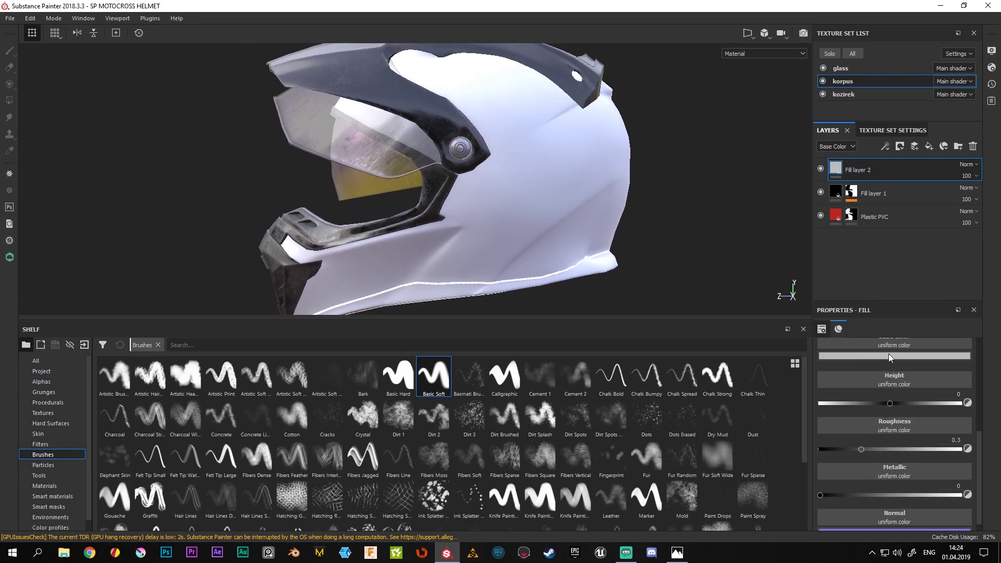
{"action": "scroll", "coordinate": [865, 370], "scroll_direction": "up", "scroll_amount": 3}
{"action": "scroll", "coordinate": [865, 371], "scroll_direction": "down", "scroll_amount": 1}
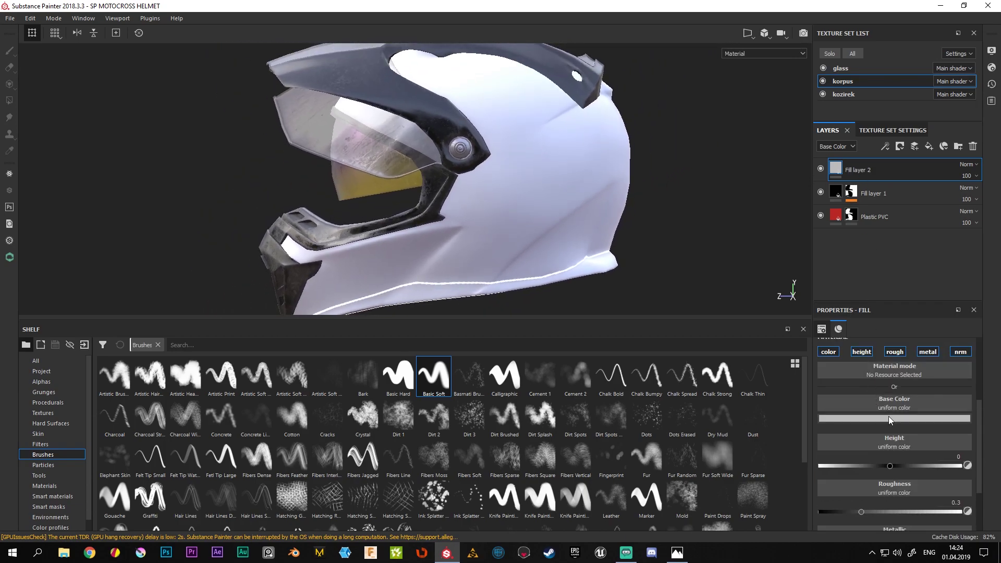
Make the fill pure white with a black mask, then test-reveal strokes and undo them
{"action": "left_click", "coordinate": [888, 417]}
{"action": "left_click_drag", "start_coordinate": [876, 466], "coordinate": [833, 392]}
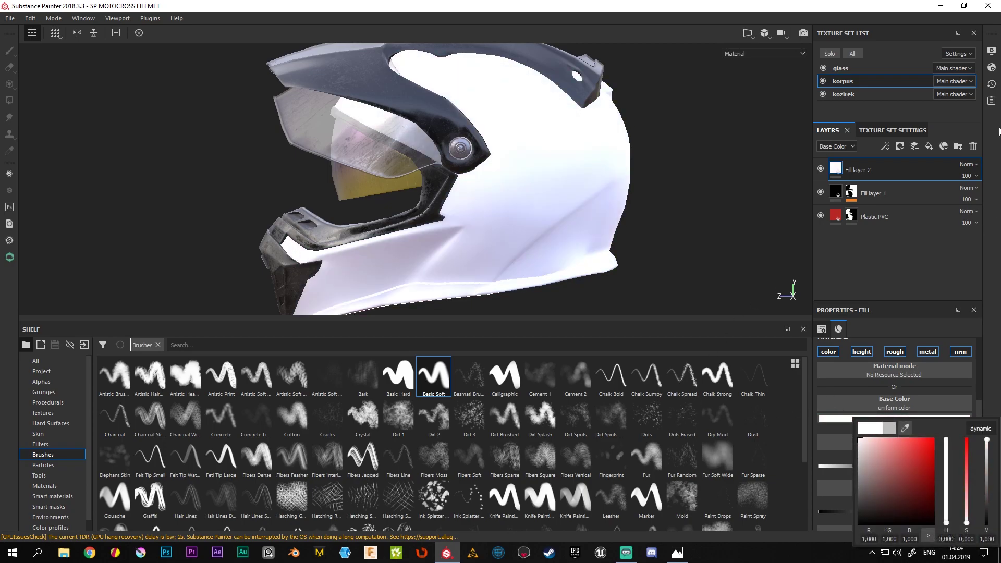
{"action": "right_click", "coordinate": [859, 172]}
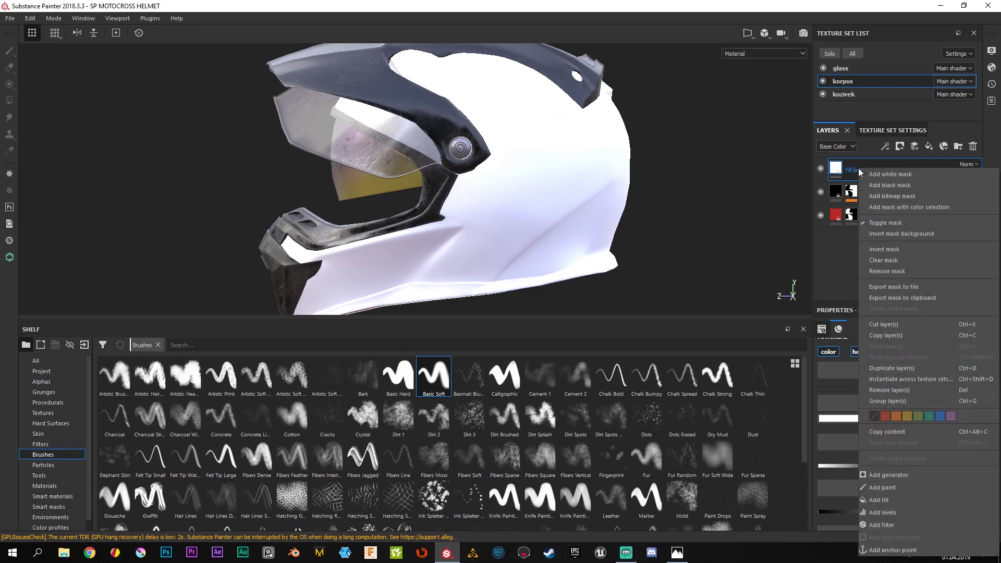
{"action": "left_click", "coordinate": [888, 185]}
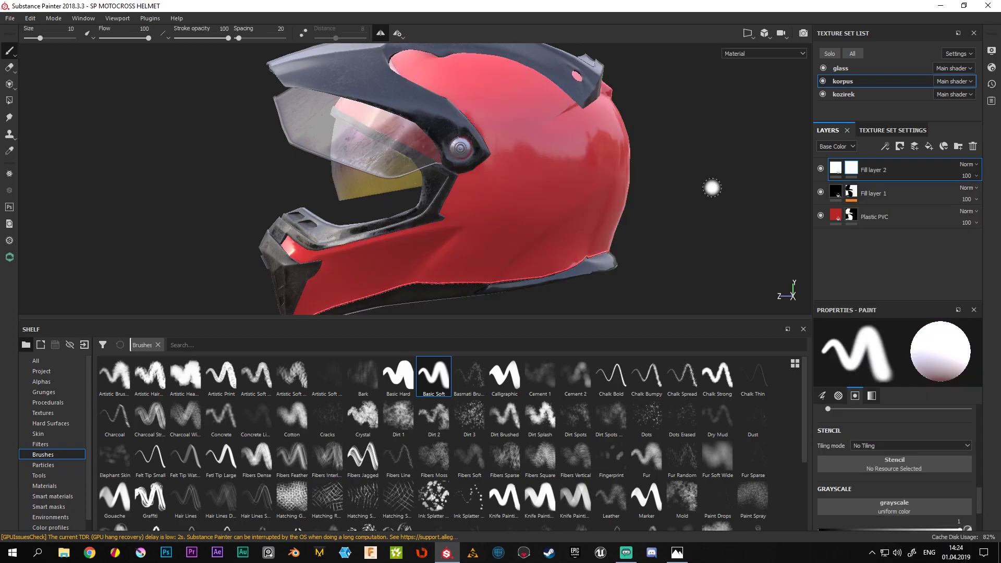
{"action": "mouse_move", "coordinate": [537, 153]}
{"action": "left_mouse_down"}
{"action": "mouse_move", "coordinate": [521, 224]}
{"action": "mouse_move", "coordinate": [548, 198]}
{"action": "mouse_move", "coordinate": [554, 215]}
{"action": "left_mouse_up"}
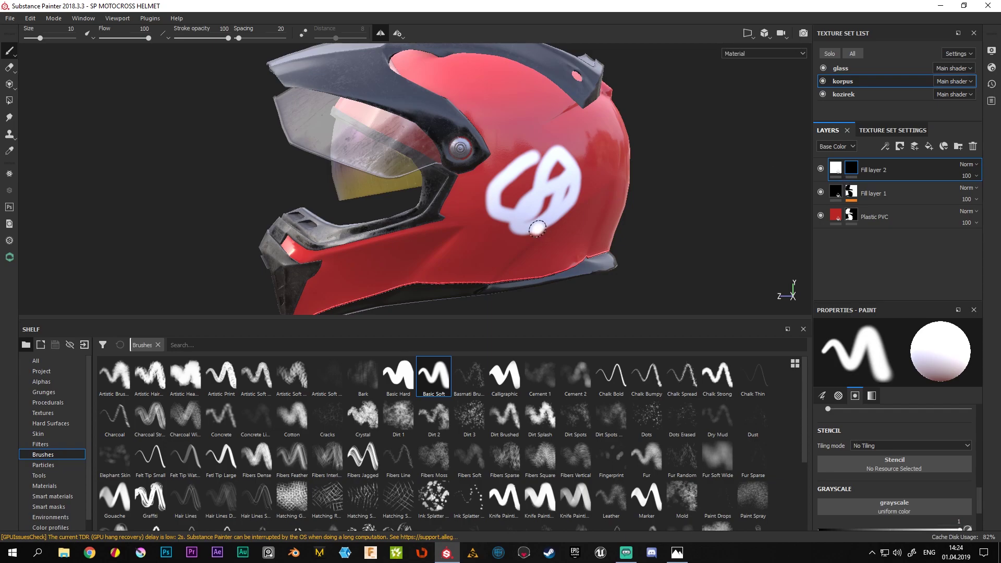
{"action": "key", "text": "ctrl+z"}
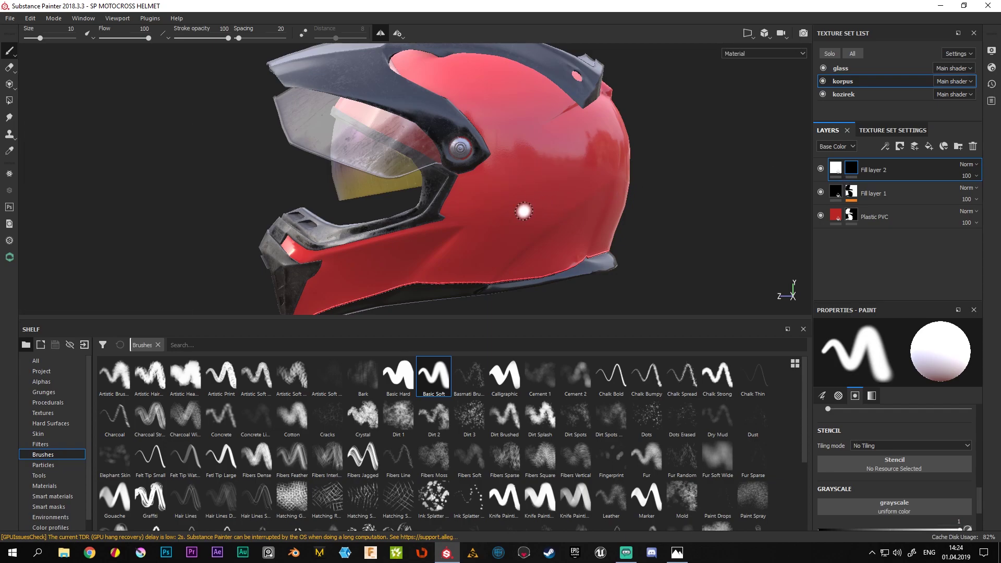
Enlarge the 3D view area and orbit the helmet to a frontal view
{"action": "middle_click_drag", "start_coordinate": [518, 207], "coordinate": [523, 167]}
{"action": "scroll", "coordinate": [438, 284], "scroll_direction": "up", "scroll_amount": 4}
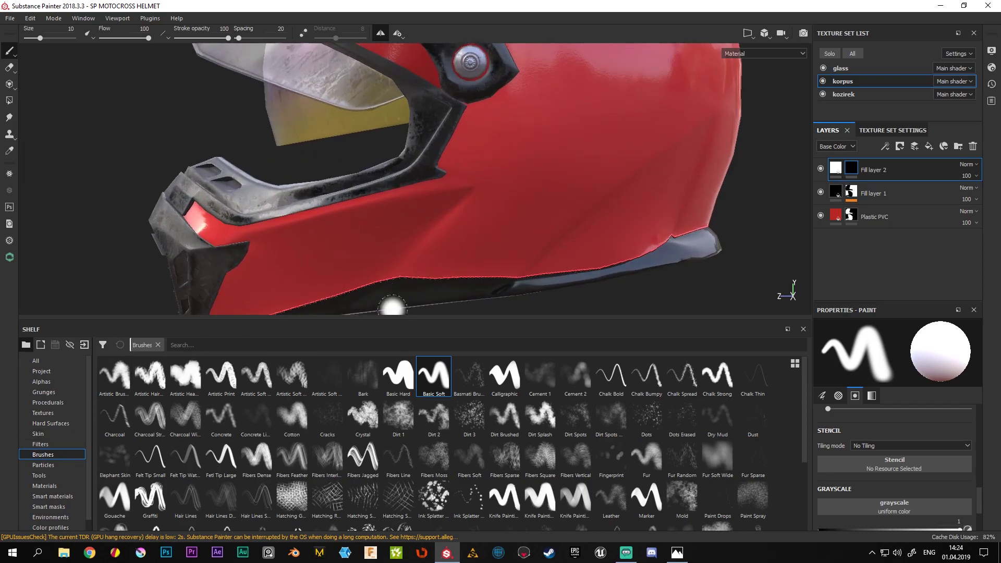
{"action": "left_click_drag", "start_coordinate": [373, 320], "coordinate": [376, 416]}
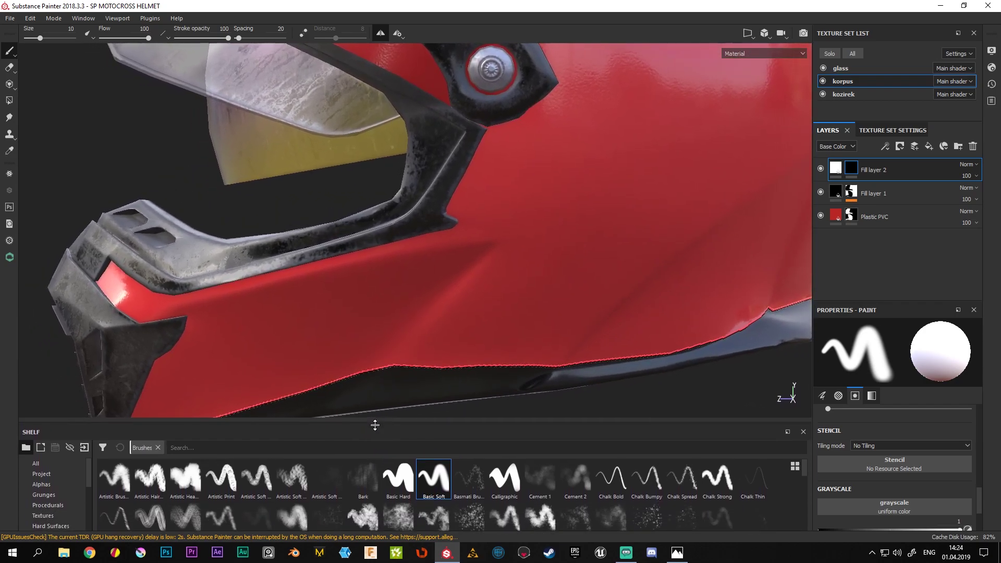
{"action": "left_click_drag", "start_coordinate": [376, 416], "coordinate": [375, 437]}
{"action": "scroll", "coordinate": [457, 255], "scroll_direction": "down", "scroll_amount": 3}
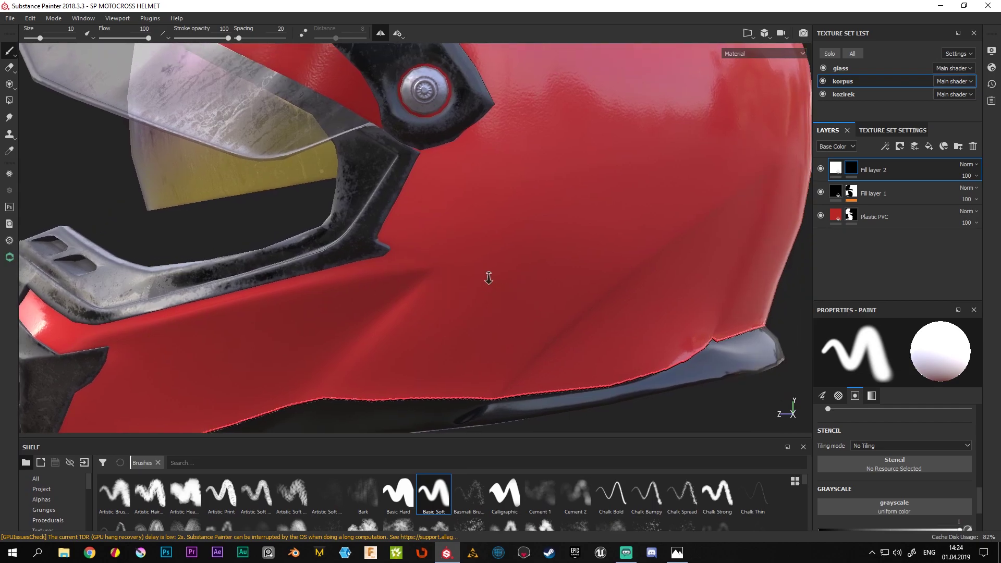
{"action": "scroll", "coordinate": [488, 277], "scroll_direction": "down", "scroll_amount": 3}
{"action": "scroll", "coordinate": [384, 212], "scroll_direction": "up", "scroll_amount": 2}
{"action": "middle_click_drag", "start_coordinate": [429, 202], "coordinate": [440, 174]}
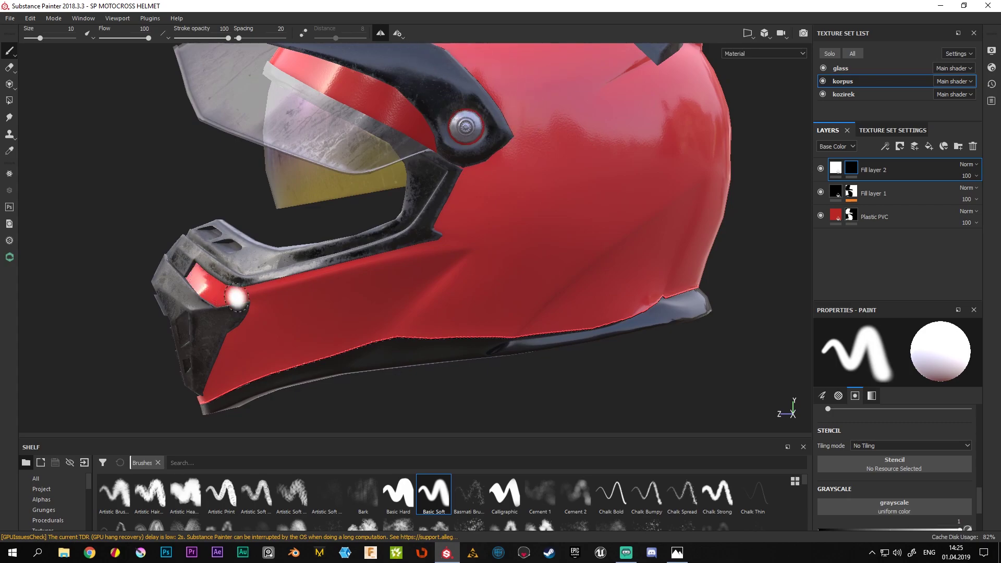
{"action": "scroll", "coordinate": [536, 313], "scroll_direction": "down", "scroll_amount": 3}
{"action": "left_click_drag", "start_coordinate": [536, 312], "coordinate": [653, 250], "text": "alt"}
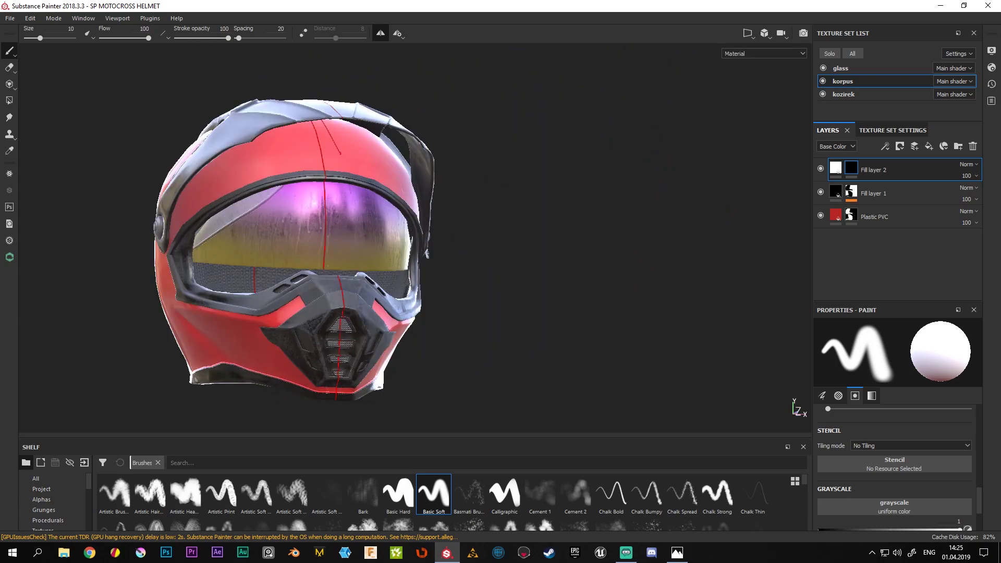
{"action": "left_click_drag", "start_coordinate": [397, 256], "coordinate": [333, 255], "text": "alt"}
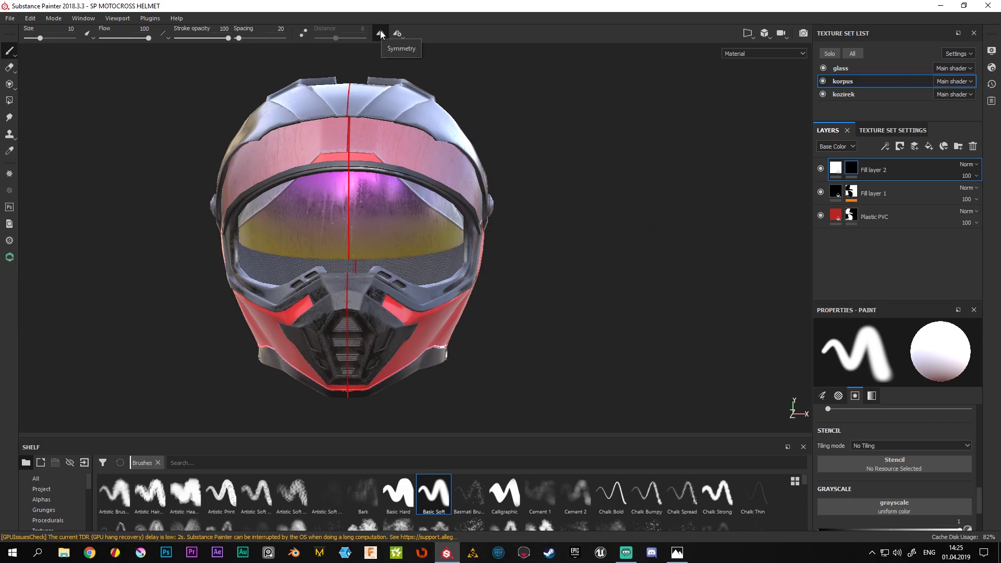
{"action": "scroll", "coordinate": [548, 282], "scroll_direction": "up", "scroll_amount": 2}
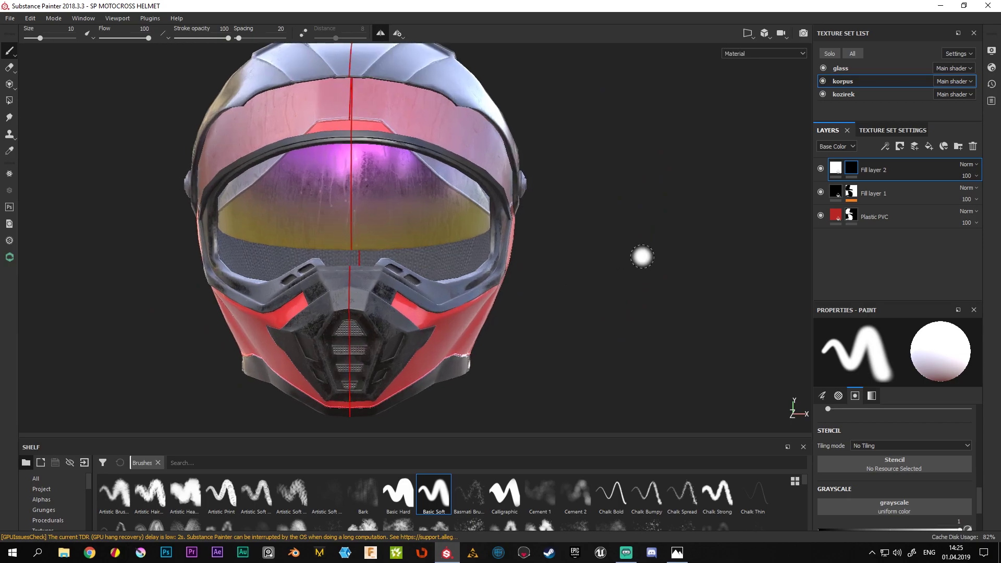
{"action": "left_click_drag", "start_coordinate": [664, 245], "coordinate": [333, 242], "text": "alt"}
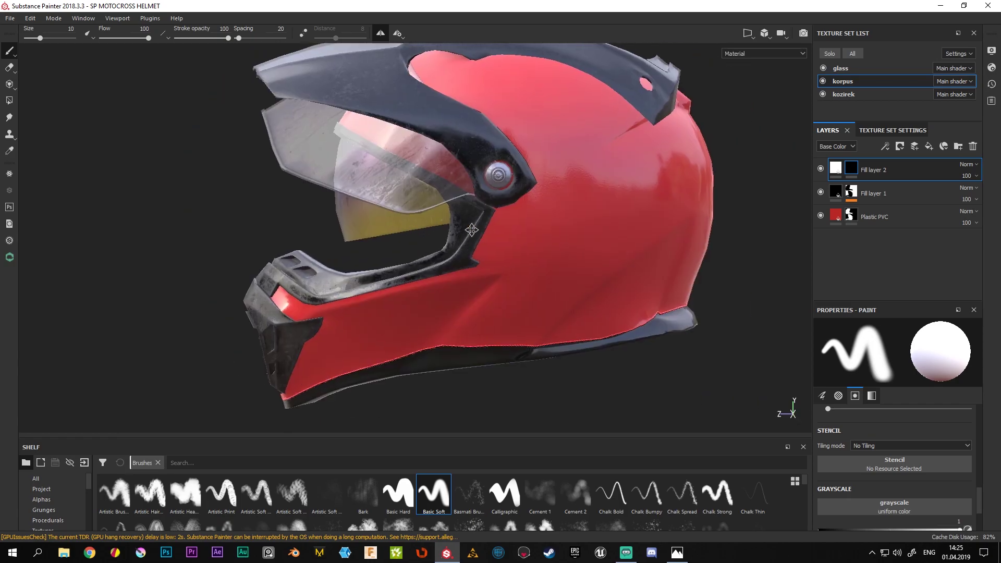
{"action": "scroll", "coordinate": [381, 367], "scroll_direction": "up", "scroll_amount": 1}
{"action": "scroll", "coordinate": [313, 255], "scroll_direction": "up", "scroll_amount": 2}
{"action": "scroll", "coordinate": [261, 261], "scroll_direction": "up", "scroll_amount": 2}
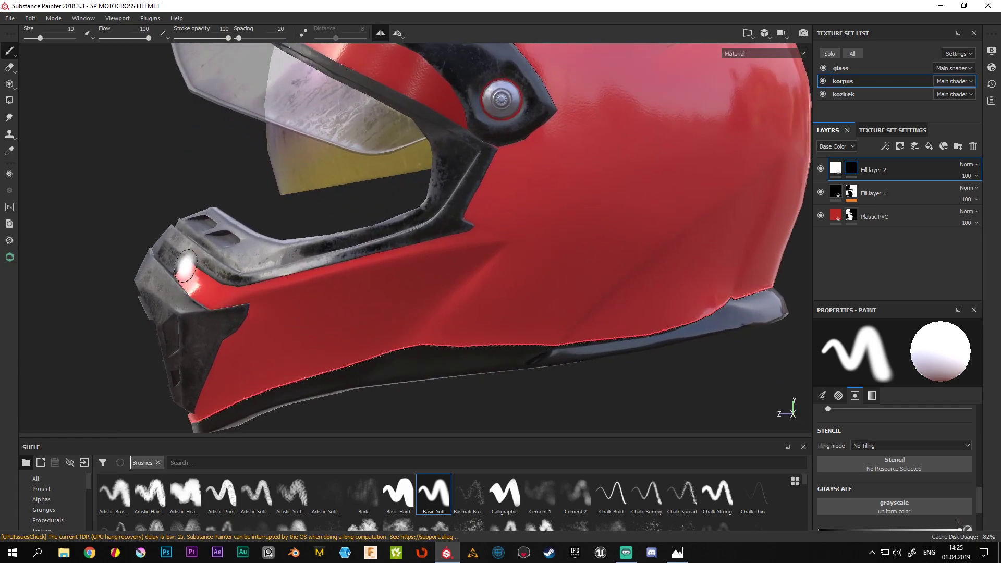
{"action": "left_click_drag", "start_coordinate": [185, 266], "coordinate": [584, 208]}
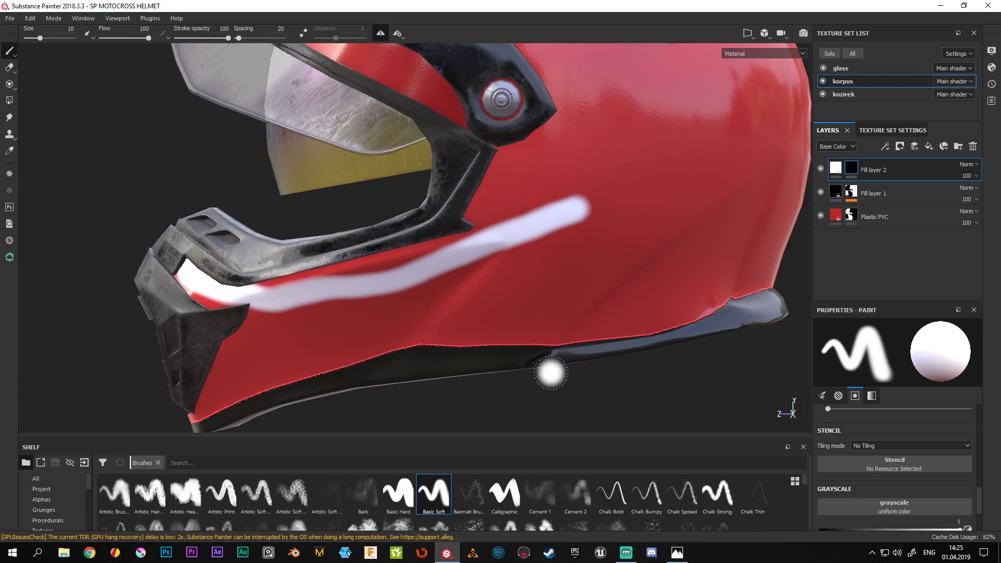
{"action": "scroll", "coordinate": [550, 372], "scroll_direction": "down", "scroll_amount": 5}
{"action": "mouse_move", "coordinate": [550, 372]}
{"action": "left_mouse_down", "text": "alt"}
{"action": "mouse_move", "coordinate": [753, 259]}
{"action": "mouse_move", "coordinate": [485, 284]}
{"action": "left_mouse_up", "text": "alt"}
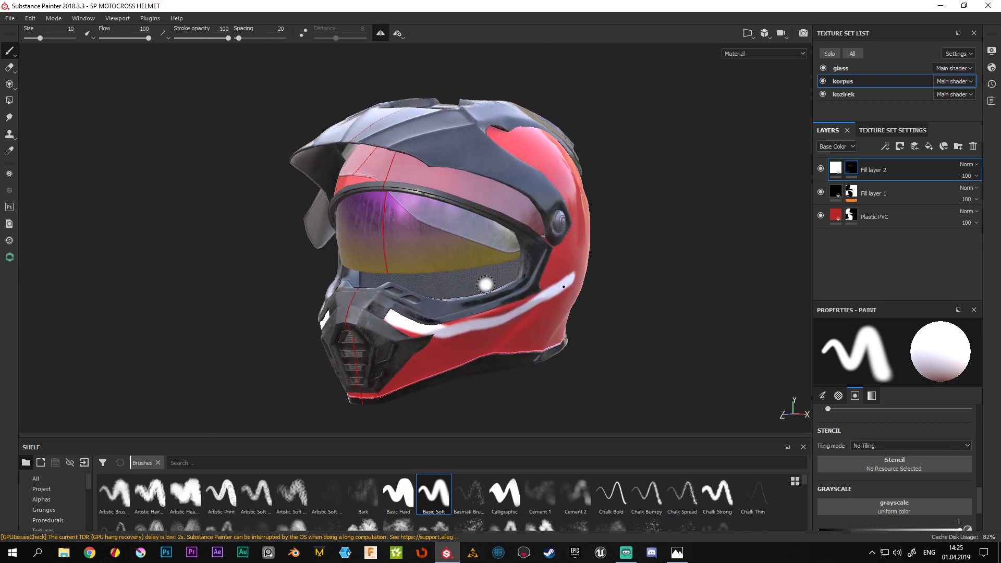
{"action": "key", "text": "ctrl+z"}
{"action": "left_click_drag", "start_coordinate": [664, 274], "coordinate": [782, 271], "text": "alt"}
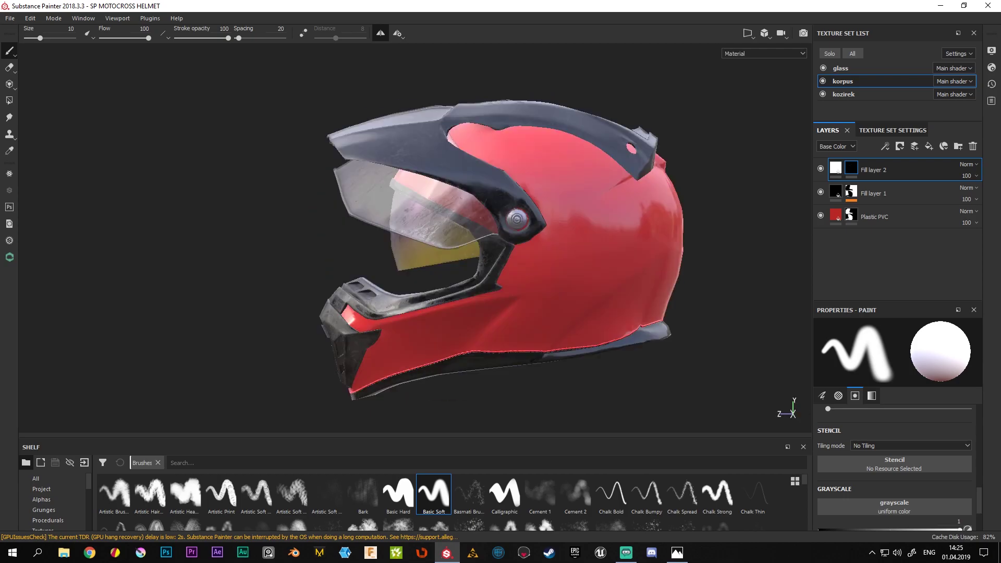
{"action": "scroll", "coordinate": [505, 292], "scroll_direction": "up", "scroll_amount": 2}
{"action": "scroll", "coordinate": [522, 339], "scroll_direction": "up", "scroll_amount": 3}
{"action": "scroll", "coordinate": [516, 353], "scroll_direction": "up", "scroll_amount": 2}
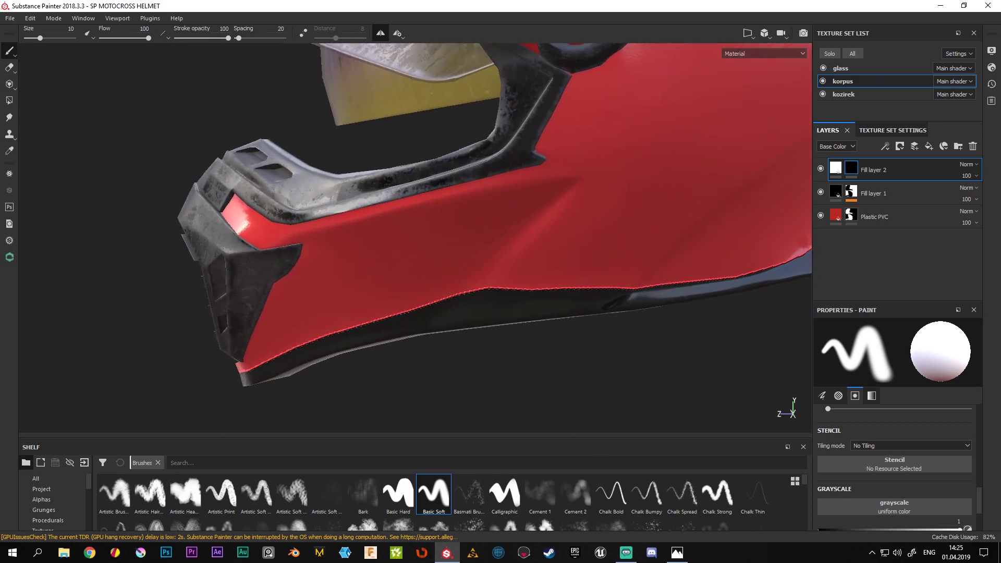
{"action": "scroll", "coordinate": [414, 340], "scroll_direction": "up", "scroll_amount": 2}
{"action": "middle_click_drag", "start_coordinate": [413, 340], "coordinate": [340, 250]}
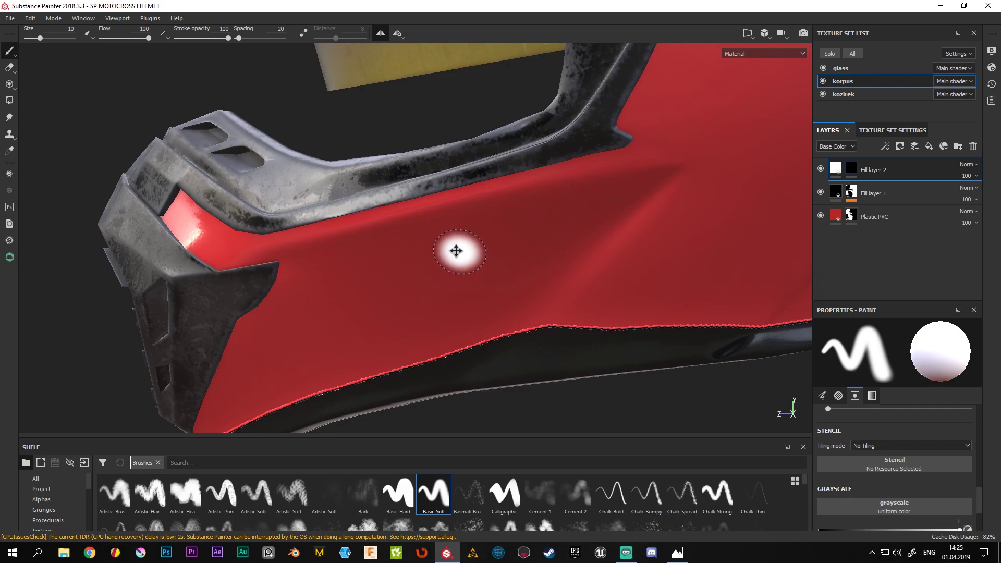
{"action": "middle_click_drag", "start_coordinate": [456, 251], "coordinate": [449, 264]}
{"action": "scroll", "coordinate": [448, 264], "scroll_direction": "down", "scroll_amount": 3}
{"action": "scroll", "coordinate": [440, 236], "scroll_direction": "down", "scroll_amount": 2}
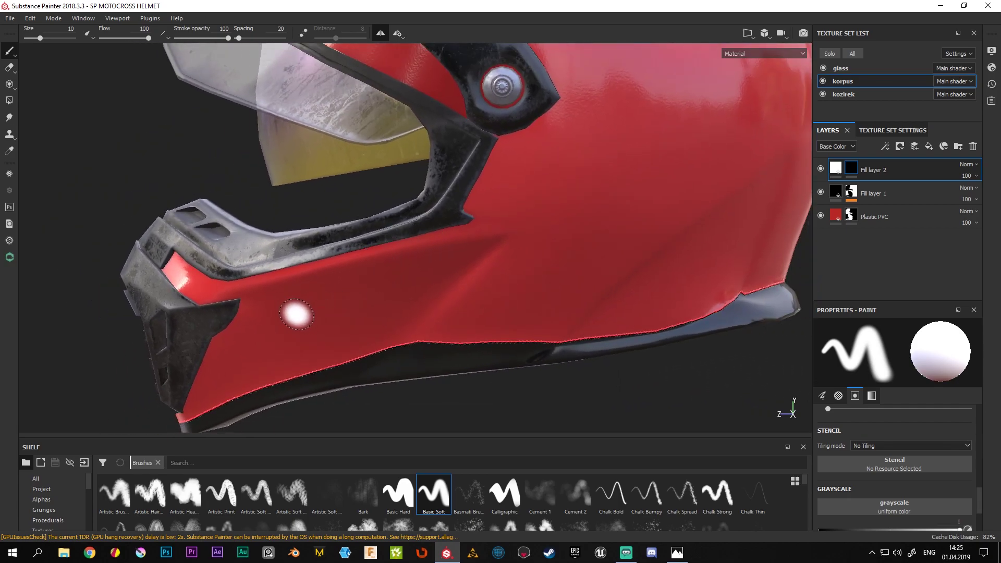
{"action": "left_click", "coordinate": [296, 314]}
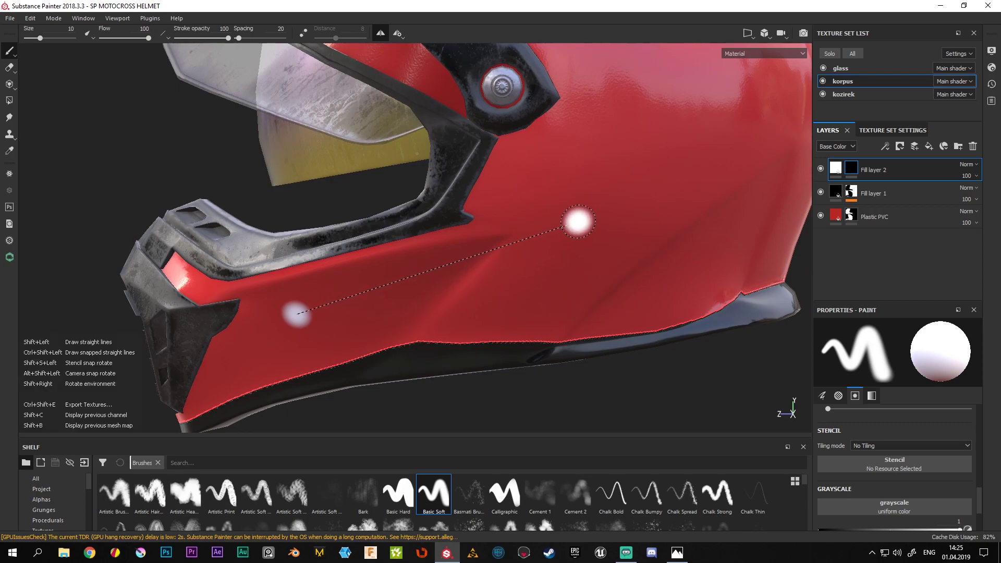
{"action": "left_click", "coordinate": [659, 181], "text": "shift"}
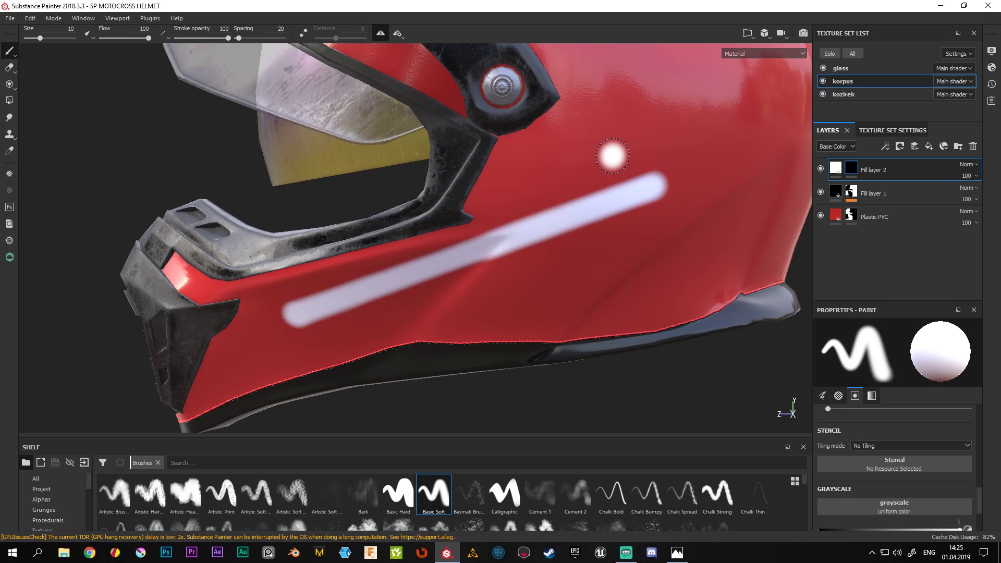
{"action": "key", "text": "ctrl+z"}
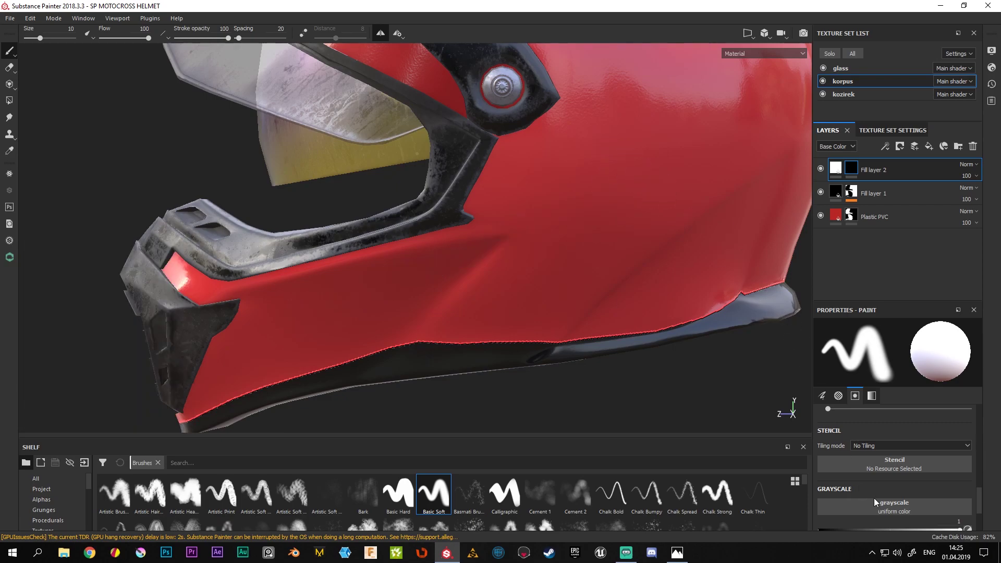
Set the brush Size Space to Texture
{"action": "scroll", "coordinate": [879, 493], "scroll_direction": "up", "scroll_amount": 1}
{"action": "scroll", "coordinate": [883, 485], "scroll_direction": "up", "scroll_amount": 3}
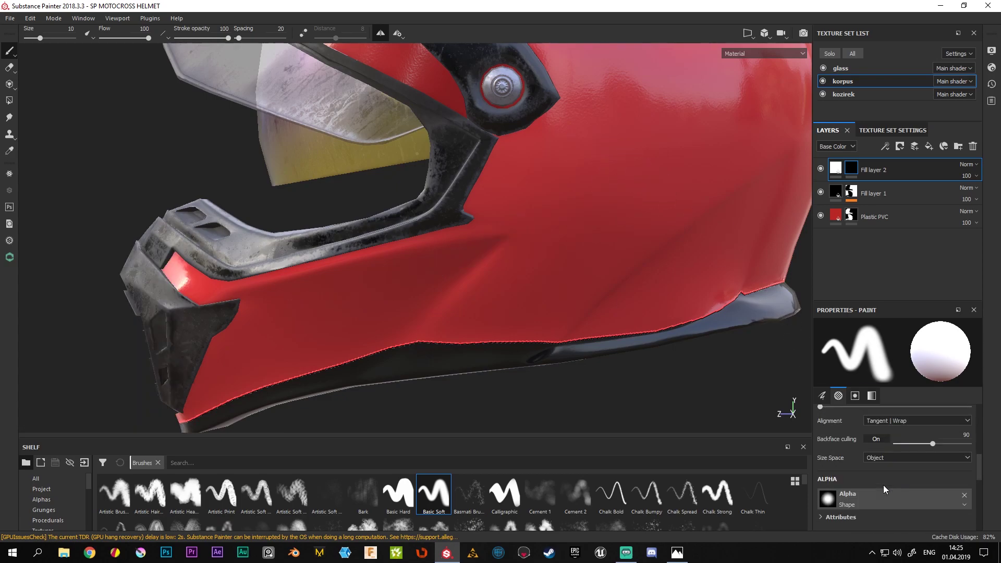
{"action": "left_click", "coordinate": [895, 460]}
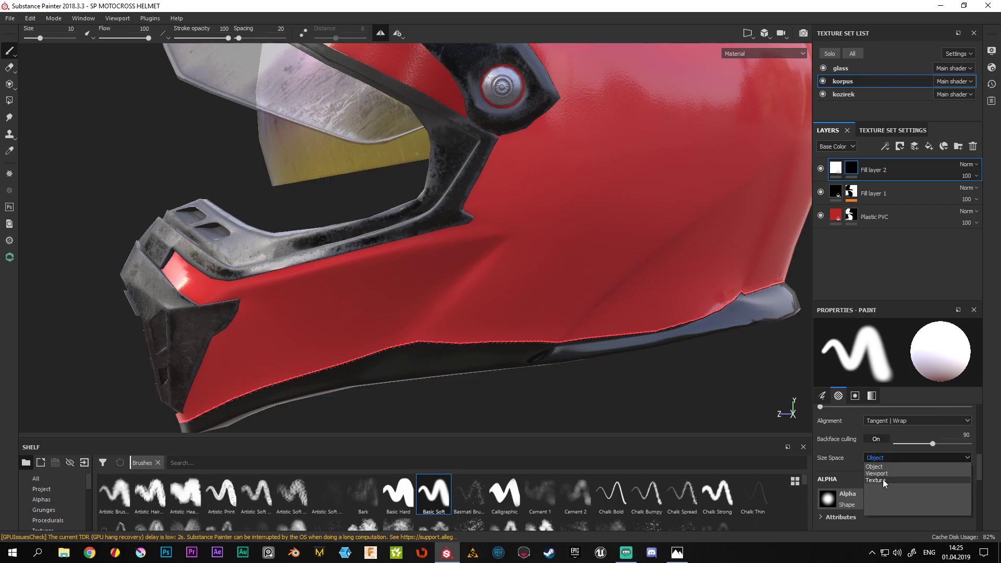
{"action": "left_click", "coordinate": [884, 480]}
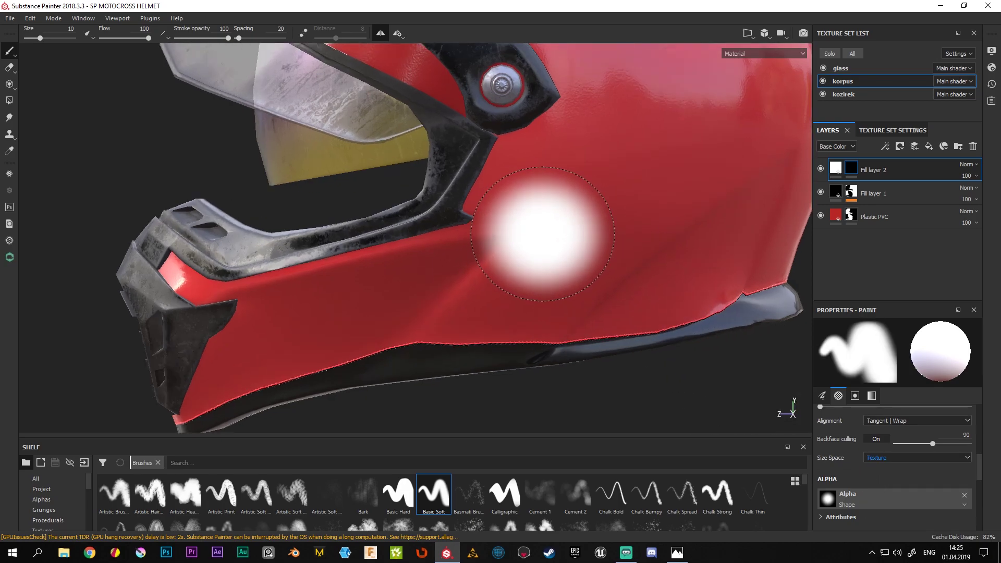
{"action": "scroll", "coordinate": [542, 234], "scroll_direction": "down", "scroll_amount": 5}
{"action": "scroll", "coordinate": [543, 233], "scroll_direction": "down", "scroll_amount": 4}
{"action": "scroll", "coordinate": [543, 233], "scroll_direction": "down", "scroll_amount": 3}
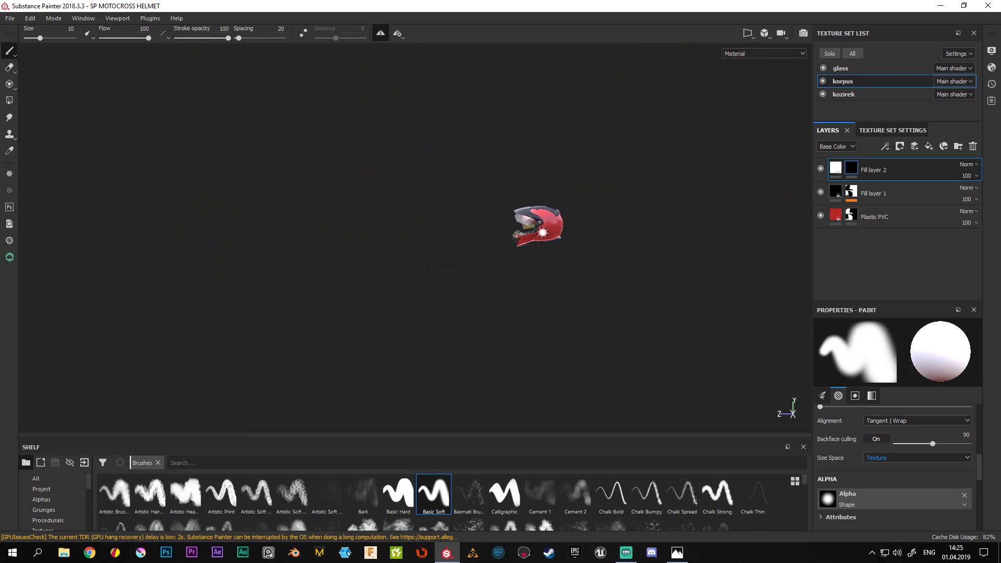
{"action": "scroll", "coordinate": [542, 233], "scroll_direction": "up", "scroll_amount": 4}
{"action": "scroll", "coordinate": [542, 233], "scroll_direction": "up", "scroll_amount": 2}
{"action": "scroll", "coordinate": [543, 233], "scroll_direction": "up", "scroll_amount": 2}
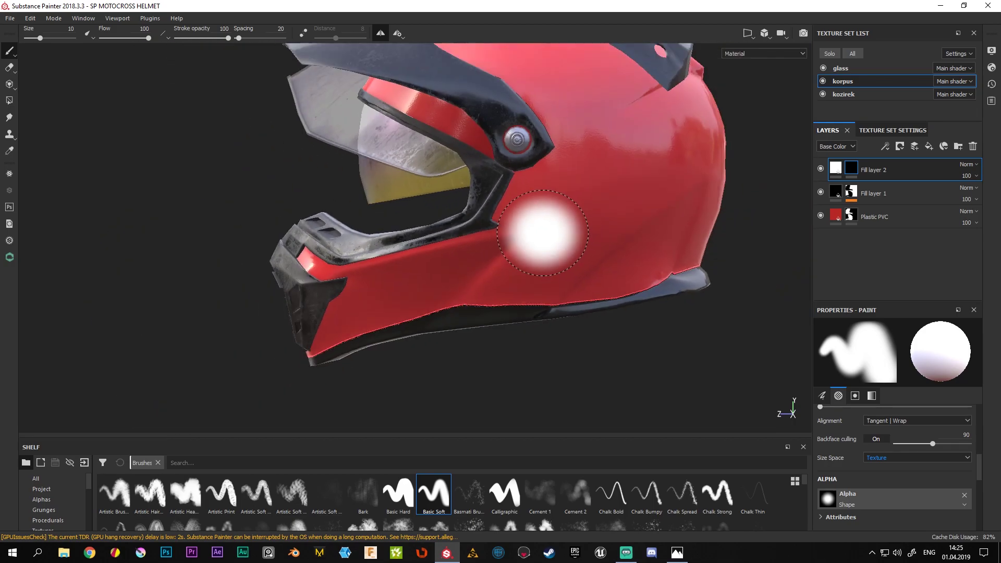
{"action": "scroll", "coordinate": [542, 233], "scroll_direction": "down", "scroll_amount": 4}
{"action": "scroll", "coordinate": [542, 233], "scroll_direction": "up", "scroll_amount": 3}
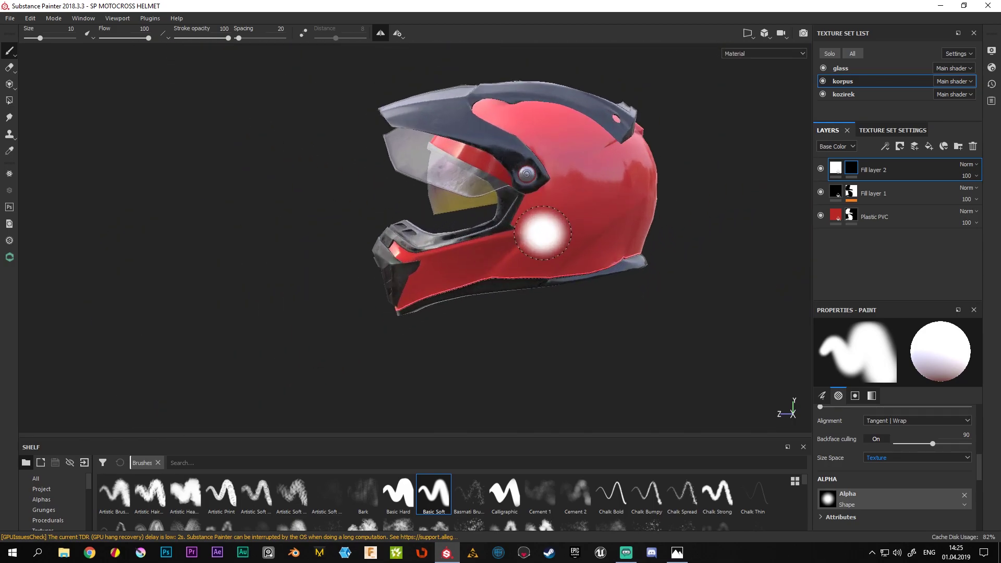
{"action": "scroll", "coordinate": [532, 239], "scroll_direction": "up", "scroll_amount": 3}
Paint test white strokes and a dab on the shell, then undo them
{"action": "left_click_drag", "start_coordinate": [520, 245], "coordinate": [678, 84]}
{"action": "scroll", "coordinate": [592, 190], "scroll_direction": "up", "scroll_amount": 3}
{"action": "scroll", "coordinate": [577, 217], "scroll_direction": "down", "scroll_amount": 2}
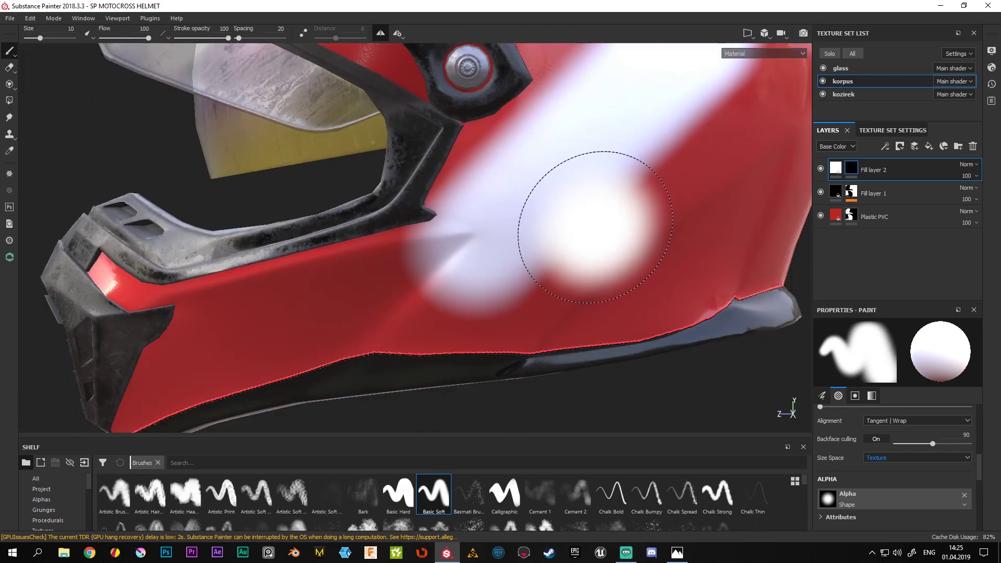
{"action": "scroll", "coordinate": [596, 223], "scroll_direction": "down", "scroll_amount": 3}
{"action": "left_click_drag", "start_coordinate": [596, 223], "coordinate": [641, 188]}
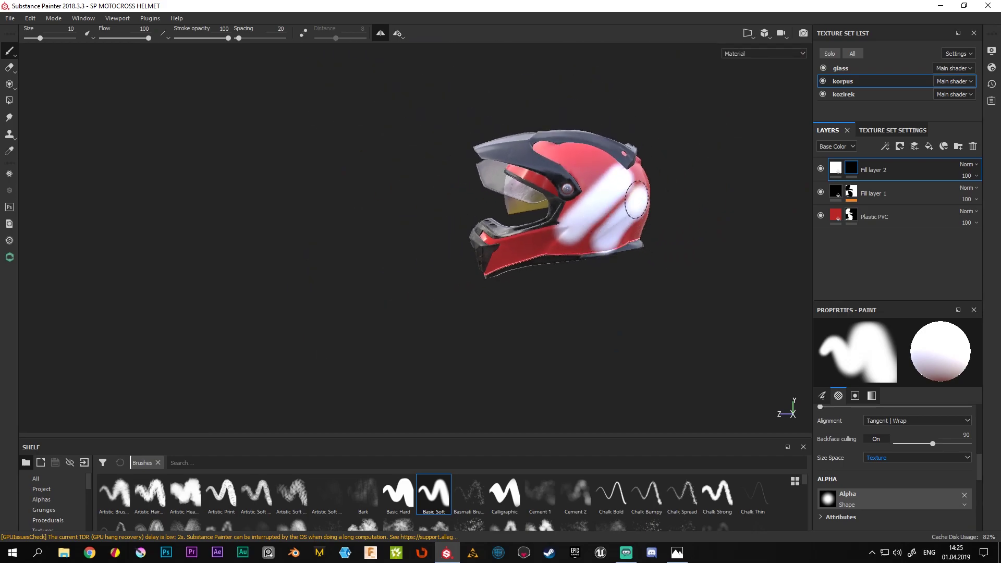
{"action": "scroll", "coordinate": [647, 219], "scroll_direction": "up", "scroll_amount": 3}
{"action": "scroll", "coordinate": [646, 219], "scroll_direction": "up", "scroll_amount": 3}
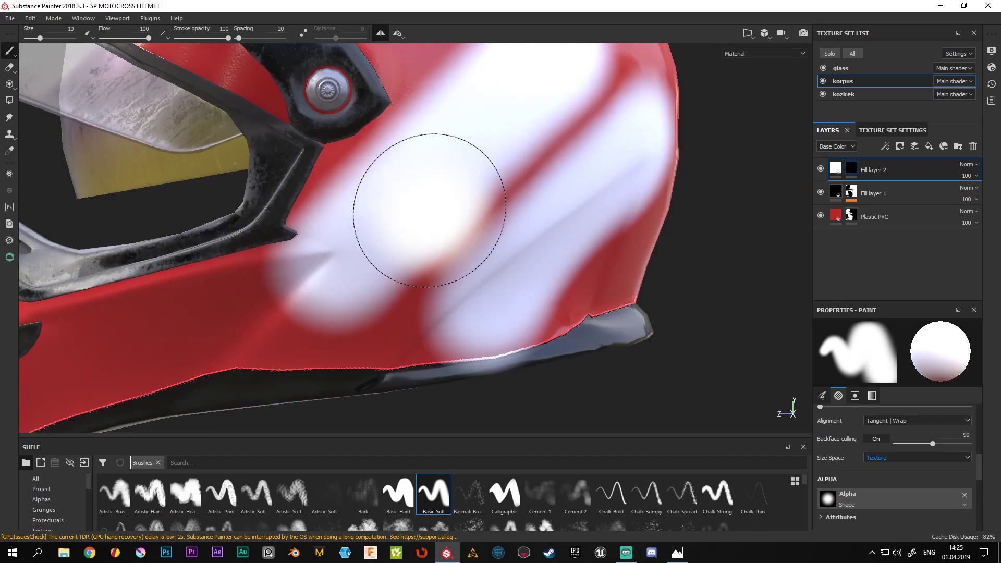
{"action": "left_click_drag", "start_coordinate": [436, 245], "coordinate": [508, 272]}
{"action": "key", "text": "ctrl+z"}
{"action": "key", "text": "ctrl+z"}
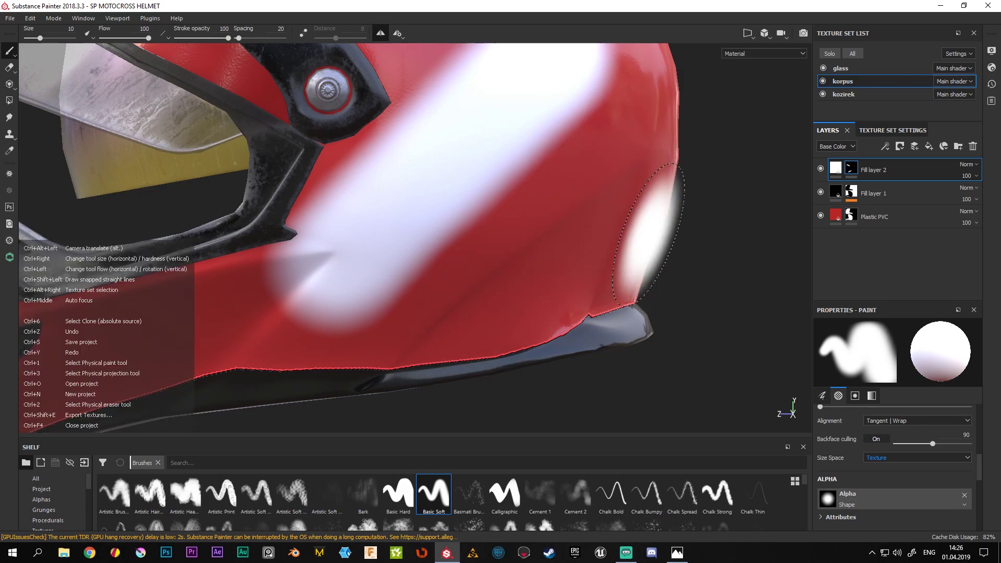
{"action": "key", "text": "ctrl+z"}
Orbit to the chin guard, shrink the brush to 0.19, and zoom onto the adjacent shell
{"action": "mouse_move", "coordinate": [474, 225]}
{"action": "left_mouse_down", "text": "alt"}
{"action": "mouse_move", "coordinate": [404, 239]}
{"action": "mouse_move", "coordinate": [537, 280]}
{"action": "mouse_move", "coordinate": [346, 273]}
{"action": "mouse_move", "coordinate": [359, 197]}
{"action": "left_mouse_up", "text": "alt"}
{"action": "mouse_move", "coordinate": [358, 198]}
{"action": "right_mouse_down", "text": "alt"}
{"action": "mouse_move", "coordinate": [330, 205]}
{"action": "mouse_move", "coordinate": [378, 276]}
{"action": "mouse_move", "coordinate": [296, 210]}
{"action": "right_mouse_up", "text": "alt"}
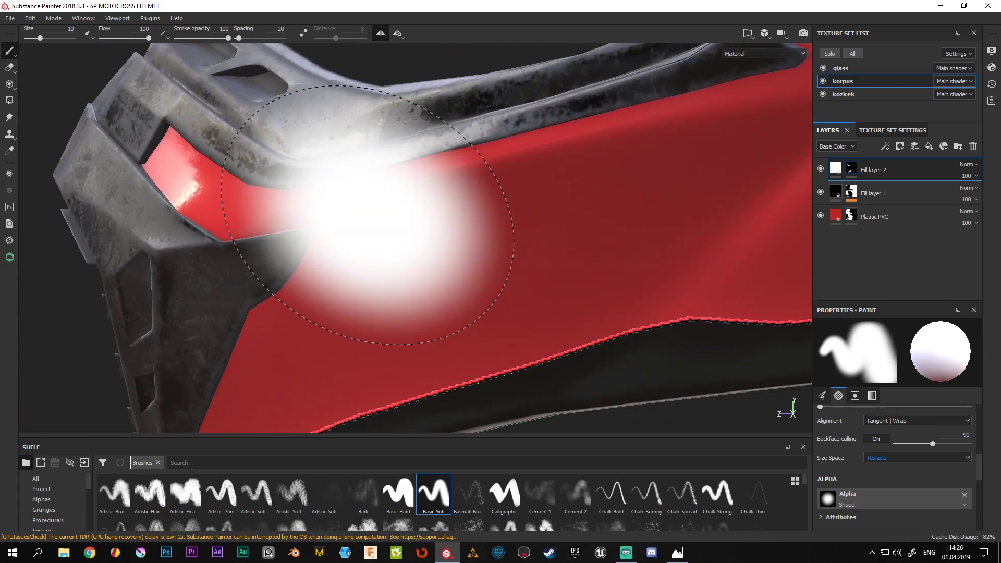
{"action": "mouse_move", "coordinate": [295, 210]}
{"action": "left_mouse_down", "text": "alt"}
{"action": "mouse_move", "coordinate": [329, 206]}
{"action": "mouse_move", "coordinate": [414, 257]}
{"action": "left_mouse_up", "text": "alt"}
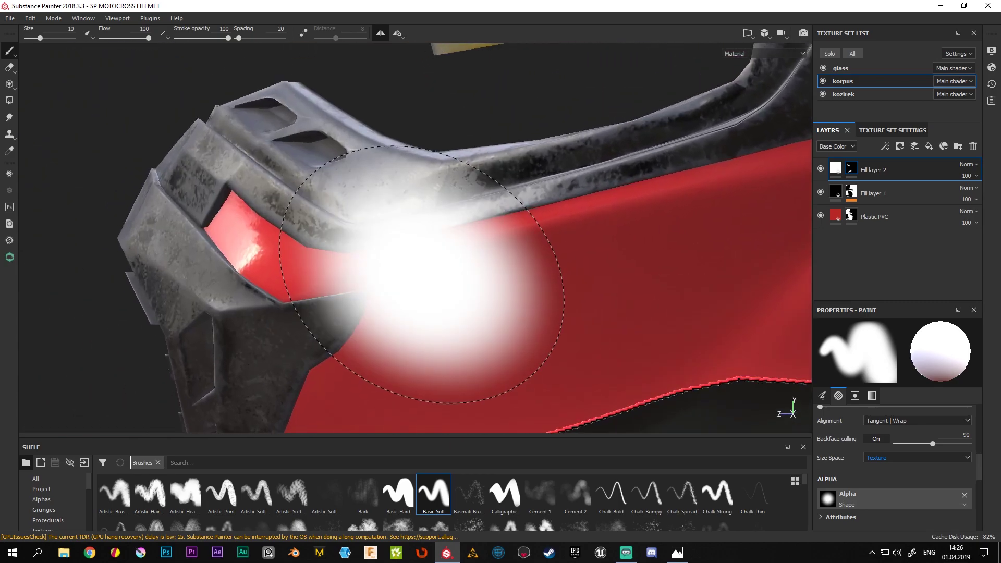
{"action": "right_click_drag", "start_coordinate": [624, 271], "coordinate": [459, 279], "text": "ctrl"}
{"action": "mouse_move", "coordinate": [458, 279]}
{"action": "left_mouse_down", "text": "alt"}
{"action": "mouse_move", "coordinate": [432, 262]}
{"action": "mouse_move", "coordinate": [625, 194]}
{"action": "left_mouse_up", "text": "alt"}
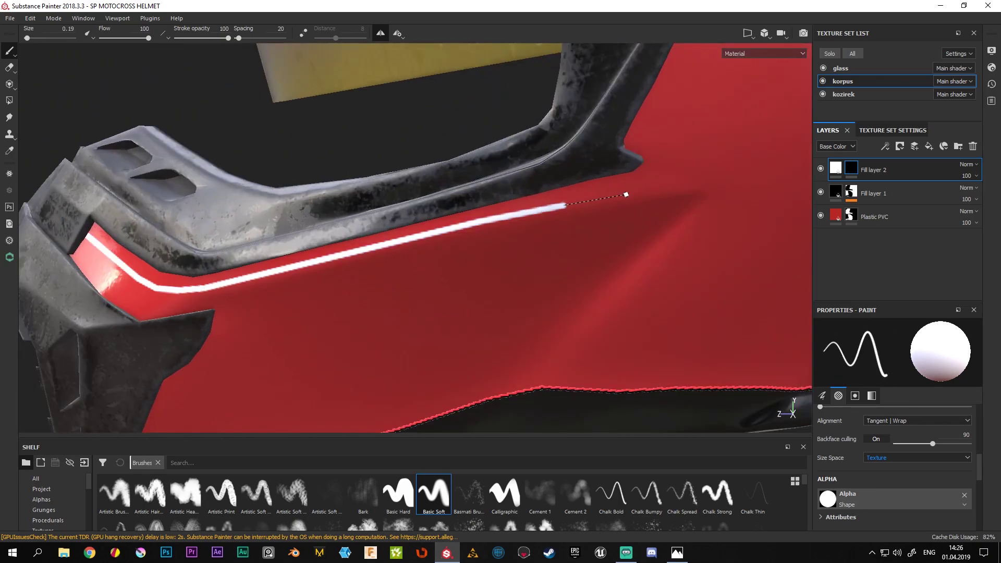
{"action": "mouse_move", "coordinate": [625, 195]}
{"action": "right_mouse_down", "text": "alt"}
{"action": "mouse_move", "coordinate": [382, 259]}
{"action": "mouse_move", "coordinate": [365, 229]}
{"action": "right_mouse_up", "text": "alt"}
{"action": "mouse_move", "coordinate": [365, 229]}
{"action": "left_mouse_down", "text": "alt"}
{"action": "mouse_move", "coordinate": [487, 264]}
{"action": "mouse_move", "coordinate": [472, 267]}
{"action": "left_mouse_up", "text": "alt"}
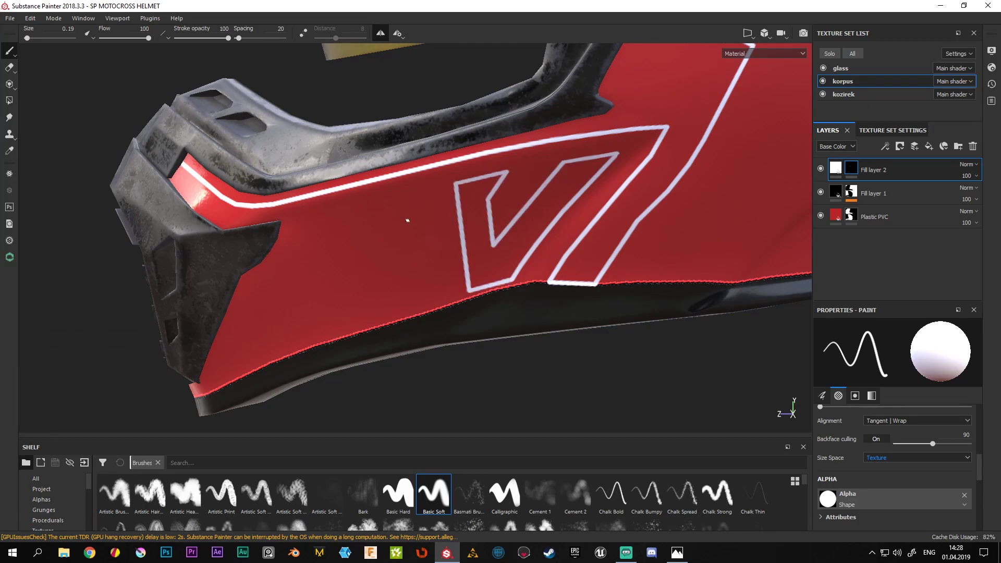
{"action": "left_click_drag", "start_coordinate": [408, 219], "coordinate": [383, 211], "text": "alt"}
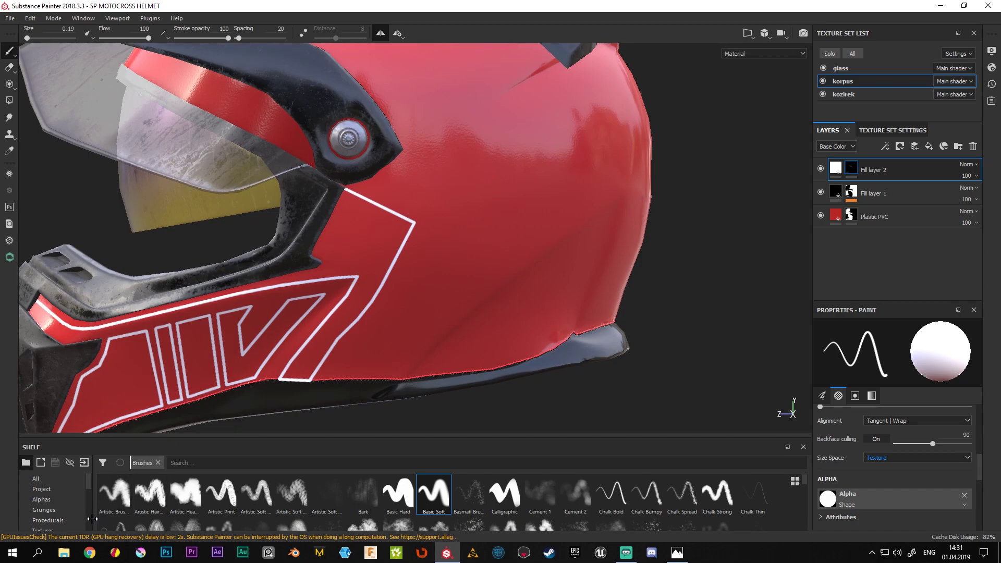
Browse File Explorer to D: > 3D models > motocross helmet > SP MOTOCROSS HELMET
{"action": "left_click", "coordinate": [66, 552]}
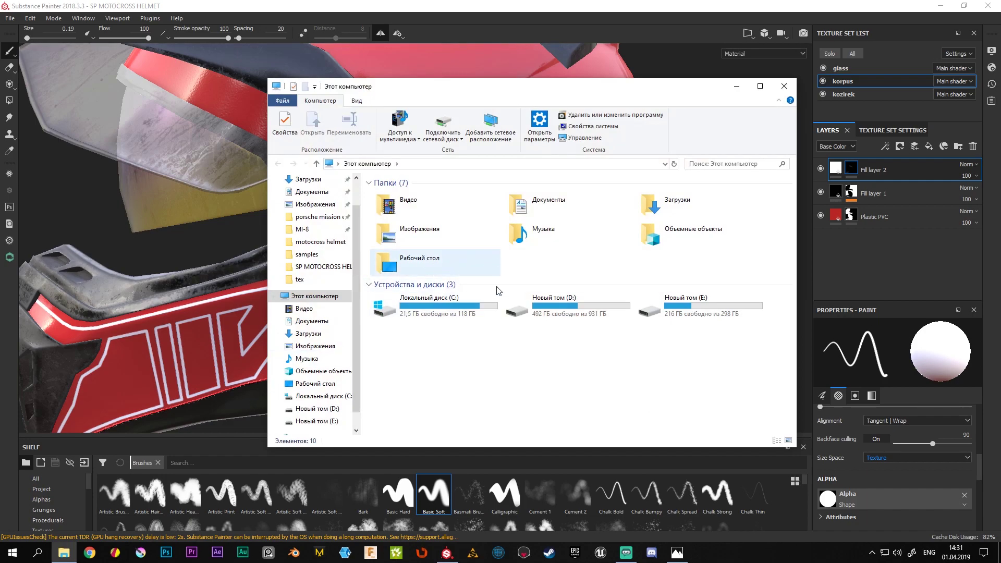
{"action": "double_click", "coordinate": [558, 310]}
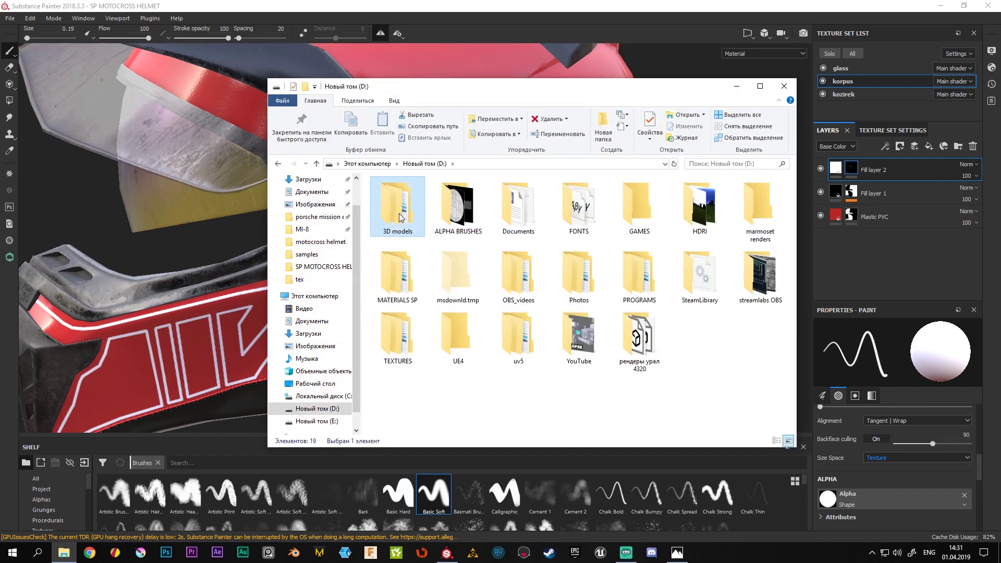
{"action": "double_click", "coordinate": [397, 207]}
{"action": "scroll", "coordinate": [568, 350], "scroll_direction": "down", "scroll_amount": 2}
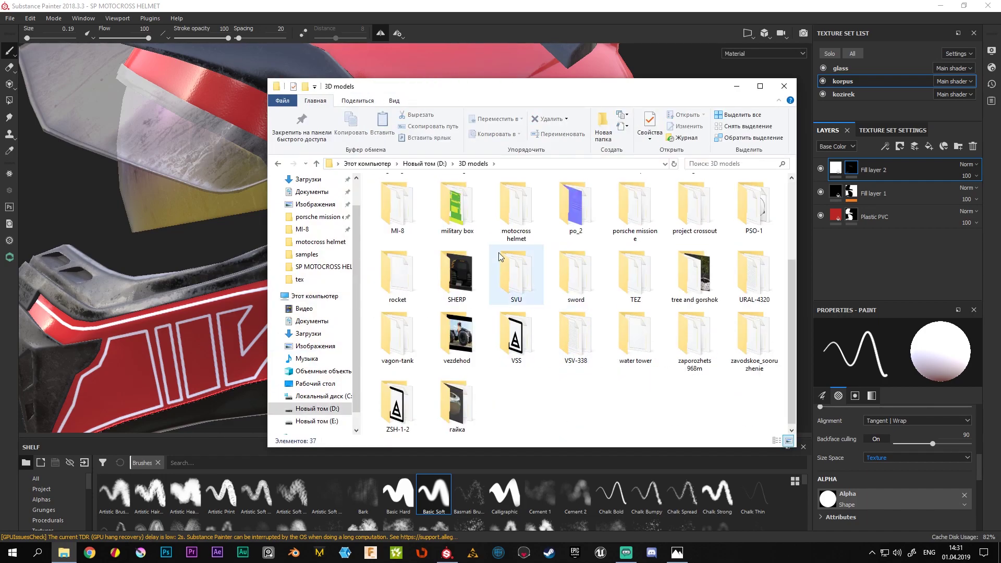
{"action": "scroll", "coordinate": [553, 294], "scroll_direction": "up", "scroll_amount": 2}
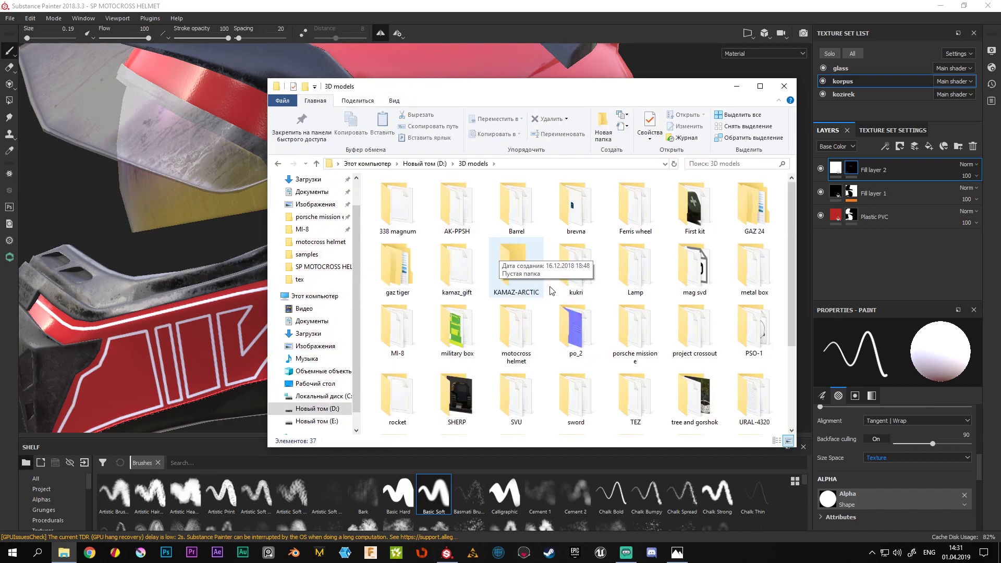
{"action": "double_click", "coordinate": [525, 332]}
{"action": "double_click", "coordinate": [424, 216]}
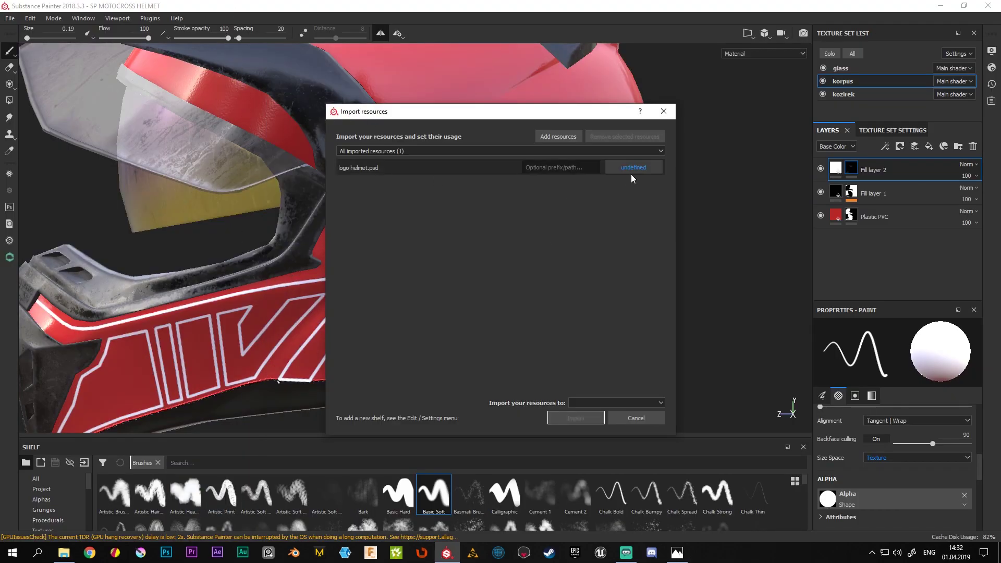
Import logo helmet.psd as a texture, destined for the SP MOTOCROSS HELMET project
{"action": "left_click", "coordinate": [634, 168]}
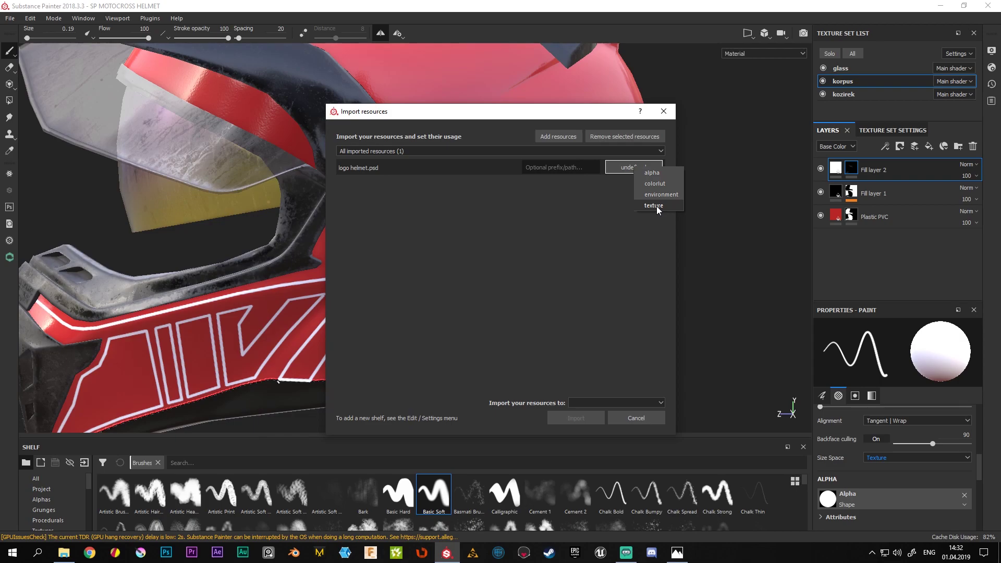
{"action": "left_click", "coordinate": [614, 401]}
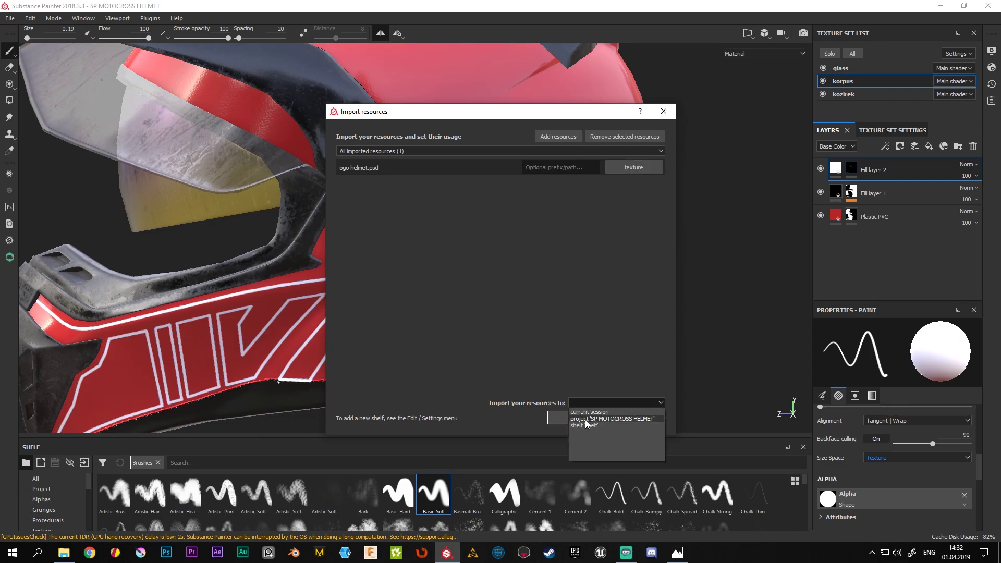
{"action": "left_click", "coordinate": [596, 419]}
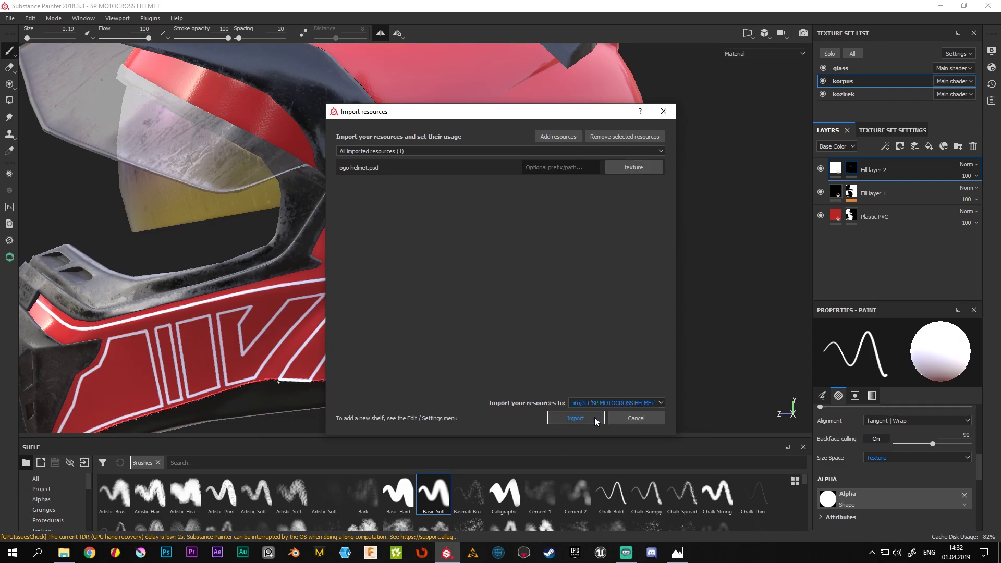
{"action": "left_click", "coordinate": [586, 420]}
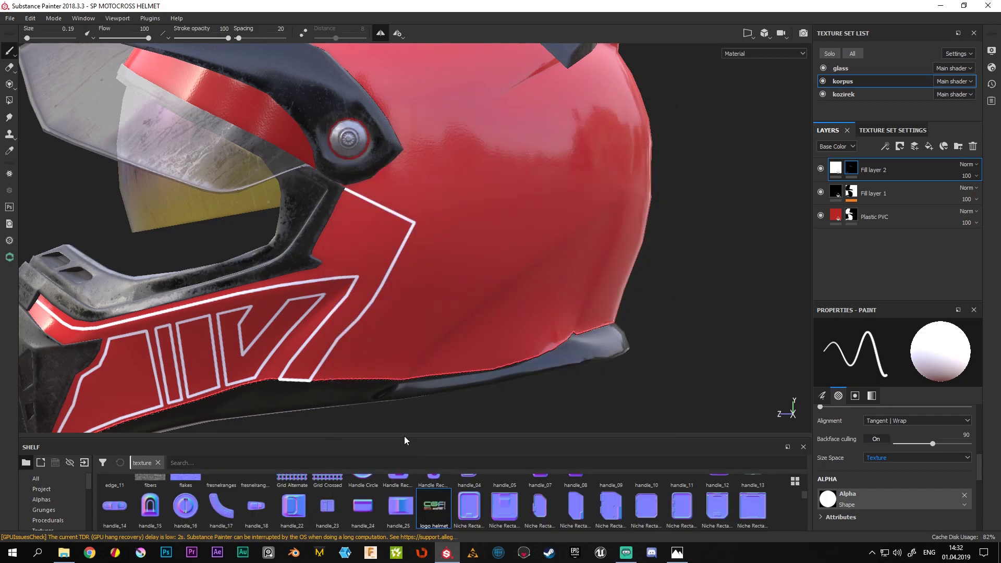
Enlarge the shelf, filter it to Textures, and add Layer 1 atop the korpus stack
{"action": "left_click_drag", "start_coordinate": [401, 429], "coordinate": [396, 329]}
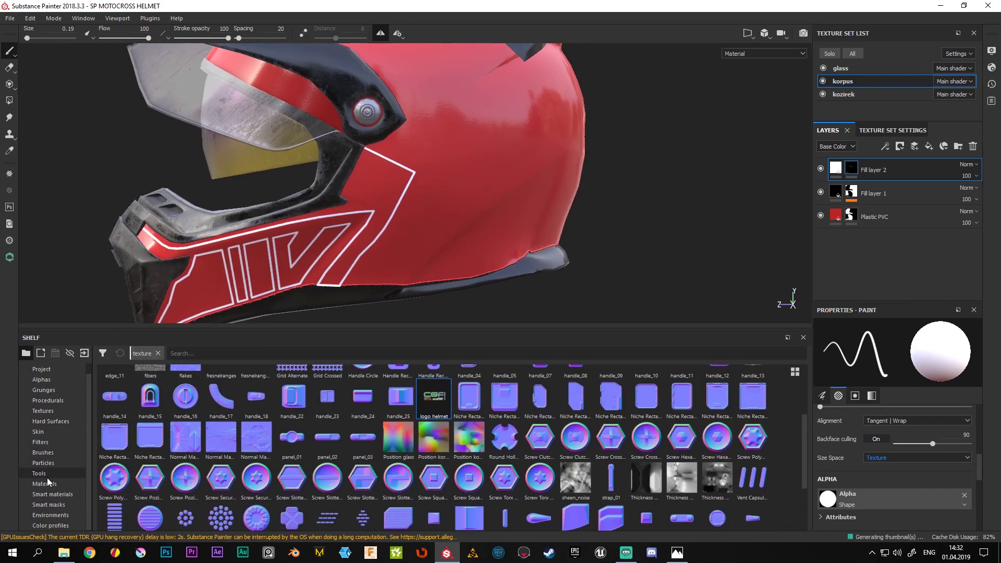
{"action": "left_click", "coordinate": [45, 410]}
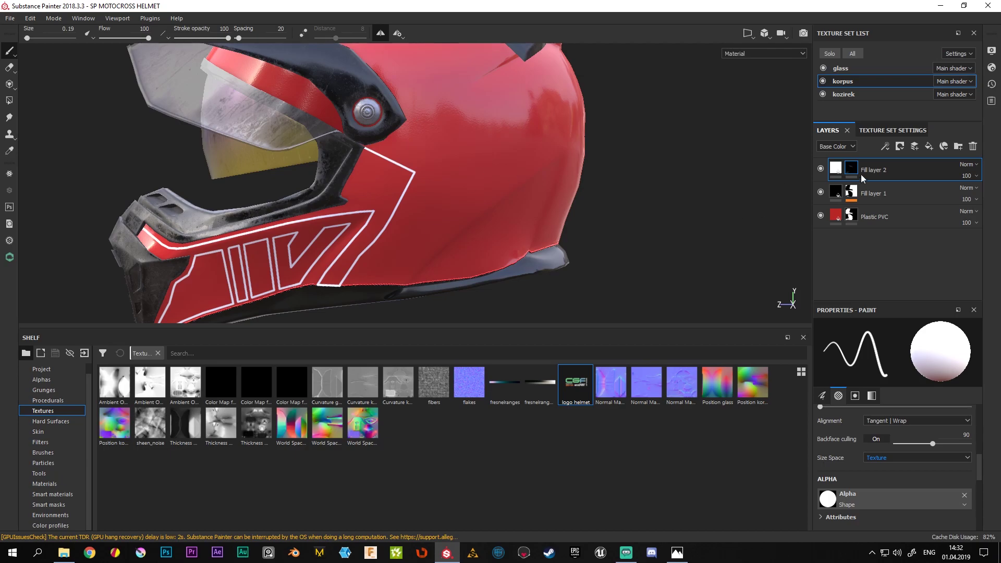
{"action": "left_click", "coordinate": [915, 147]}
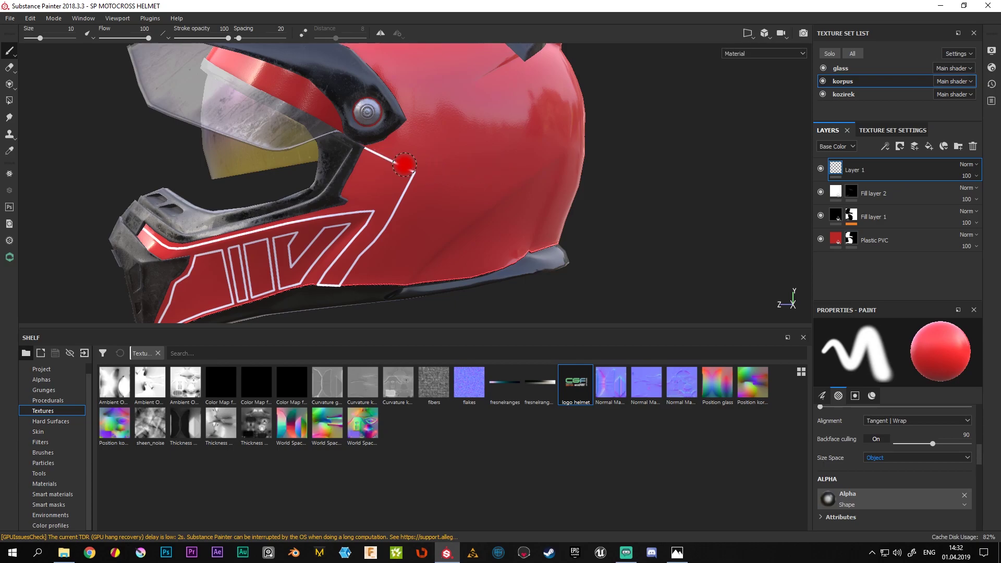
Switch to the Projection tool and frame the helmet in the viewport
{"action": "left_click", "coordinate": [10, 85]}
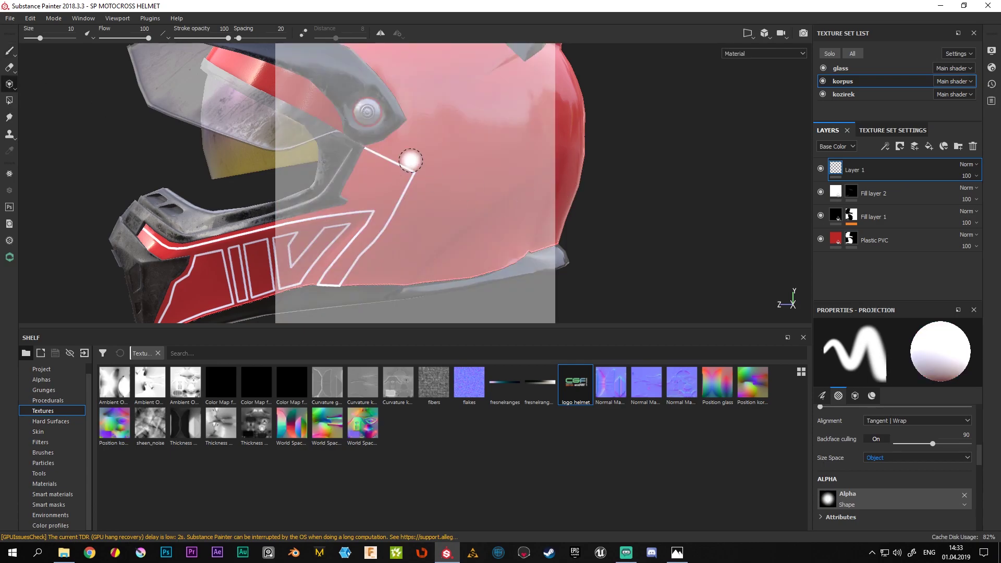
{"action": "left_click_drag", "start_coordinate": [411, 160], "coordinate": [487, 94], "text": "alt"}
{"action": "scroll", "coordinate": [506, 104], "scroll_direction": "down", "scroll_amount": 3}
{"action": "scroll", "coordinate": [661, 220], "scroll_direction": "up", "scroll_amount": 3}
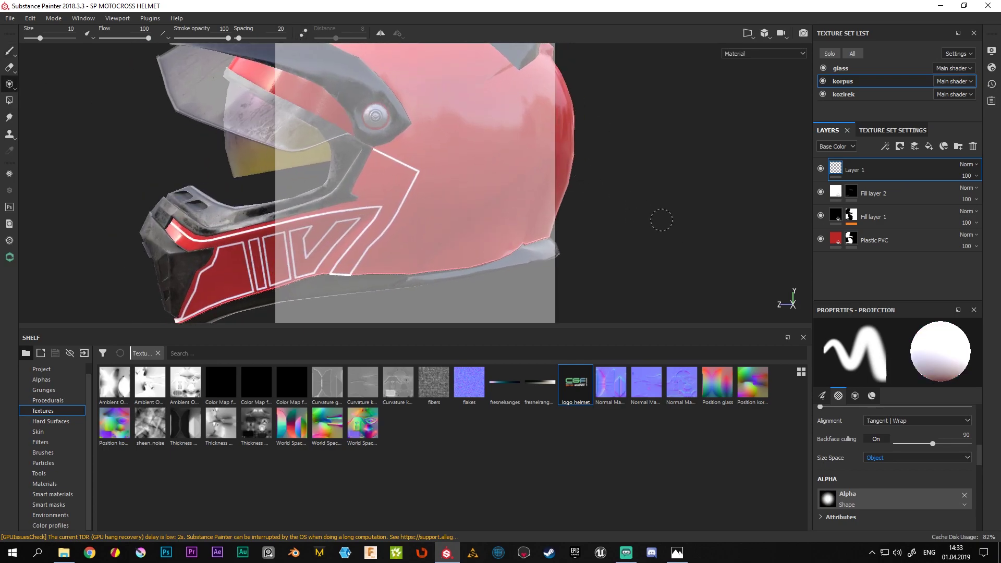
{"action": "scroll", "coordinate": [894, 471], "scroll_direction": "down", "scroll_amount": 3}
{"action": "scroll", "coordinate": [898, 468], "scroll_direction": "down", "scroll_amount": 5}
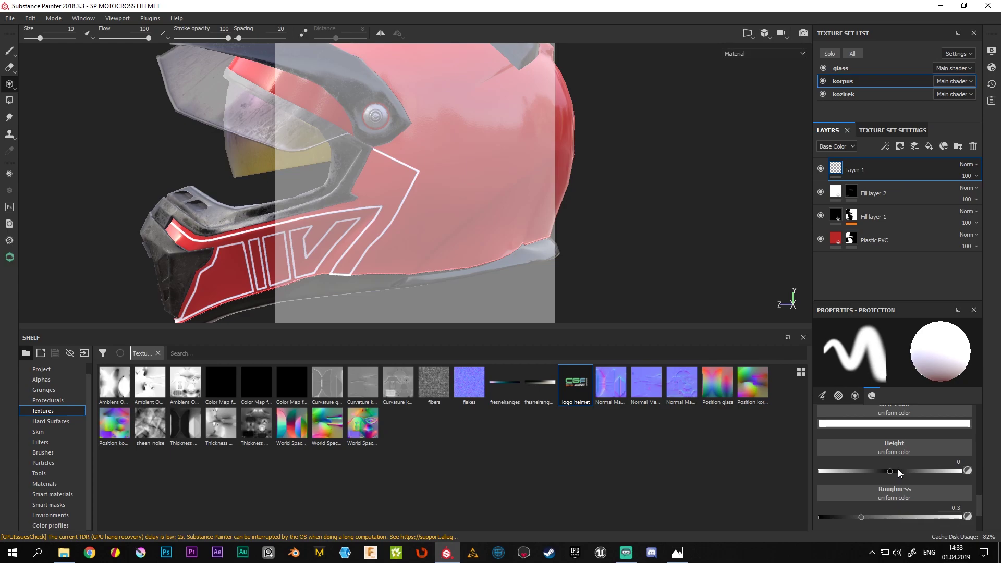
{"action": "scroll", "coordinate": [894, 472], "scroll_direction": "up", "scroll_amount": 3}
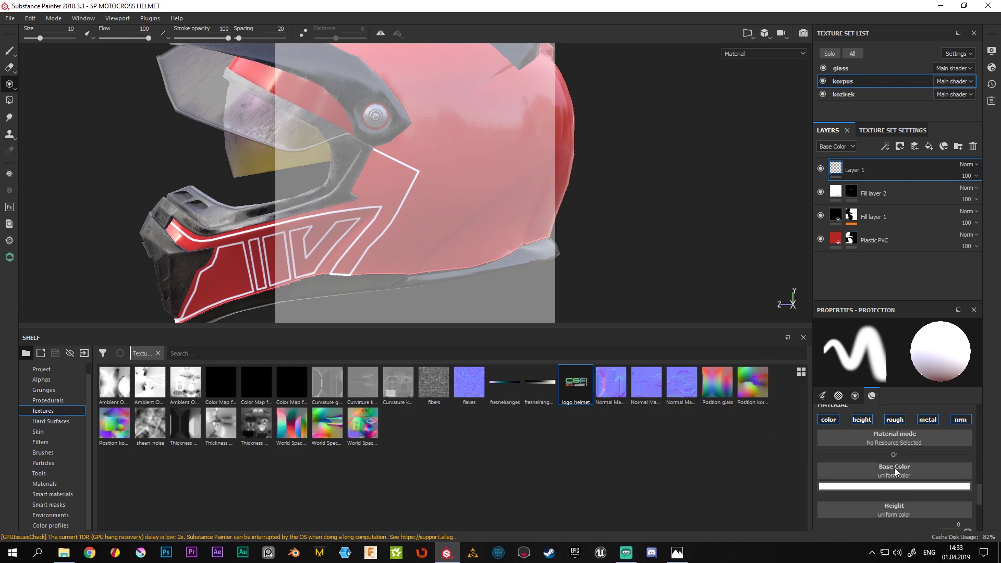
{"action": "scroll", "coordinate": [834, 466], "scroll_direction": "down", "scroll_amount": 2}
Load the logo helmet texture as Base Color and align it over the shell's side
{"action": "left_click_drag", "start_coordinate": [570, 385], "coordinate": [893, 474]}
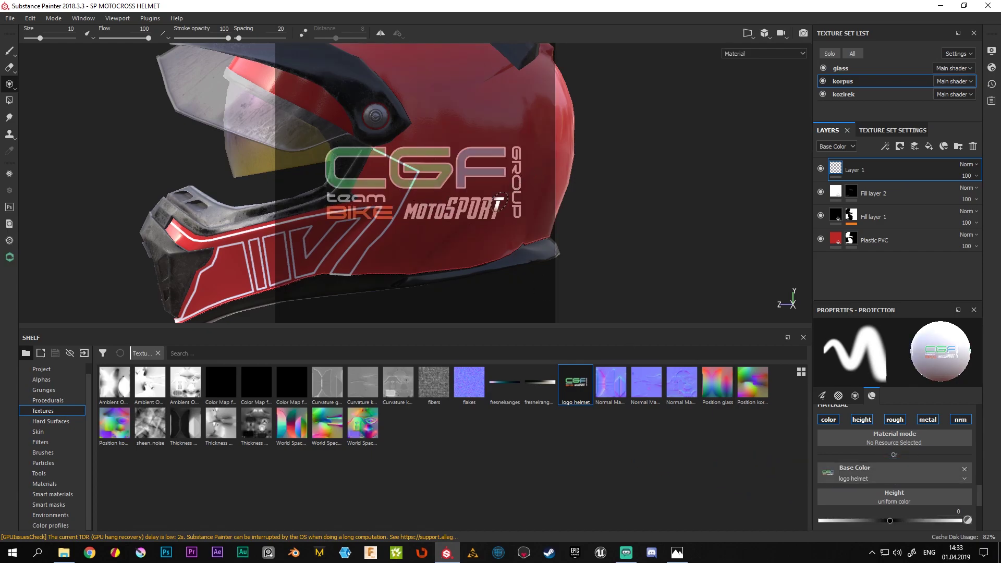
{"action": "scroll", "coordinate": [563, 249], "scroll_direction": "up", "scroll_amount": 2}
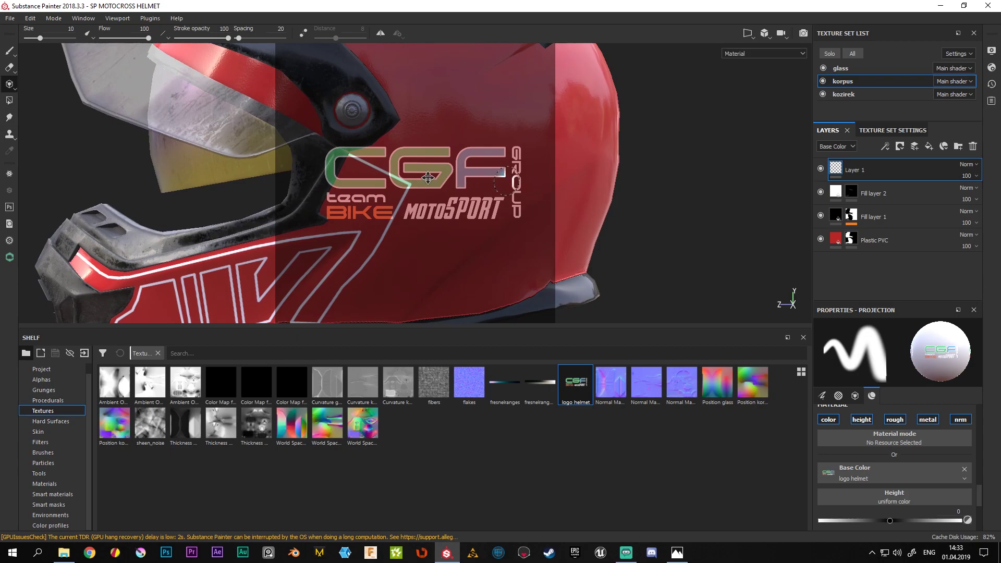
{"action": "scroll", "coordinate": [498, 222], "scroll_direction": "up", "scroll_amount": 2}
{"action": "scroll", "coordinate": [433, 197], "scroll_direction": "up", "scroll_amount": 2}
{"action": "left_click_drag", "start_coordinate": [433, 197], "coordinate": [485, 213], "text": "alt"}
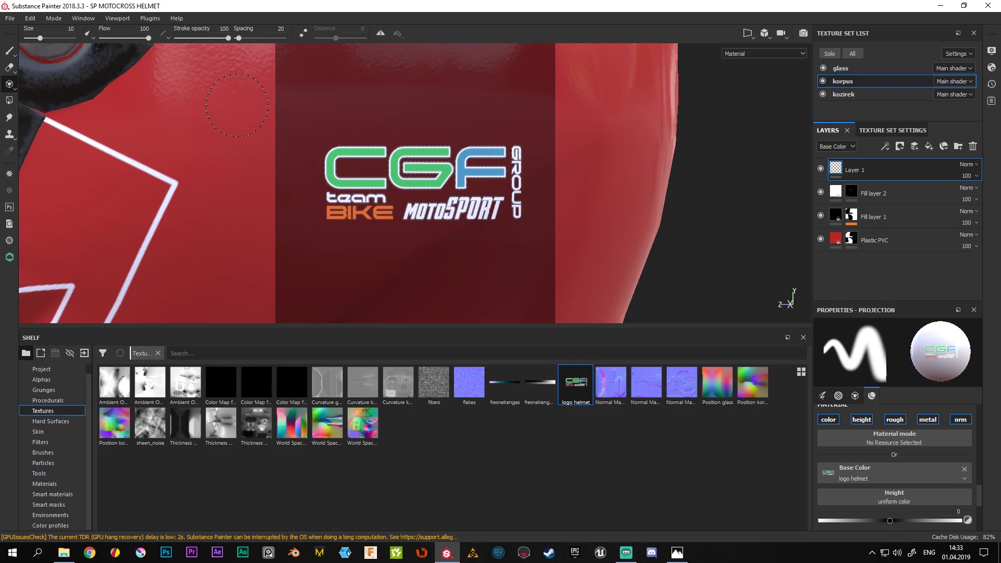
{"action": "left_click", "coordinate": [8, 51]}
{"action": "mouse_move", "coordinate": [267, 109]}
{"action": "left_mouse_down", "text": "alt"}
{"action": "mouse_move", "coordinate": [254, 176]}
{"action": "mouse_move", "coordinate": [563, 174]}
{"action": "mouse_move", "coordinate": [614, 157]}
{"action": "mouse_move", "coordinate": [638, 159]}
{"action": "mouse_move", "coordinate": [648, 174]}
{"action": "mouse_move", "coordinate": [496, 105]}
{"action": "left_mouse_up", "text": "alt"}
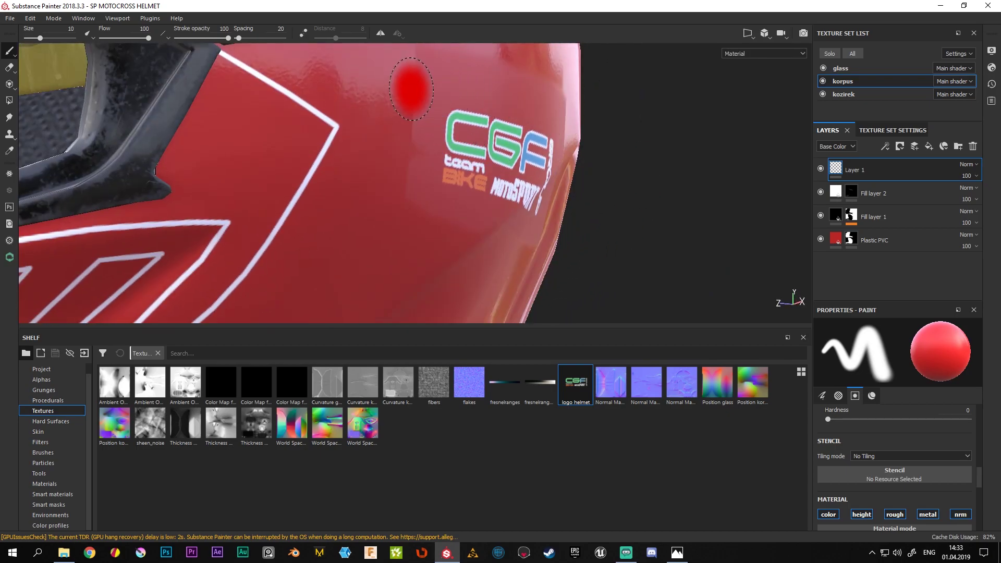
{"action": "mouse_move", "coordinate": [610, 236]}
{"action": "left_mouse_down", "text": "alt"}
{"action": "mouse_move", "coordinate": [606, 155]}
{"action": "mouse_move", "coordinate": [434, 155]}
{"action": "left_mouse_up", "text": "alt"}
{"action": "scroll", "coordinate": [566, 206], "scroll_direction": "up", "scroll_amount": 2}
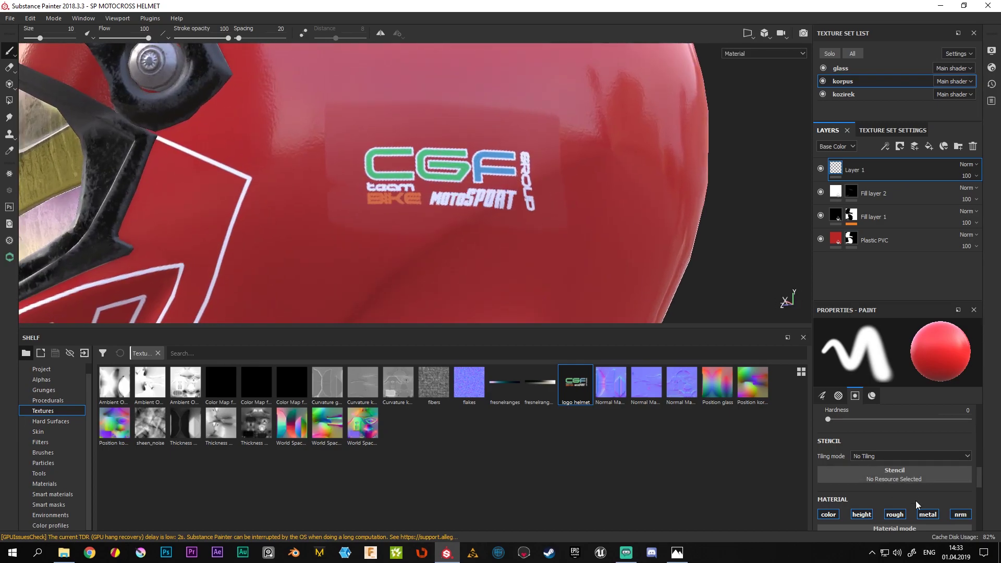
{"action": "scroll", "coordinate": [920, 502], "scroll_direction": "down", "scroll_amount": 2}
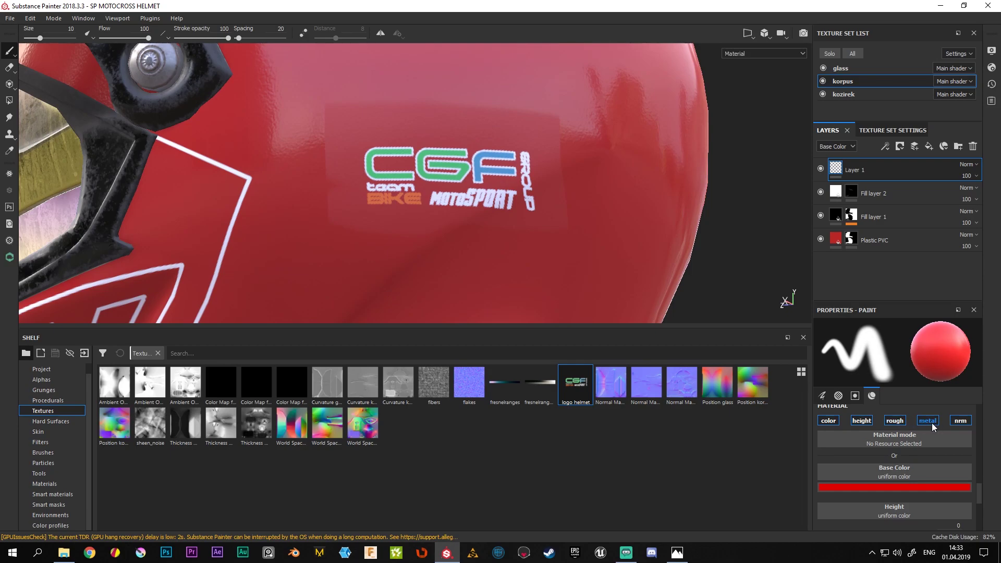
{"action": "mouse_move", "coordinate": [572, 253]}
{"action": "left_mouse_down", "text": "alt"}
{"action": "mouse_move", "coordinate": [605, 215]}
{"action": "mouse_move", "coordinate": [573, 204]}
{"action": "left_mouse_up", "text": "alt"}
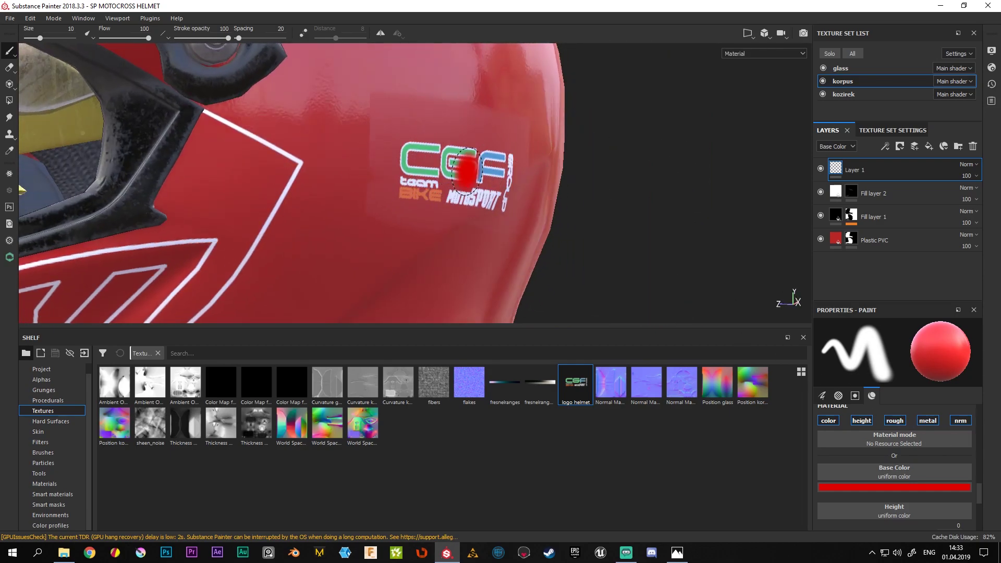
{"action": "left_click_drag", "start_coordinate": [466, 170], "coordinate": [521, 151], "text": "alt"}
{"action": "scroll", "coordinate": [512, 147], "scroll_direction": "up", "scroll_amount": 2}
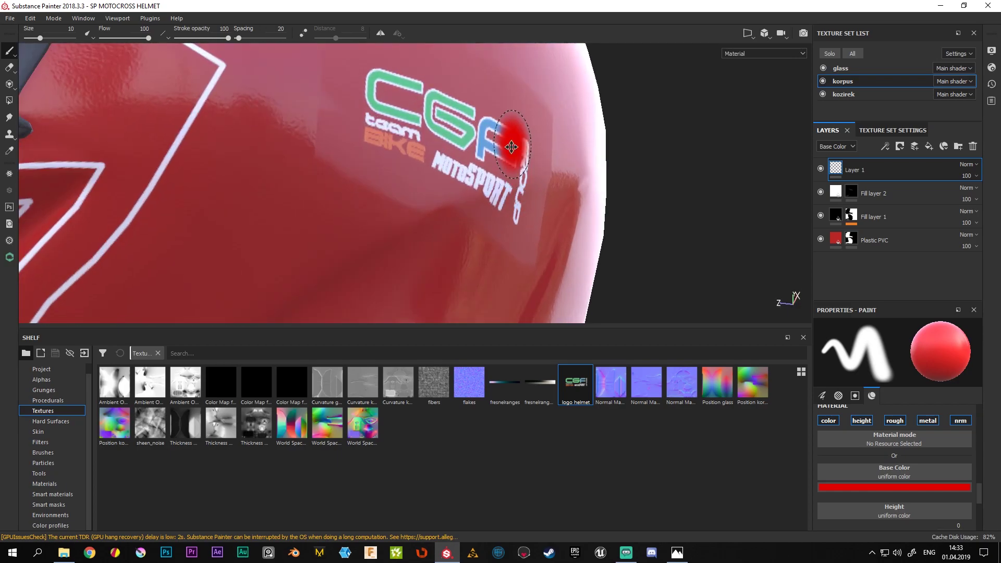
{"action": "scroll", "coordinate": [512, 147], "scroll_direction": "down", "scroll_amount": 2}
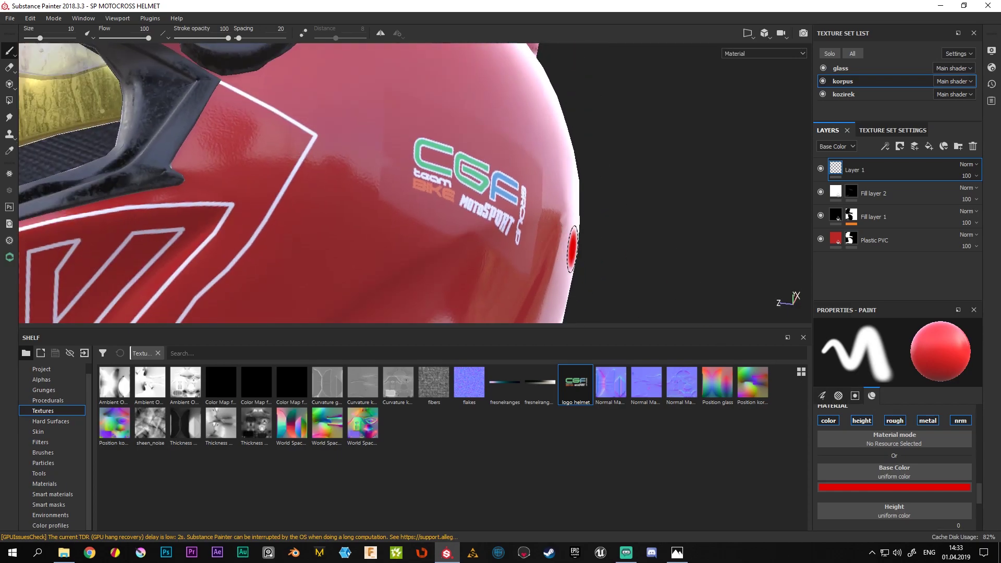
{"action": "key", "text": "ctrl"}
{"action": "key", "text": "ctrl+z"}
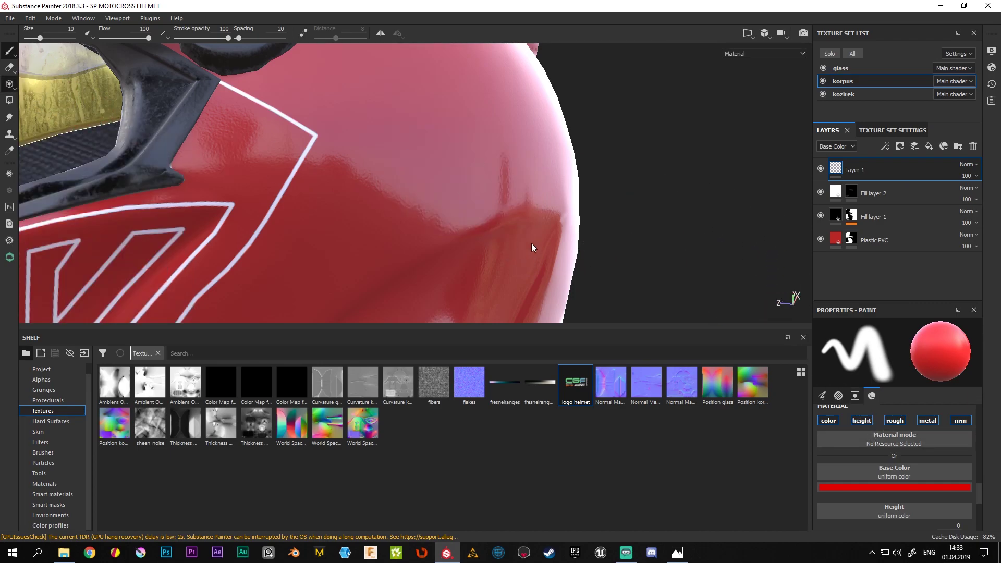
{"action": "key", "text": "3"}
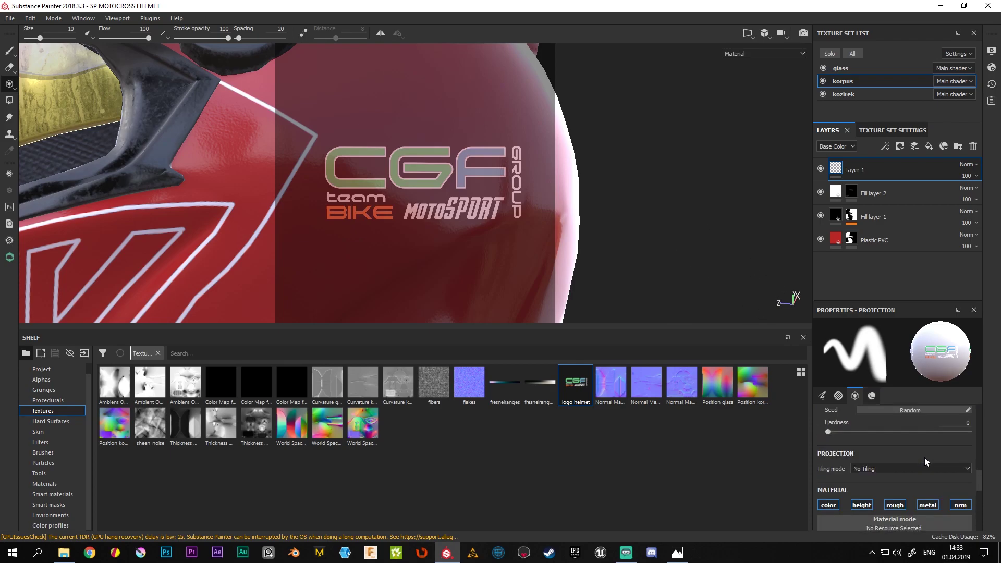
Paint the projected CGF logo onto the helmet's side
{"action": "scroll", "coordinate": [924, 458], "scroll_direction": "down", "scroll_amount": 2}
{"action": "scroll", "coordinate": [925, 458], "scroll_direction": "down", "scroll_amount": 1}
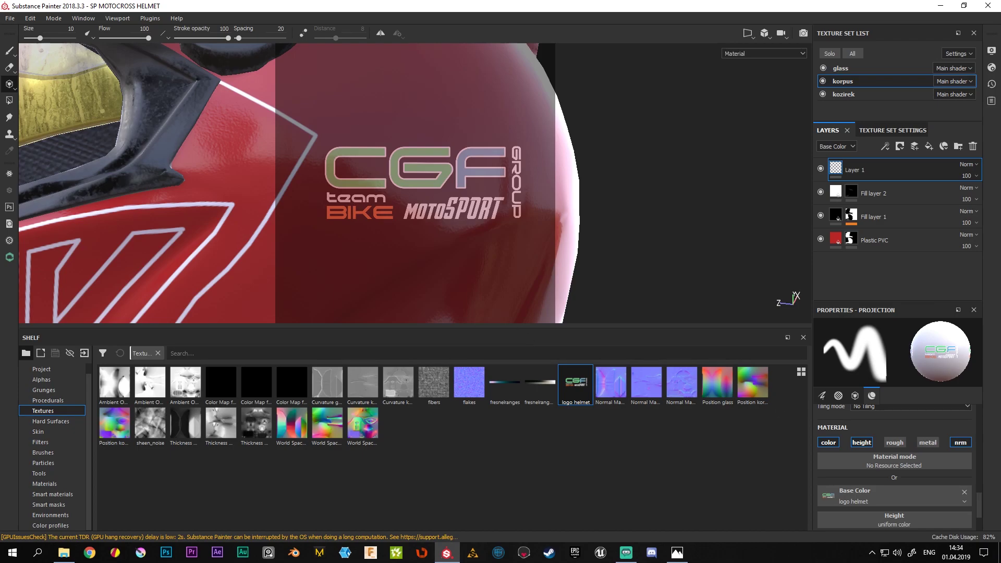
{"action": "mouse_move", "coordinate": [397, 173]}
{"action": "left_mouse_down"}
{"action": "mouse_move", "coordinate": [373, 164]}
{"action": "mouse_move", "coordinate": [527, 201]}
{"action": "left_mouse_up"}
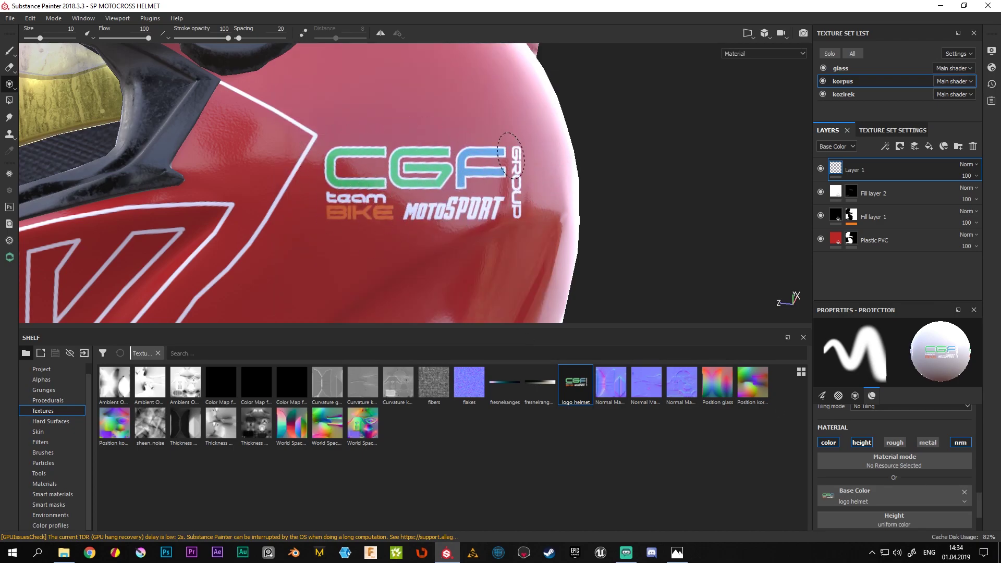
Return to the brush, inspect the painted logo, and undo the logo stroke
{"action": "left_click", "coordinate": [9, 52]}
{"action": "mouse_move", "coordinate": [272, 134]}
{"action": "left_mouse_down", "text": "alt"}
{"action": "mouse_move", "coordinate": [555, 219]}
{"action": "mouse_move", "coordinate": [547, 188]}
{"action": "mouse_move", "coordinate": [559, 197]}
{"action": "mouse_move", "coordinate": [545, 196]}
{"action": "mouse_move", "coordinate": [583, 201]}
{"action": "mouse_move", "coordinate": [510, 189]}
{"action": "mouse_move", "coordinate": [556, 199]}
{"action": "mouse_move", "coordinate": [543, 197]}
{"action": "left_mouse_up", "text": "alt"}
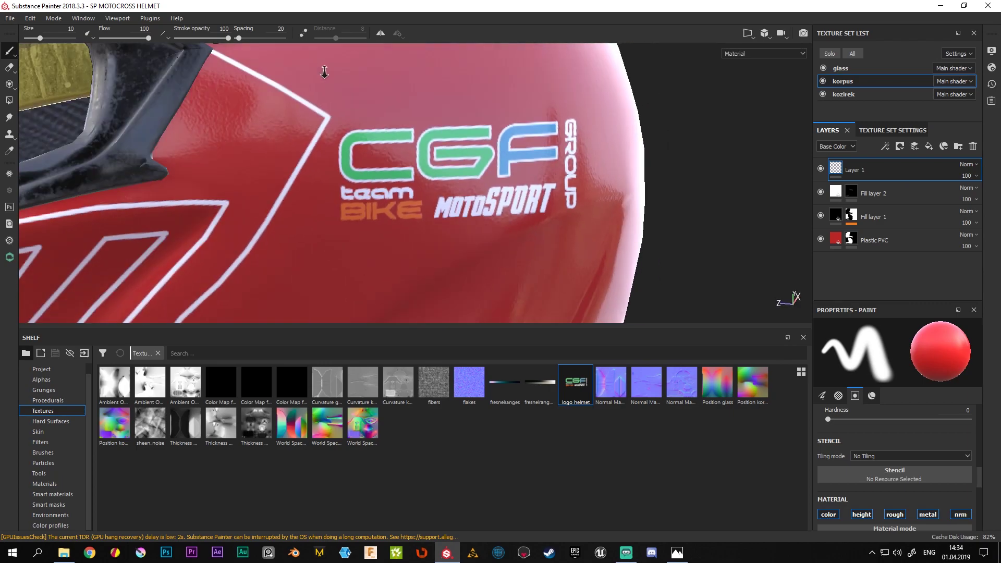
{"action": "right_click_drag", "start_coordinate": [334, 73], "coordinate": [414, 83], "text": "alt"}
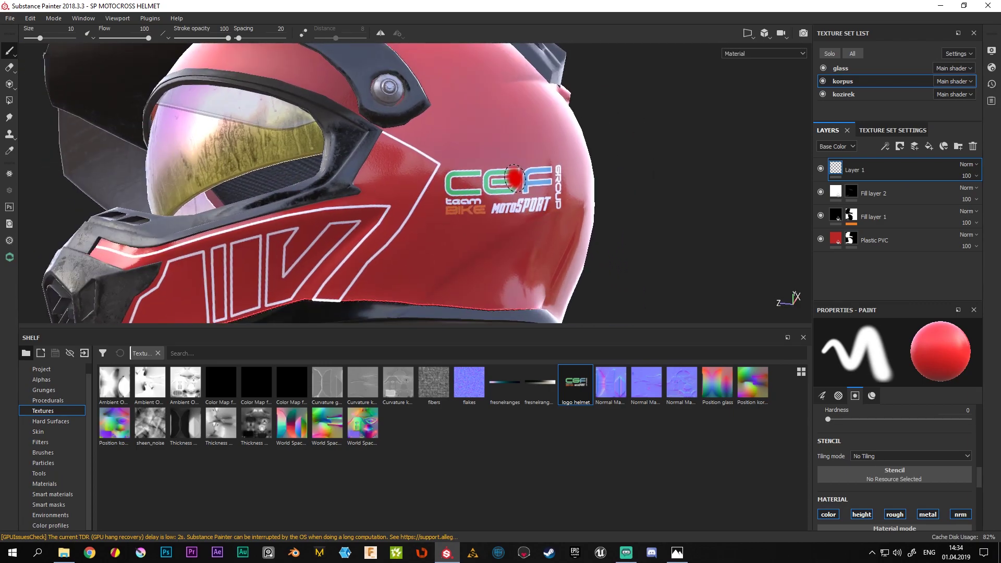
{"action": "key", "text": "ctrl+z"}
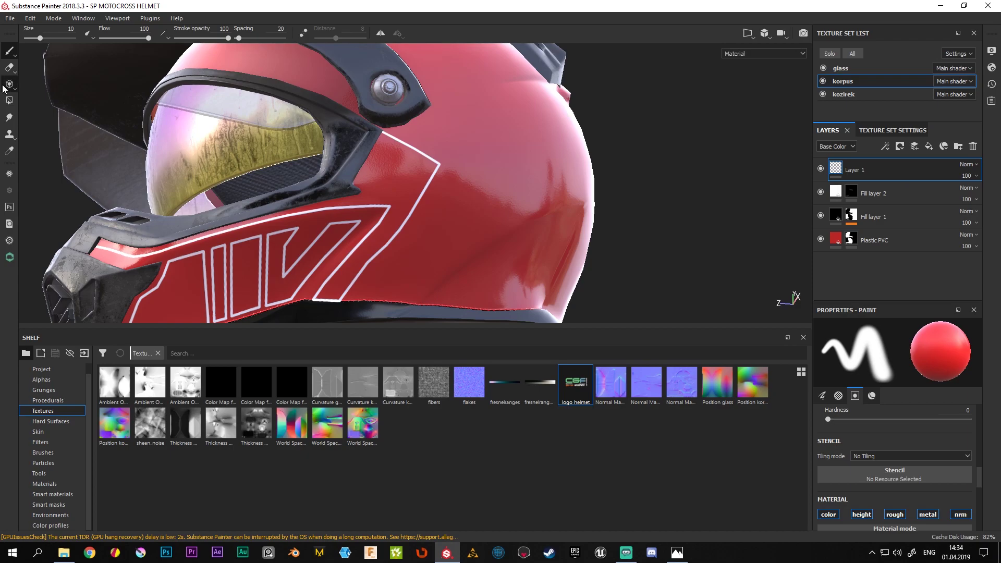
Switch to Projection (key 3), shrink the shelf, and frame the helmet's side in the viewport
{"action": "key", "text": "3"}
{"action": "right_click_drag", "start_coordinate": [550, 211], "coordinate": [492, 188], "text": "alt"}
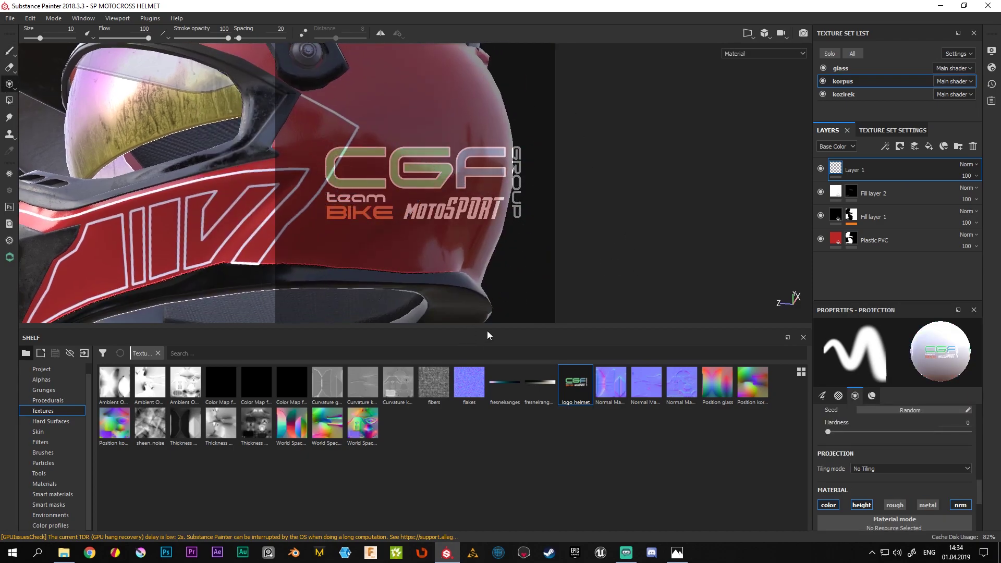
{"action": "left_click_drag", "start_coordinate": [491, 327], "coordinate": [491, 457]}
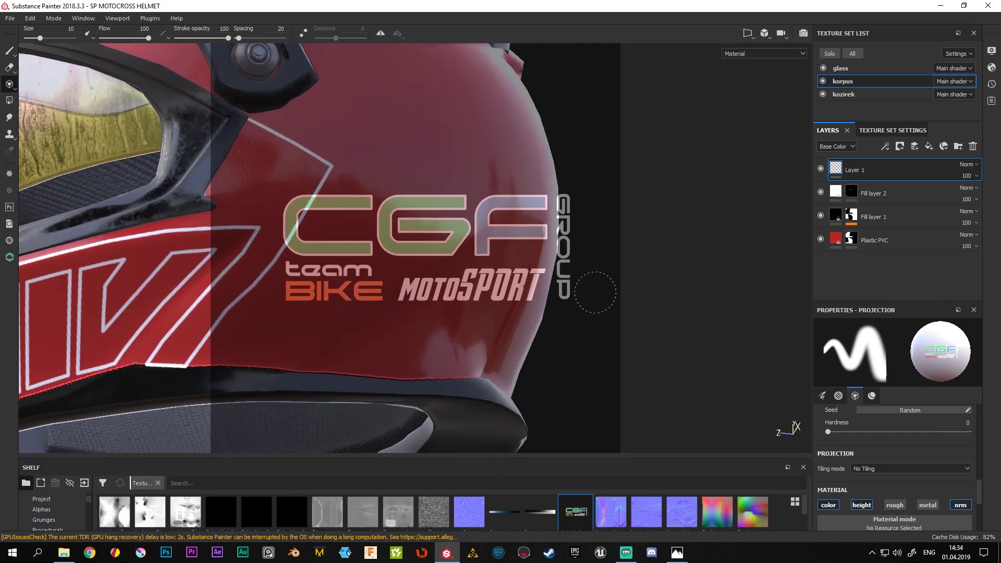
{"action": "left_click_drag", "start_coordinate": [671, 179], "coordinate": [326, 112], "text": "alt"}
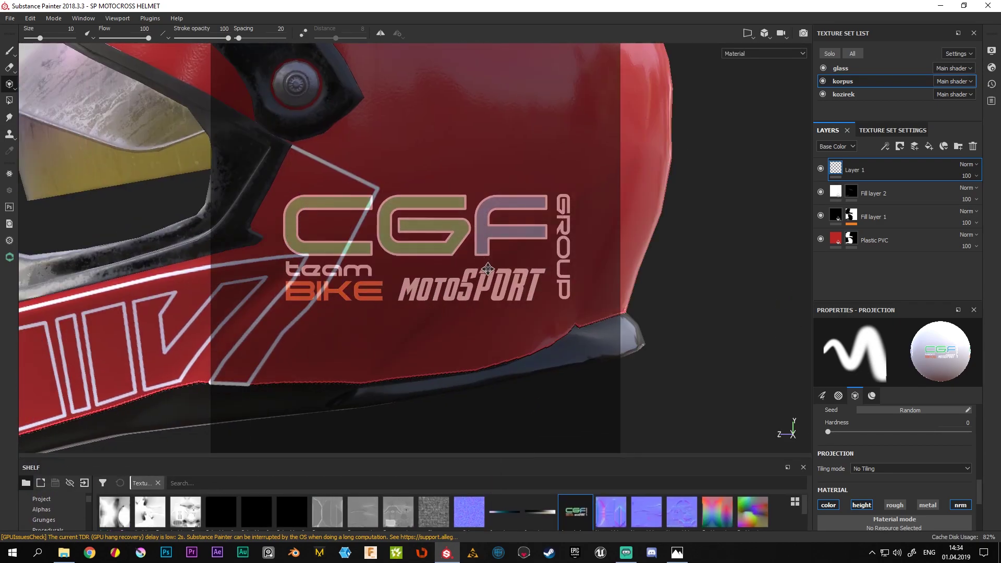
{"action": "right_click_drag", "start_coordinate": [325, 112], "coordinate": [324, 223], "text": "alt"}
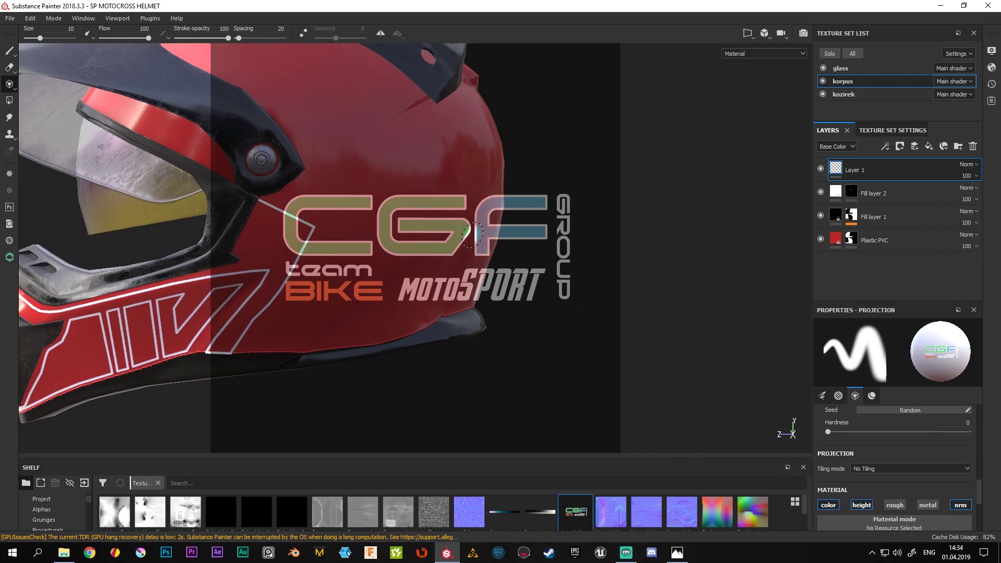
{"action": "key", "text": "alt"}
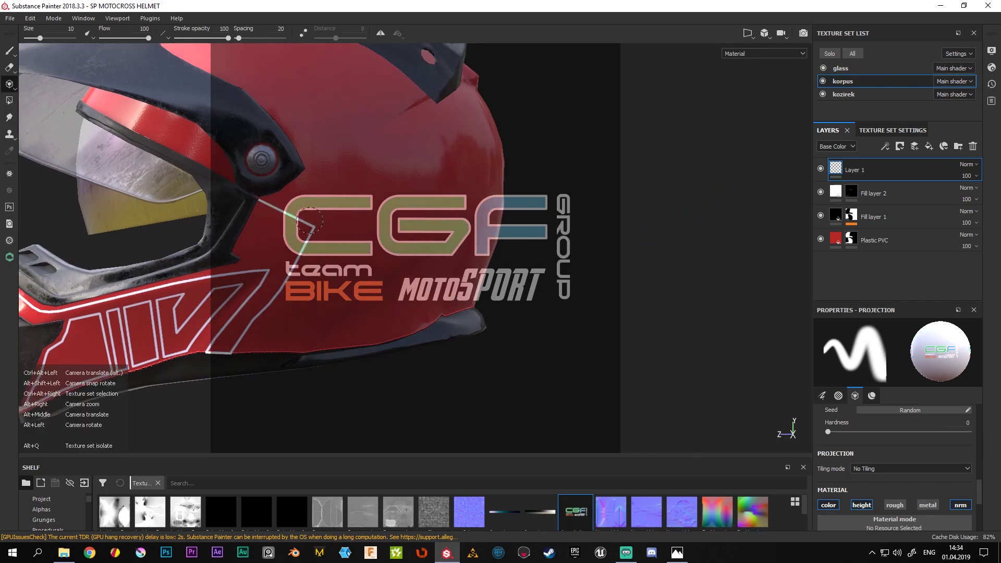
{"action": "middle_click_drag", "start_coordinate": [237, 218], "coordinate": [450, 233], "text": "alt"}
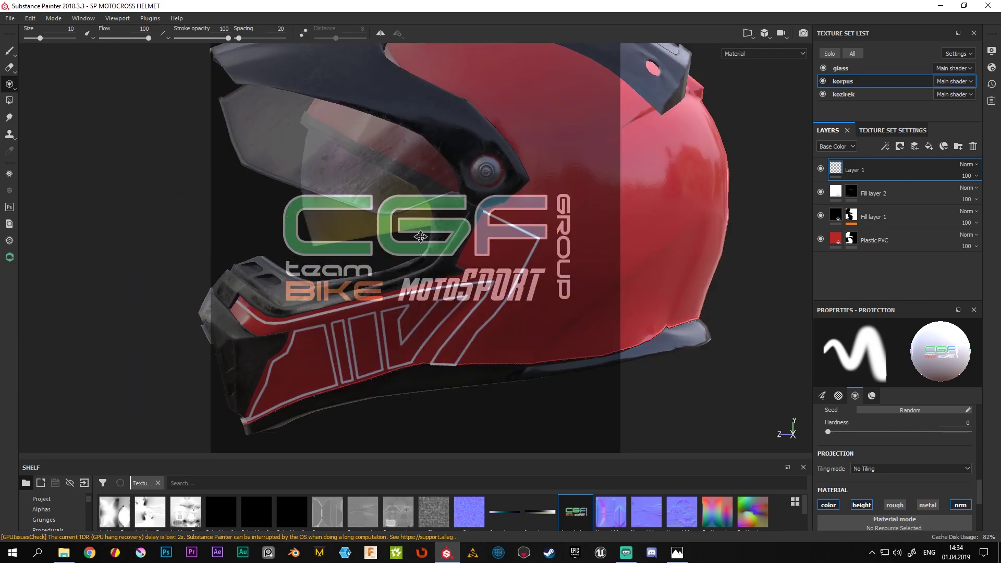
{"action": "mouse_move", "coordinate": [449, 233]}
{"action": "right_mouse_down", "text": "alt"}
{"action": "mouse_move", "coordinate": [386, 182]}
{"action": "mouse_move", "coordinate": [526, 277]}
{"action": "right_mouse_up", "text": "alt"}
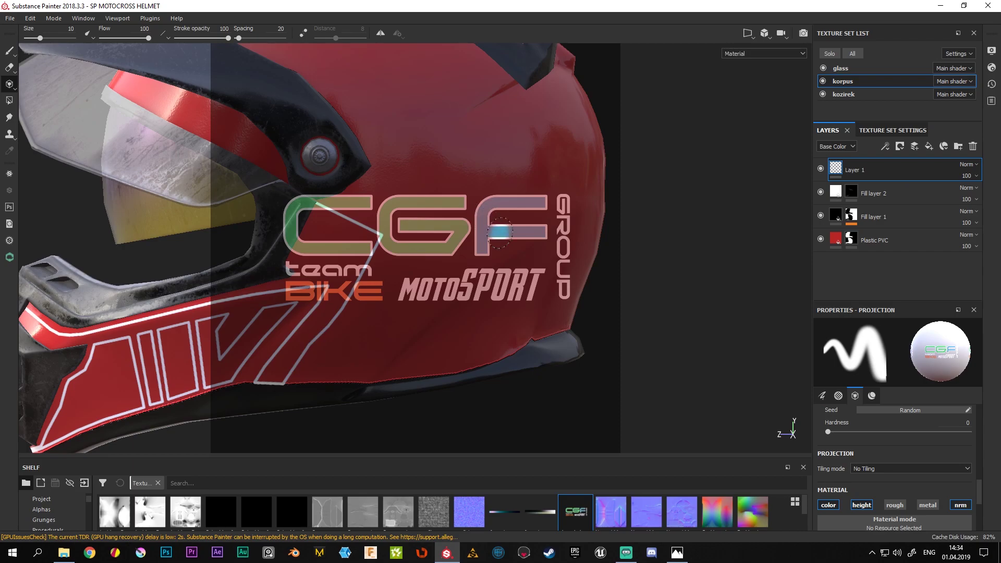
Move and shrink the logo stencil, try a tilt, snap it back level, and check the fit
{"action": "key", "text": "s"}
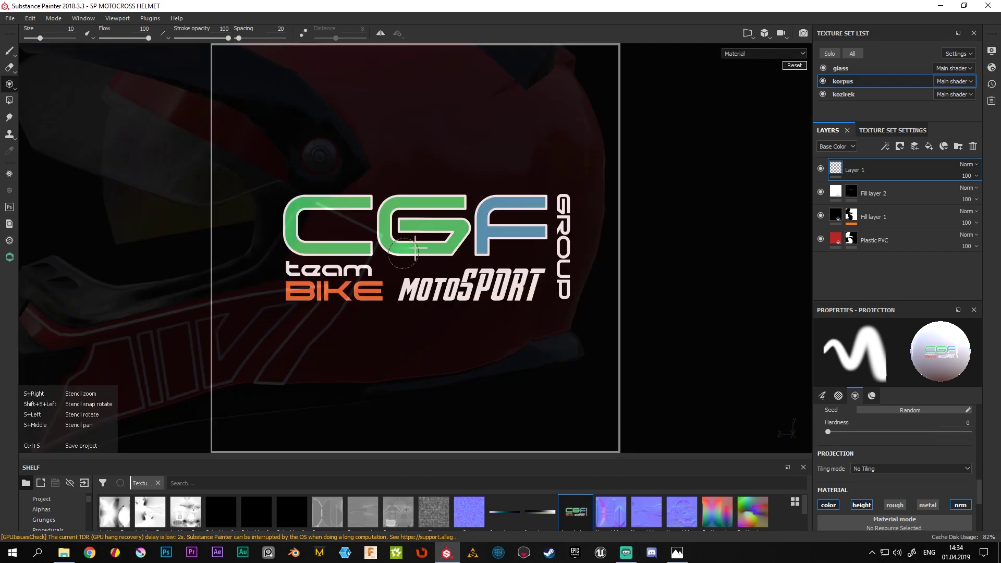
{"action": "middle_click_drag", "start_coordinate": [423, 262], "coordinate": [396, 259]}
{"action": "mouse_move", "coordinate": [364, 214]}
{"action": "middle_mouse_down"}
{"action": "mouse_move", "coordinate": [468, 285]}
{"action": "mouse_move", "coordinate": [388, 235]}
{"action": "mouse_move", "coordinate": [416, 242]}
{"action": "mouse_move", "coordinate": [230, 223]}
{"action": "mouse_move", "coordinate": [443, 224]}
{"action": "mouse_move", "coordinate": [404, 214]}
{"action": "mouse_move", "coordinate": [593, 261]}
{"action": "mouse_move", "coordinate": [346, 250]}
{"action": "mouse_move", "coordinate": [464, 257]}
{"action": "middle_mouse_up"}
{"action": "mouse_move", "coordinate": [584, 295]}
{"action": "right_mouse_down"}
{"action": "mouse_move", "coordinate": [505, 205]}
{"action": "mouse_move", "coordinate": [578, 334]}
{"action": "mouse_move", "coordinate": [518, 221]}
{"action": "mouse_move", "coordinate": [605, 229]}
{"action": "mouse_move", "coordinate": [597, 281]}
{"action": "mouse_move", "coordinate": [540, 250]}
{"action": "mouse_move", "coordinate": [558, 266]}
{"action": "right_mouse_up"}
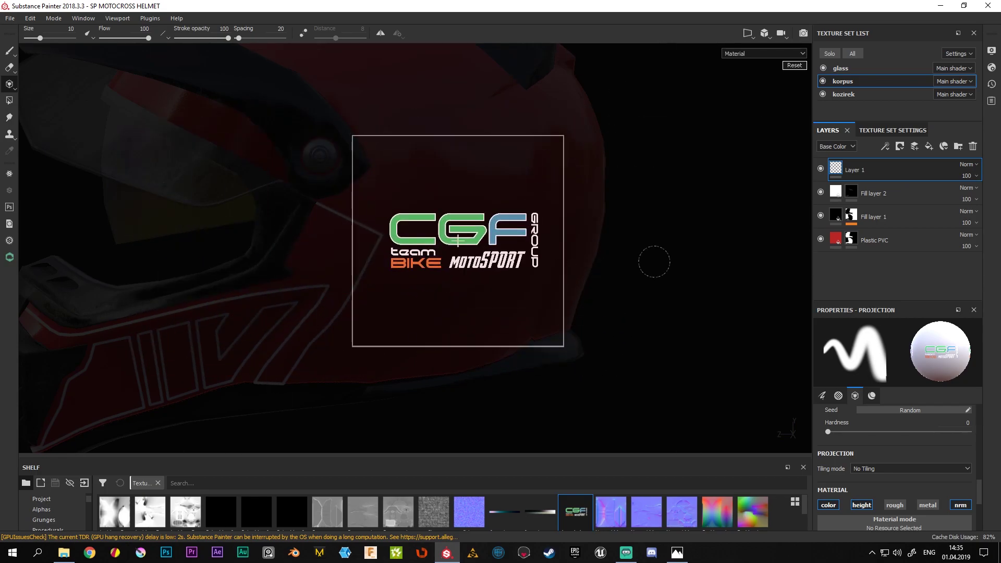
{"action": "mouse_move", "coordinate": [654, 261]}
{"action": "left_mouse_down"}
{"action": "mouse_move", "coordinate": [610, 167]}
{"action": "mouse_move", "coordinate": [643, 230]}
{"action": "mouse_move", "coordinate": [624, 193]}
{"action": "mouse_move", "coordinate": [659, 305]}
{"action": "mouse_move", "coordinate": [619, 261]}
{"action": "mouse_move", "coordinate": [631, 276]}
{"action": "left_mouse_up"}
{"action": "key", "text": "shift+s"}
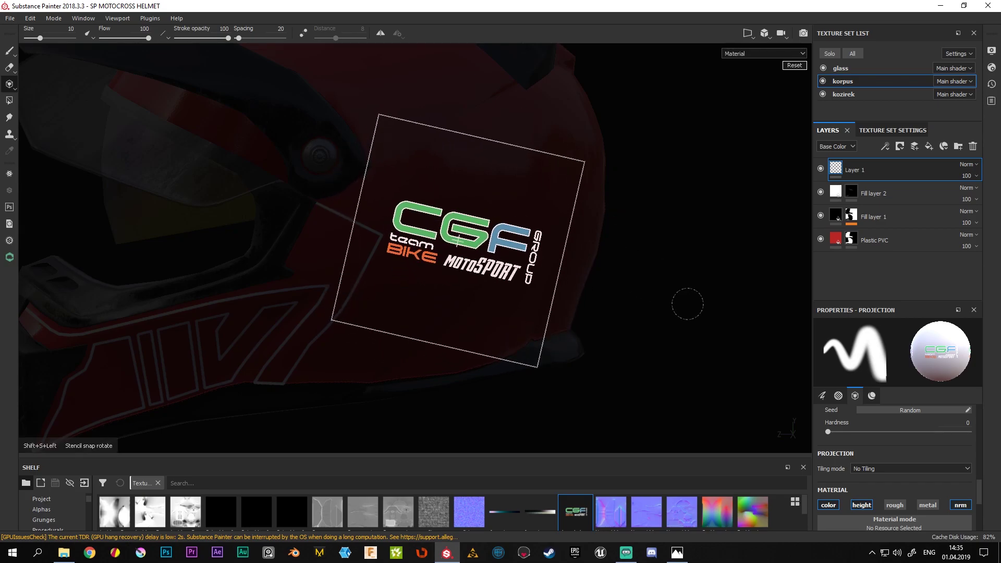
{"action": "mouse_move", "coordinate": [697, 309]}
{"action": "left_mouse_down", "text": "shift"}
{"action": "mouse_move", "coordinate": [554, 157]}
{"action": "mouse_move", "coordinate": [597, 346]}
{"action": "mouse_move", "coordinate": [570, 189]}
{"action": "mouse_move", "coordinate": [353, 102]}
{"action": "mouse_move", "coordinate": [550, 216]}
{"action": "mouse_move", "coordinate": [558, 264]}
{"action": "left_mouse_up", "text": "shift"}
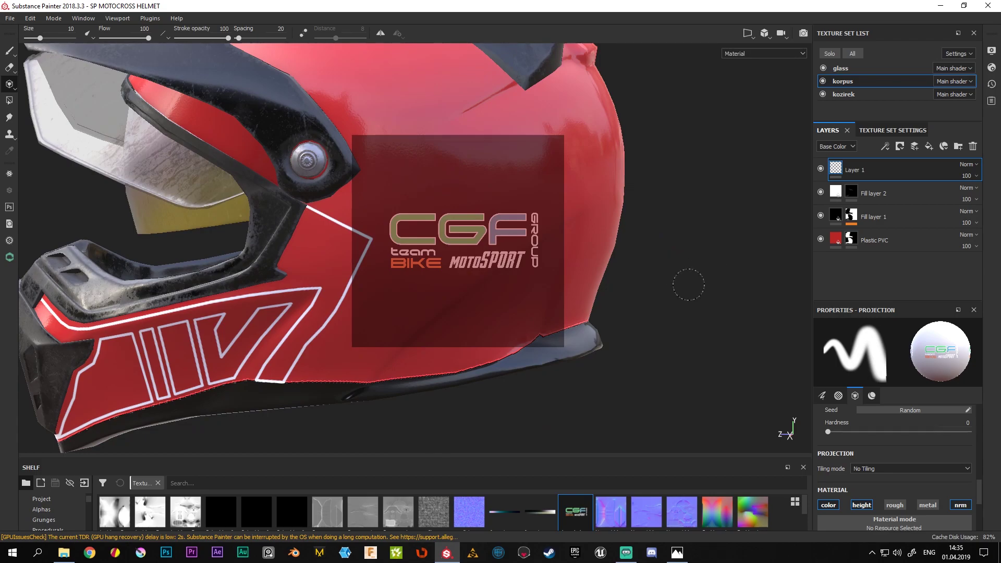
{"action": "left_click_drag", "start_coordinate": [688, 284], "coordinate": [714, 269], "text": "alt"}
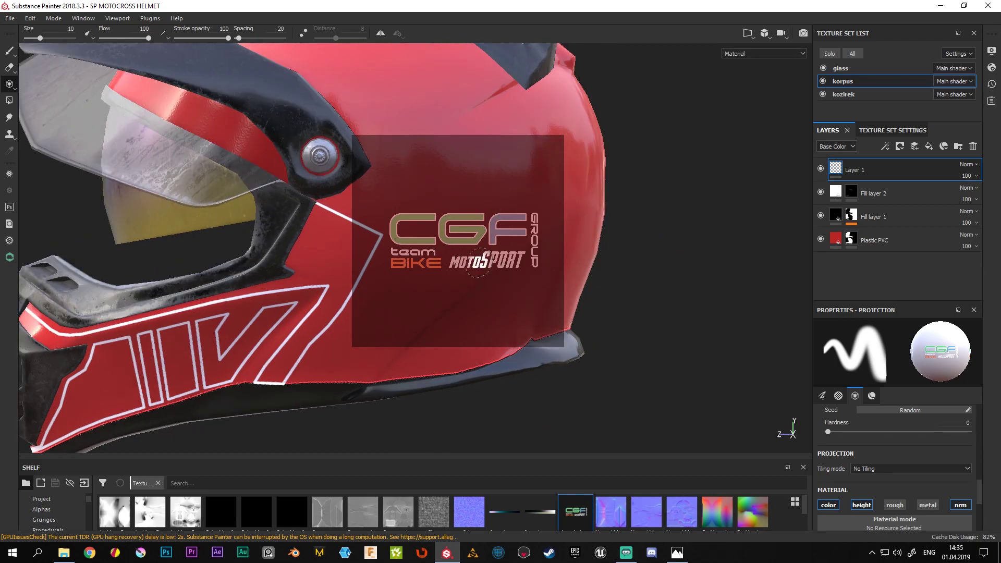
{"action": "mouse_move", "coordinate": [476, 263]}
{"action": "left_mouse_down", "text": "alt"}
{"action": "mouse_move", "coordinate": [482, 269]}
{"action": "mouse_move", "coordinate": [436, 199]}
{"action": "left_mouse_up", "text": "alt"}
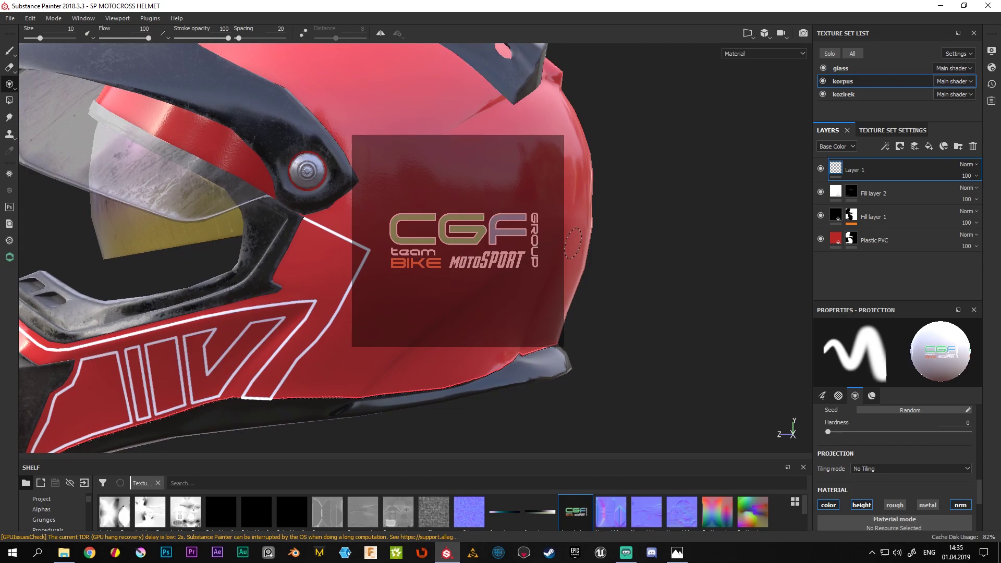
Rotate the stencil to about 45°, reposition and enlarge it, then preview it on the helmet
{"action": "key", "text": "s"}
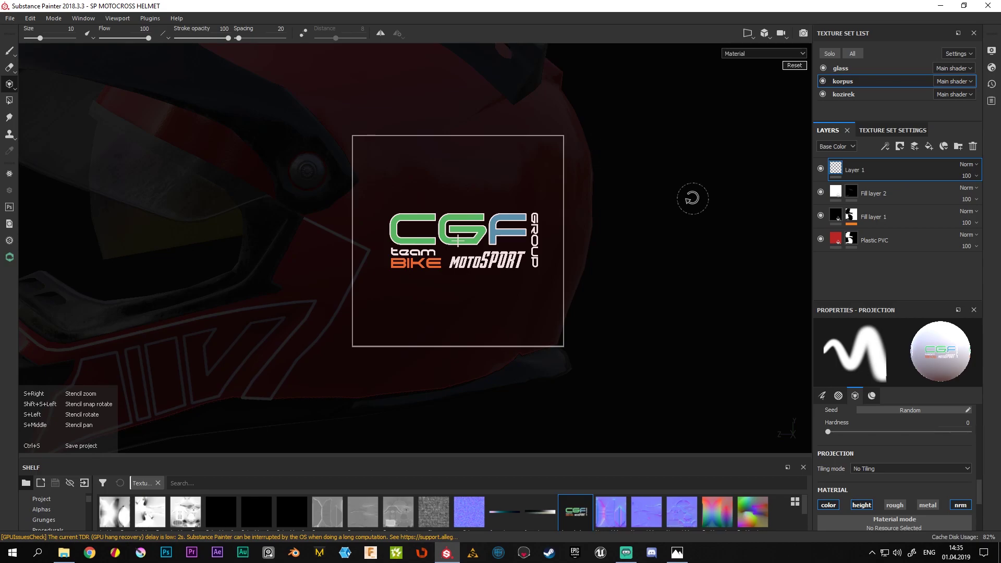
{"action": "mouse_move", "coordinate": [692, 198]}
{"action": "left_mouse_down"}
{"action": "mouse_move", "coordinate": [639, 133]}
{"action": "mouse_move", "coordinate": [588, 103]}
{"action": "mouse_move", "coordinate": [536, 89]}
{"action": "mouse_move", "coordinate": [620, 226]}
{"action": "mouse_move", "coordinate": [534, 92]}
{"action": "mouse_move", "coordinate": [588, 201]}
{"action": "mouse_move", "coordinate": [550, 155]}
{"action": "mouse_move", "coordinate": [577, 192]}
{"action": "left_mouse_up"}
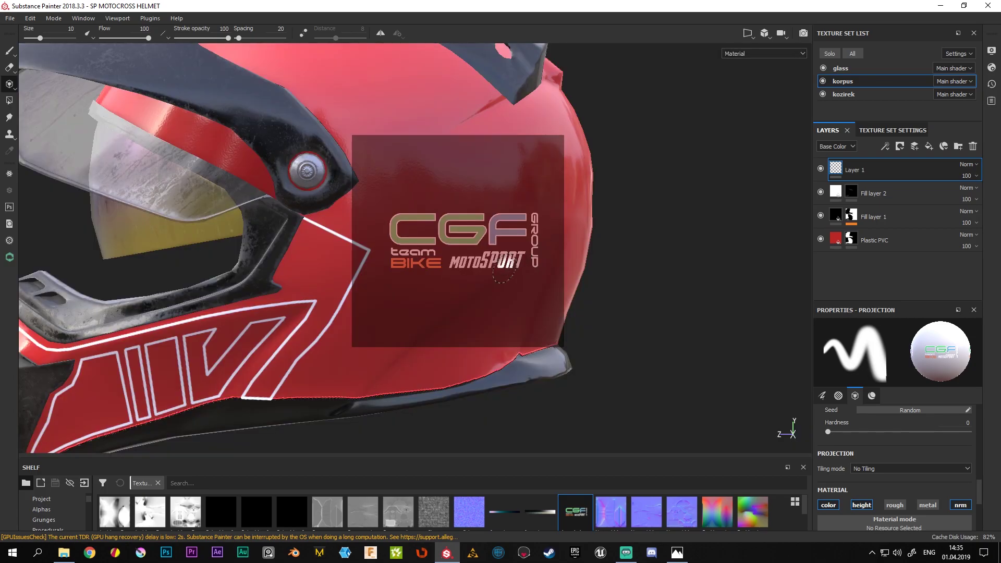
{"action": "key", "text": "s"}
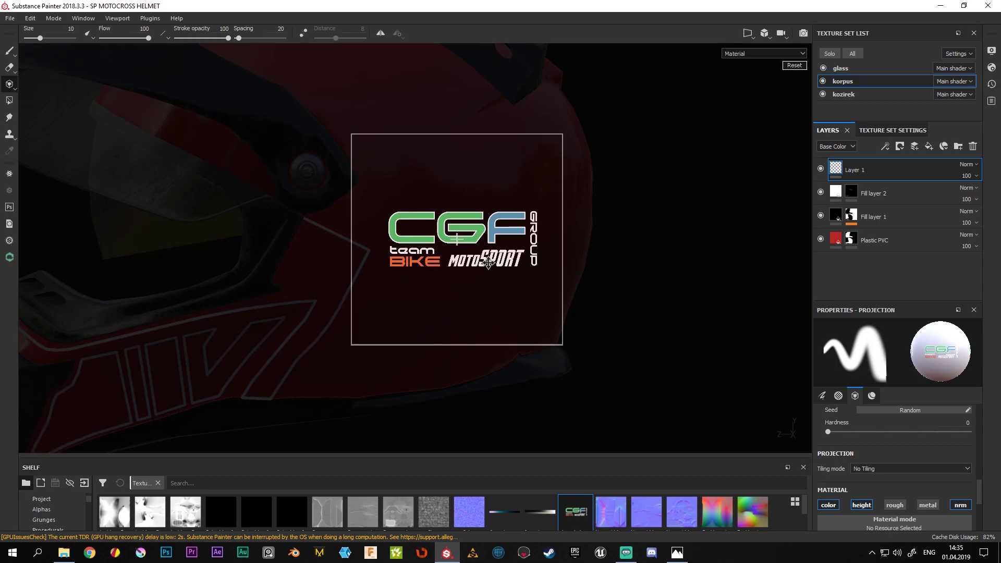
{"action": "middle_click_drag", "start_coordinate": [489, 265], "coordinate": [498, 239]}
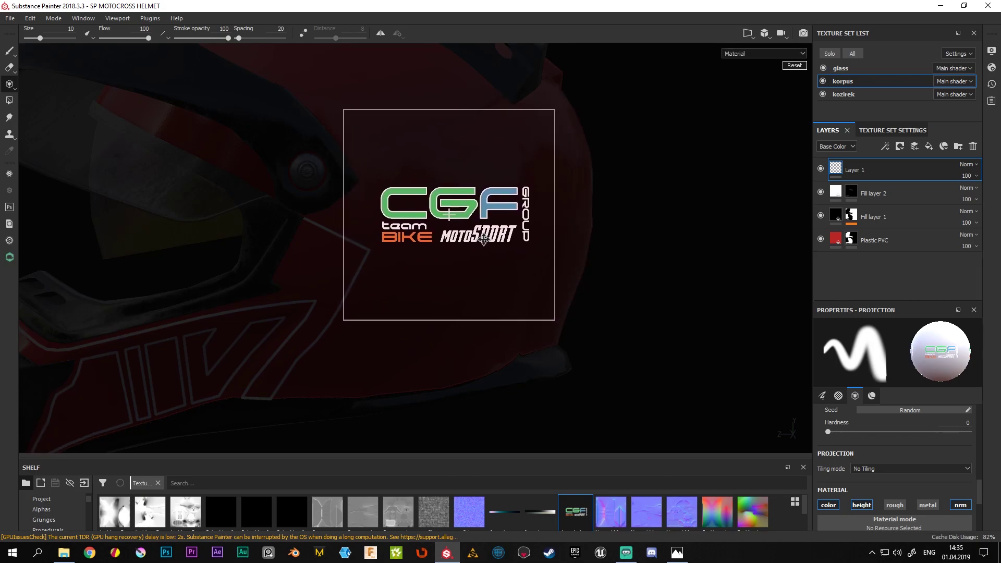
{"action": "mouse_move", "coordinate": [498, 239]}
{"action": "right_mouse_down"}
{"action": "mouse_move", "coordinate": [513, 277]}
{"action": "mouse_move", "coordinate": [510, 261]}
{"action": "right_mouse_up"}
{"action": "middle_click_drag", "start_coordinate": [519, 265], "coordinate": [546, 255]}
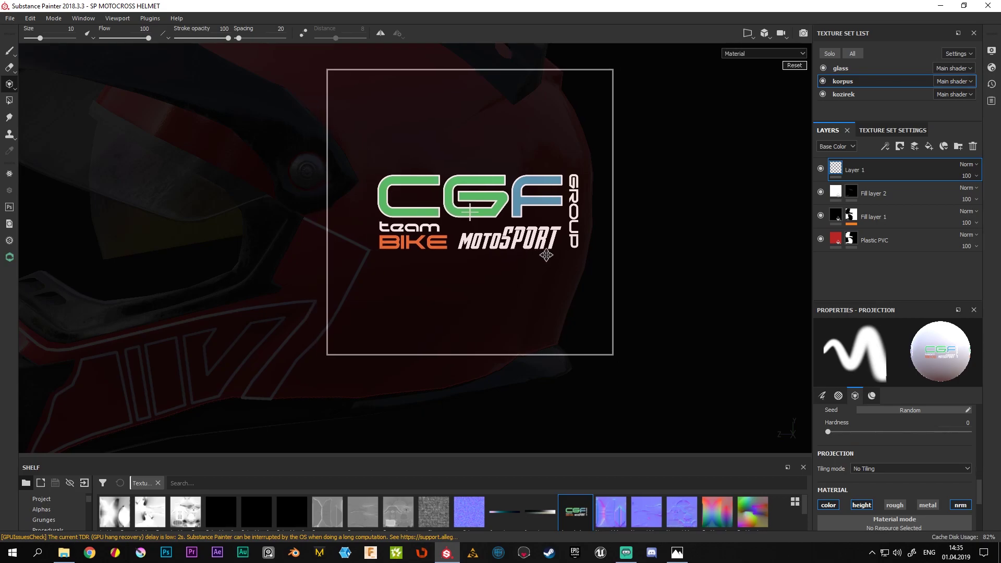
{"action": "key", "text": "s"}
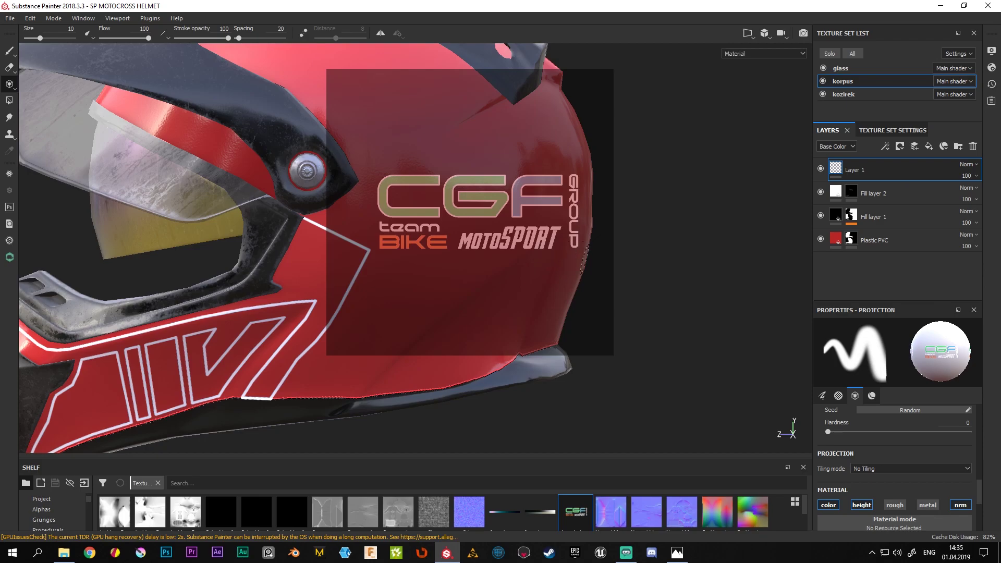
Shrink the stencil, tilt it 35° counter-clockwise, and fine-tune it behind the visor
{"action": "key", "text": "s"}
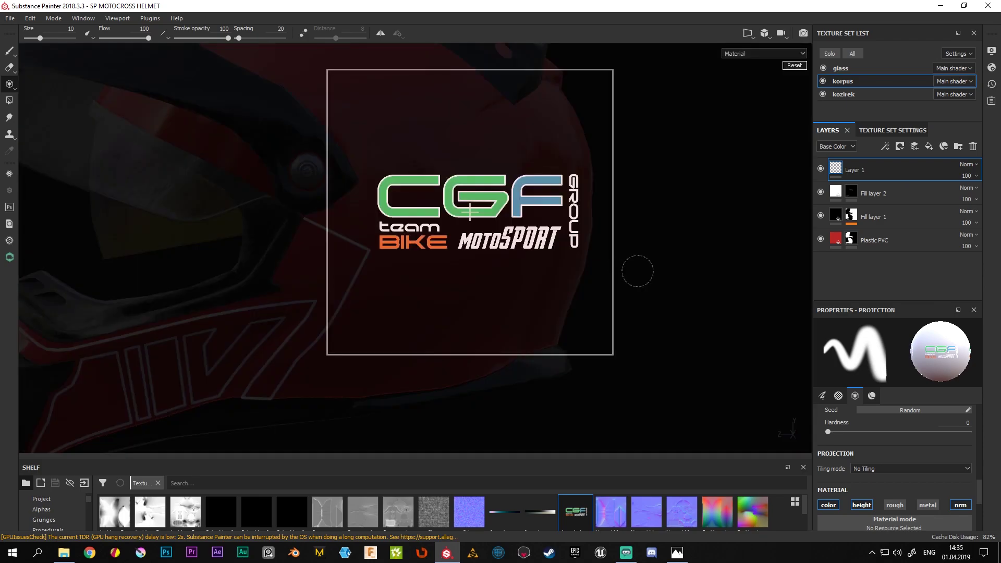
{"action": "mouse_move", "coordinate": [670, 287]}
{"action": "right_mouse_down"}
{"action": "mouse_move", "coordinate": [611, 242]}
{"action": "mouse_move", "coordinate": [626, 253]}
{"action": "right_mouse_up"}
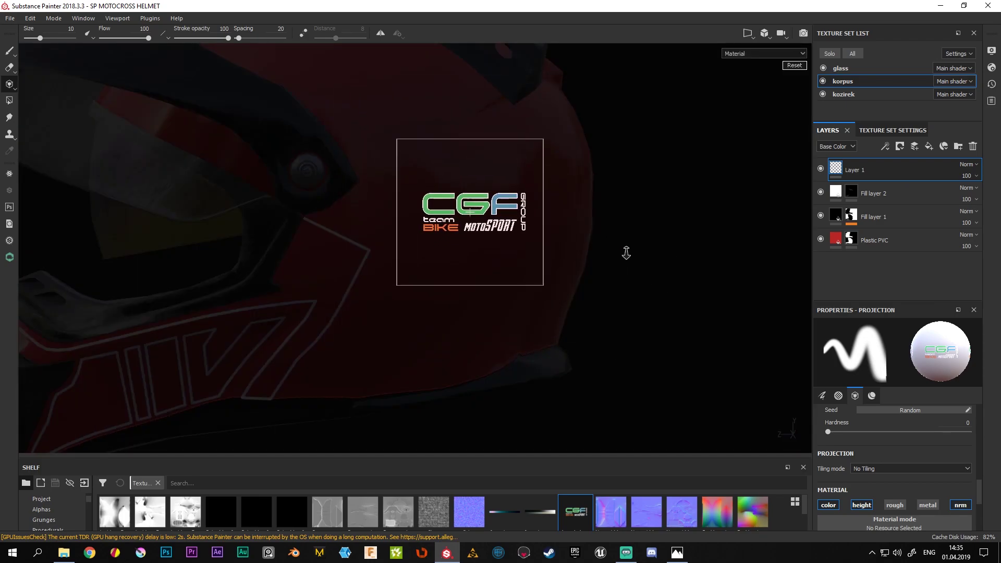
{"action": "mouse_move", "coordinate": [649, 251]}
{"action": "left_mouse_down"}
{"action": "mouse_move", "coordinate": [648, 217]}
{"action": "mouse_move", "coordinate": [556, 123]}
{"action": "left_mouse_up"}
{"action": "mouse_move", "coordinate": [556, 123]}
{"action": "middle_mouse_down"}
{"action": "mouse_move", "coordinate": [428, 314]}
{"action": "mouse_move", "coordinate": [433, 308]}
{"action": "middle_mouse_up"}
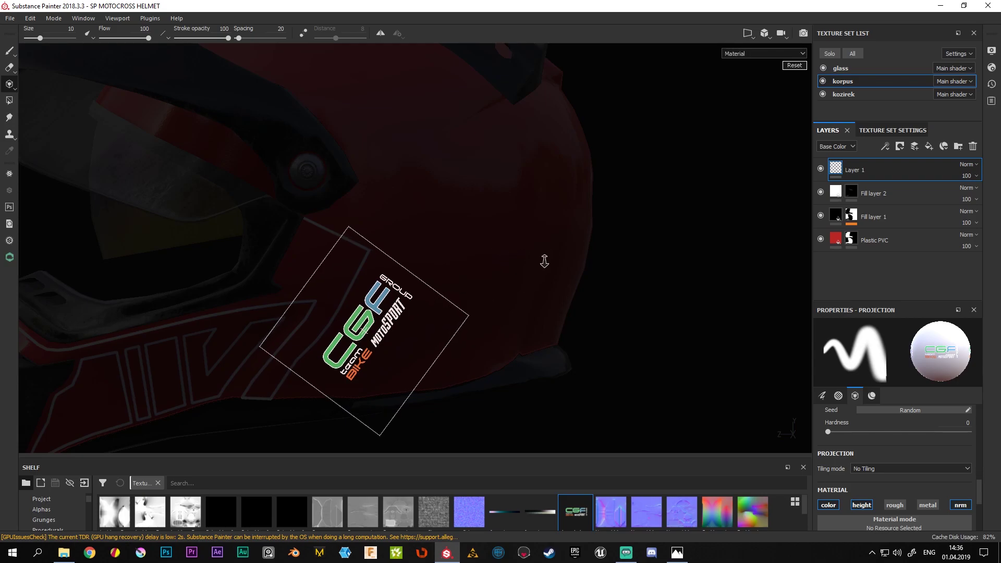
{"action": "right_click_drag", "start_coordinate": [543, 259], "coordinate": [558, 272]}
{"action": "left_click_drag", "start_coordinate": [609, 267], "coordinate": [596, 253]}
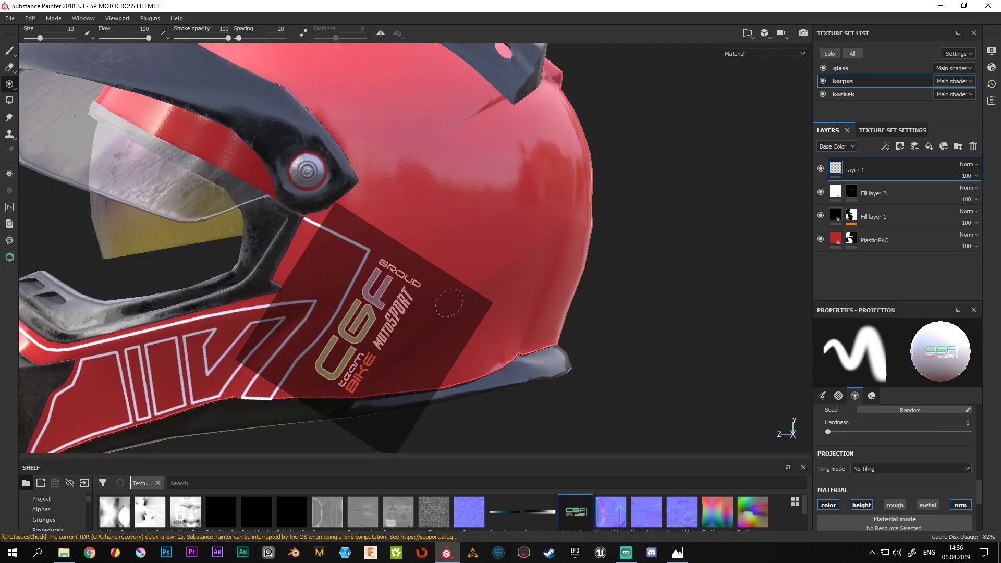
{"action": "key", "text": "s"}
{"action": "left_click_drag", "start_coordinate": [401, 308], "coordinate": [397, 318]}
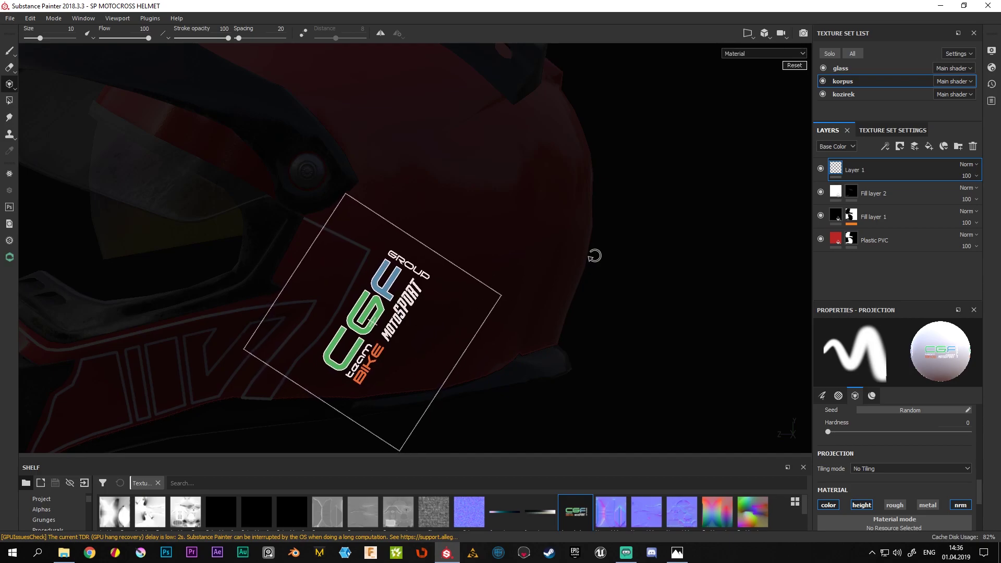
{"action": "left_click_drag", "start_coordinate": [594, 254], "coordinate": [596, 260]}
{"action": "middle_click_drag", "start_coordinate": [437, 297], "coordinate": [441, 292]}
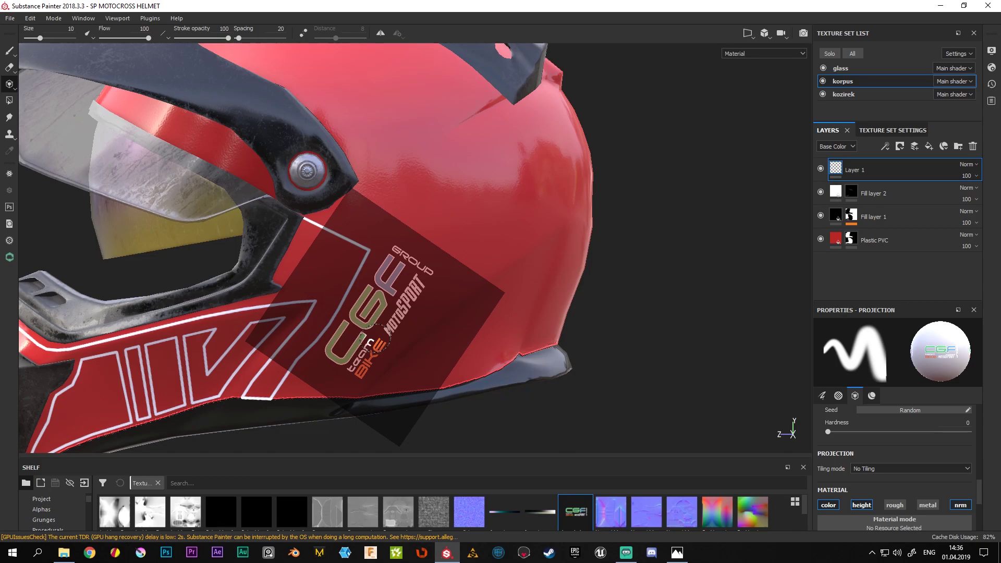
With brush size 38.48 and hardness 1, paint the full-colour logo, then return to the Paint tool
{"action": "left_click", "coordinate": [367, 336]}
{"action": "right_click_drag", "start_coordinate": [379, 288], "coordinate": [412, 288], "text": "ctrl"}
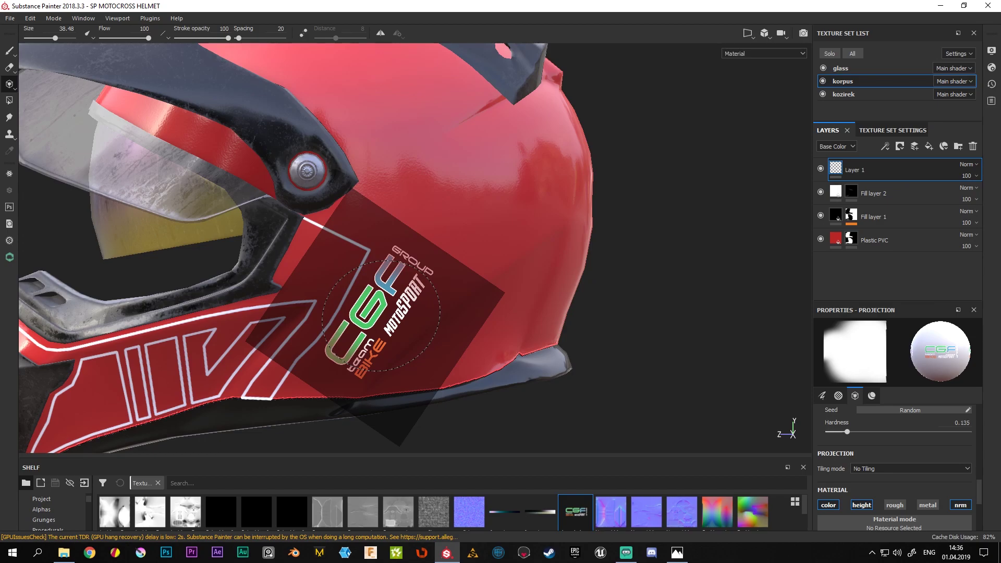
{"action": "right_click_drag", "start_coordinate": [381, 311], "coordinate": [380, 260], "text": "ctrl"}
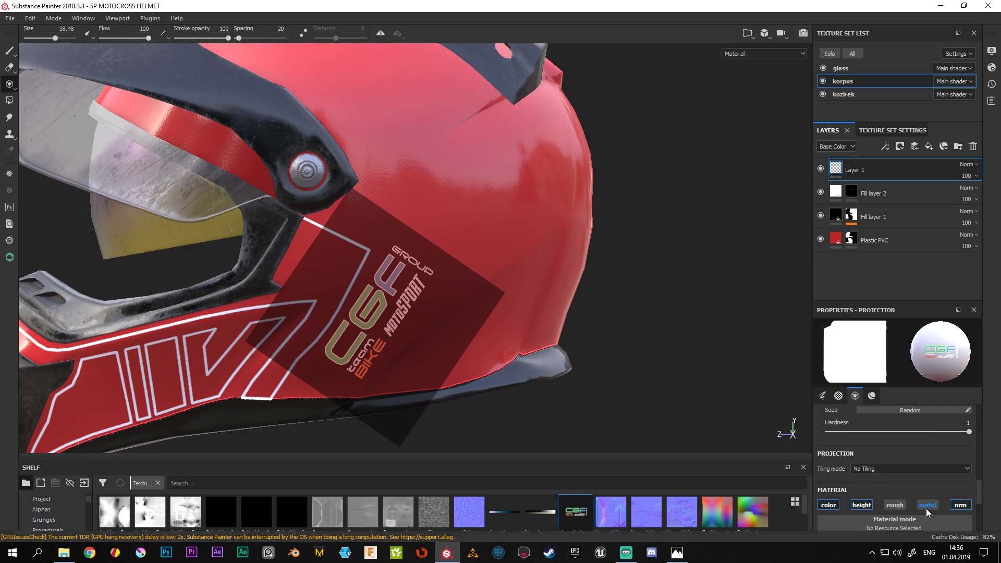
{"action": "left_click_drag", "start_coordinate": [381, 307], "coordinate": [408, 256]}
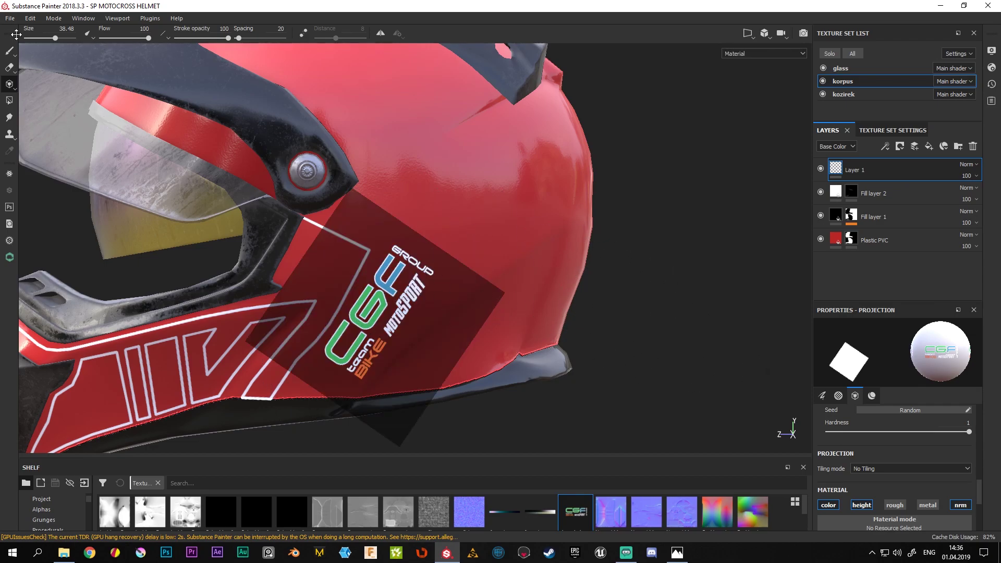
{"action": "left_click", "coordinate": [10, 50]}
{"action": "mouse_move", "coordinate": [393, 232]}
{"action": "left_mouse_down", "text": "alt"}
{"action": "mouse_move", "coordinate": [281, 309]}
{"action": "mouse_move", "coordinate": [362, 216]}
{"action": "left_mouse_up", "text": "alt"}
{"action": "right_click_drag", "start_coordinate": [362, 217], "coordinate": [445, 276], "text": "alt"}
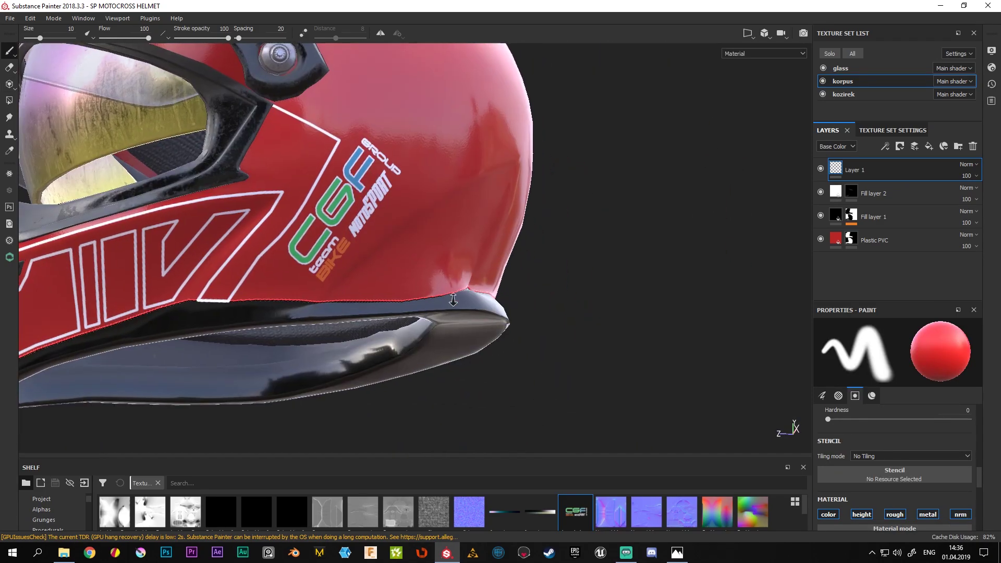
{"action": "mouse_move", "coordinate": [445, 277]}
{"action": "left_mouse_down", "text": "alt"}
{"action": "mouse_move", "coordinate": [398, 235]}
{"action": "mouse_move", "coordinate": [399, 324]}
{"action": "mouse_move", "coordinate": [384, 108]}
{"action": "left_mouse_up", "text": "alt"}
{"action": "scroll", "coordinate": [384, 107], "scroll_direction": "down", "scroll_amount": 5}
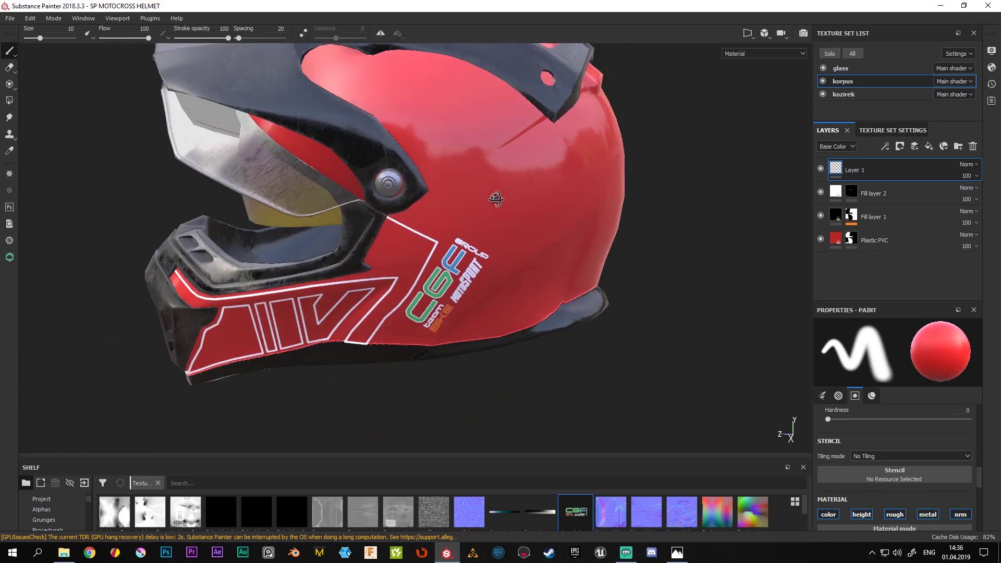
{"action": "left_click", "coordinate": [893, 131]}
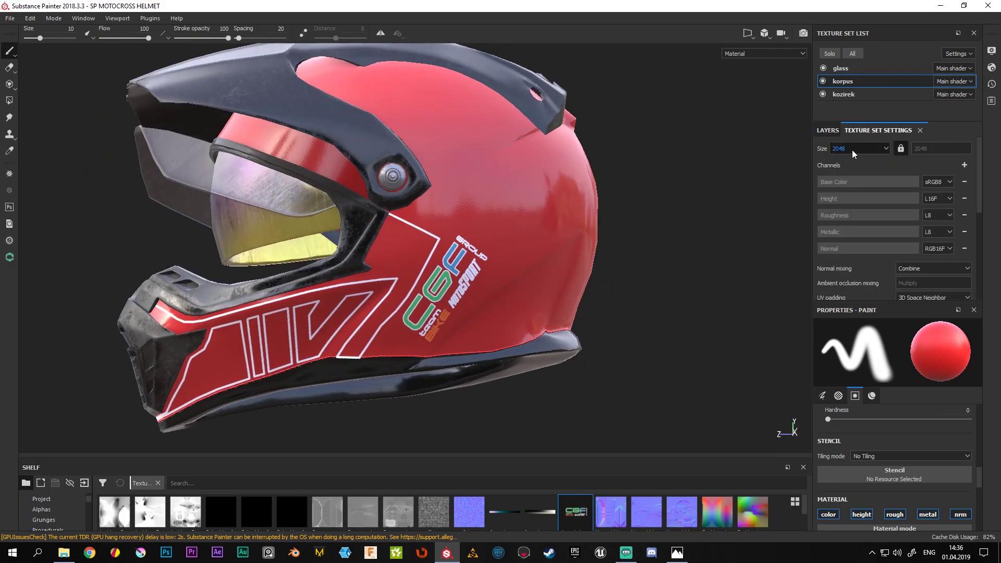
{"action": "left_click", "coordinate": [829, 130]}
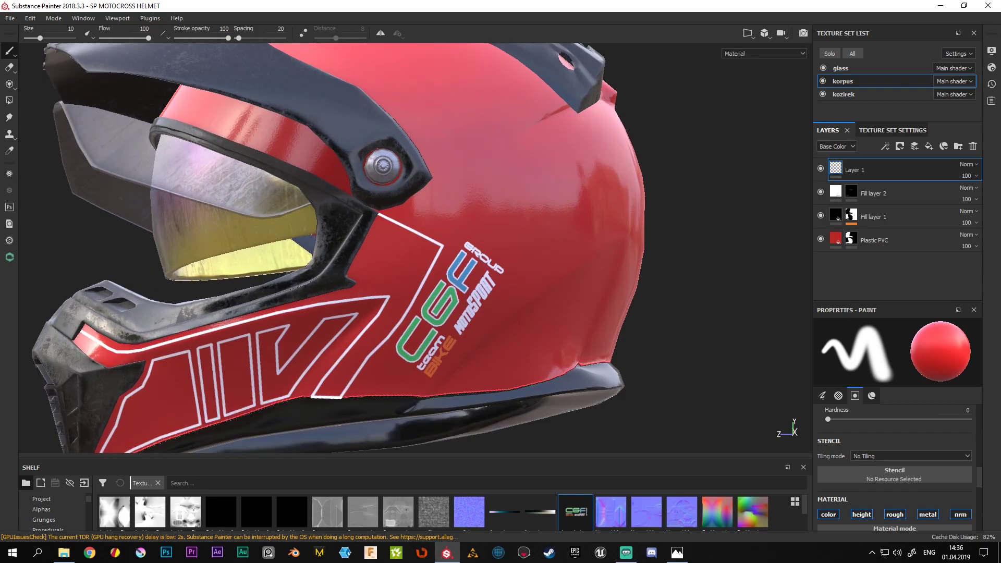
{"action": "mouse_move", "coordinate": [423, 207]}
{"action": "right_mouse_down", "text": "alt"}
{"action": "mouse_move", "coordinate": [437, 212]}
{"action": "mouse_move", "coordinate": [433, 229]}
{"action": "right_mouse_up", "text": "alt"}
{"action": "mouse_move", "coordinate": [432, 230]}
{"action": "left_mouse_down", "text": "alt"}
{"action": "mouse_move", "coordinate": [430, 242]}
{"action": "mouse_move", "coordinate": [593, 224]}
{"action": "mouse_move", "coordinate": [615, 259]}
{"action": "mouse_move", "coordinate": [210, 266]}
{"action": "mouse_move", "coordinate": [390, 245]}
{"action": "left_mouse_up", "text": "alt"}
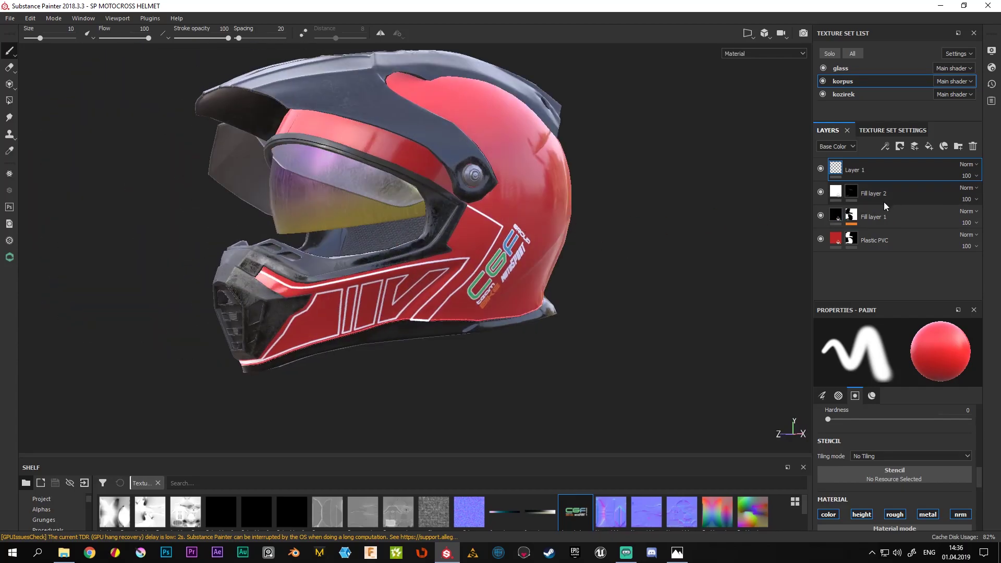
Select Fill layer 2's mask, enable mirror symmetry, and orbit to view the helmet's back
{"action": "left_click", "coordinate": [853, 195]}
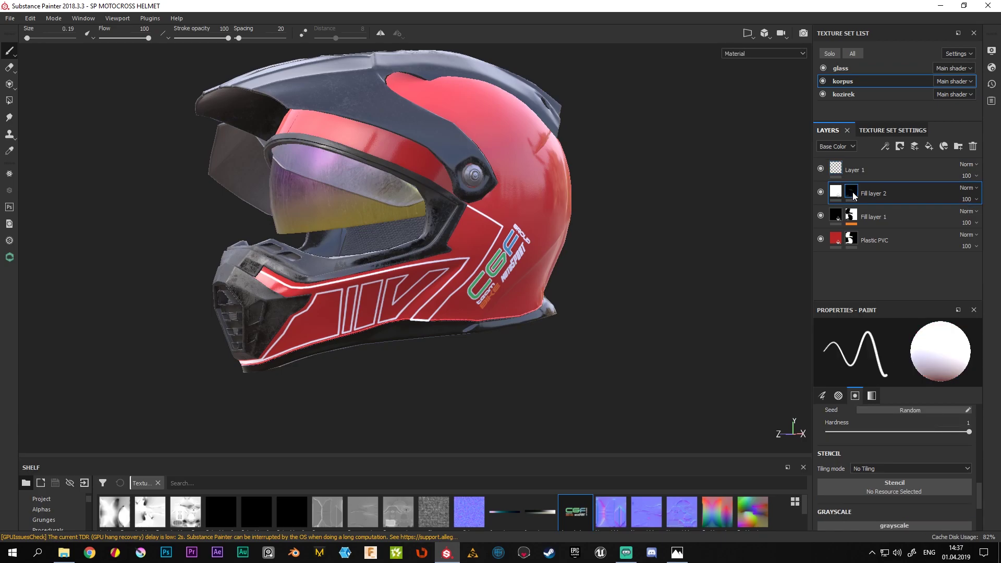
{"action": "left_click", "coordinate": [380, 33]}
{"action": "left_click_drag", "start_coordinate": [609, 159], "coordinate": [522, 173], "text": "alt"}
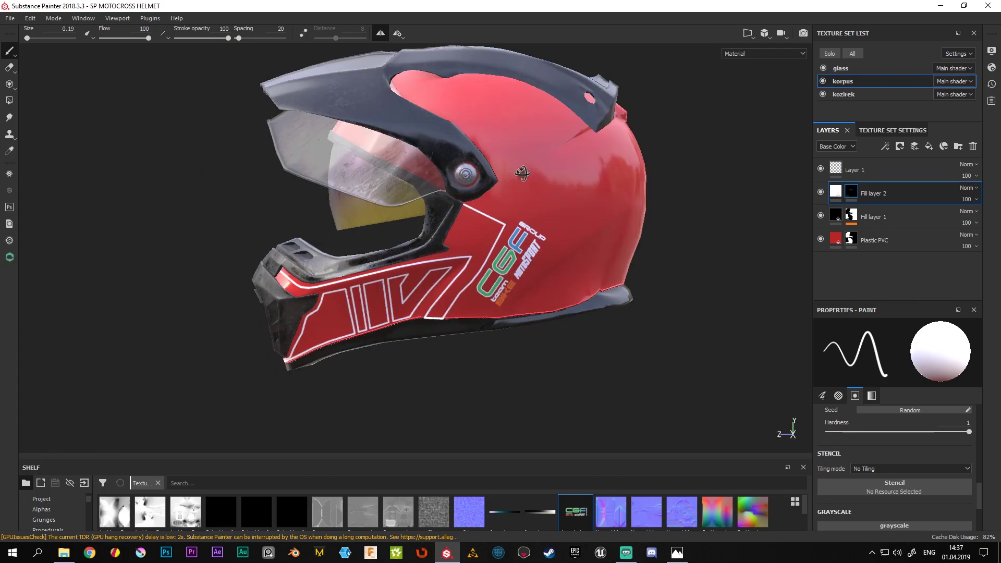
{"action": "scroll", "coordinate": [566, 212], "scroll_direction": "up", "scroll_amount": 5}
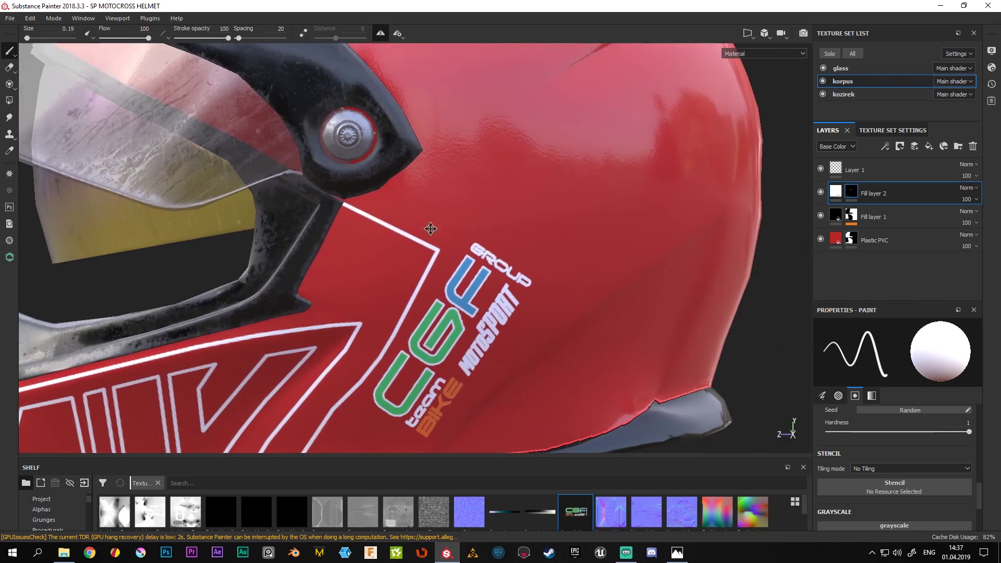
{"action": "scroll", "coordinate": [360, 192], "scroll_direction": "down", "scroll_amount": 3}
{"action": "mouse_move", "coordinate": [359, 192]}
{"action": "left_mouse_down", "text": "alt"}
{"action": "mouse_move", "coordinate": [405, 403]}
{"action": "mouse_move", "coordinate": [473, 321]}
{"action": "left_mouse_up", "text": "alt"}
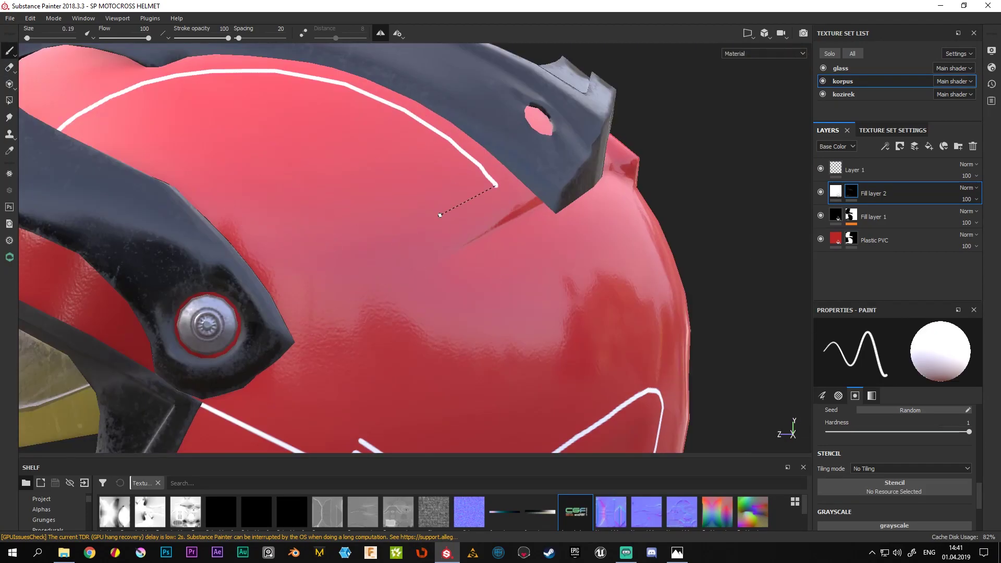
{"action": "mouse_move", "coordinate": [473, 321]}
{"action": "left_mouse_down", "text": "alt"}
{"action": "mouse_move", "coordinate": [376, 186]}
{"action": "mouse_move", "coordinate": [561, 307]}
{"action": "mouse_move", "coordinate": [460, 152]}
{"action": "mouse_move", "coordinate": [407, 232]}
{"action": "mouse_move", "coordinate": [699, 116]}
{"action": "mouse_move", "coordinate": [240, 411]}
{"action": "mouse_move", "coordinate": [452, 139]}
{"action": "mouse_move", "coordinate": [365, 208]}
{"action": "mouse_move", "coordinate": [188, 128]}
{"action": "left_mouse_up", "text": "alt"}
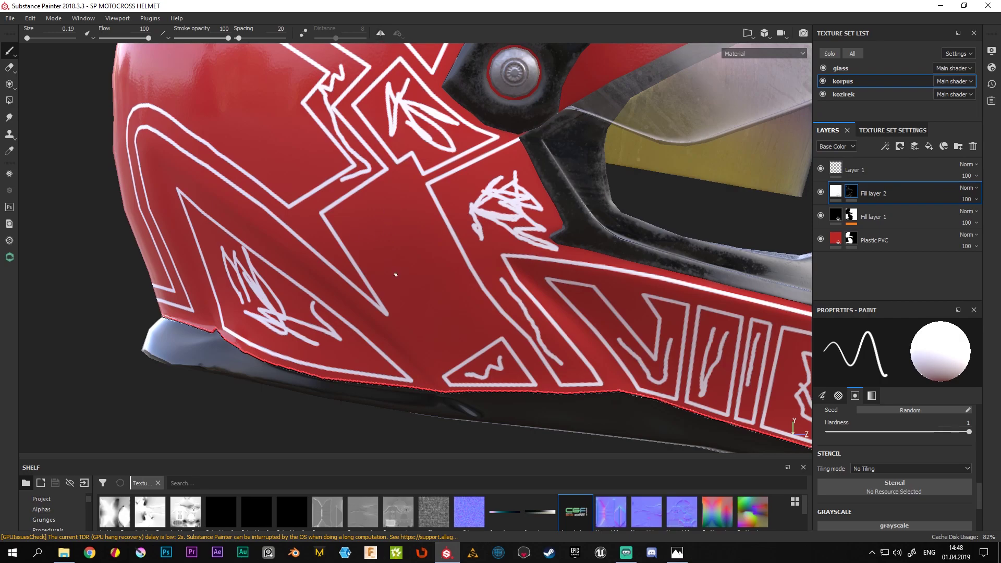
Paint straight white lines between decal corners, then zoom onto the chin-guard edge stripe
{"action": "scroll", "coordinate": [415, 268], "scroll_direction": "up", "scroll_amount": 2}
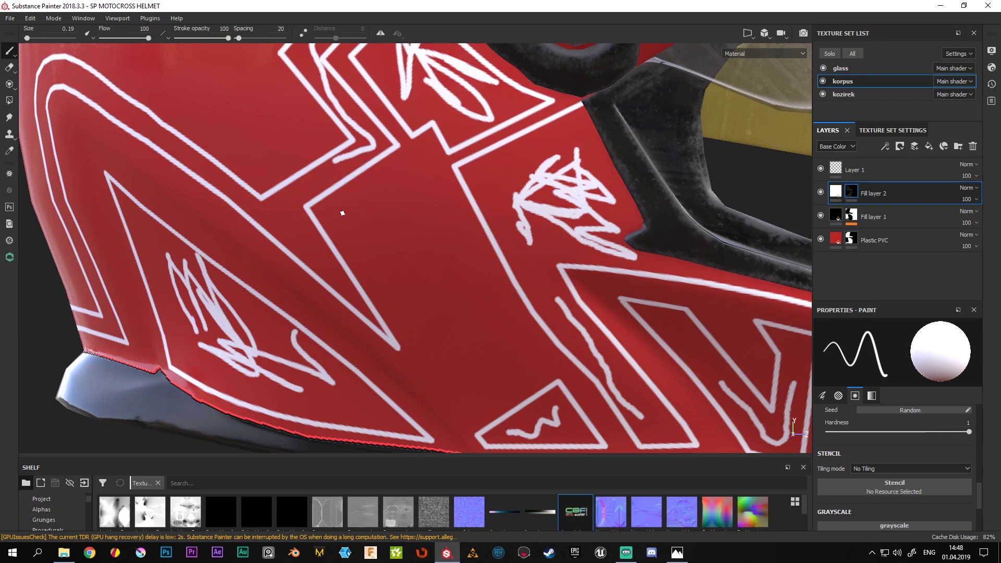
{"action": "left_click", "coordinate": [424, 162], "text": "shift"}
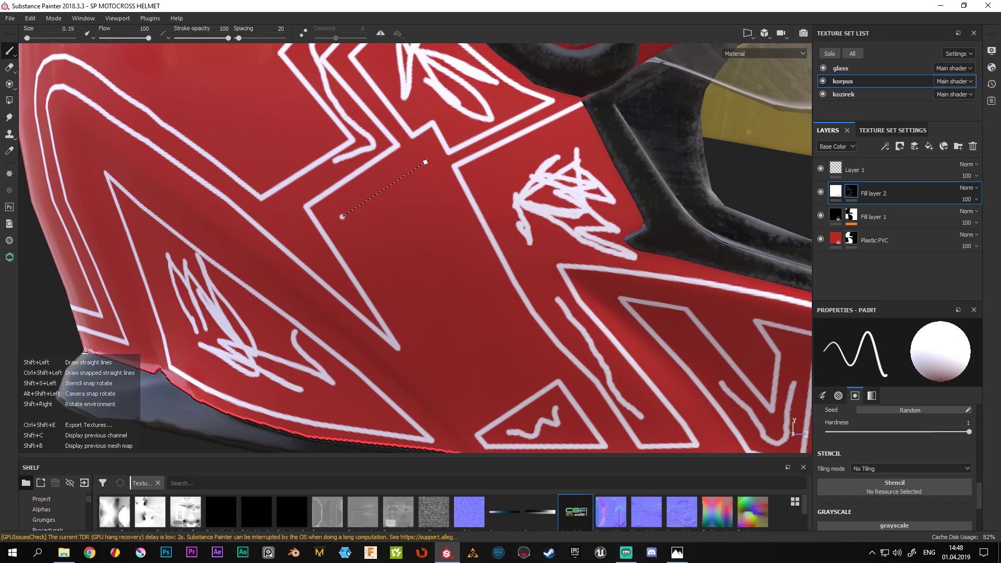
{"action": "left_click", "coordinate": [539, 362], "text": "shift"}
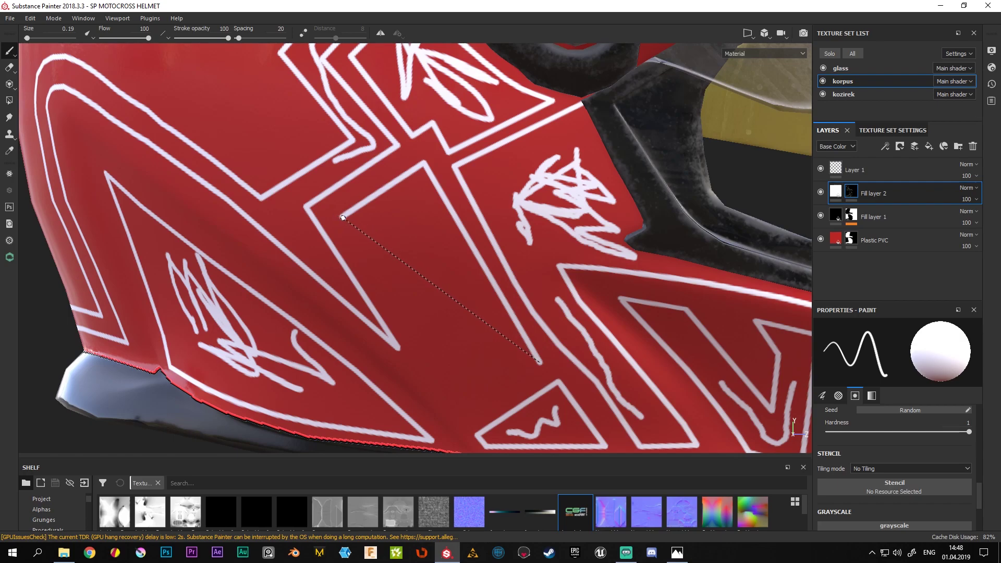
{"action": "left_click", "coordinate": [342, 216], "text": "shift"}
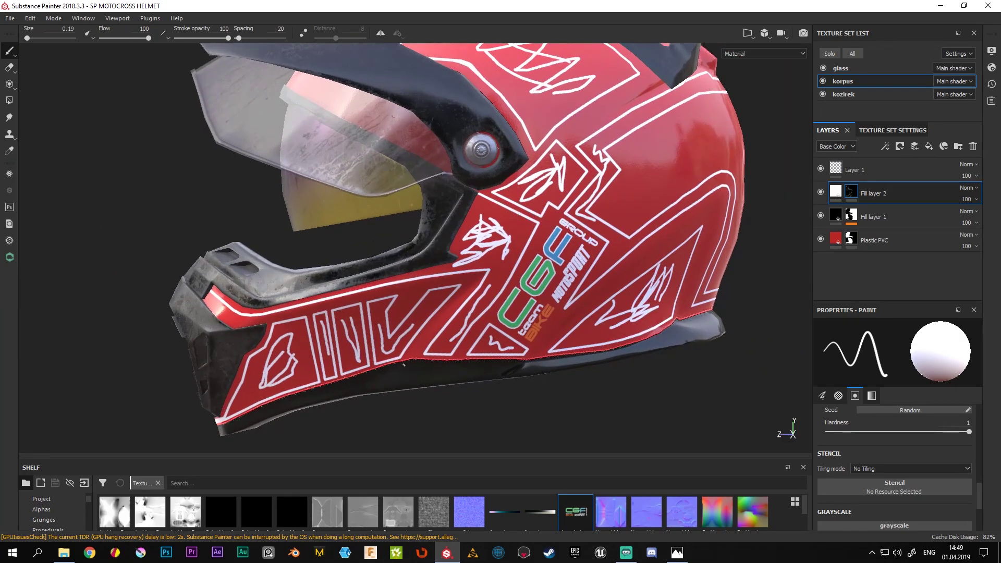
{"action": "left_click_drag", "start_coordinate": [459, 365], "coordinate": [436, 316], "text": "alt"}
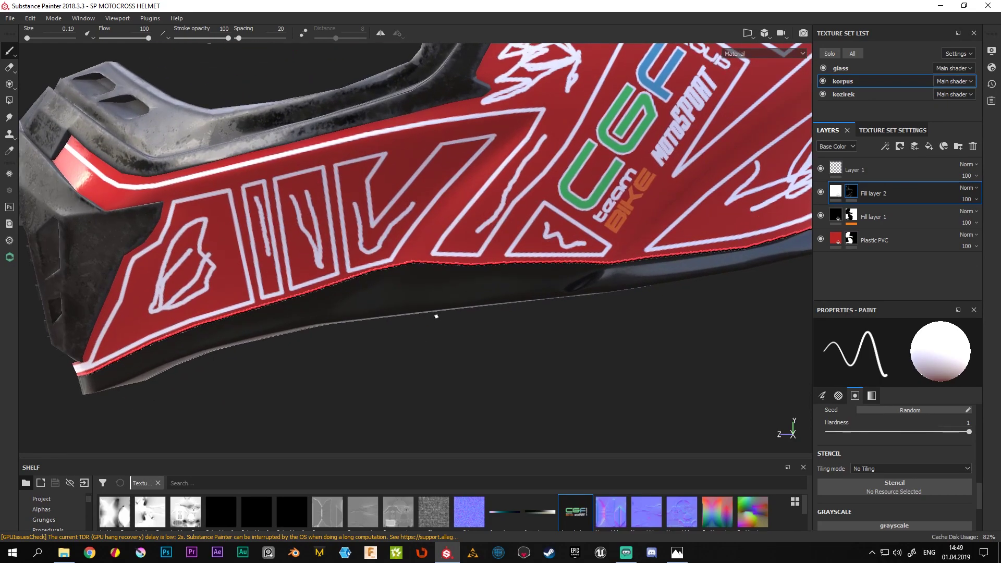
{"action": "right_click_drag", "start_coordinate": [579, 235], "coordinate": [433, 268], "text": "alt"}
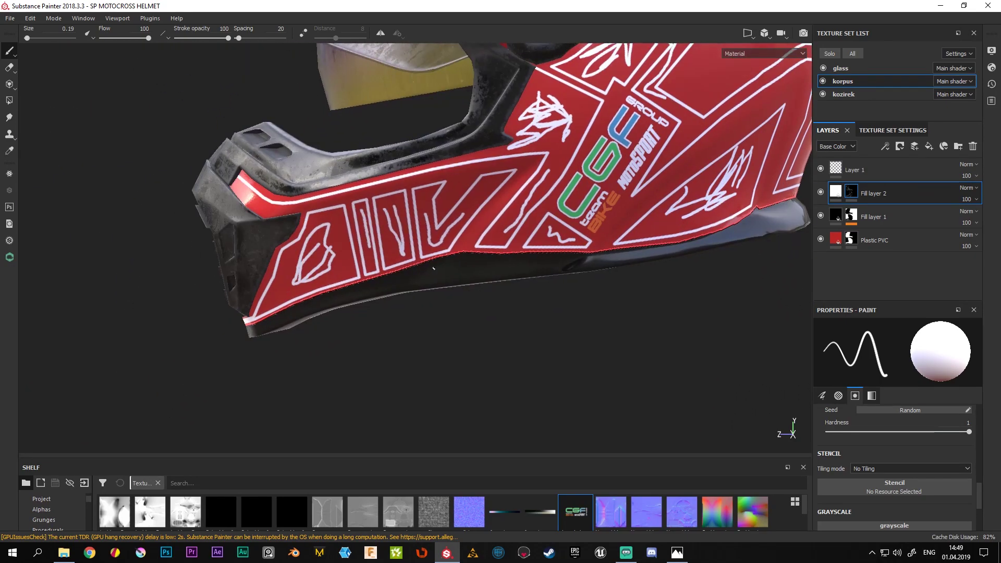
{"action": "mouse_move", "coordinate": [393, 261]}
{"action": "right_mouse_down", "text": "alt"}
{"action": "mouse_move", "coordinate": [387, 283]}
{"action": "mouse_move", "coordinate": [416, 329]}
{"action": "mouse_move", "coordinate": [442, 299]}
{"action": "mouse_move", "coordinate": [429, 298]}
{"action": "right_mouse_up", "text": "alt"}
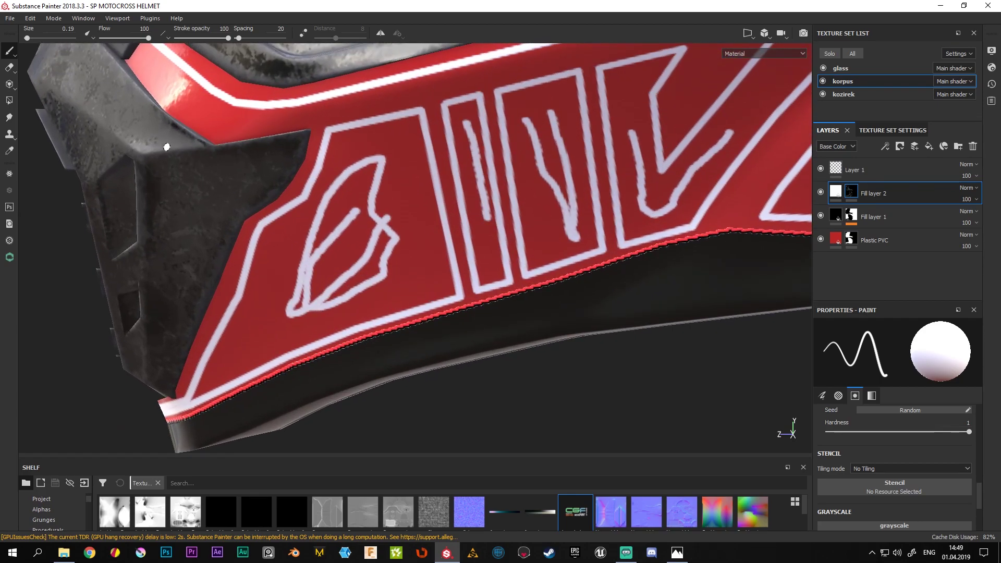
{"action": "mouse_move", "coordinate": [167, 147]}
{"action": "right_mouse_down", "text": "alt"}
{"action": "mouse_move", "coordinate": [263, 280]}
{"action": "mouse_move", "coordinate": [471, 290]}
{"action": "mouse_move", "coordinate": [167, 339]}
{"action": "mouse_move", "coordinate": [551, 191]}
{"action": "right_mouse_up", "text": "alt"}
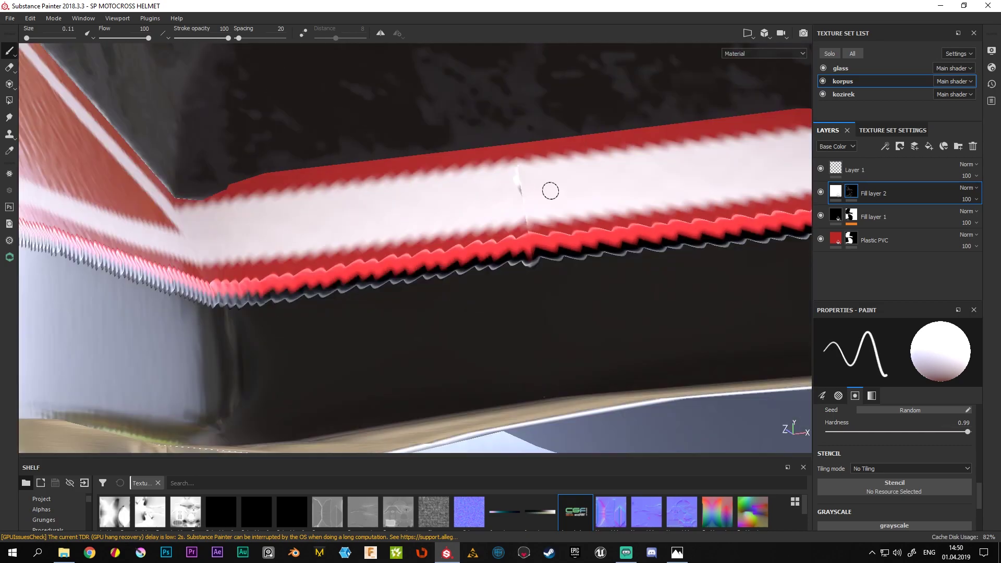
Fill the chin-edge decal and the number decal outline with white
{"action": "left_click_drag", "start_coordinate": [551, 191], "coordinate": [307, 191], "text": "alt"}
{"action": "mouse_move", "coordinate": [307, 190]}
{"action": "right_mouse_down", "text": "alt"}
{"action": "mouse_move", "coordinate": [119, 347]}
{"action": "mouse_move", "coordinate": [389, 212]}
{"action": "right_mouse_up", "text": "alt"}
{"action": "right_click_drag", "start_coordinate": [349, 240], "coordinate": [495, 349], "text": "ctrl"}
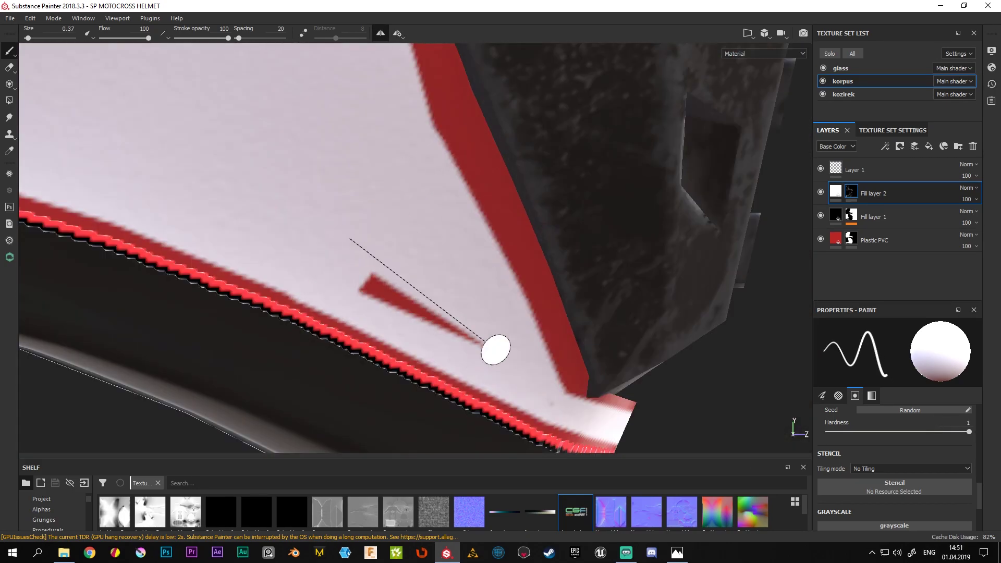
{"action": "mouse_move", "coordinate": [495, 349]}
{"action": "left_mouse_down", "text": "alt"}
{"action": "mouse_move", "coordinate": [286, 93]}
{"action": "mouse_move", "coordinate": [308, 139]}
{"action": "left_mouse_up", "text": "alt"}
{"action": "right_click_drag", "start_coordinate": [308, 139], "coordinate": [469, 90], "text": "alt"}
{"action": "right_click_drag", "start_coordinate": [469, 91], "coordinate": [546, 78], "text": "ctrl"}
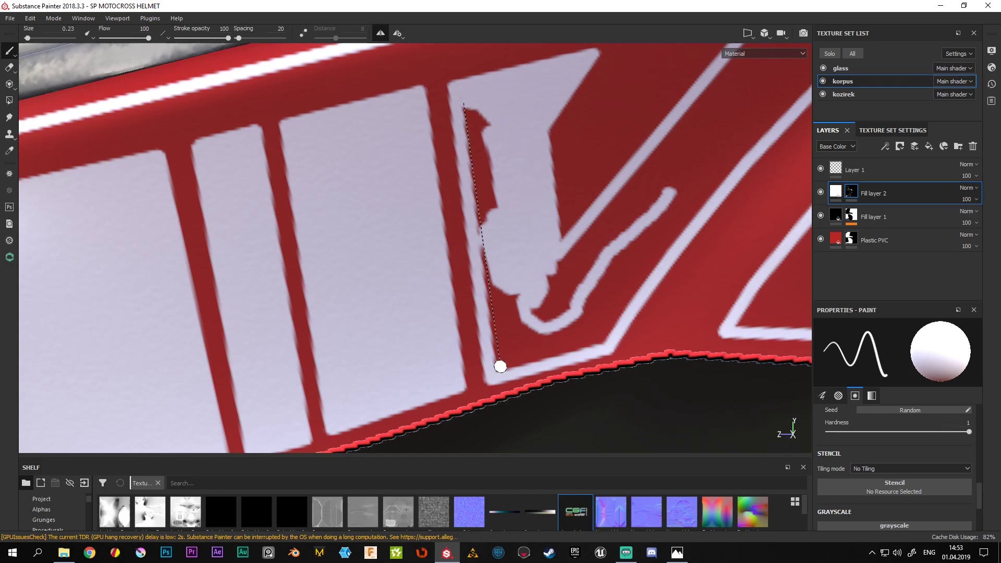
Fill the triangle decal beside BIKE and the large shape beside the CGF logo white
{"action": "left_click_drag", "start_coordinate": [500, 367], "coordinate": [438, 268], "text": "alt"}
{"action": "left_click_drag", "start_coordinate": [339, 440], "coordinate": [590, 306], "text": "alt"}
{"action": "right_click_drag", "start_coordinate": [589, 306], "coordinate": [365, 261], "text": "alt"}
{"action": "right_click_drag", "start_coordinate": [365, 260], "coordinate": [246, 238], "text": "ctrl"}
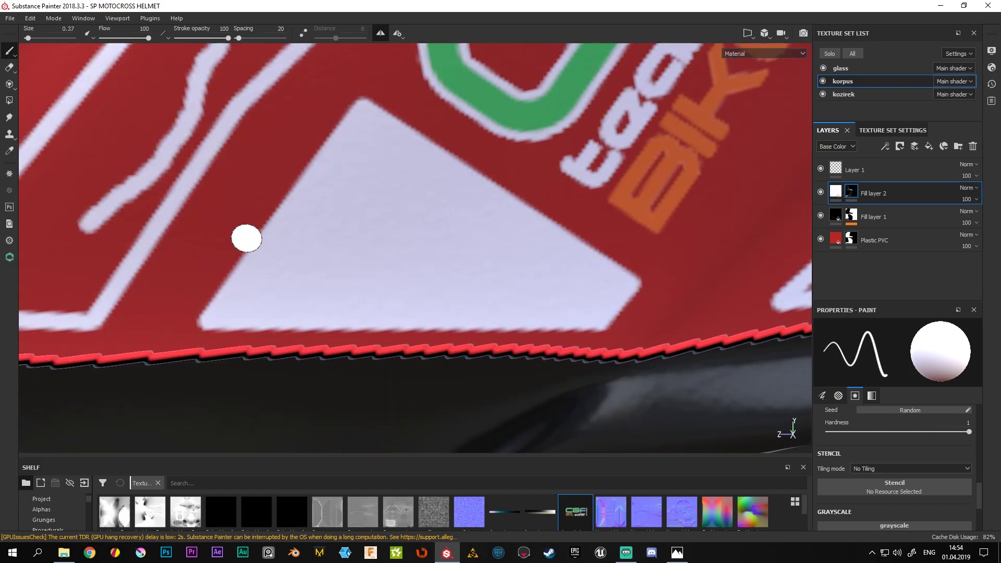
{"action": "mouse_move", "coordinate": [247, 238]}
{"action": "left_mouse_down", "text": "alt"}
{"action": "mouse_move", "coordinate": [402, 99]}
{"action": "mouse_move", "coordinate": [405, 276]}
{"action": "mouse_move", "coordinate": [103, 233]}
{"action": "mouse_move", "coordinate": [600, 200]}
{"action": "left_mouse_up", "text": "alt"}
{"action": "right_click_drag", "start_coordinate": [599, 199], "coordinate": [625, 199], "text": "ctrl"}
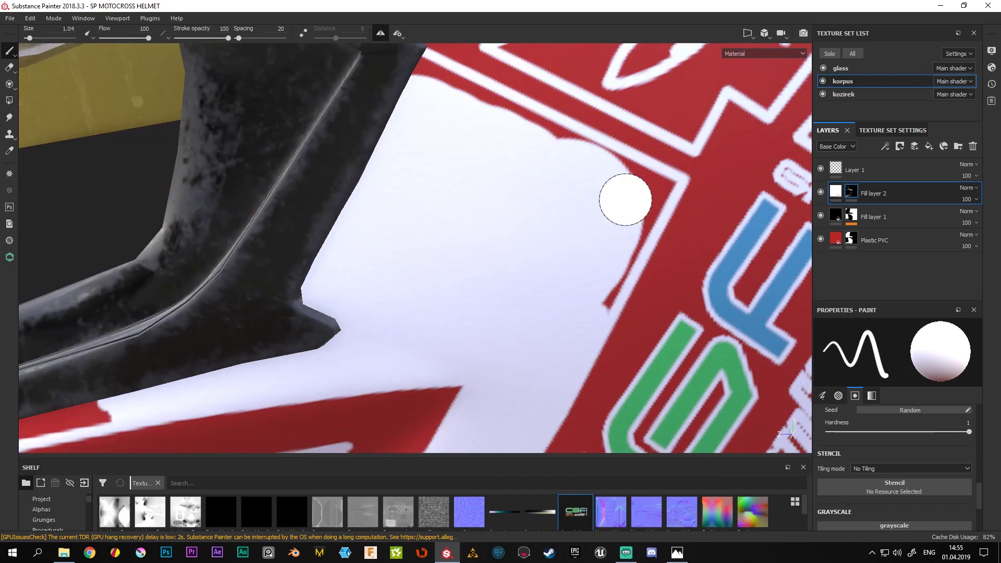
Fill the shape near the visor pivot, straighten its edge, and fill shapes near GROUP lettering
{"action": "mouse_move", "coordinate": [625, 200]}
{"action": "left_mouse_down", "text": "alt"}
{"action": "mouse_move", "coordinate": [140, 261]}
{"action": "mouse_move", "coordinate": [168, 217]}
{"action": "mouse_move", "coordinate": [554, 241]}
{"action": "left_mouse_up", "text": "alt"}
{"action": "right_click_drag", "start_coordinate": [554, 241], "coordinate": [128, 371], "text": "alt"}
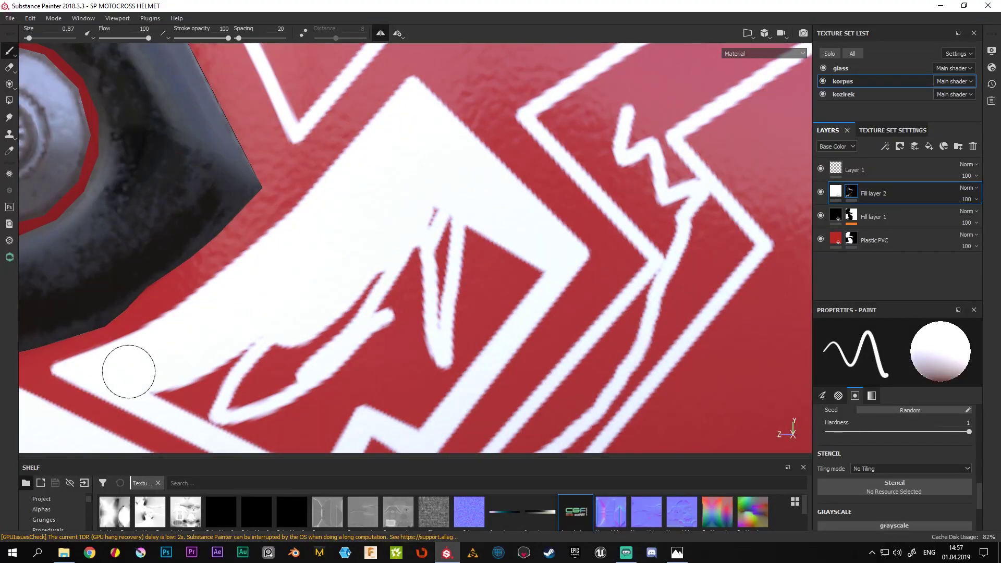
{"action": "left_click_drag", "start_coordinate": [128, 372], "coordinate": [559, 190], "text": "alt"}
{"action": "right_click_drag", "start_coordinate": [442, 306], "coordinate": [252, 282], "text": "alt"}
{"action": "left_click_drag", "start_coordinate": [252, 282], "coordinate": [396, 412], "text": "alt"}
{"action": "right_click_drag", "start_coordinate": [417, 411], "coordinate": [397, 412], "text": "ctrl"}
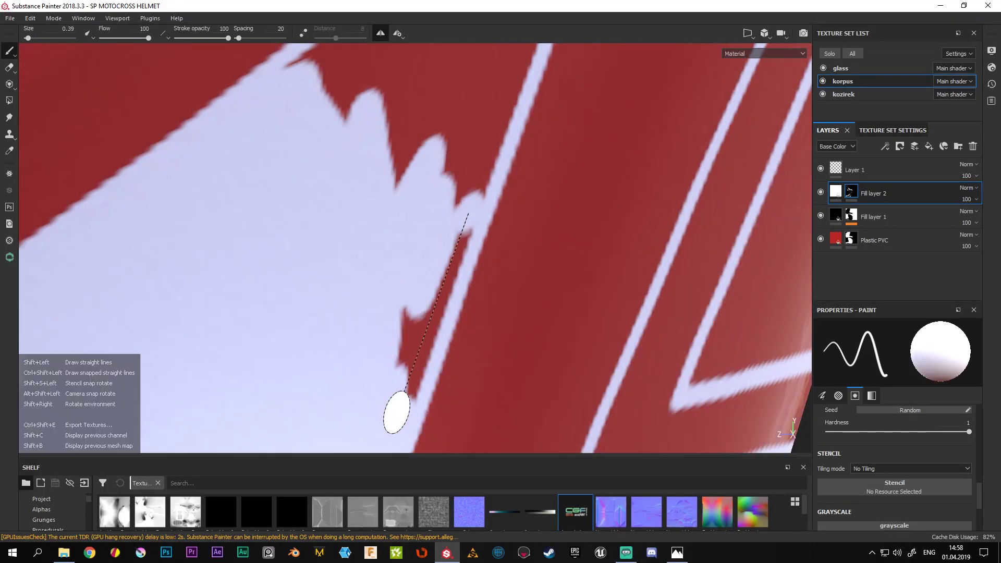
{"action": "mouse_move", "coordinate": [396, 412]}
{"action": "left_mouse_down", "text": "alt"}
{"action": "mouse_move", "coordinate": [440, 129]}
{"action": "mouse_move", "coordinate": [230, 339]}
{"action": "mouse_move", "coordinate": [382, 237]}
{"action": "left_mouse_up", "text": "alt"}
{"action": "mouse_move", "coordinate": [383, 237]}
{"action": "right_mouse_down", "text": "alt"}
{"action": "mouse_move", "coordinate": [103, 110]}
{"action": "mouse_move", "coordinate": [436, 312]}
{"action": "right_mouse_up", "text": "alt"}
{"action": "left_click_drag", "start_coordinate": [436, 313], "coordinate": [230, 275], "text": "alt"}
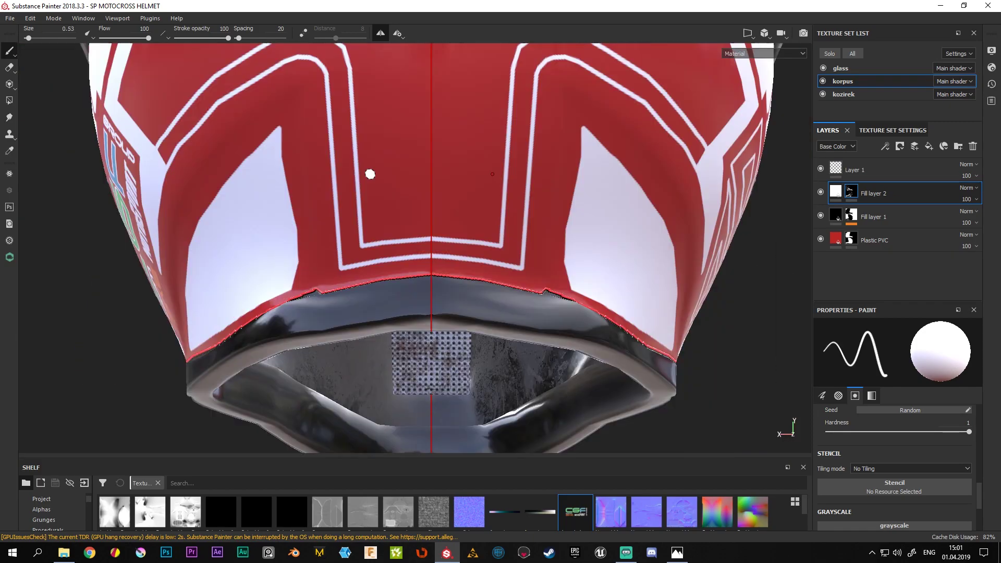
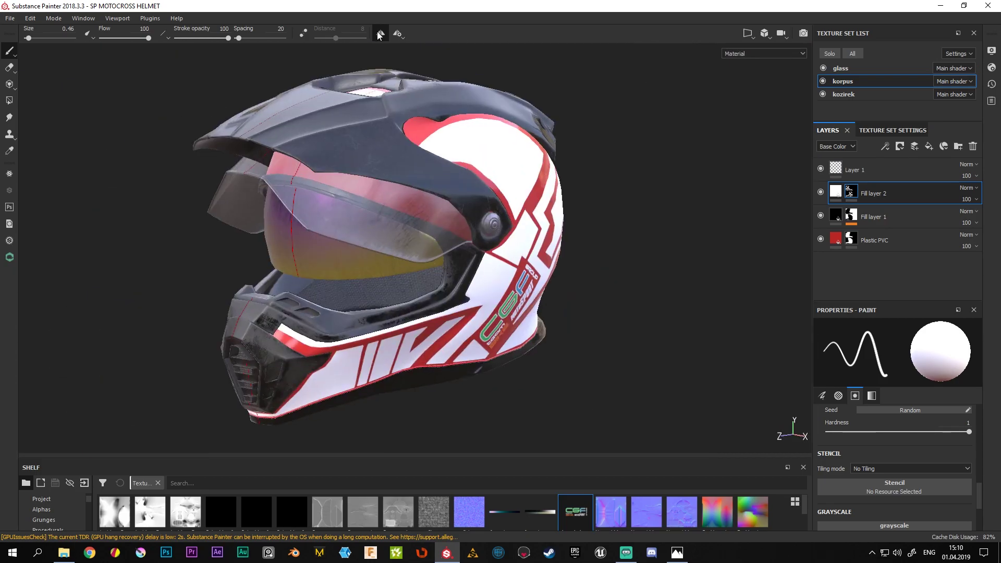
Orbit to a side-on view and zoom in on the CGF logo and visor
{"action": "left_click", "coordinate": [379, 35]}
{"action": "mouse_move", "coordinate": [631, 244]}
{"action": "left_mouse_down", "text": "alt"}
{"action": "mouse_move", "coordinate": [537, 265]}
{"action": "mouse_move", "coordinate": [633, 315]}
{"action": "left_mouse_up", "text": "alt"}
{"action": "scroll", "coordinate": [633, 315], "scroll_direction": "up", "scroll_amount": 3}
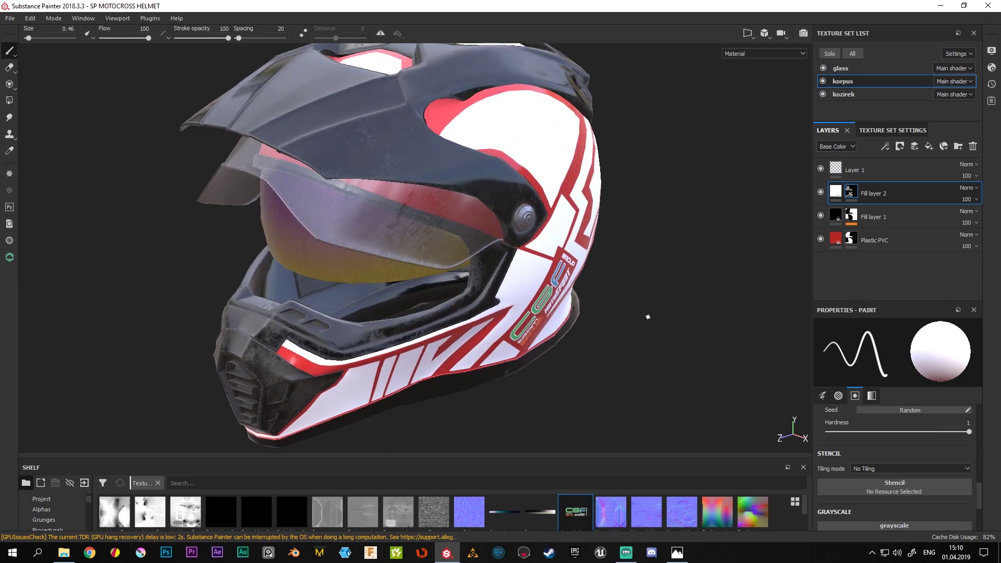
{"action": "key", "text": "ctrl"}
{"action": "left_click_drag", "start_coordinate": [523, 316], "coordinate": [603, 284], "text": "alt"}
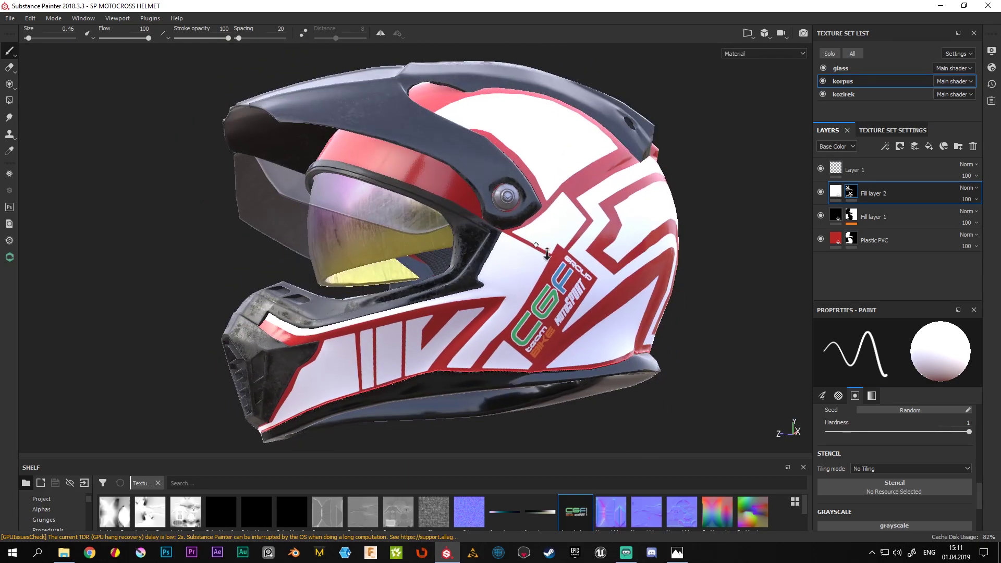
{"action": "scroll", "coordinate": [603, 284], "scroll_direction": "up", "scroll_amount": 3}
{"action": "scroll", "coordinate": [603, 284], "scroll_direction": "up", "scroll_amount": 2}
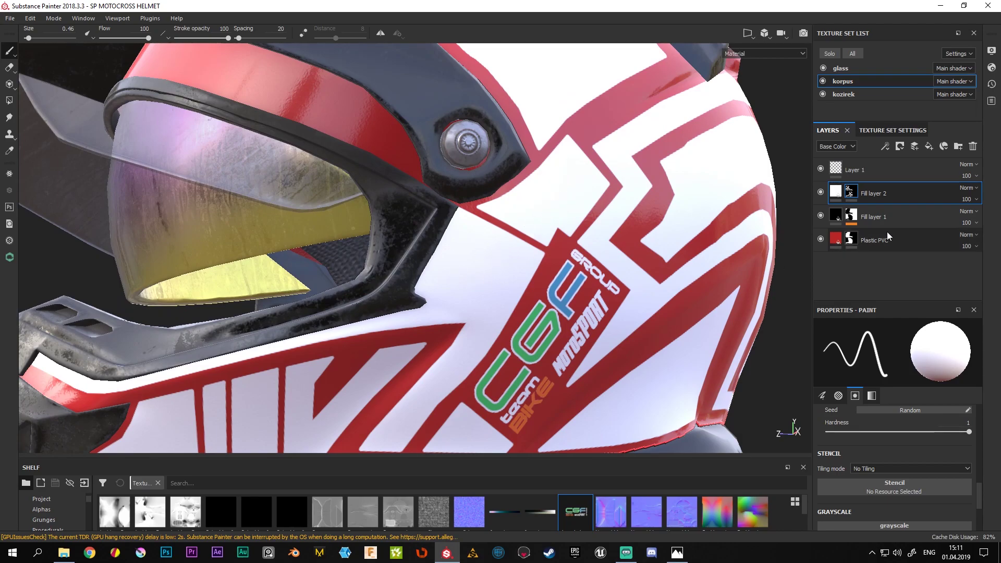
Set the korpus texture set size to 4096 and hide the panels for a full-window view
{"action": "left_click", "coordinate": [903, 132]}
{"action": "left_click", "coordinate": [859, 148]}
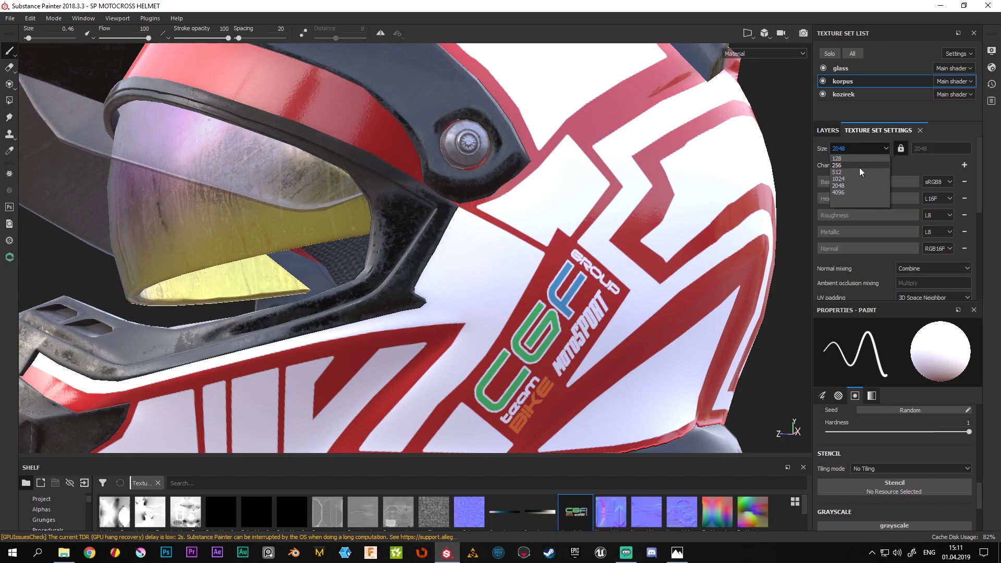
{"action": "left_click", "coordinate": [842, 193]}
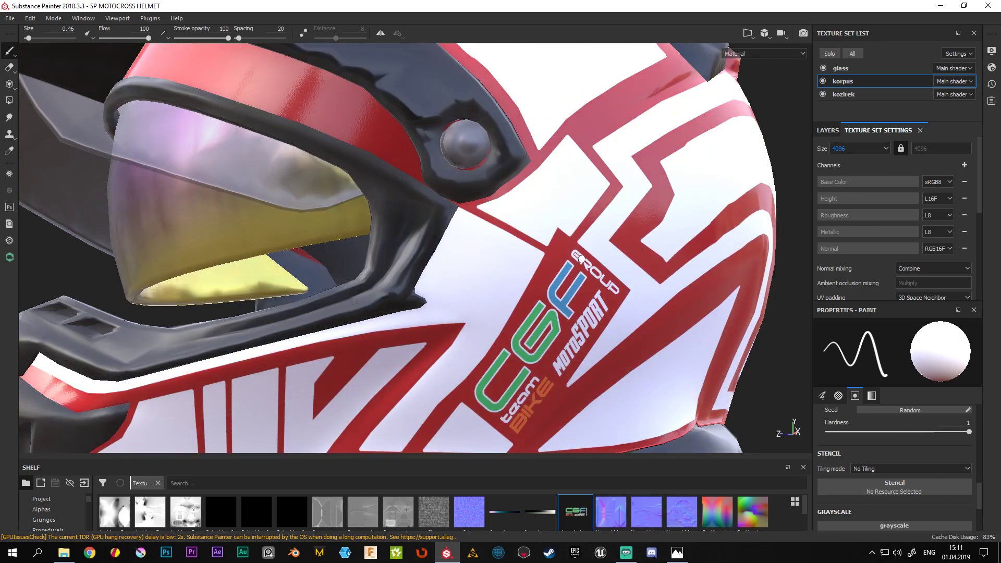
{"action": "mouse_move", "coordinate": [568, 294]}
{"action": "left_mouse_down", "text": "alt"}
{"action": "mouse_move", "coordinate": [476, 281]}
{"action": "mouse_move", "coordinate": [494, 246]}
{"action": "left_mouse_up", "text": "alt"}
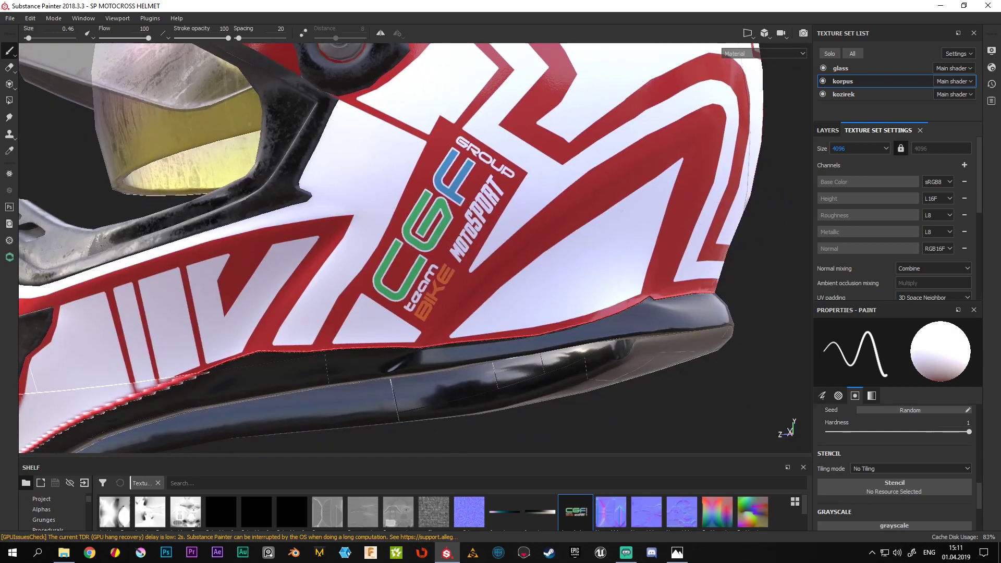
{"action": "key", "text": "Tab"}
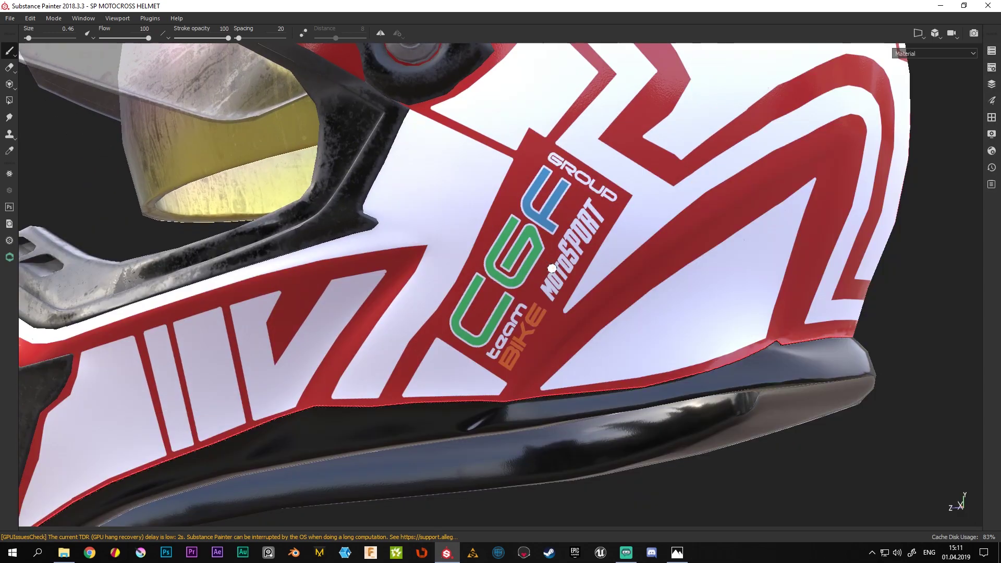
Orbit and zoom over the CGF logo, red-and-white side stripes and top strap
{"action": "mouse_move", "coordinate": [540, 211]}
{"action": "left_mouse_down", "text": "alt"}
{"action": "mouse_move", "coordinate": [522, 219]}
{"action": "mouse_move", "coordinate": [631, 364]}
{"action": "mouse_move", "coordinate": [586, 208]}
{"action": "mouse_move", "coordinate": [688, 259]}
{"action": "mouse_move", "coordinate": [670, 320]}
{"action": "left_mouse_up", "text": "alt"}
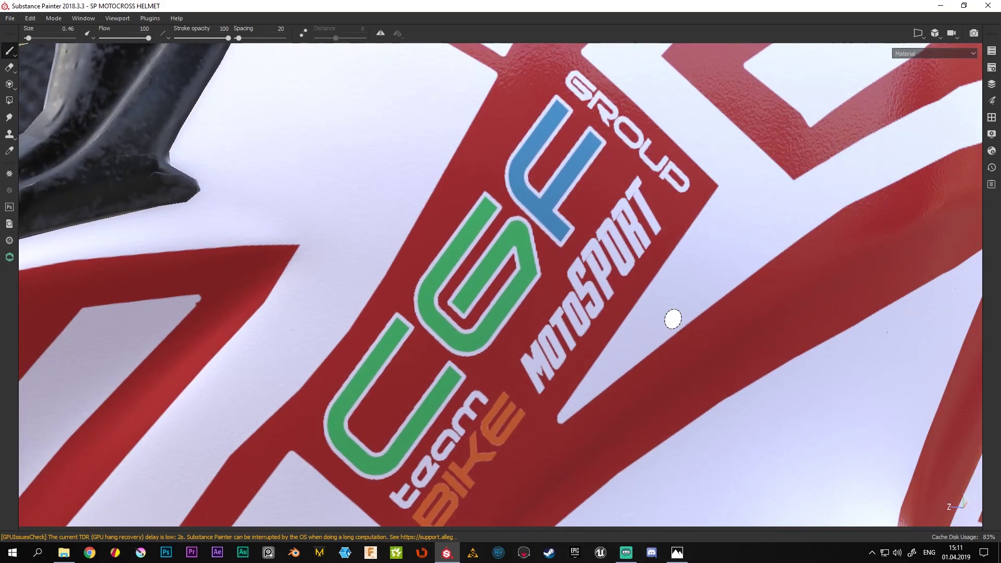
{"action": "right_click_drag", "start_coordinate": [417, 178], "coordinate": [387, 157], "text": "alt"}
{"action": "mouse_move", "coordinate": [387, 156]}
{"action": "left_mouse_down", "text": "alt"}
{"action": "mouse_move", "coordinate": [625, 227]}
{"action": "mouse_move", "coordinate": [608, 229]}
{"action": "left_mouse_up", "text": "alt"}
{"action": "middle_click_drag", "start_coordinate": [608, 230], "coordinate": [548, 354], "text": "alt"}
{"action": "right_click_drag", "start_coordinate": [548, 353], "coordinate": [463, 194], "text": "alt"}
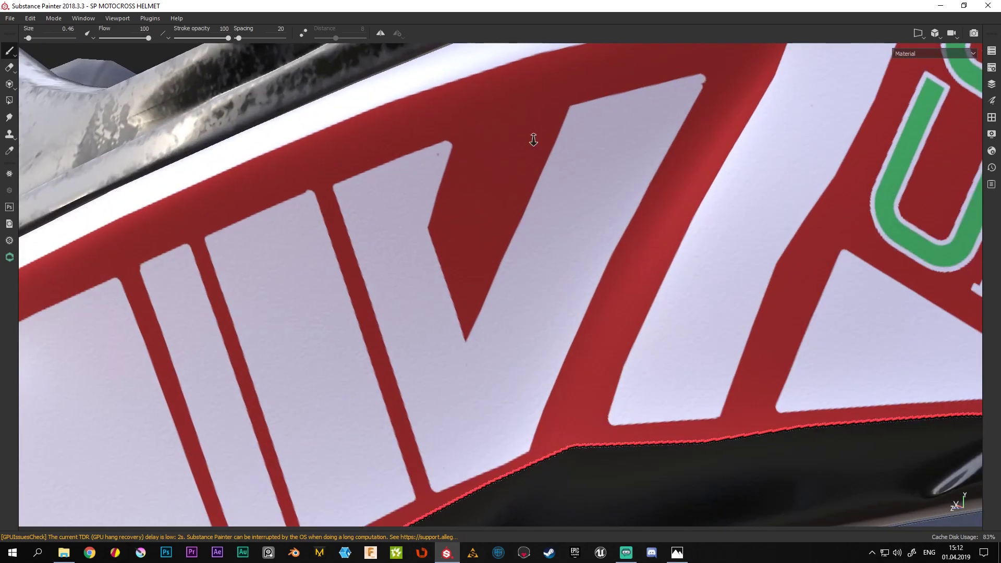
{"action": "left_click_drag", "start_coordinate": [534, 138], "coordinate": [619, 269], "text": "alt"}
{"action": "mouse_move", "coordinate": [619, 269]}
{"action": "right_mouse_down", "text": "alt"}
{"action": "mouse_move", "coordinate": [500, 233]}
{"action": "mouse_move", "coordinate": [351, 268]}
{"action": "mouse_move", "coordinate": [351, 287]}
{"action": "mouse_move", "coordinate": [427, 413]}
{"action": "mouse_move", "coordinate": [422, 375]}
{"action": "right_mouse_up", "text": "alt"}
{"action": "left_click_drag", "start_coordinate": [422, 375], "coordinate": [411, 304], "text": "alt"}
{"action": "right_click_drag", "start_coordinate": [411, 304], "coordinate": [490, 194], "text": "alt"}
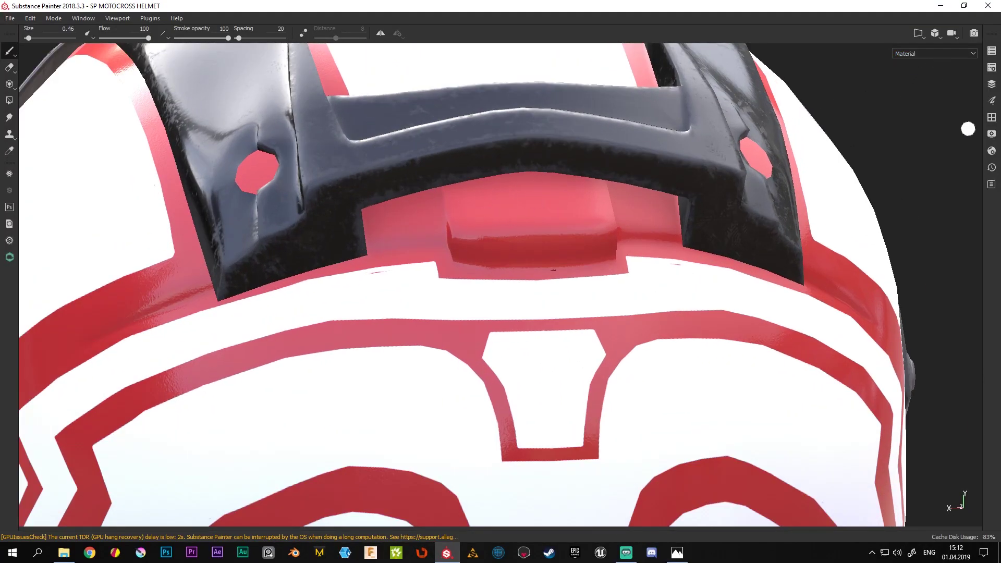
Restore the panels and confirm the texture size stays at 4096
{"action": "key", "text": "Tab"}
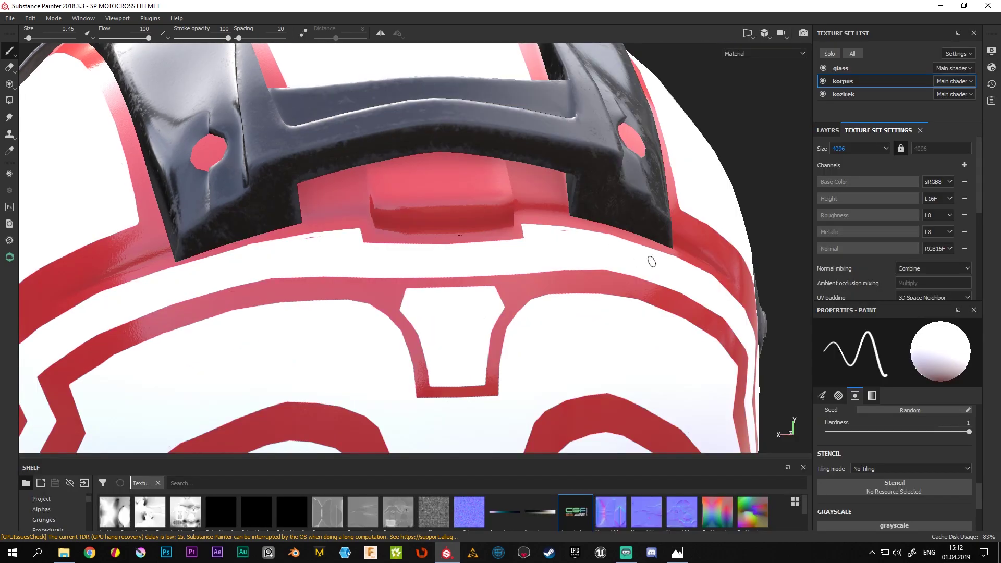
{"action": "left_click", "coordinate": [855, 149]}
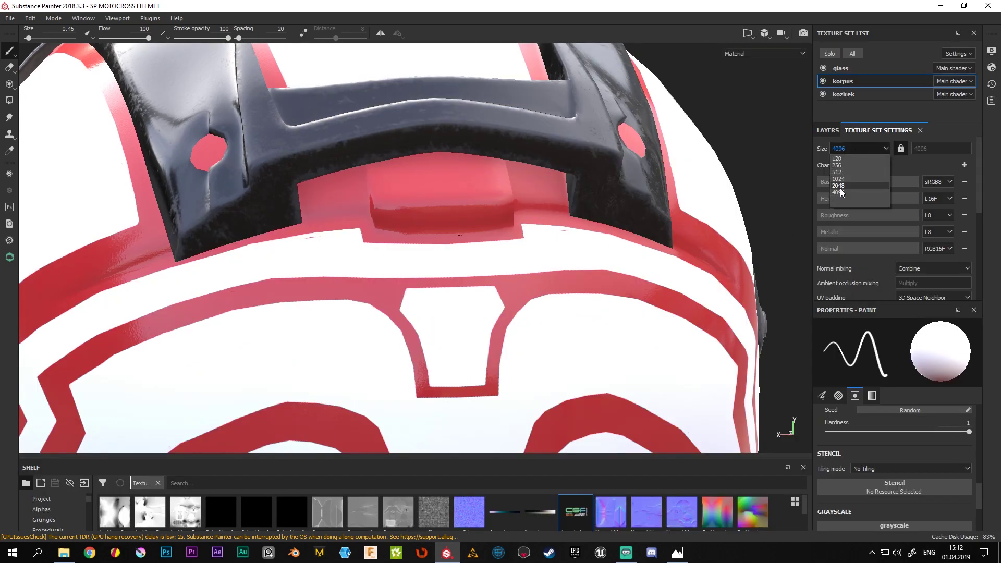
{"action": "key", "text": "Escape"}
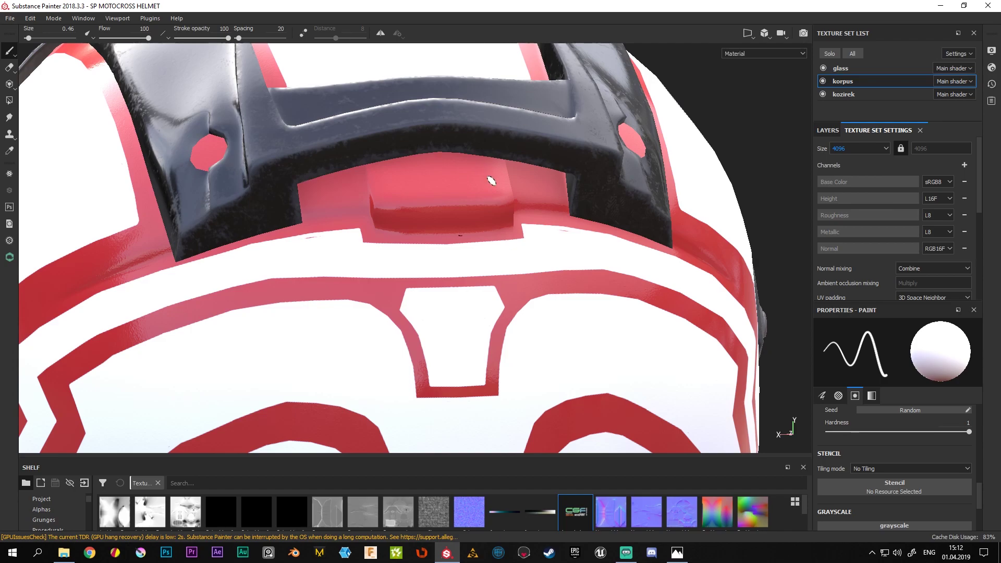
Face the front vent, enable symmetry, shrink the brush to about 0.1 and paint a dab
{"action": "left_click_drag", "start_coordinate": [587, 233], "coordinate": [553, 235], "text": "alt"}
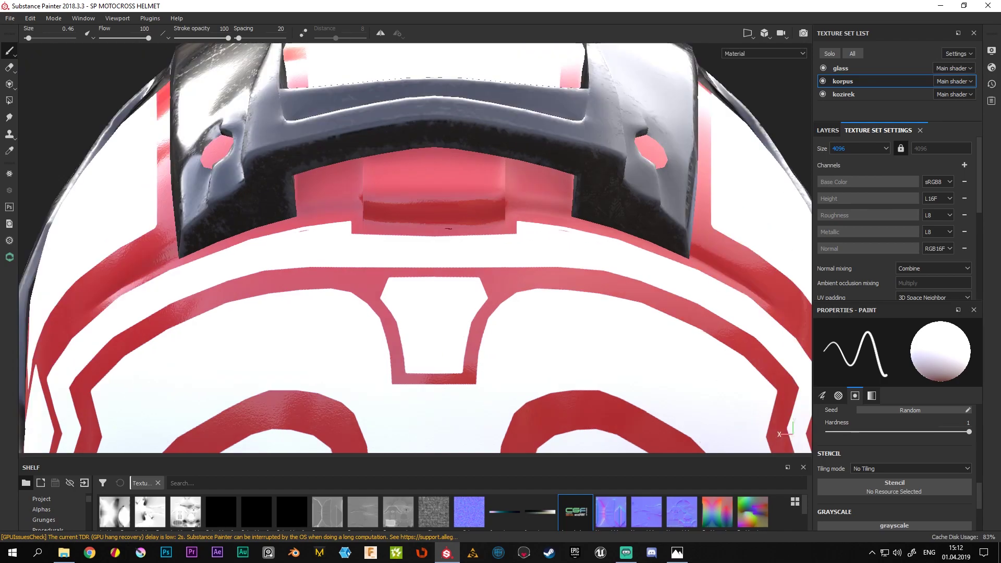
{"action": "right_click_drag", "start_coordinate": [431, 150], "coordinate": [385, 46], "text": "alt"}
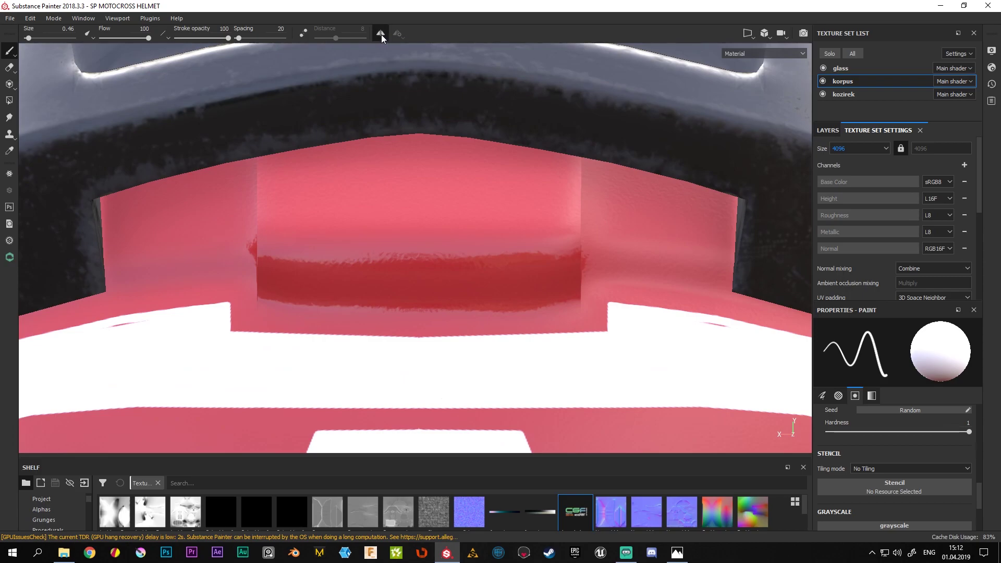
{"action": "left_click", "coordinate": [380, 34]}
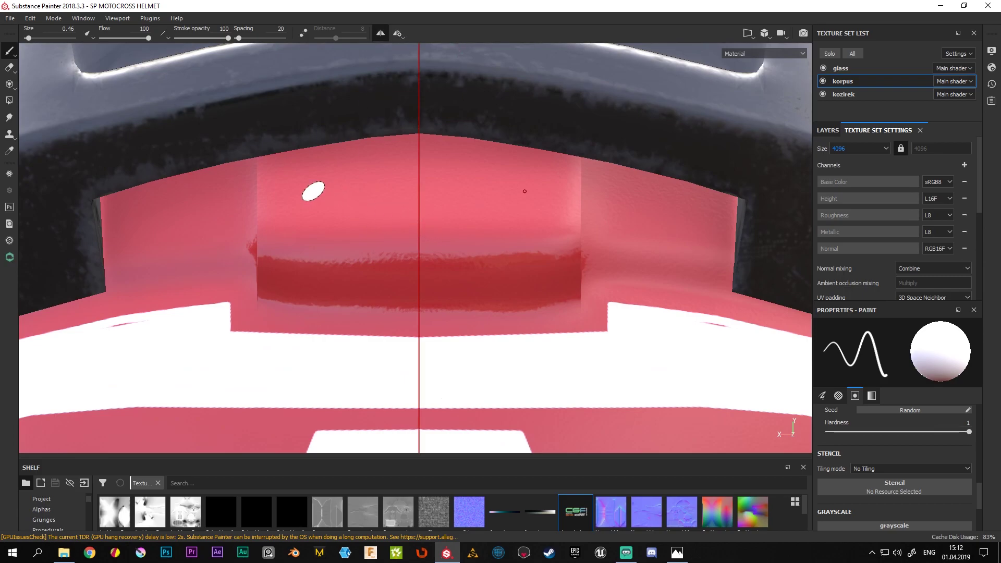
{"action": "key", "text": "bracketleft"}
{"action": "key", "text": "bracketleft"}
{"action": "key", "text": "bracketleft"}
{"action": "key", "text": "bracketleft"}
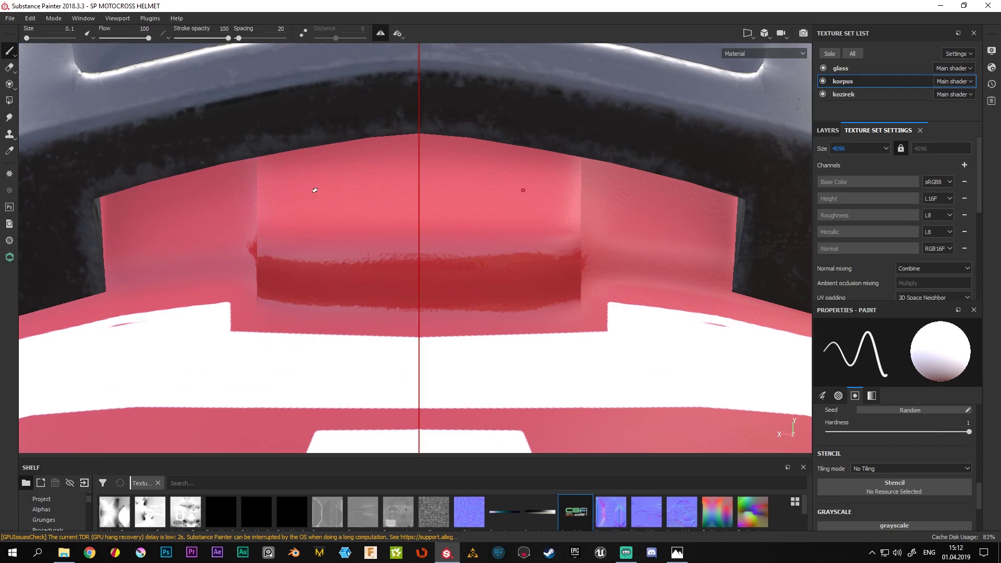
{"action": "left_click", "coordinate": [282, 234], "text": "shift"}
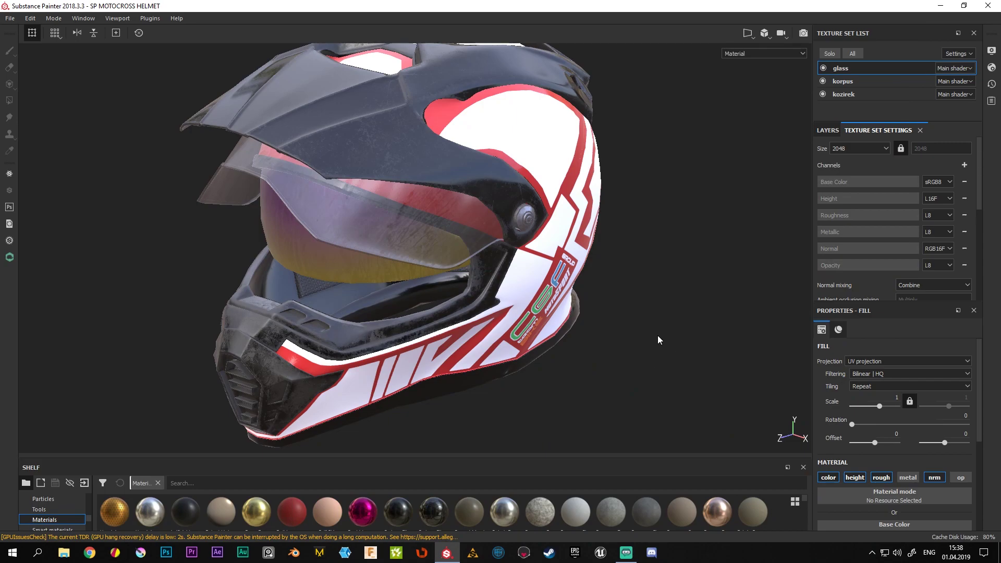
{"action": "mouse_move", "coordinate": [658, 336]}
{"action": "left_mouse_down", "text": "alt"}
{"action": "mouse_move", "coordinate": [390, 164]}
{"action": "mouse_move", "coordinate": [399, 188]}
{"action": "left_mouse_up", "text": "alt"}
Zoom in around the visor, then zoom out to see more of the helmet
{"action": "scroll", "coordinate": [412, 240], "scroll_direction": "up", "scroll_amount": 4}
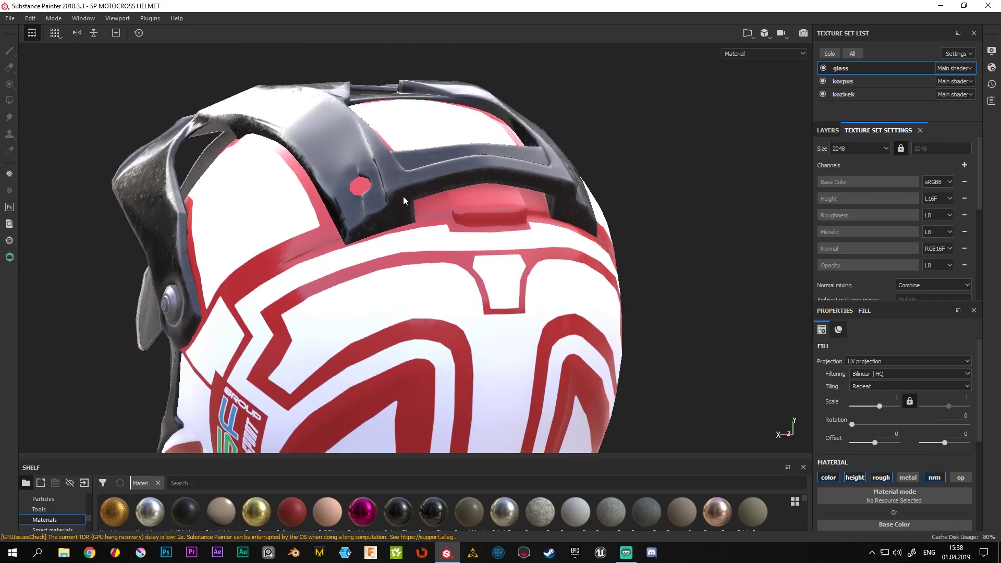
{"action": "scroll", "coordinate": [481, 230], "scroll_direction": "up", "scroll_amount": 2}
{"action": "scroll", "coordinate": [478, 198], "scroll_direction": "up", "scroll_amount": 2}
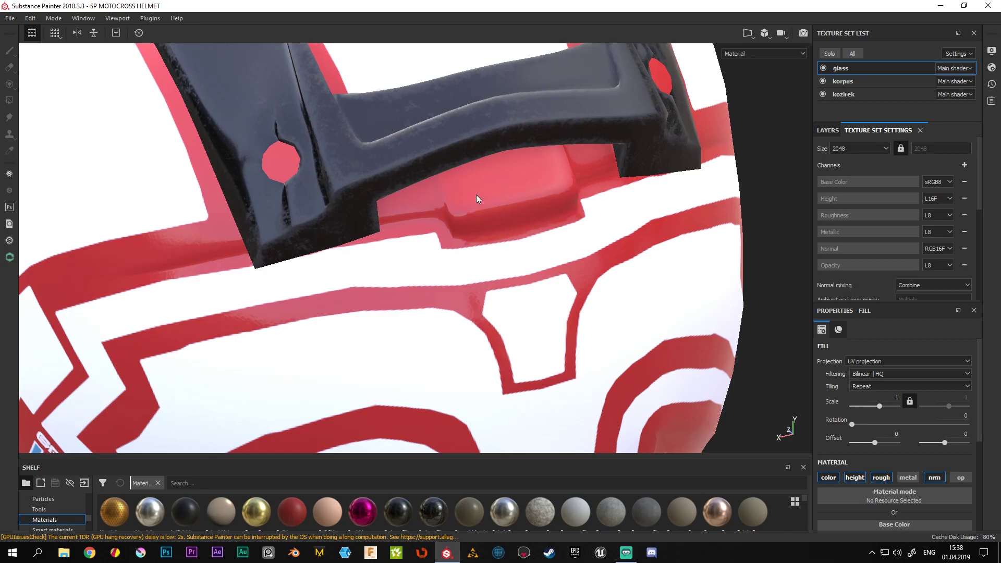
{"action": "mouse_move", "coordinate": [459, 233]}
{"action": "left_mouse_down", "text": "alt"}
{"action": "mouse_move", "coordinate": [495, 217]}
{"action": "mouse_move", "coordinate": [624, 246]}
{"action": "mouse_move", "coordinate": [586, 284]}
{"action": "mouse_move", "coordinate": [380, 134]}
{"action": "mouse_move", "coordinate": [443, 188]}
{"action": "left_mouse_up", "text": "alt"}
{"action": "right_click_drag", "start_coordinate": [443, 188], "coordinate": [528, 254], "text": "alt"}
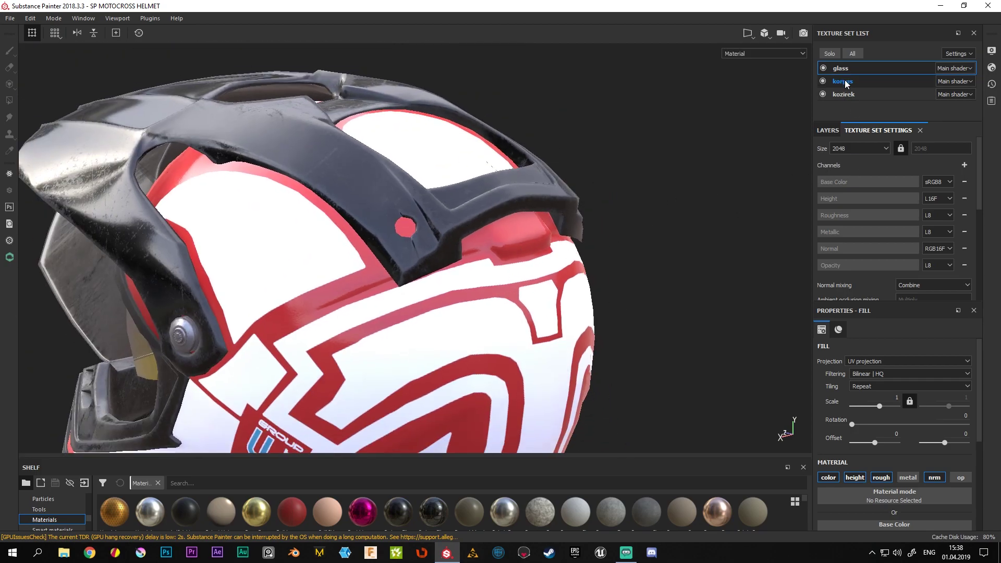
Switch to the Paint brush on the korpus texture set and show its layer stack
{"action": "key", "text": "1"}
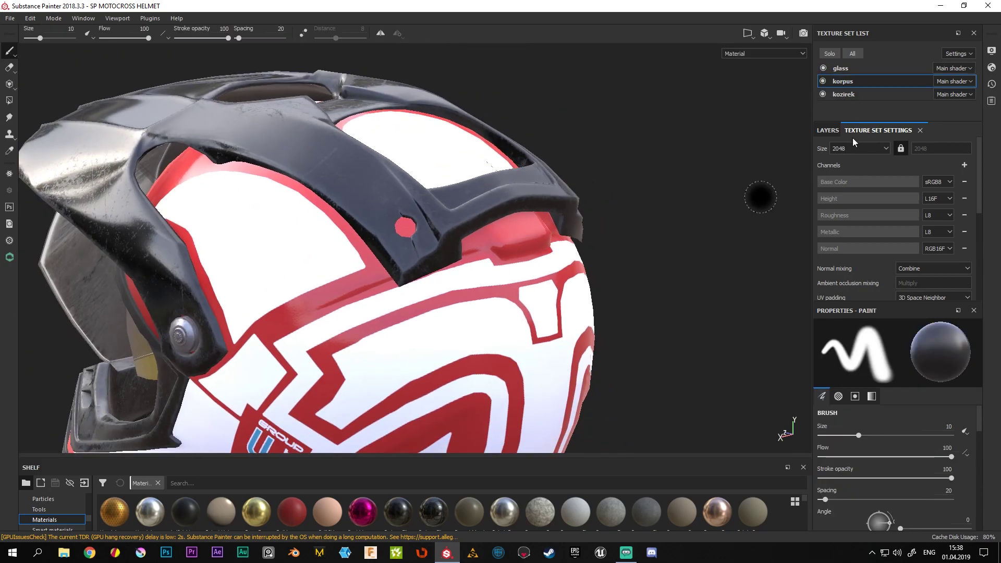
{"action": "left_click", "coordinate": [833, 81]}
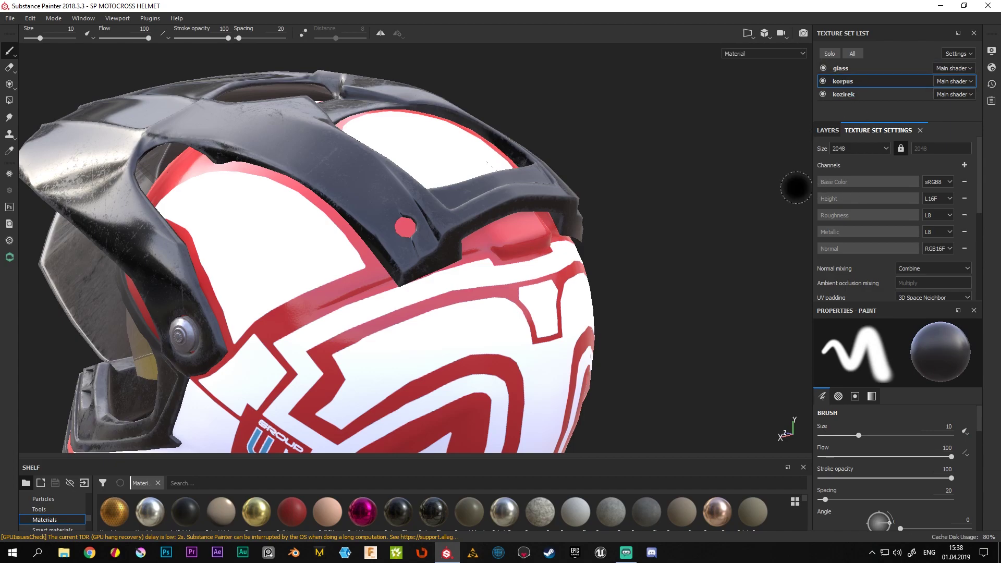
{"action": "left_click", "coordinate": [830, 131]}
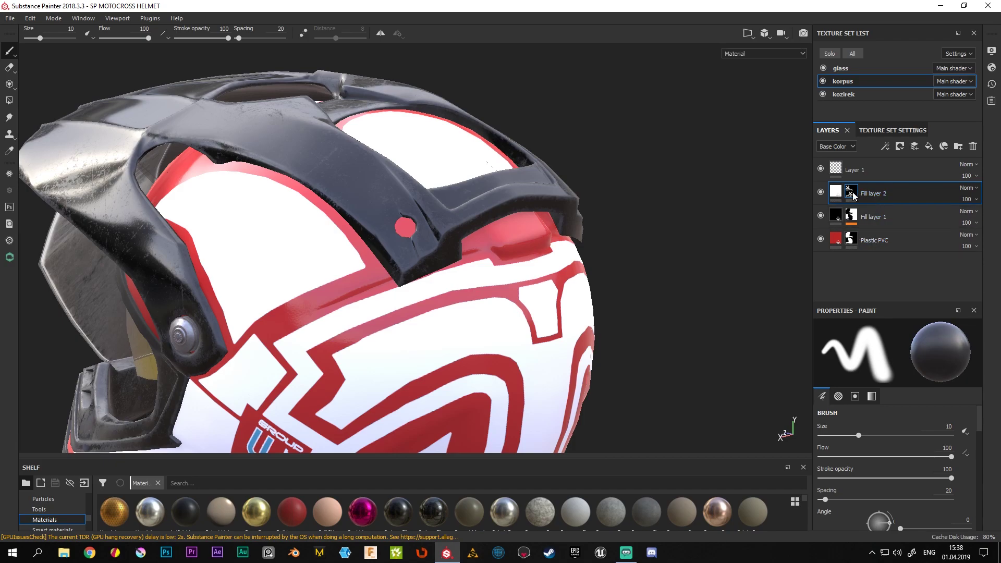
{"action": "mouse_move", "coordinate": [849, 191]}
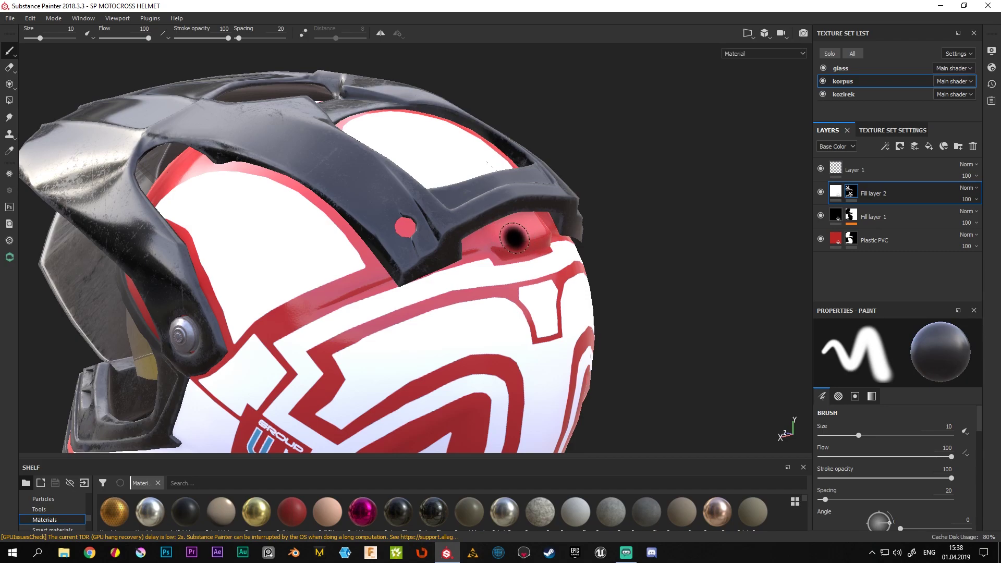
Set the brush grayscale to 1 for pure white and turn the camera toward the helmet front
{"action": "scroll", "coordinate": [903, 417], "scroll_direction": "down", "scroll_amount": 2}
{"action": "scroll", "coordinate": [905, 416], "scroll_direction": "down", "scroll_amount": 3}
{"action": "scroll", "coordinate": [905, 417], "scroll_direction": "down", "scroll_amount": 3}
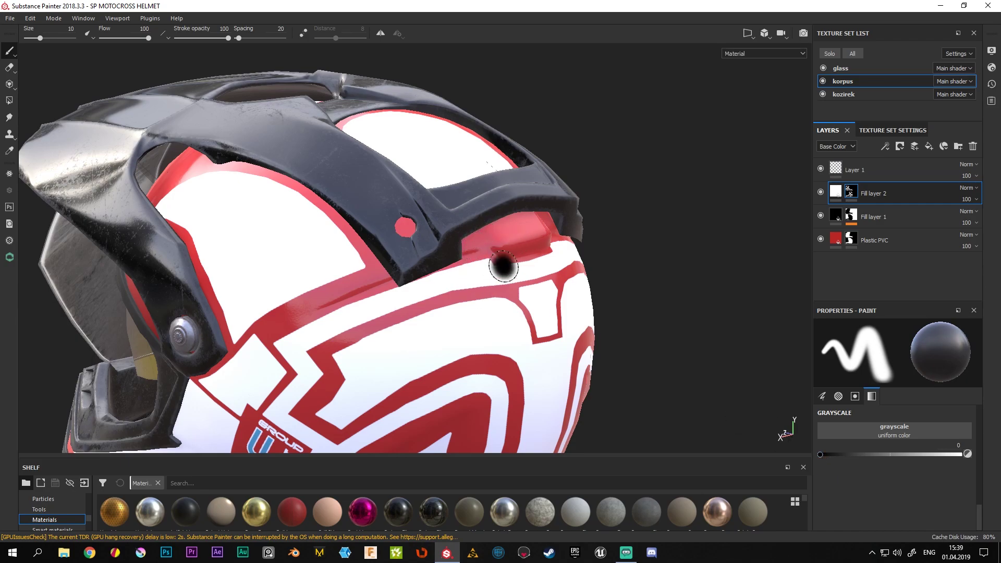
{"action": "left_click_drag", "start_coordinate": [821, 454], "coordinate": [978, 461]}
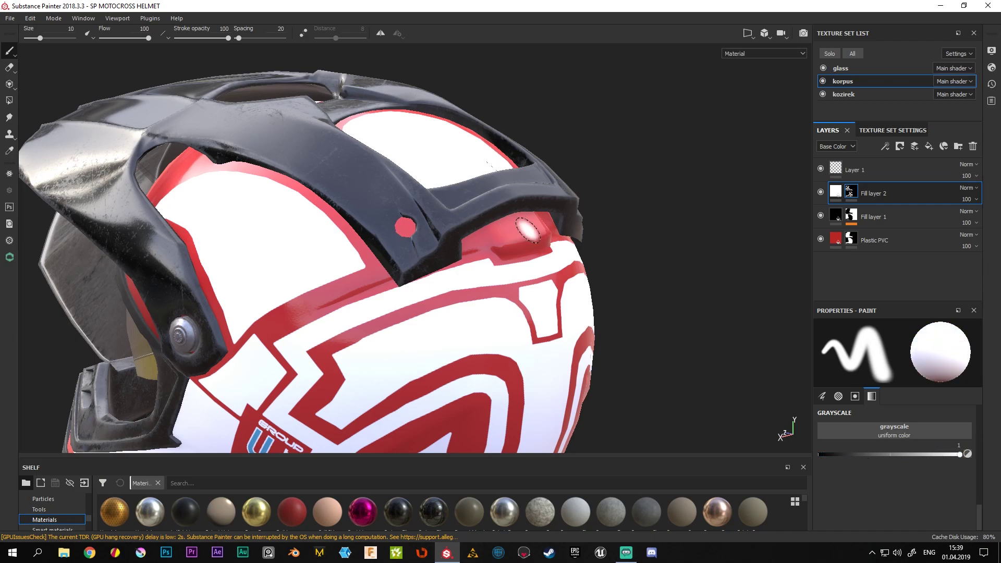
{"action": "mouse_move", "coordinate": [543, 203]}
{"action": "left_mouse_down", "text": "alt"}
{"action": "mouse_move", "coordinate": [630, 266]}
{"action": "mouse_move", "coordinate": [408, 230]}
{"action": "left_mouse_up", "text": "alt"}
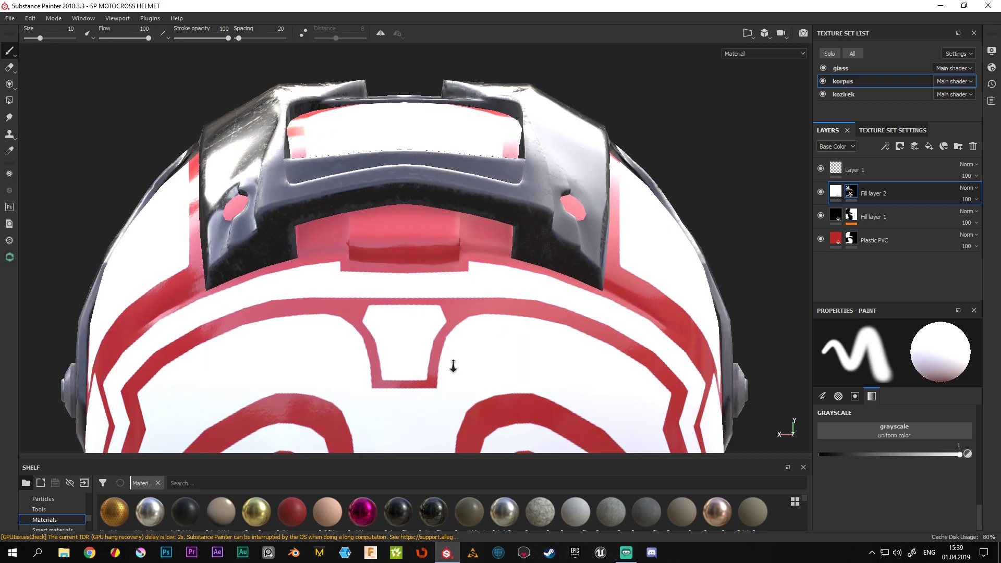
{"action": "scroll", "coordinate": [366, 86], "scroll_direction": "up", "scroll_amount": 3}
Turn on symmetry and shrink the brush from 10 to about 3.9
{"action": "left_click", "coordinate": [381, 34]}
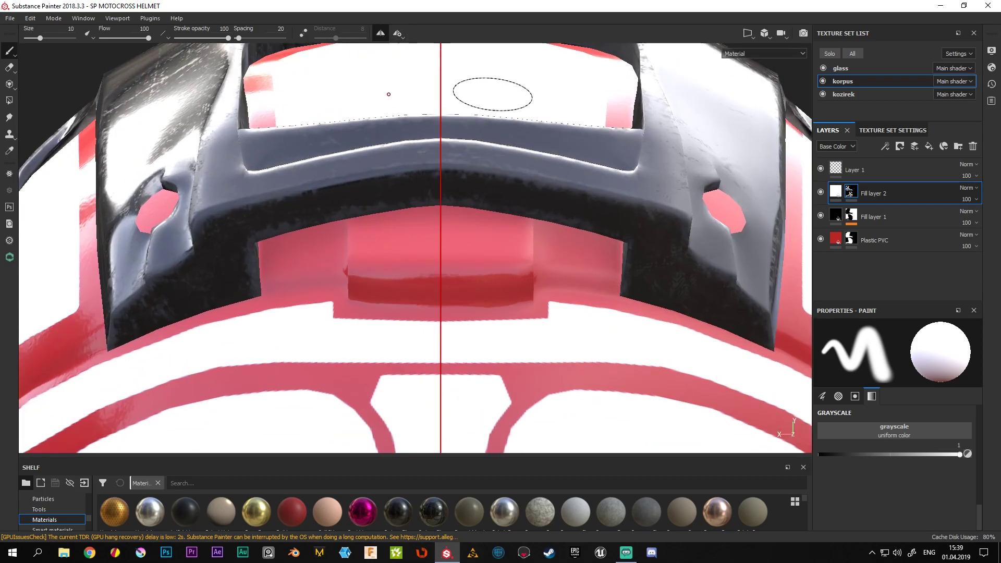
{"action": "scroll", "coordinate": [441, 265], "scroll_direction": "up", "scroll_amount": 2}
{"action": "scroll", "coordinate": [438, 282], "scroll_direction": "up", "scroll_amount": 2}
{"action": "mouse_move", "coordinate": [437, 285]}
{"action": "right_mouse_down", "text": "ctrl"}
{"action": "mouse_move", "coordinate": [401, 252]}
{"action": "mouse_move", "coordinate": [425, 268]}
{"action": "mouse_move", "coordinate": [424, 257]}
{"action": "mouse_move", "coordinate": [433, 261]}
{"action": "right_mouse_up", "text": "ctrl"}
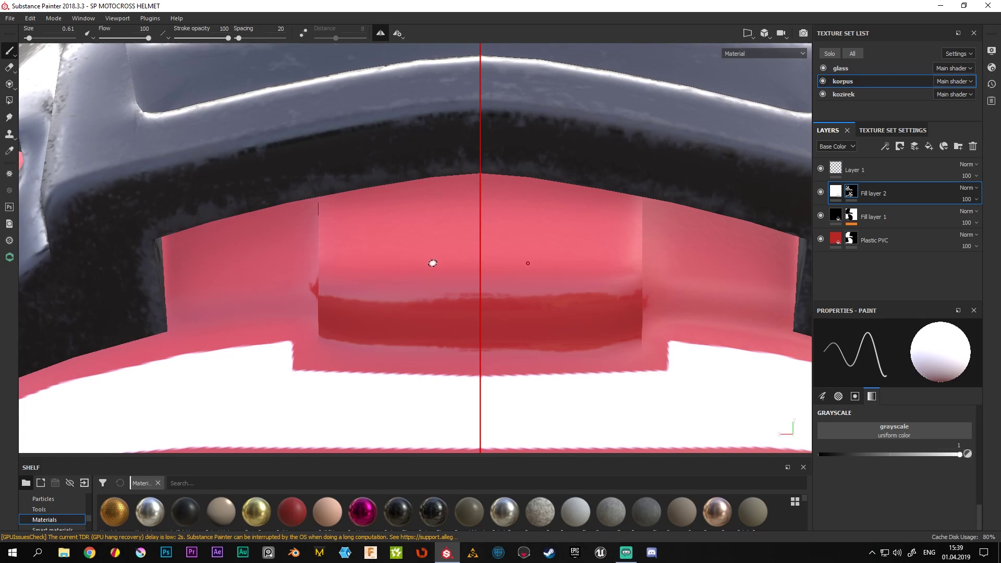
{"action": "key", "text": "ctrl"}
Paint mirrored straight white lines outlining a rectangle over the front vent
{"action": "left_click", "coordinate": [341, 207]}
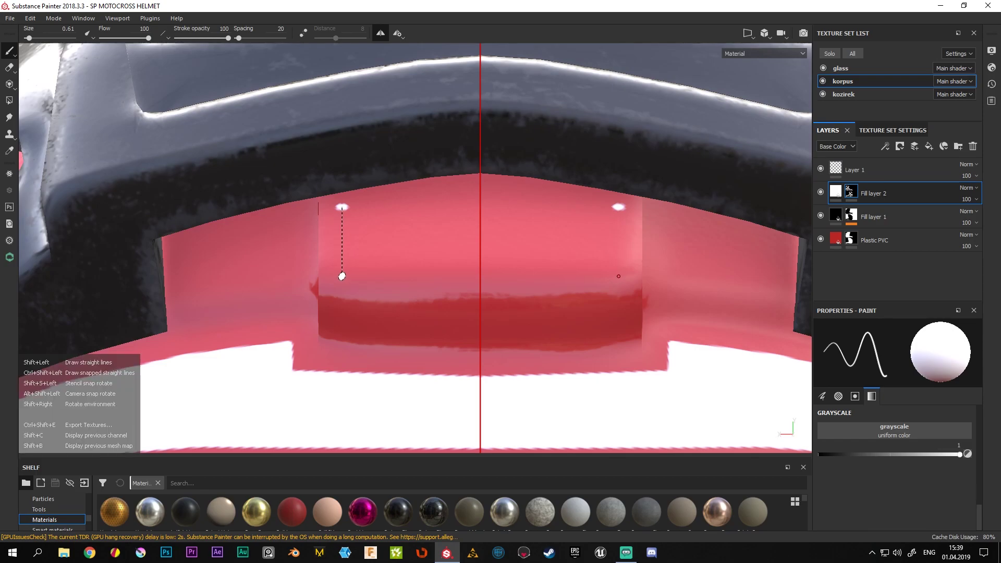
{"action": "left_click", "coordinate": [342, 274], "text": "shift"}
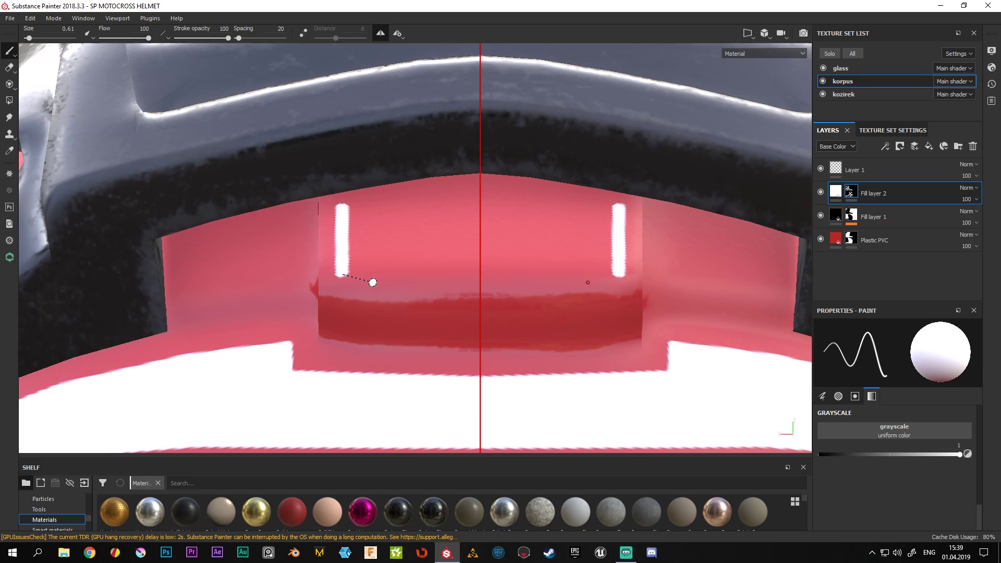
{"action": "left_click", "coordinate": [374, 277], "text": "shift"}
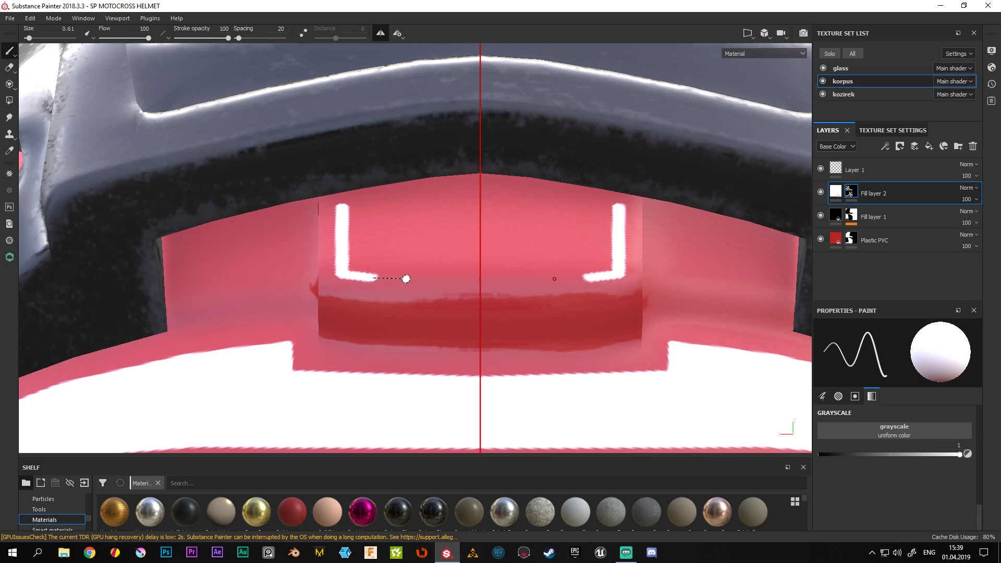
{"action": "left_click", "coordinate": [406, 278], "text": "shift"}
{"action": "left_click", "coordinate": [444, 279], "text": "shift"}
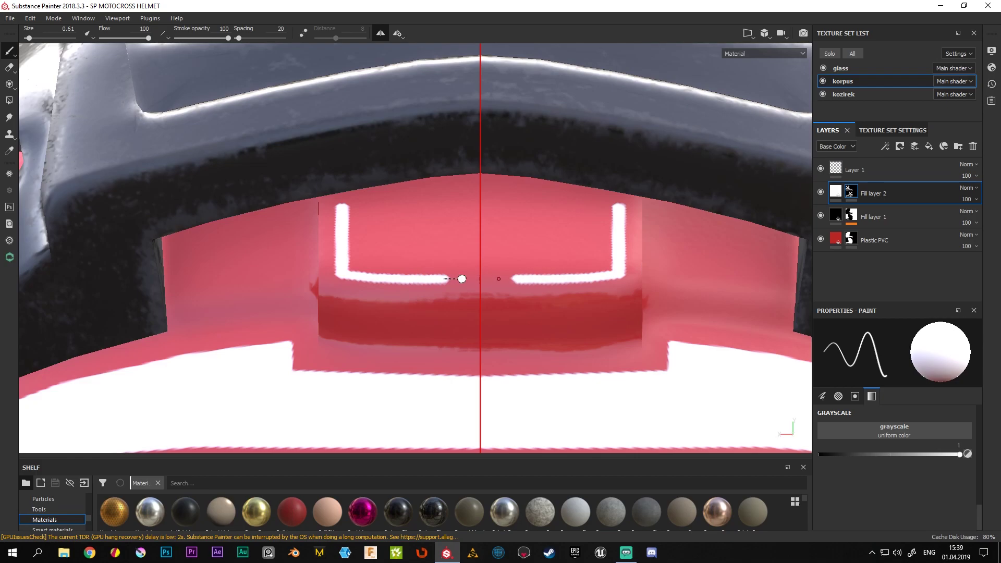
{"action": "left_click", "coordinate": [480, 279], "text": "shift"}
{"action": "left_click", "coordinate": [480, 198], "text": "shift"}
Fill the rectangle's interior white, then turn symmetry off
{"action": "left_click_drag", "start_coordinate": [380, 240], "coordinate": [384, 253]}
{"action": "scroll", "coordinate": [384, 253], "scroll_direction": "up", "scroll_amount": 2}
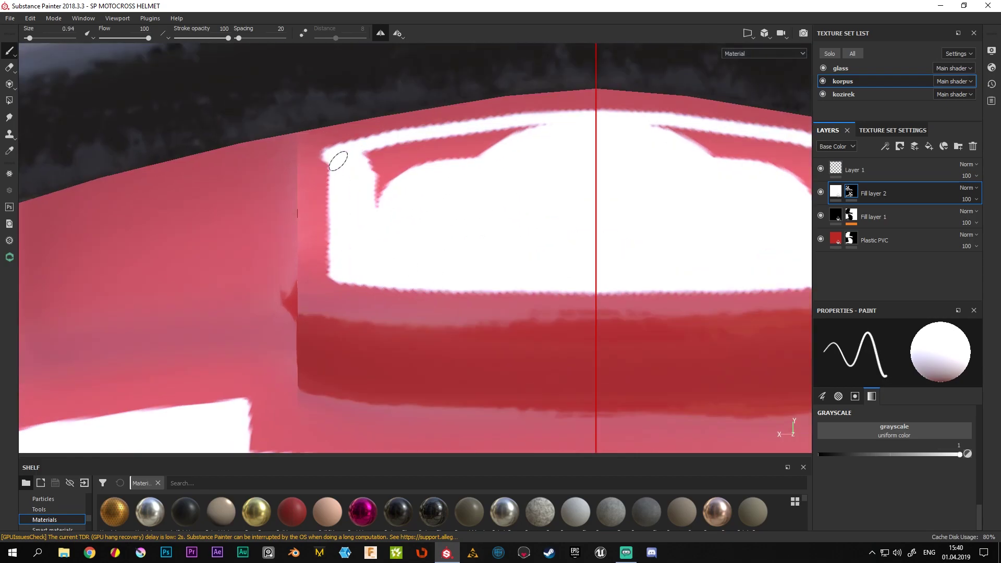
{"action": "middle_click_drag", "start_coordinate": [365, 219], "coordinate": [487, 271], "text": "alt"}
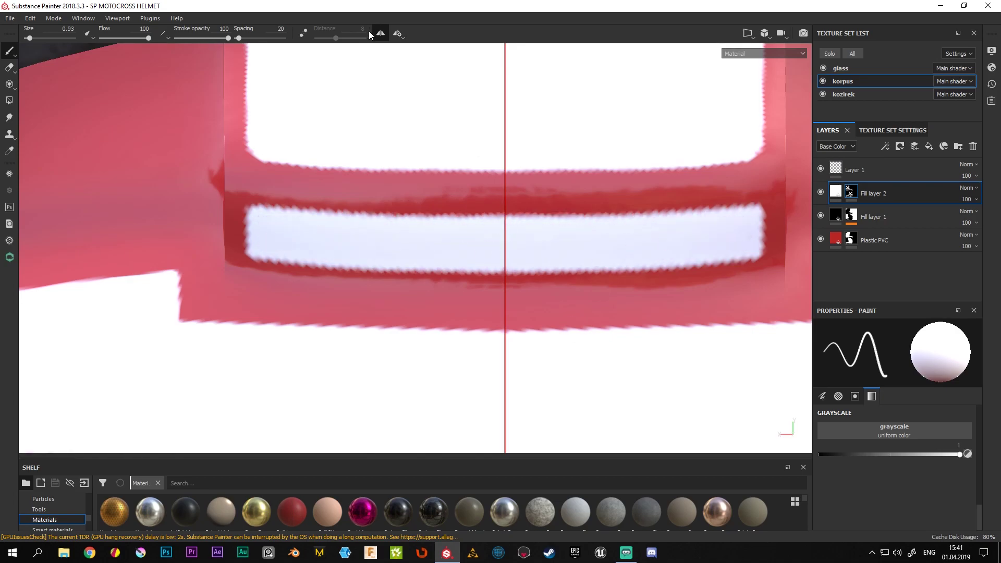
{"action": "left_click", "coordinate": [380, 35]}
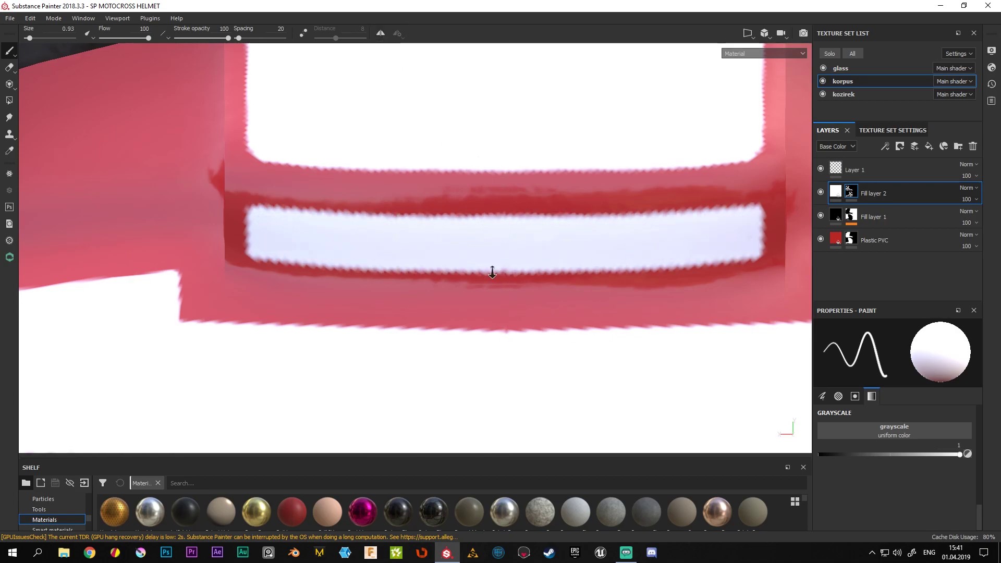
{"action": "right_click_drag", "start_coordinate": [469, 258], "coordinate": [458, 172], "text": "alt"}
Orbit and zoom around the helmet's front vents, CGF logo side, visor and underside
{"action": "left_click_drag", "start_coordinate": [458, 172], "coordinate": [643, 335], "text": "alt"}
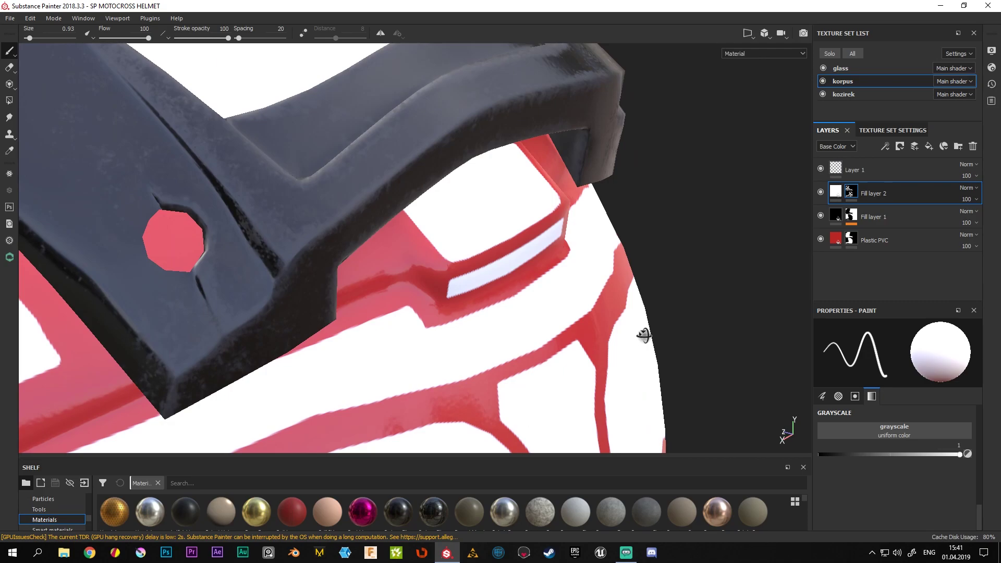
{"action": "right_click_drag", "start_coordinate": [593, 347], "coordinate": [421, 212], "text": "alt"}
{"action": "mouse_move", "coordinate": [420, 212]}
{"action": "left_mouse_down", "text": "alt"}
{"action": "mouse_move", "coordinate": [380, 343]}
{"action": "mouse_move", "coordinate": [292, 291]}
{"action": "left_mouse_up", "text": "alt"}
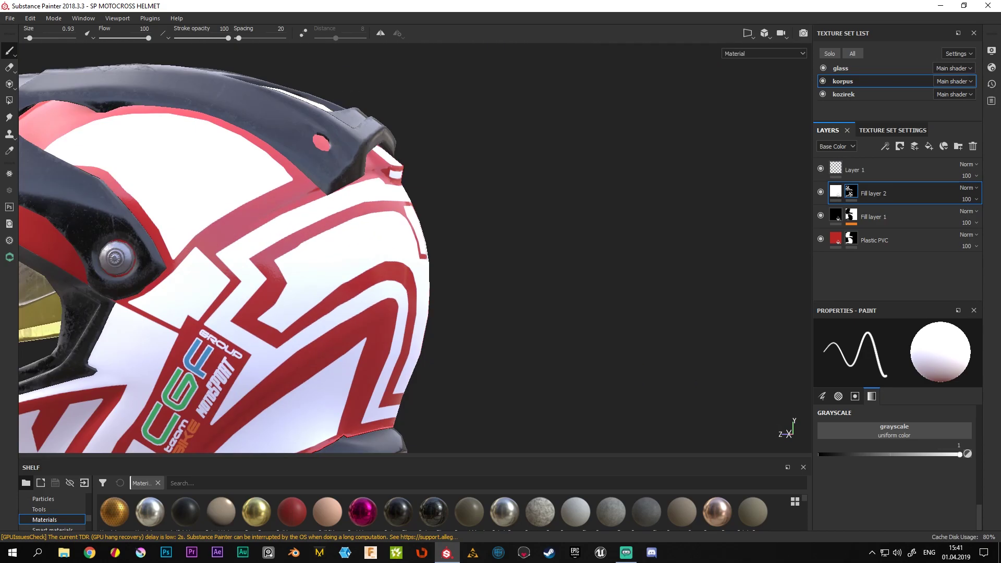
{"action": "mouse_move", "coordinate": [292, 292]}
{"action": "right_mouse_down", "text": "alt"}
{"action": "mouse_move", "coordinate": [493, 223]}
{"action": "mouse_move", "coordinate": [406, 250]}
{"action": "right_mouse_up", "text": "alt"}
{"action": "left_click_drag", "start_coordinate": [407, 250], "coordinate": [511, 261], "text": "alt"}
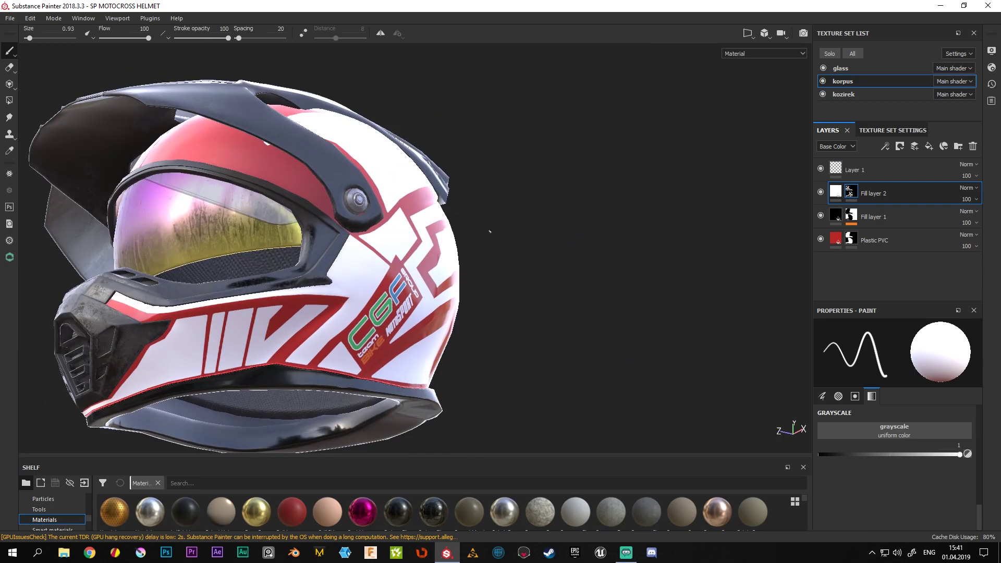
{"action": "left_click_drag", "start_coordinate": [402, 264], "coordinate": [453, 255], "text": "alt"}
{"action": "mouse_move", "coordinate": [454, 255]}
{"action": "right_mouse_down", "text": "alt"}
{"action": "mouse_move", "coordinate": [507, 246]}
{"action": "mouse_move", "coordinate": [417, 266]}
{"action": "right_mouse_up", "text": "alt"}
{"action": "mouse_move", "coordinate": [417, 266]}
{"action": "left_mouse_down", "text": "alt"}
{"action": "mouse_move", "coordinate": [299, 287]}
{"action": "mouse_move", "coordinate": [561, 359]}
{"action": "mouse_move", "coordinate": [630, 246]}
{"action": "mouse_move", "coordinate": [536, 318]}
{"action": "left_mouse_up", "text": "alt"}
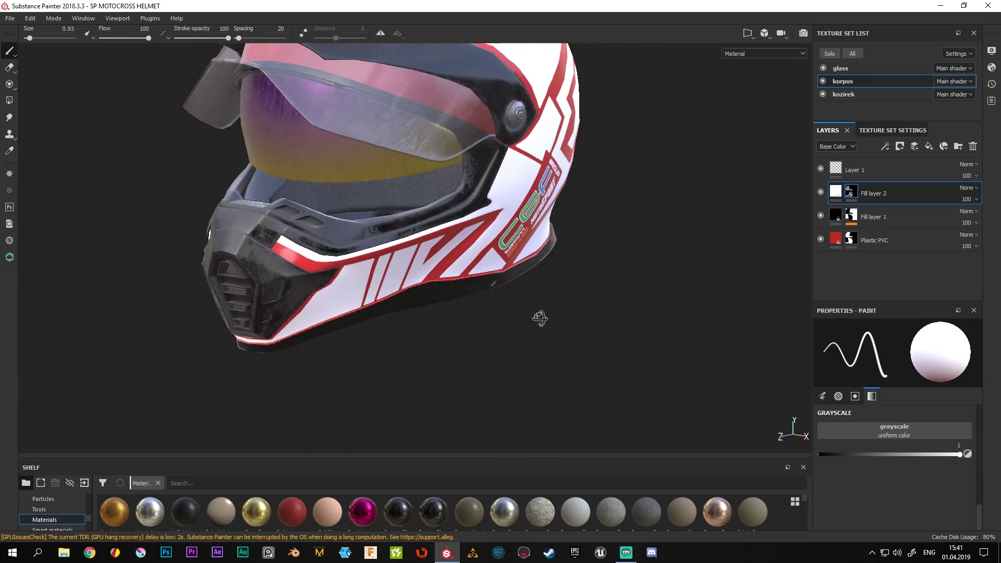
{"action": "mouse_move", "coordinate": [536, 317]}
{"action": "right_mouse_down", "text": "alt"}
{"action": "mouse_move", "coordinate": [543, 480]}
{"action": "mouse_move", "coordinate": [482, 264]}
{"action": "mouse_move", "coordinate": [249, 235]}
{"action": "mouse_move", "coordinate": [245, 292]}
{"action": "right_mouse_up", "text": "alt"}
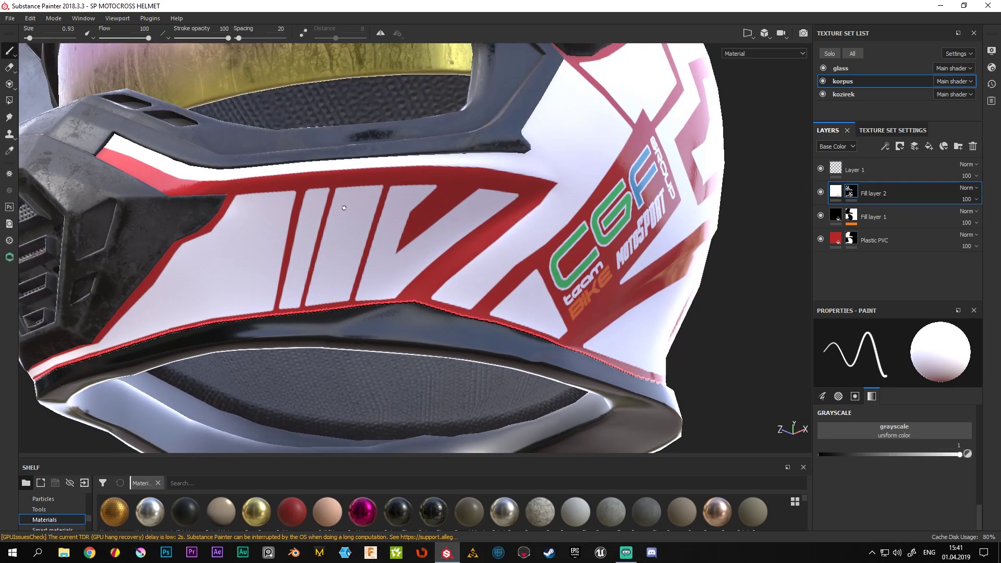
{"action": "mouse_move", "coordinate": [367, 222]}
{"action": "left_mouse_down", "text": "alt"}
{"action": "mouse_move", "coordinate": [416, 226]}
{"action": "mouse_move", "coordinate": [339, 352]}
{"action": "left_mouse_up", "text": "alt"}
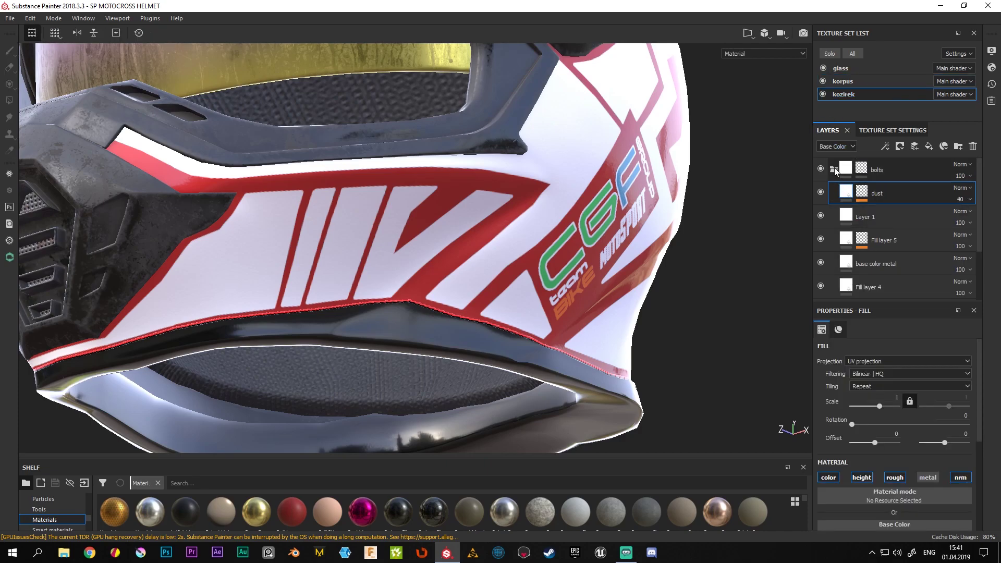
Collapse bolts, copy the kozirek plastic folder, and switch back to the korpus texture set
{"action": "left_click", "coordinate": [834, 170]}
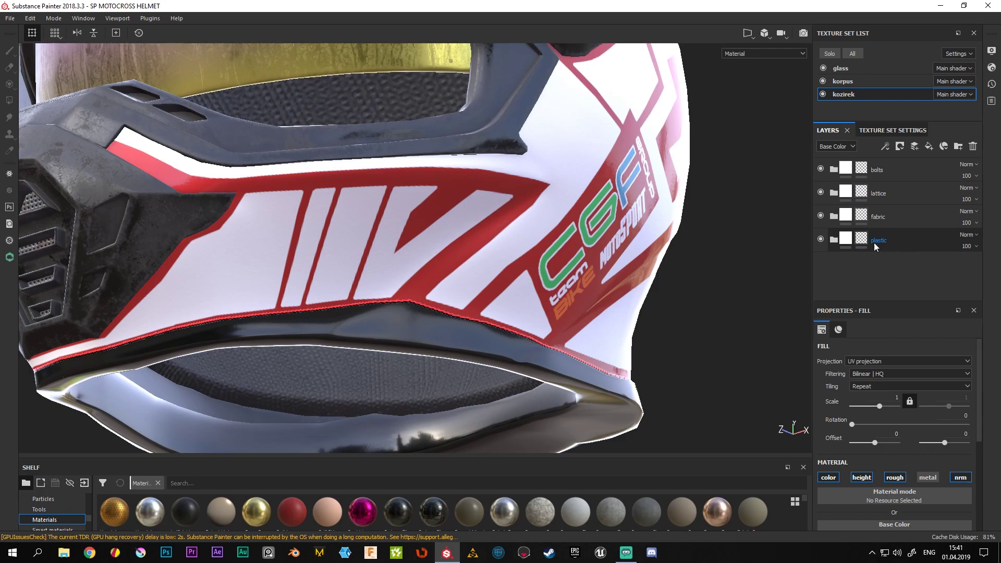
{"action": "left_click", "coordinate": [877, 240]}
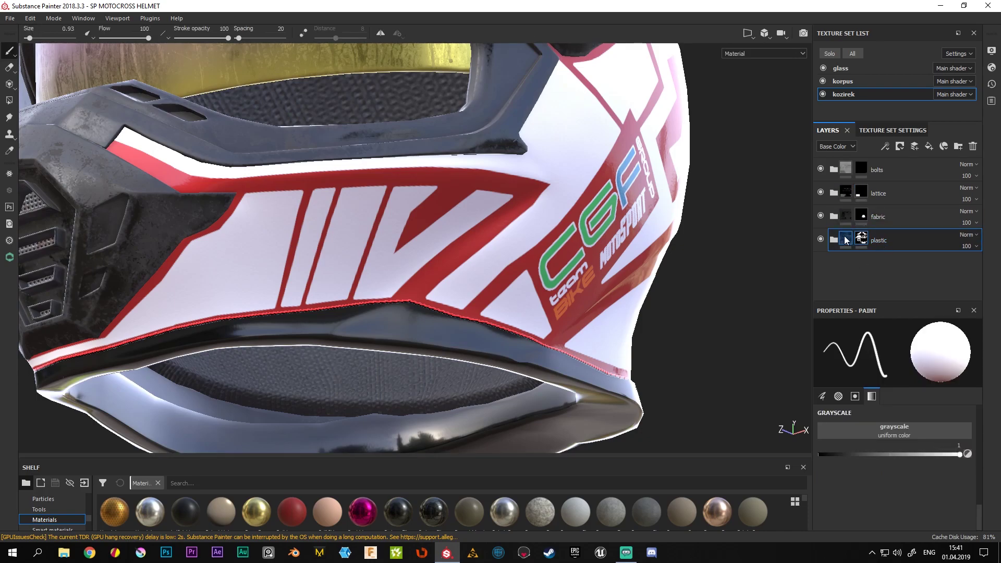
{"action": "right_click", "coordinate": [887, 240]}
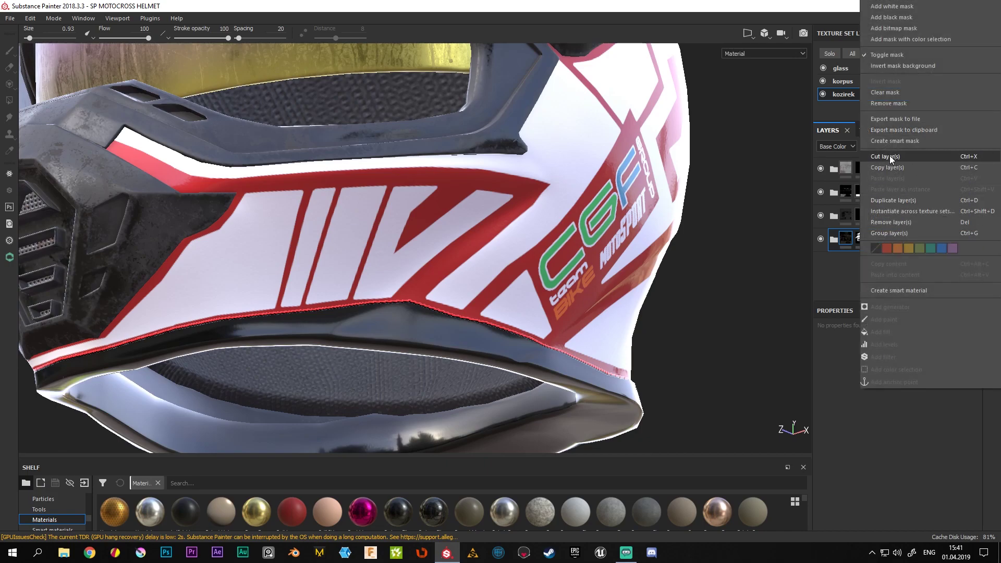
{"action": "left_click", "coordinate": [889, 169]}
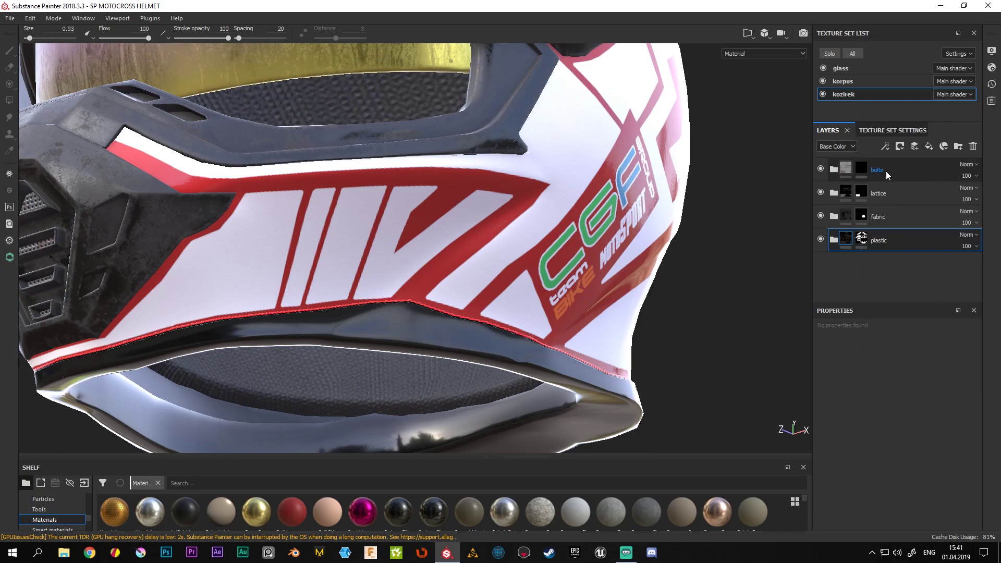
{"action": "left_click", "coordinate": [841, 81]}
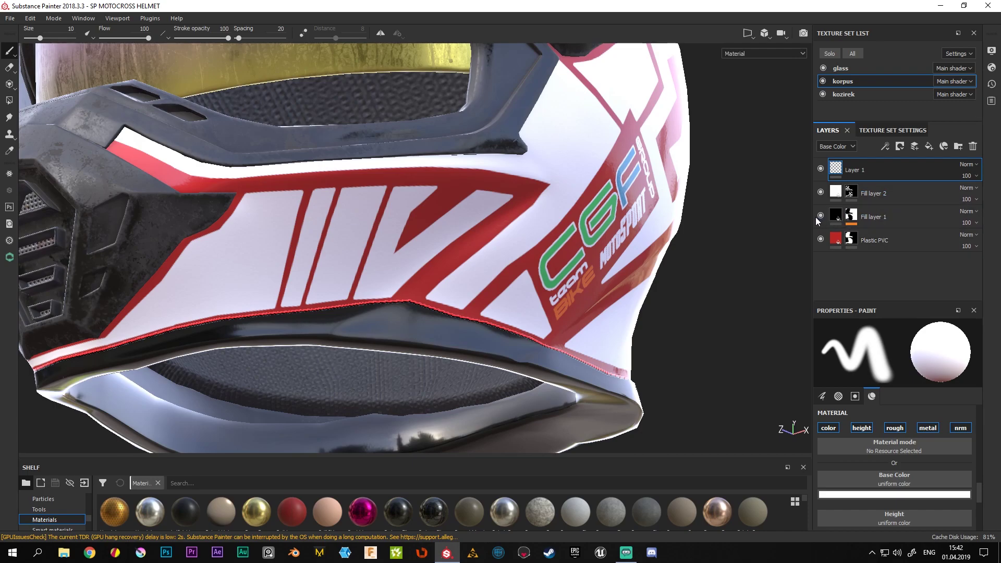
Paste the copied plastic folder above Fill layer 1 and add a mask to it
{"action": "left_click", "coordinate": [865, 215]}
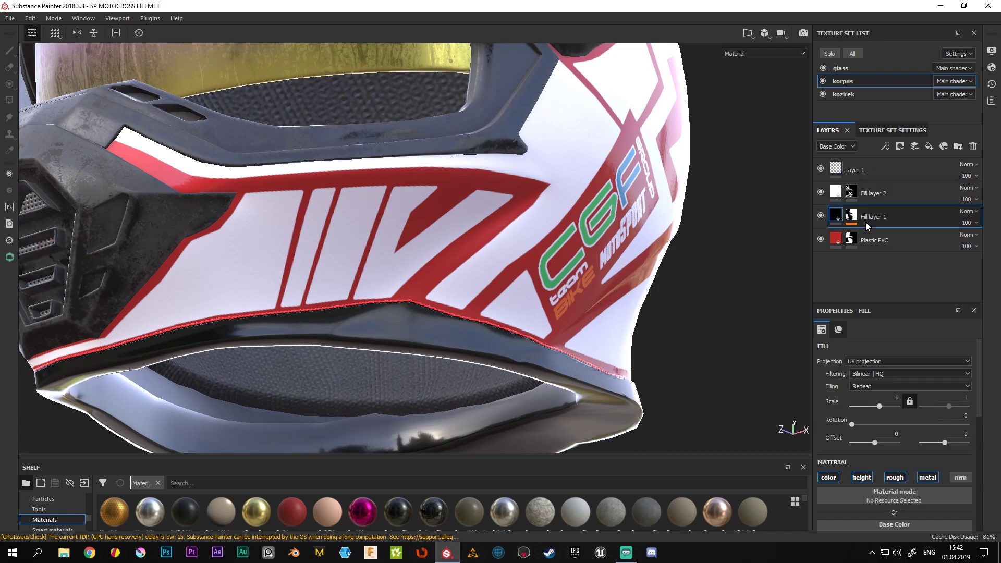
{"action": "right_click", "coordinate": [870, 217]}
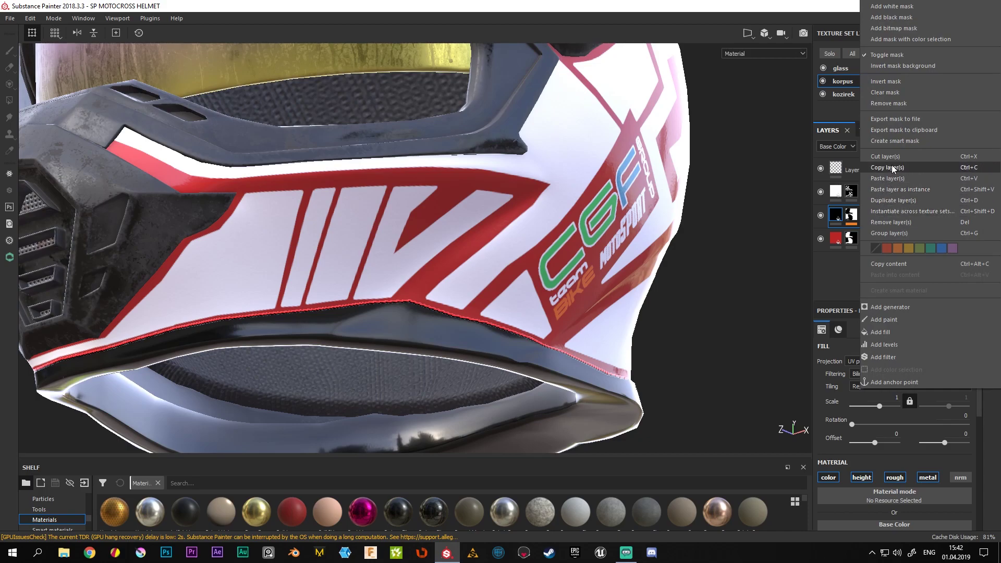
{"action": "left_click", "coordinate": [894, 178]}
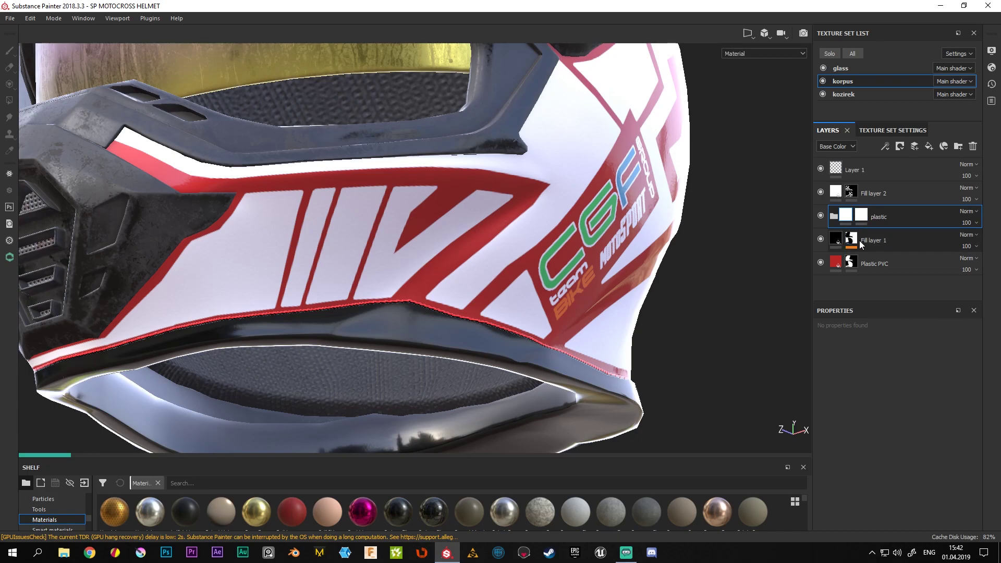
{"action": "left_click_drag", "start_coordinate": [860, 245], "coordinate": [865, 214]}
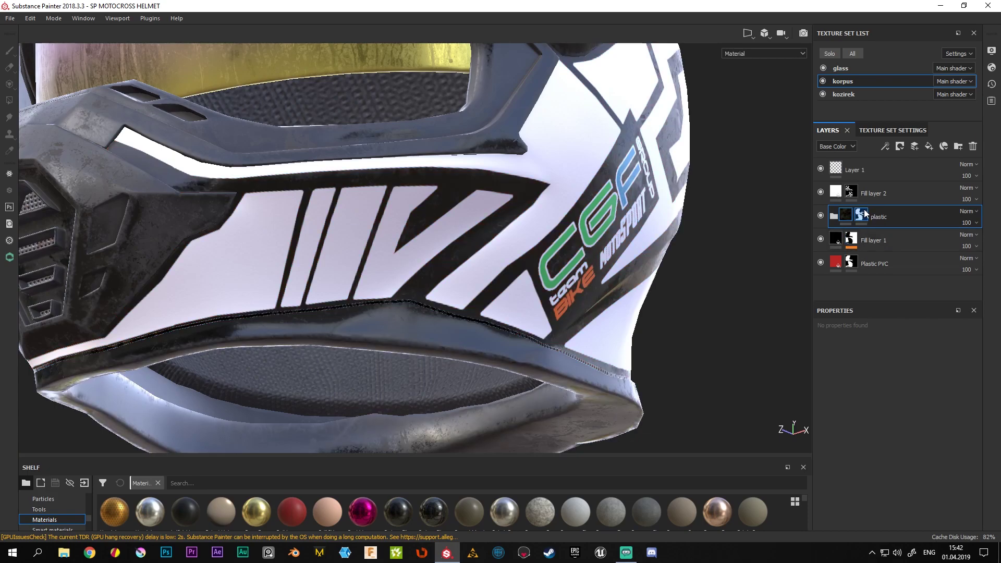
Undo an accidental mask removal and clear the plastic folder's mask to black
{"action": "key", "text": "1"}
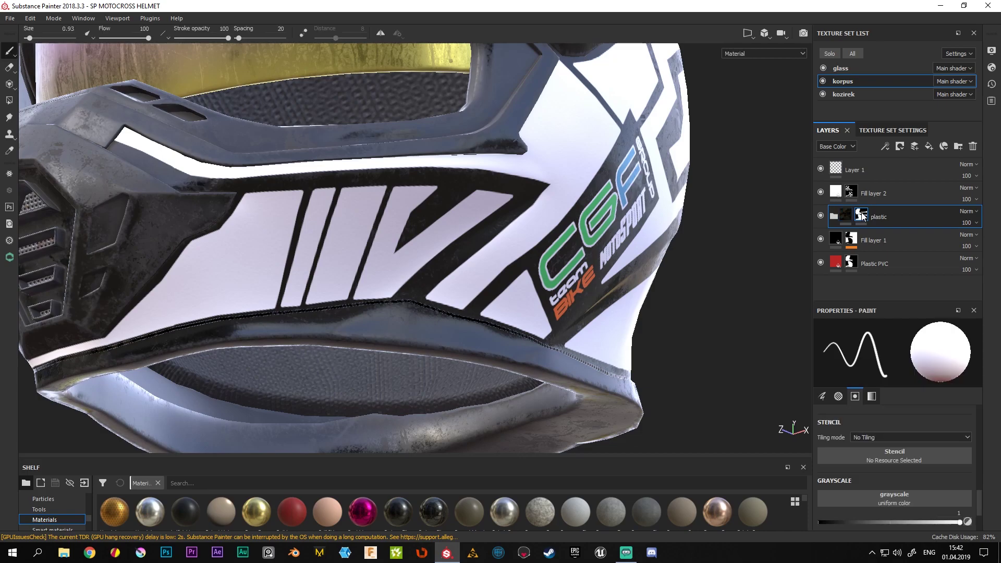
{"action": "right_click", "coordinate": [863, 216]}
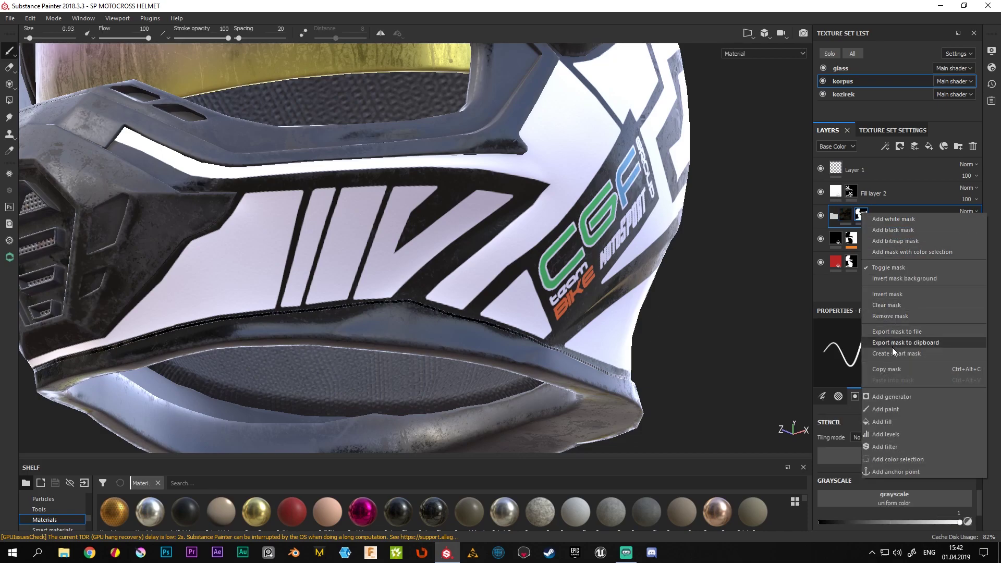
{"action": "left_click", "coordinate": [896, 316]}
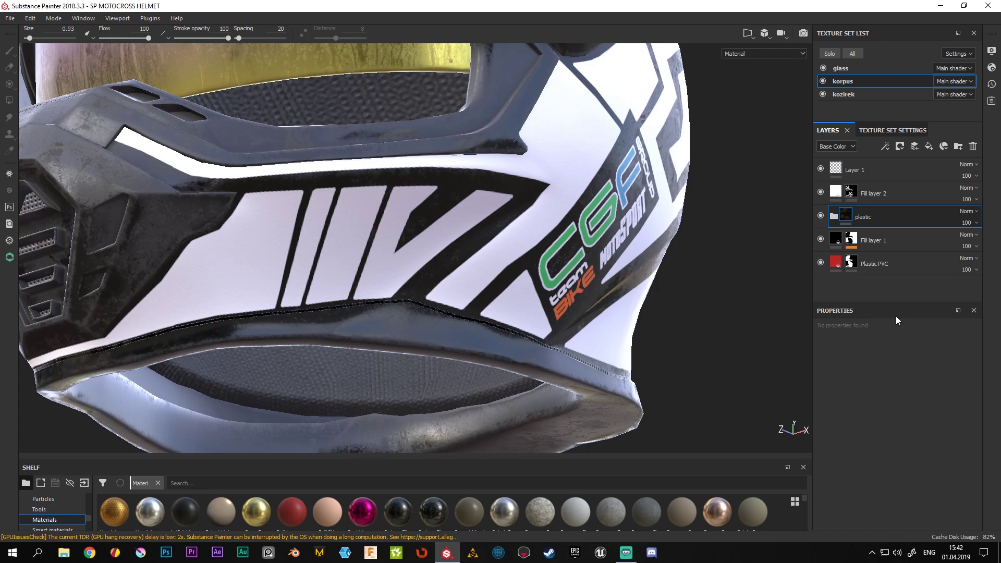
{"action": "key", "text": "ctrl+z"}
{"action": "left_click", "coordinate": [863, 217]}
{"action": "right_click", "coordinate": [863, 216]}
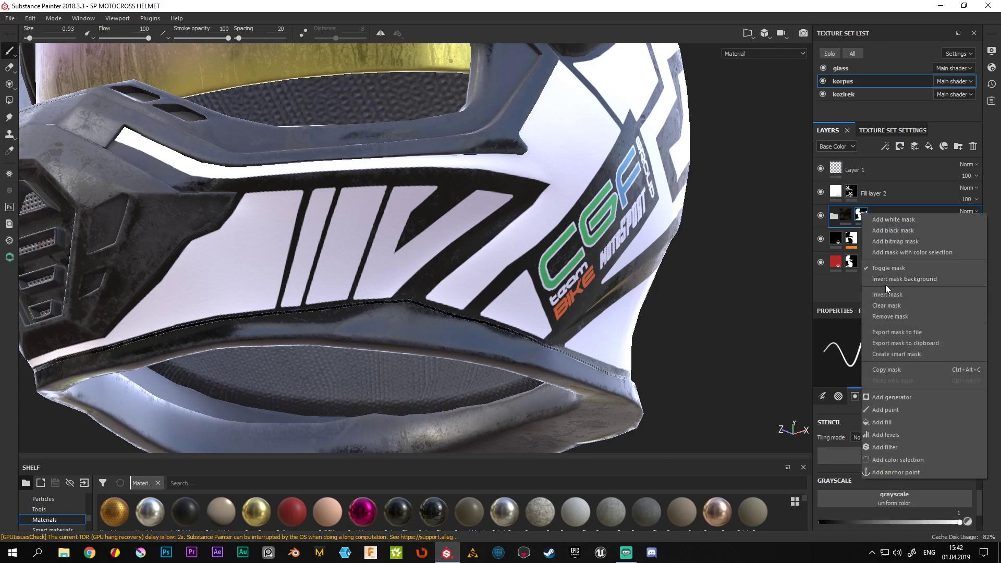
{"action": "left_click", "coordinate": [891, 306]}
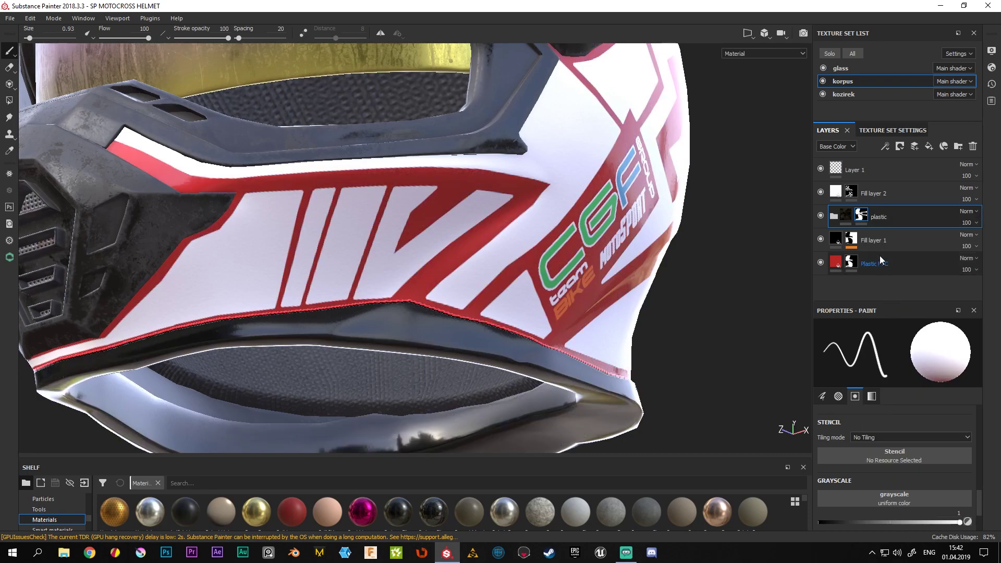
Copy Fill layer 1's mask into the plastic folder's mask and zoom on the helmet underside
{"action": "left_click", "coordinate": [850, 240]}
{"action": "right_click", "coordinate": [851, 241]}
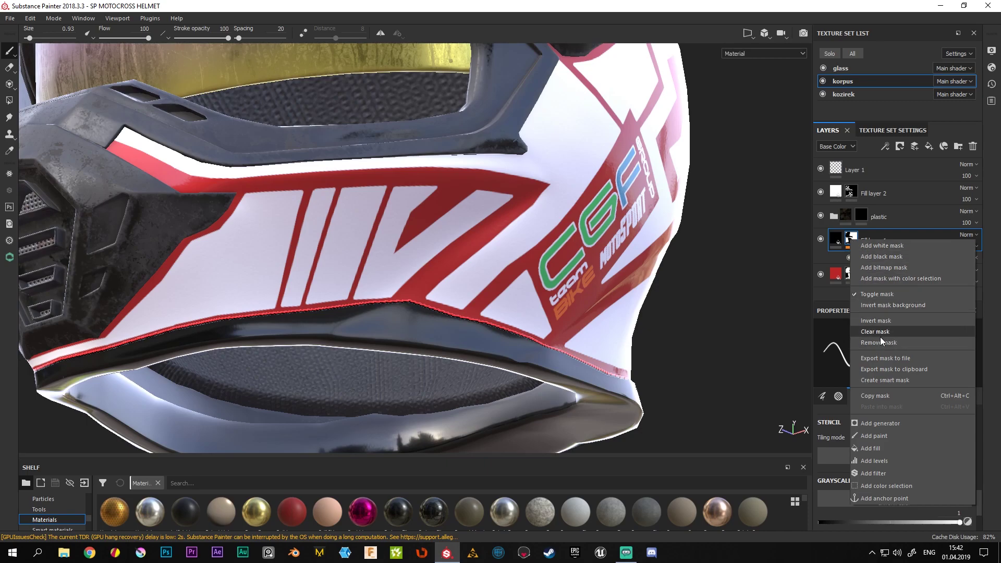
{"action": "left_click", "coordinate": [887, 398]}
{"action": "left_click", "coordinate": [862, 218]}
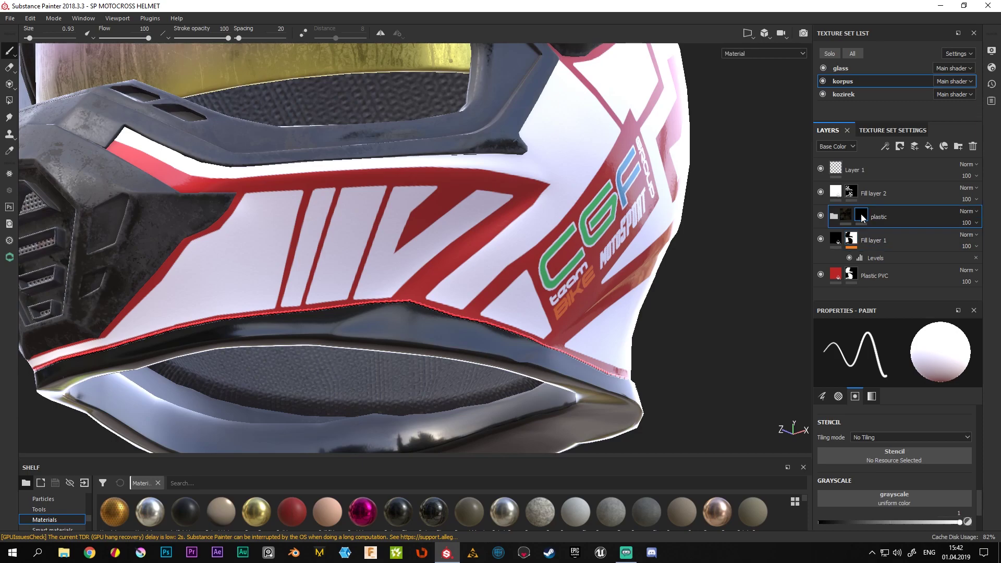
{"action": "right_click", "coordinate": [861, 218]}
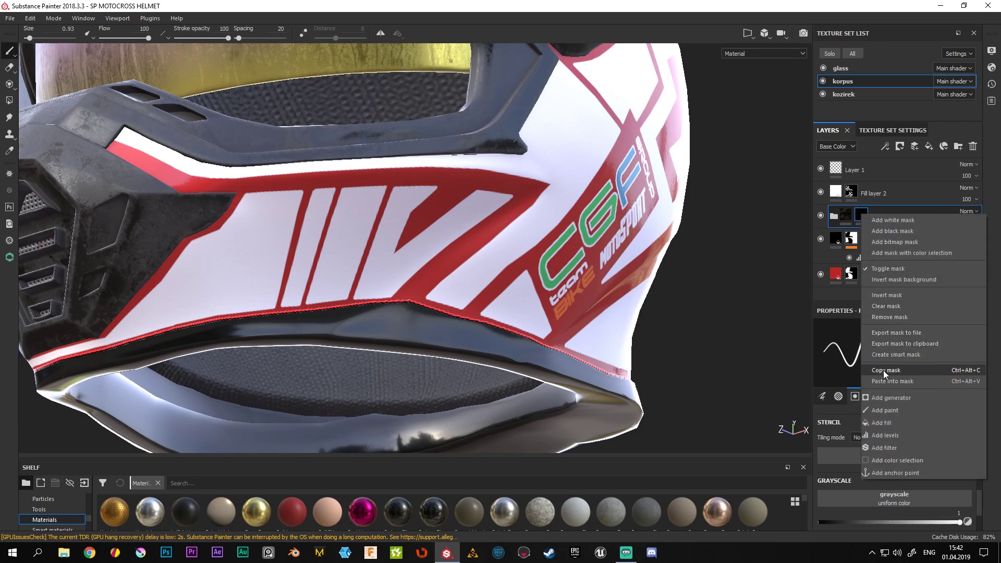
{"action": "left_click", "coordinate": [905, 382]}
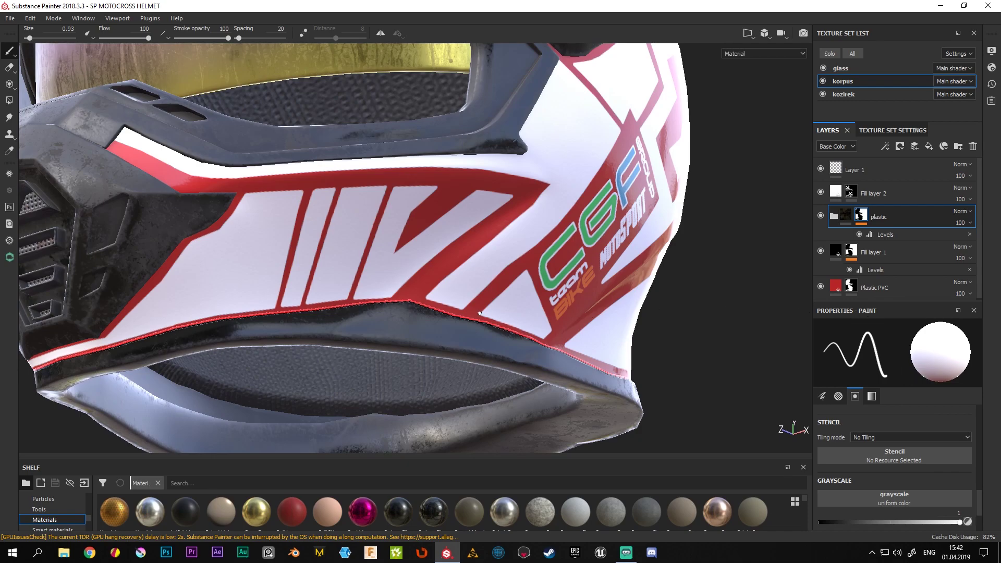
{"action": "mouse_move", "coordinate": [479, 313]}
{"action": "left_mouse_down", "text": "alt"}
{"action": "mouse_move", "coordinate": [573, 318]}
{"action": "mouse_move", "coordinate": [571, 347]}
{"action": "mouse_move", "coordinate": [589, 318]}
{"action": "left_mouse_up", "text": "alt"}
{"action": "scroll", "coordinate": [576, 314], "scroll_direction": "up", "scroll_amount": 5}
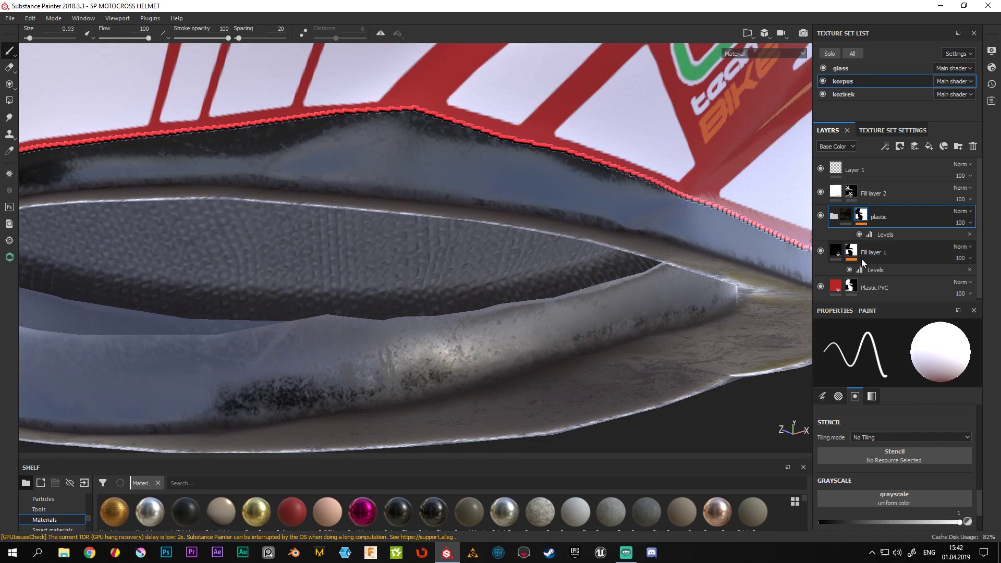
Delete the standalone Fill layer 1 and start renaming Fill layer 1 inside the plastic folder
{"action": "left_click", "coordinate": [878, 256]}
{"action": "left_click", "coordinate": [972, 146]}
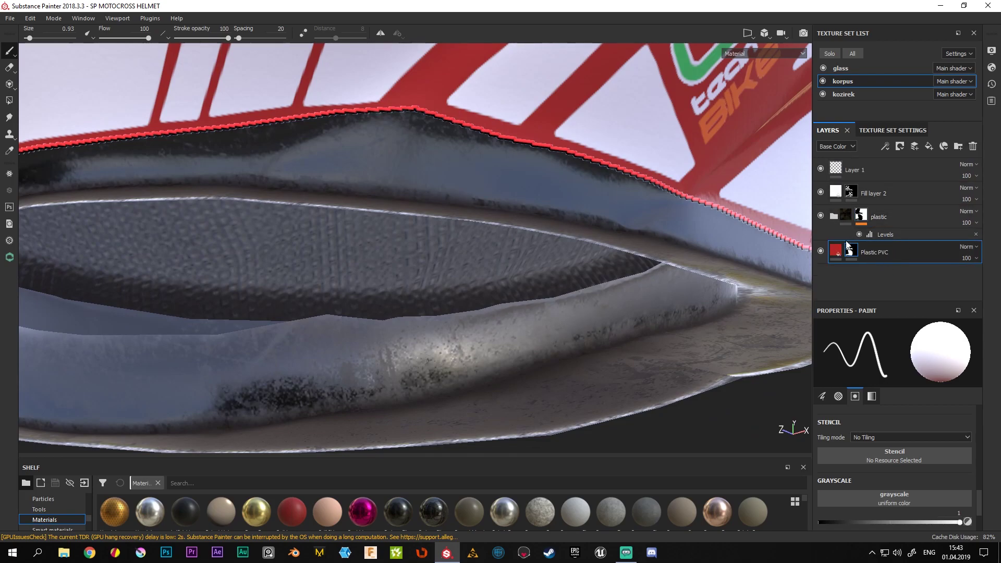
{"action": "left_click", "coordinate": [847, 219]}
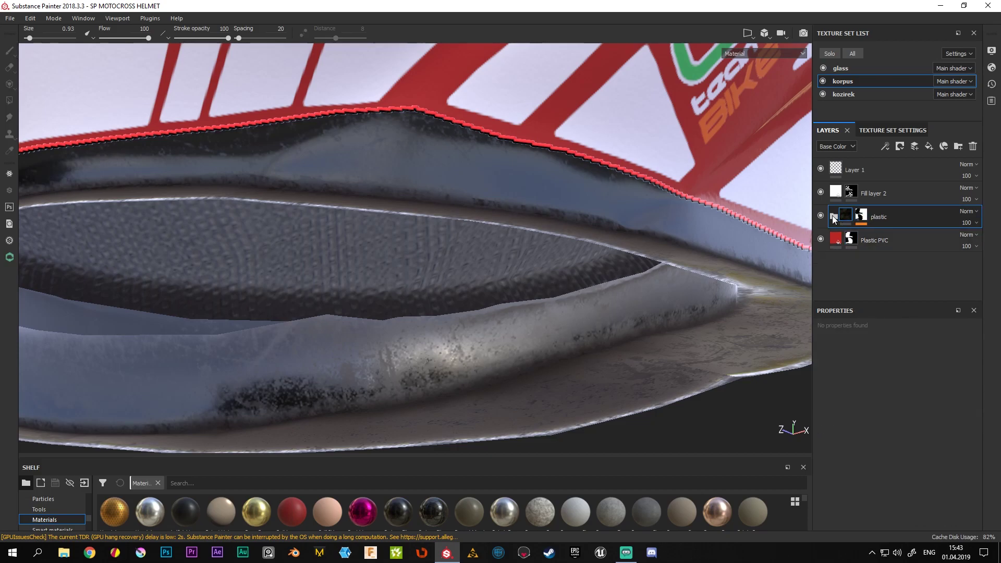
{"action": "left_click", "coordinate": [836, 214]}
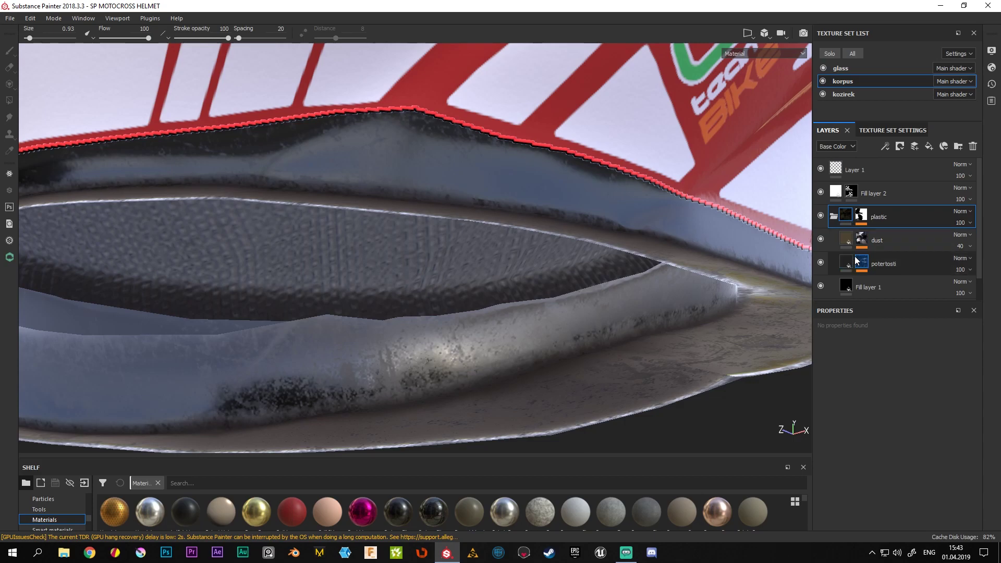
{"action": "scroll", "coordinate": [858, 255], "scroll_direction": "down", "scroll_amount": 1}
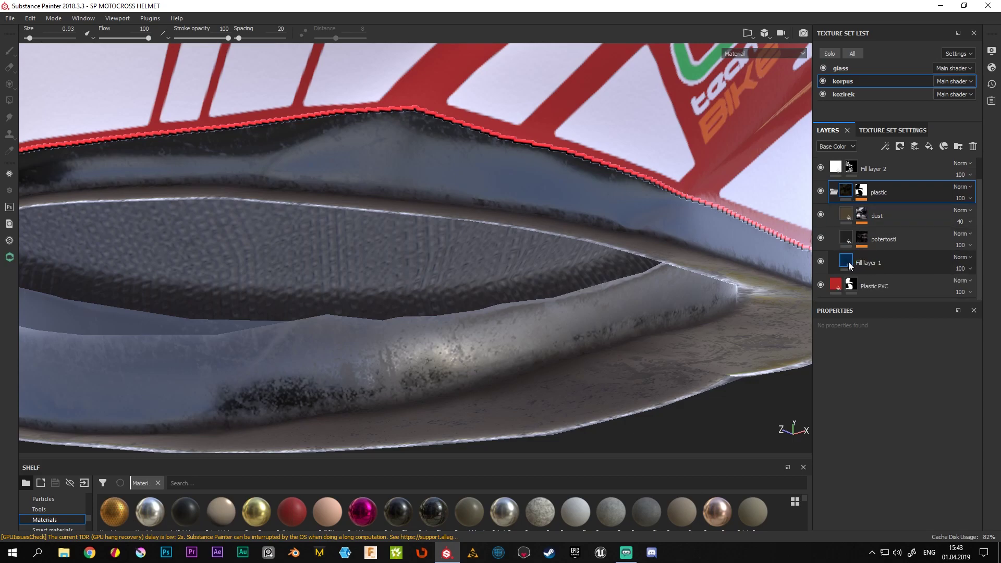
{"action": "left_click", "coordinate": [867, 266]}
{"action": "double_click", "coordinate": [867, 265]}
{"action": "type", "text": "base colo"}
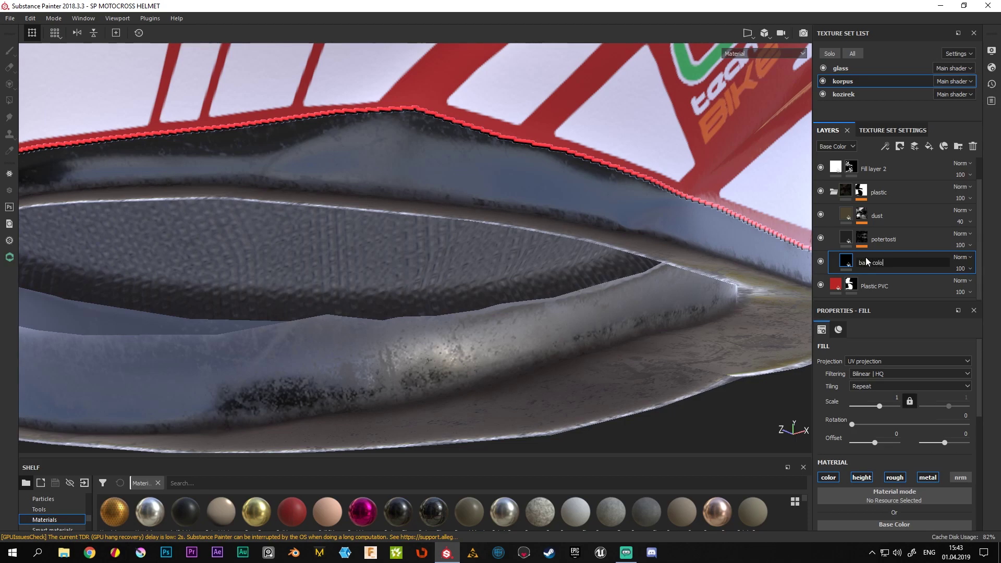
Finish naming the layer 'base color' and raise its roughness to about 0.32
{"action": "type", "text": "r"}
{"action": "key", "text": "Return"}
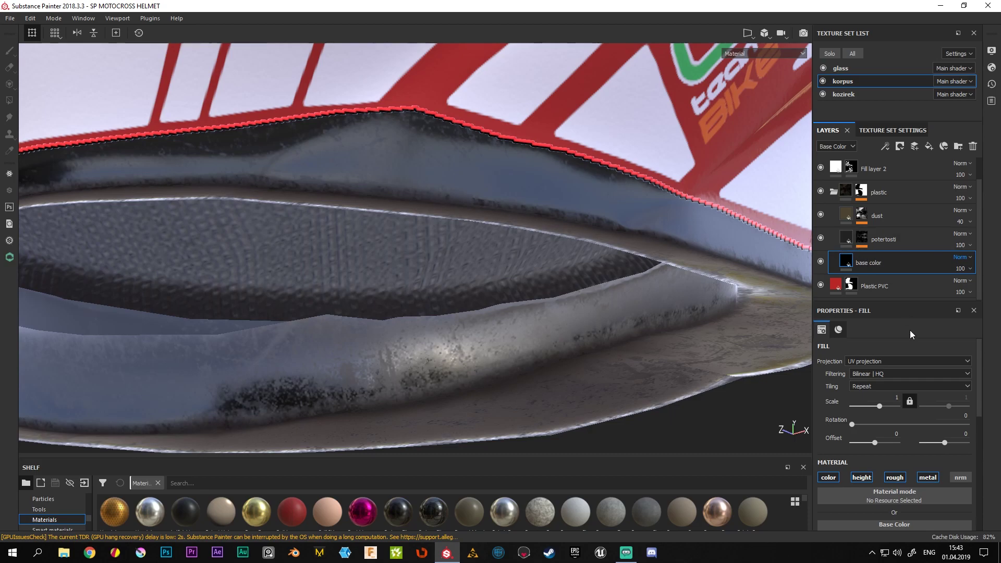
{"action": "scroll", "coordinate": [881, 432], "scroll_direction": "down", "scroll_amount": 3}
{"action": "scroll", "coordinate": [868, 456], "scroll_direction": "down", "scroll_amount": 2}
{"action": "scroll", "coordinate": [864, 464], "scroll_direction": "down", "scroll_amount": 2}
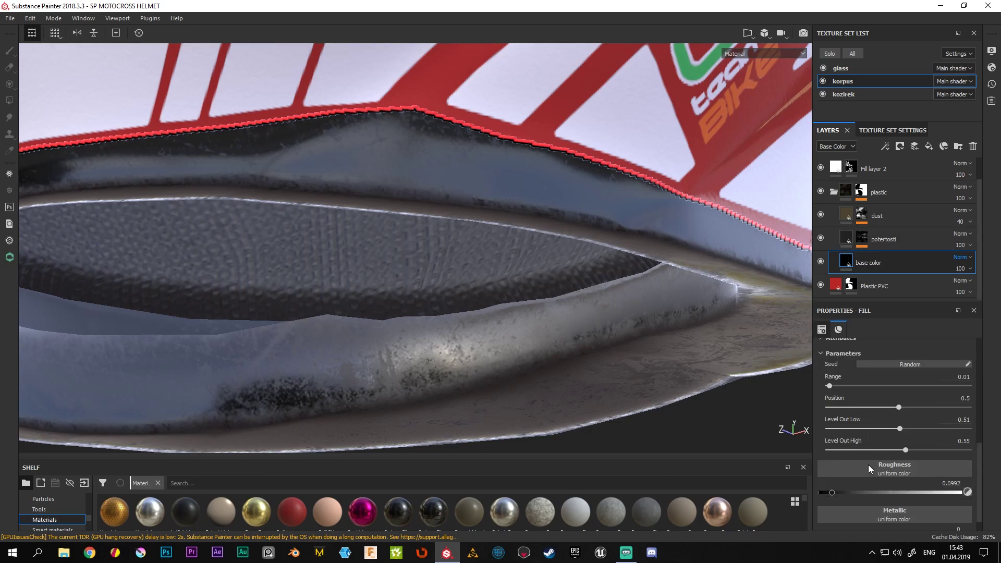
{"action": "scroll", "coordinate": [868, 465], "scroll_direction": "down", "scroll_amount": 2}
{"action": "mouse_move", "coordinate": [647, 285]}
{"action": "left_mouse_down", "text": "alt"}
{"action": "mouse_move", "coordinate": [415, 278]}
{"action": "mouse_move", "coordinate": [556, 317]}
{"action": "left_mouse_up", "text": "alt"}
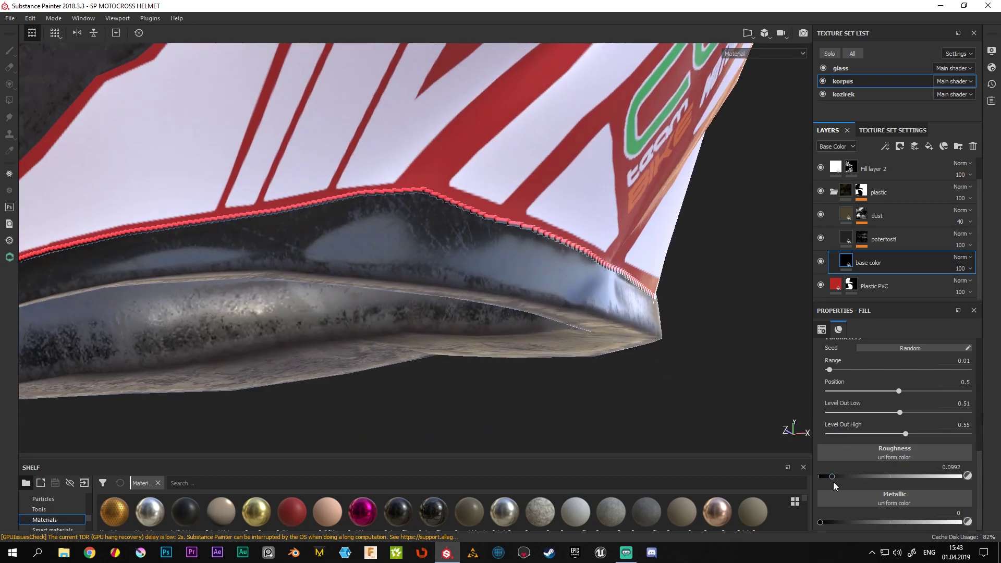
{"action": "left_click_drag", "start_coordinate": [834, 477], "coordinate": [865, 479]}
Orbit and rotate lighting to check the less glossy plastic, keeping the name 'base color'
{"action": "mouse_move", "coordinate": [593, 274]}
{"action": "left_mouse_down", "text": "alt"}
{"action": "mouse_move", "coordinate": [290, 291]}
{"action": "mouse_move", "coordinate": [291, 138]}
{"action": "mouse_move", "coordinate": [512, 206]}
{"action": "mouse_move", "coordinate": [648, 293]}
{"action": "mouse_move", "coordinate": [425, 257]}
{"action": "mouse_move", "coordinate": [676, 253]}
{"action": "left_mouse_up", "text": "alt"}
{"action": "mouse_move", "coordinate": [676, 254]}
{"action": "right_mouse_down", "text": "shift"}
{"action": "mouse_move", "coordinate": [569, 264]}
{"action": "mouse_move", "coordinate": [594, 268]}
{"action": "mouse_move", "coordinate": [531, 284]}
{"action": "mouse_move", "coordinate": [547, 286]}
{"action": "right_mouse_up", "text": "shift"}
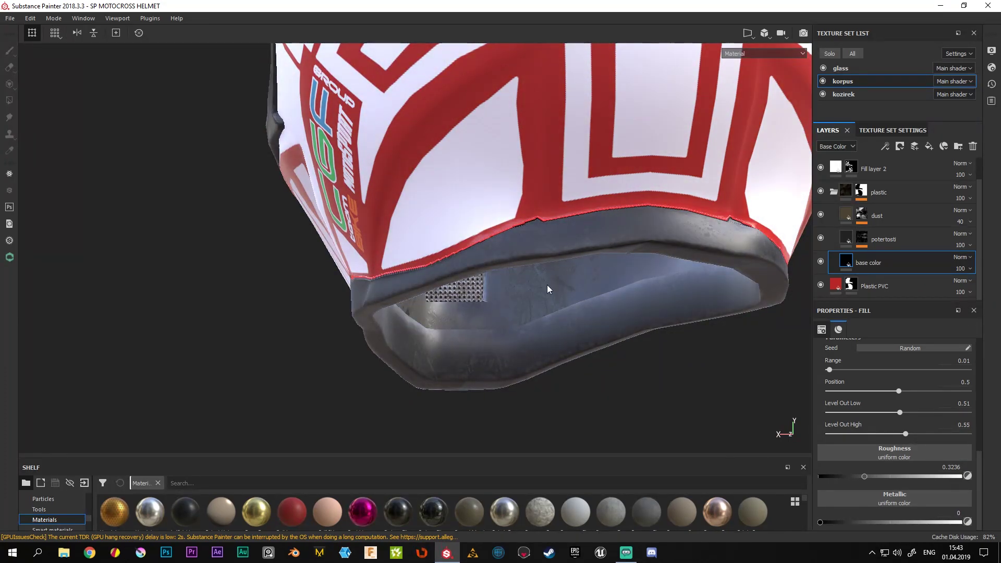
{"action": "mouse_move", "coordinate": [547, 286]}
{"action": "left_mouse_down", "text": "alt"}
{"action": "mouse_move", "coordinate": [447, 291]}
{"action": "mouse_move", "coordinate": [681, 287]}
{"action": "mouse_move", "coordinate": [597, 290]}
{"action": "left_mouse_up", "text": "alt"}
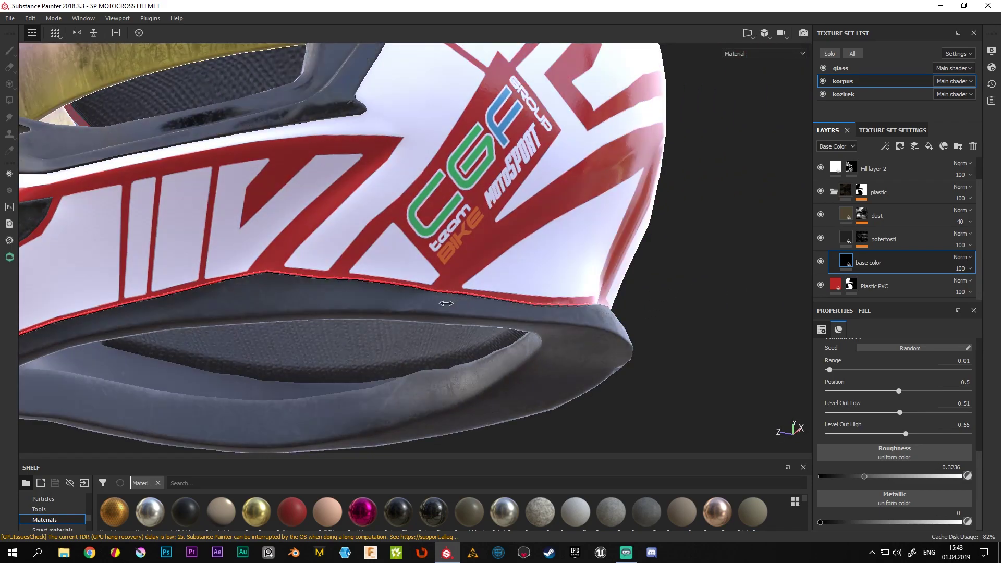
{"action": "scroll", "coordinate": [444, 407], "scroll_direction": "up", "scroll_amount": 2}
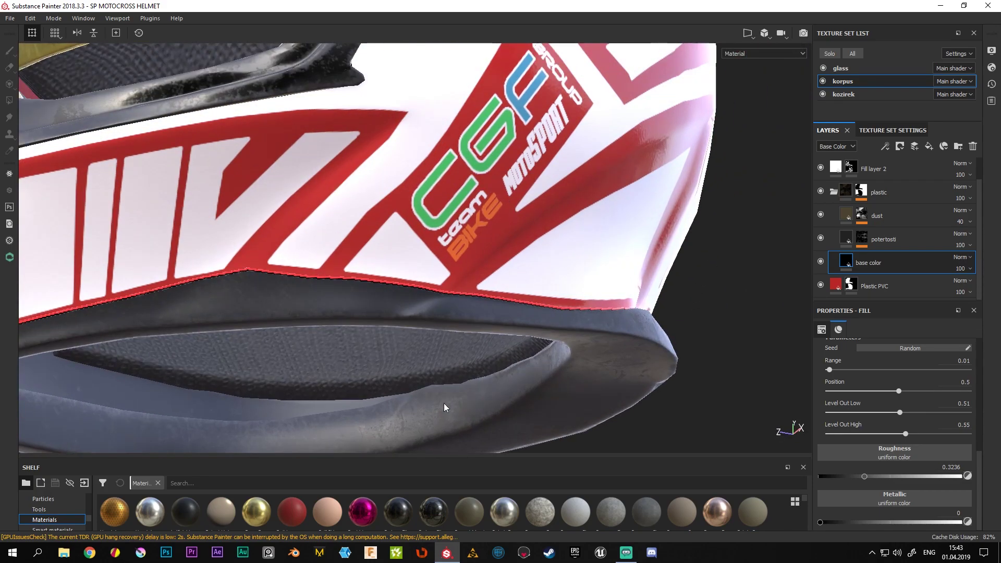
{"action": "scroll", "coordinate": [412, 365], "scroll_direction": "up", "scroll_amount": 2}
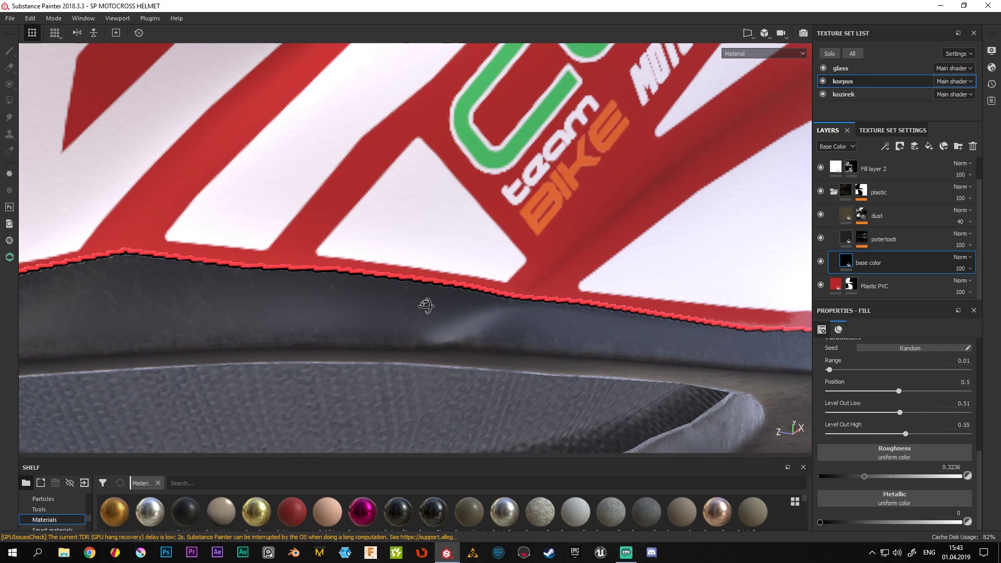
{"action": "mouse_move", "coordinate": [425, 306]}
{"action": "left_mouse_down", "text": "alt"}
{"action": "mouse_move", "coordinate": [505, 279]}
{"action": "mouse_move", "coordinate": [494, 298]}
{"action": "mouse_move", "coordinate": [515, 244]}
{"action": "left_mouse_up", "text": "alt"}
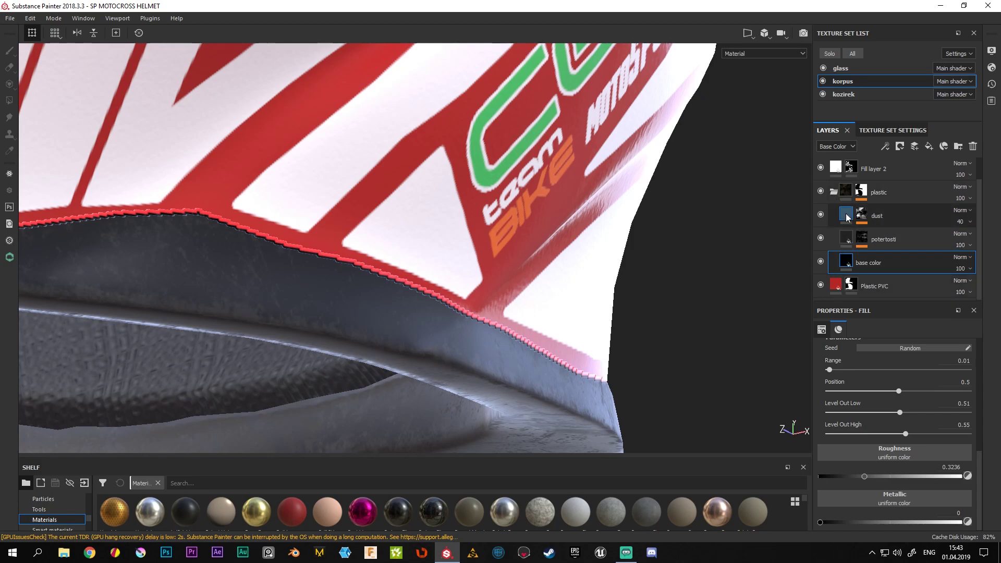
{"action": "double_click", "coordinate": [877, 263]}
{"action": "key", "text": "Return"}
On the Plastic PVC layer, set height noise Level Out Low to 0.51 and High to 0.55
{"action": "left_click", "coordinate": [835, 193]}
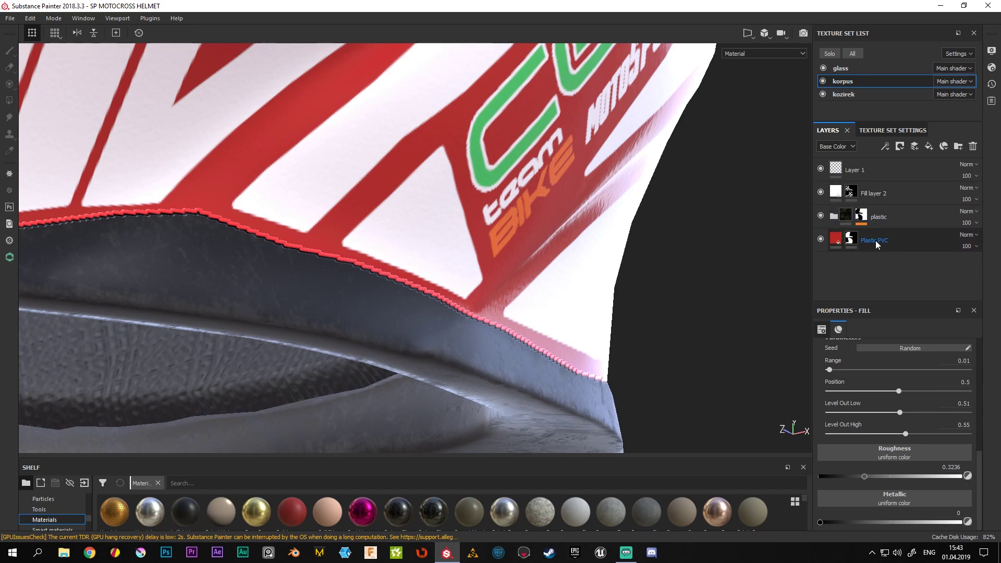
{"action": "left_click", "coordinate": [835, 241]}
{"action": "left_click", "coordinate": [836, 242]}
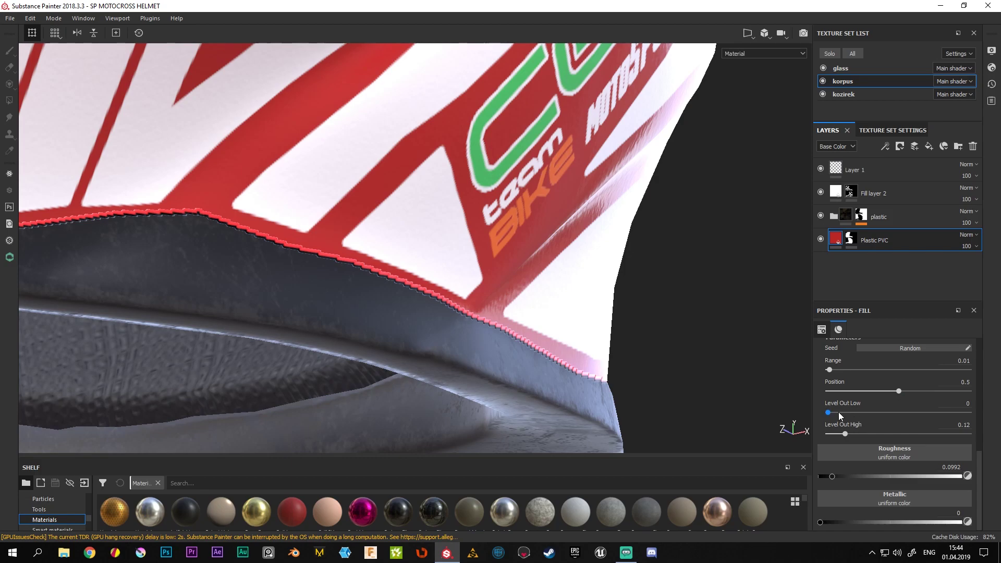
{"action": "scroll", "coordinate": [867, 376], "scroll_direction": "up", "scroll_amount": 3}
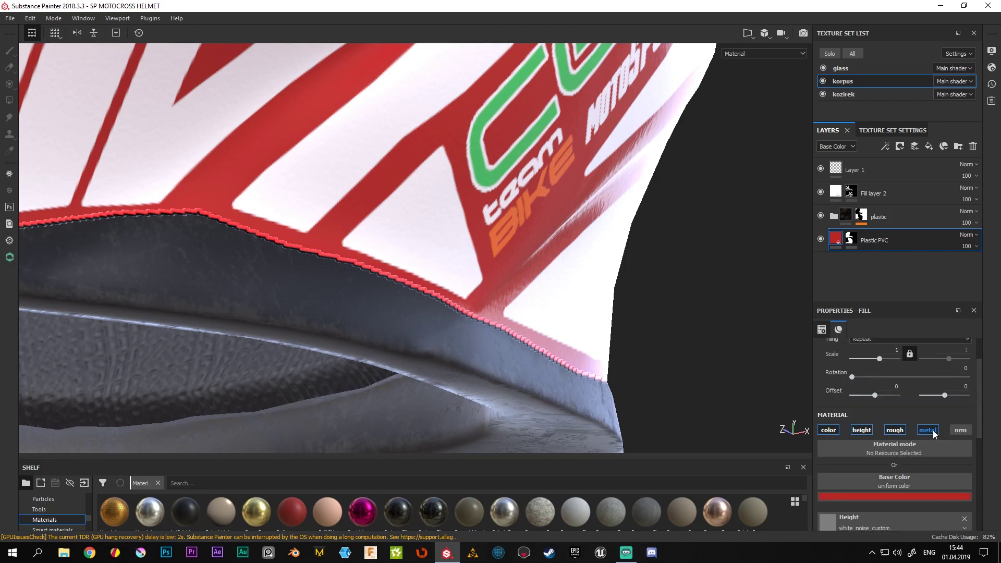
{"action": "scroll", "coordinate": [868, 432], "scroll_direction": "down", "scroll_amount": 3}
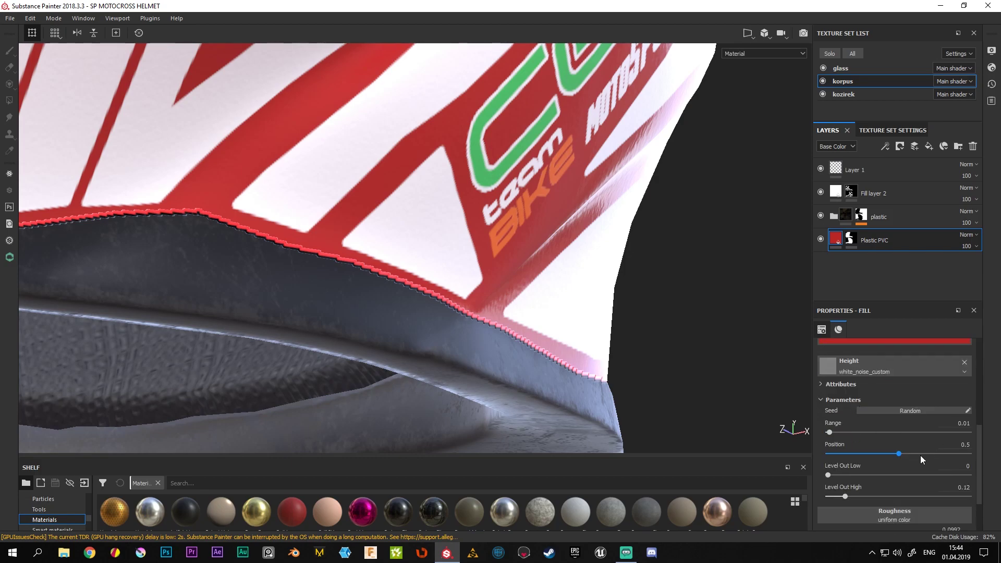
{"action": "scroll", "coordinate": [923, 464], "scroll_direction": "down", "scroll_amount": 1}
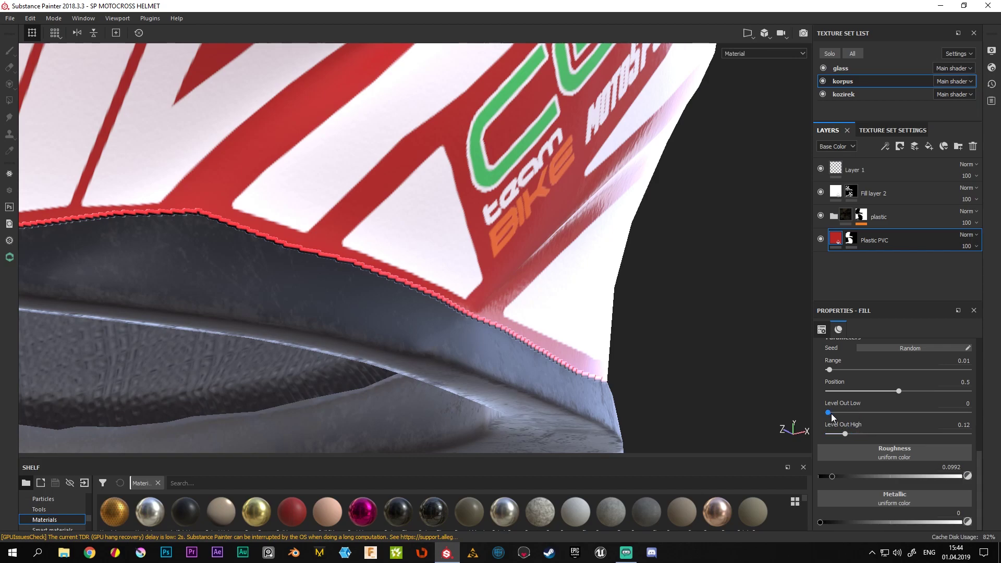
{"action": "left_click_drag", "start_coordinate": [829, 413], "coordinate": [836, 412]}
{"action": "left_click_drag", "start_coordinate": [837, 413], "coordinate": [900, 416]}
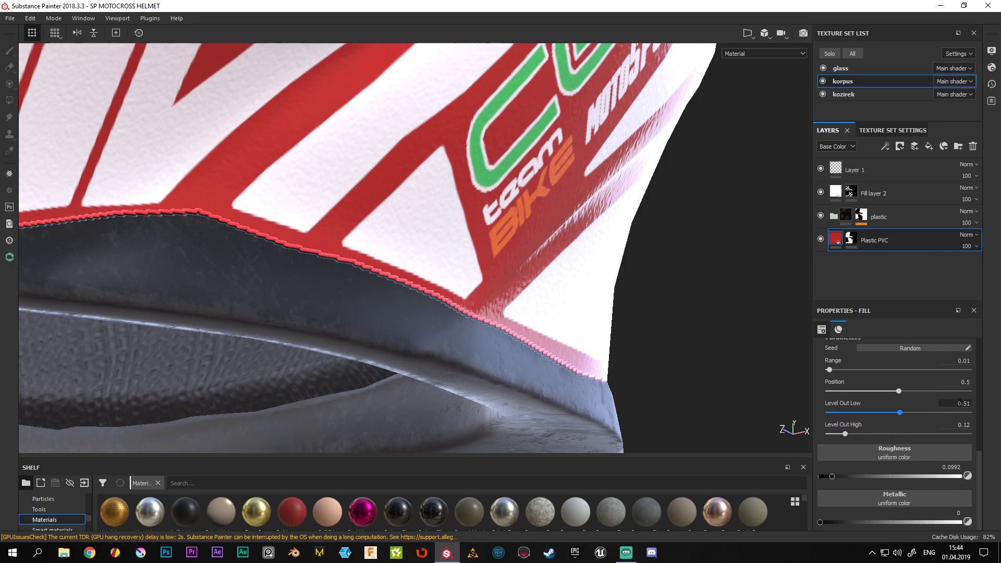
{"action": "mouse_move", "coordinate": [844, 434]}
{"action": "left_mouse_down"}
{"action": "mouse_move", "coordinate": [911, 434]}
{"action": "mouse_move", "coordinate": [895, 435]}
{"action": "left_mouse_up"}
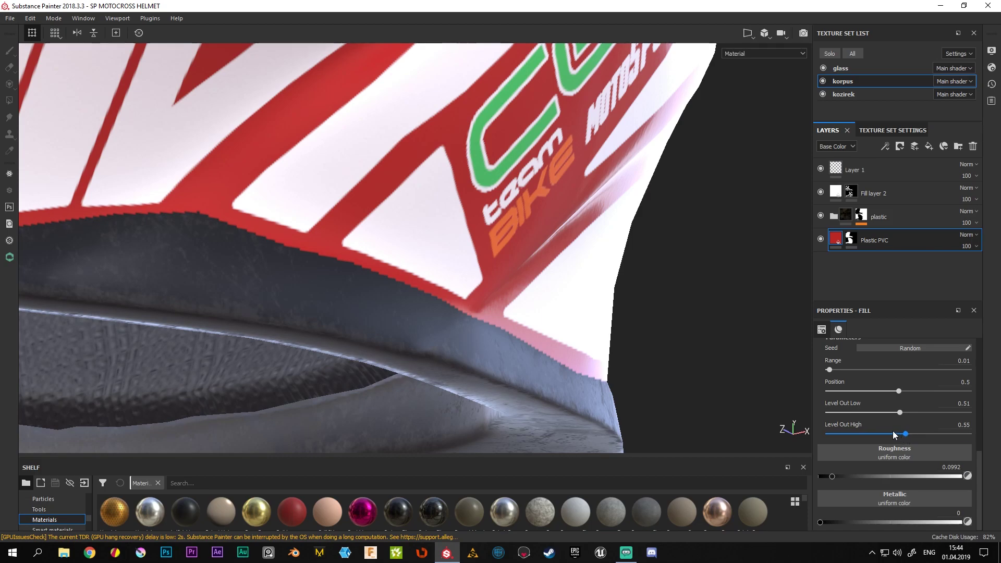
Orbit, zoom and rotate the lighting to inspect the new surface texture
{"action": "mouse_move", "coordinate": [587, 270]}
{"action": "left_mouse_down", "text": "alt"}
{"action": "mouse_move", "coordinate": [579, 243]}
{"action": "mouse_move", "coordinate": [596, 276]}
{"action": "mouse_move", "coordinate": [619, 273]}
{"action": "mouse_move", "coordinate": [552, 245]}
{"action": "left_mouse_up", "text": "alt"}
{"action": "mouse_move", "coordinate": [636, 193]}
{"action": "left_mouse_down", "text": "alt"}
{"action": "mouse_move", "coordinate": [592, 261]}
{"action": "mouse_move", "coordinate": [577, 230]}
{"action": "mouse_move", "coordinate": [594, 212]}
{"action": "mouse_move", "coordinate": [706, 236]}
{"action": "mouse_move", "coordinate": [664, 231]}
{"action": "left_mouse_up", "text": "alt"}
{"action": "right_click_drag", "start_coordinate": [664, 231], "coordinate": [689, 231], "text": "shift"}
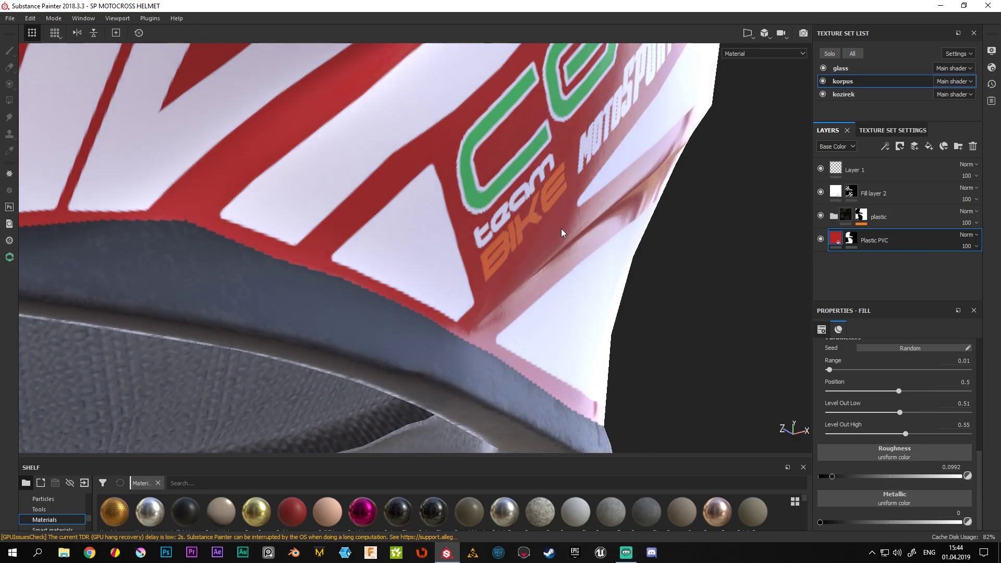
{"action": "mouse_move", "coordinate": [519, 290]}
{"action": "left_mouse_down", "text": "alt"}
{"action": "mouse_move", "coordinate": [537, 269]}
{"action": "mouse_move", "coordinate": [436, 261]}
{"action": "mouse_move", "coordinate": [372, 156]}
{"action": "left_mouse_up", "text": "alt"}
{"action": "right_click_drag", "start_coordinate": [372, 156], "coordinate": [372, 219], "text": "alt"}
{"action": "mouse_move", "coordinate": [372, 219]}
{"action": "left_mouse_down", "text": "alt"}
{"action": "mouse_move", "coordinate": [349, 297]}
{"action": "mouse_move", "coordinate": [661, 273]}
{"action": "left_mouse_up", "text": "alt"}
Set the Plastic PVC layer's roughness to 0.35
{"action": "scroll", "coordinate": [662, 272], "scroll_direction": "up", "scroll_amount": 2}
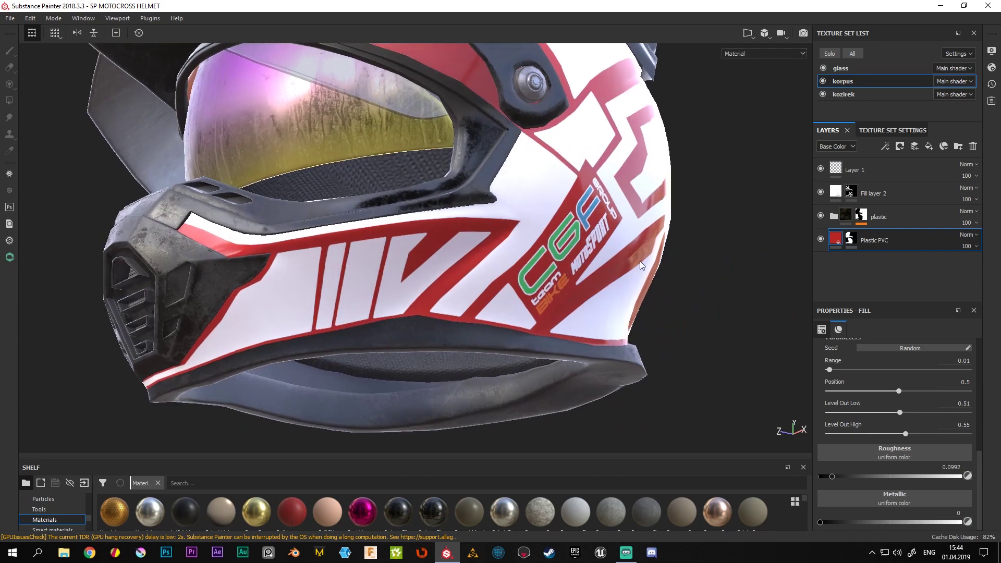
{"action": "scroll", "coordinate": [662, 273], "scroll_direction": "up", "scroll_amount": 1}
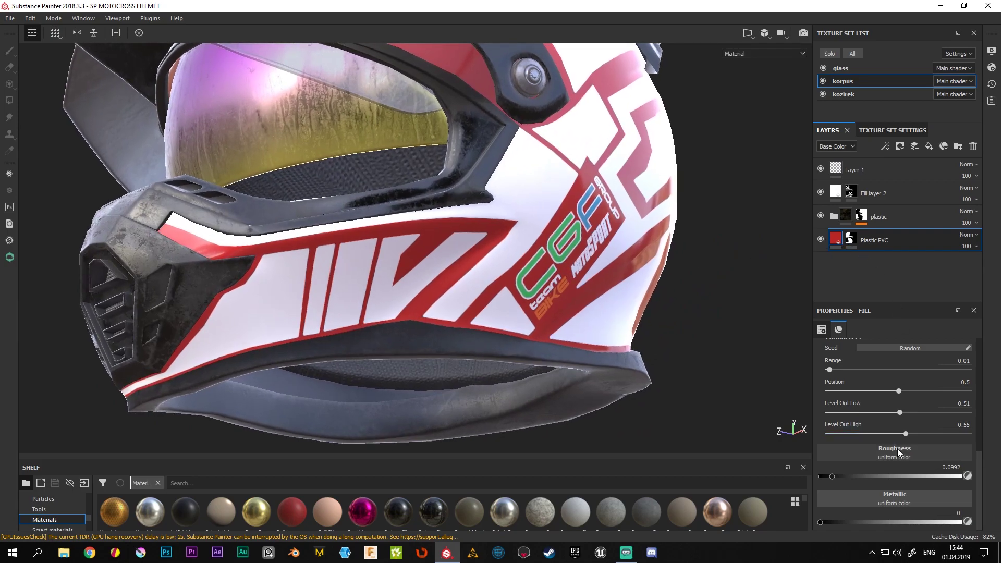
{"action": "scroll", "coordinate": [896, 449], "scroll_direction": "up", "scroll_amount": 2}
{"action": "scroll", "coordinate": [891, 415], "scroll_direction": "up", "scroll_amount": 2}
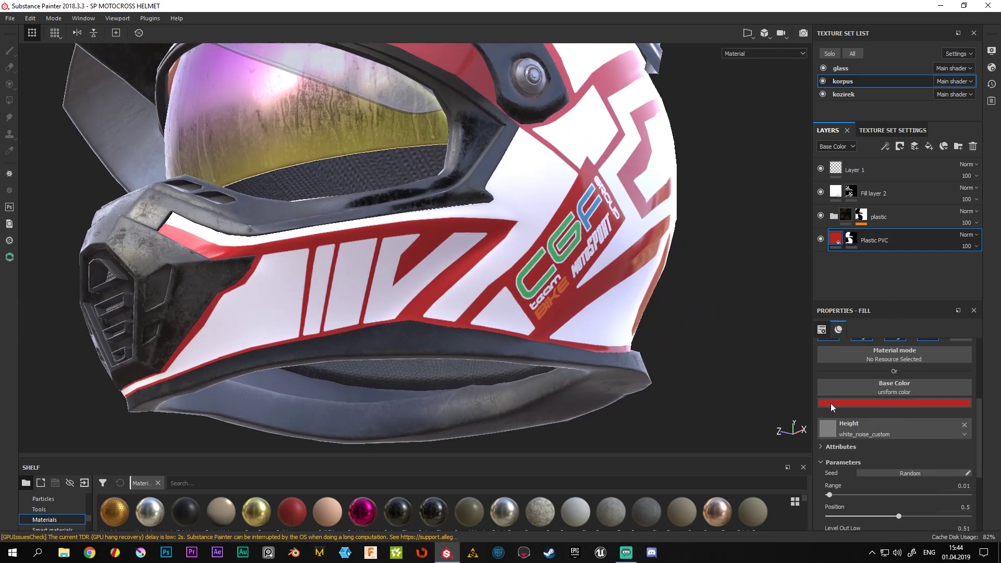
{"action": "scroll", "coordinate": [877, 461], "scroll_direction": "down", "scroll_amount": 3}
{"action": "mouse_move", "coordinate": [521, 260]}
{"action": "left_mouse_down", "text": "alt"}
{"action": "mouse_move", "coordinate": [581, 223]}
{"action": "mouse_move", "coordinate": [542, 245]}
{"action": "left_mouse_up", "text": "alt"}
{"action": "scroll", "coordinate": [889, 477], "scroll_direction": "down", "scroll_amount": 1}
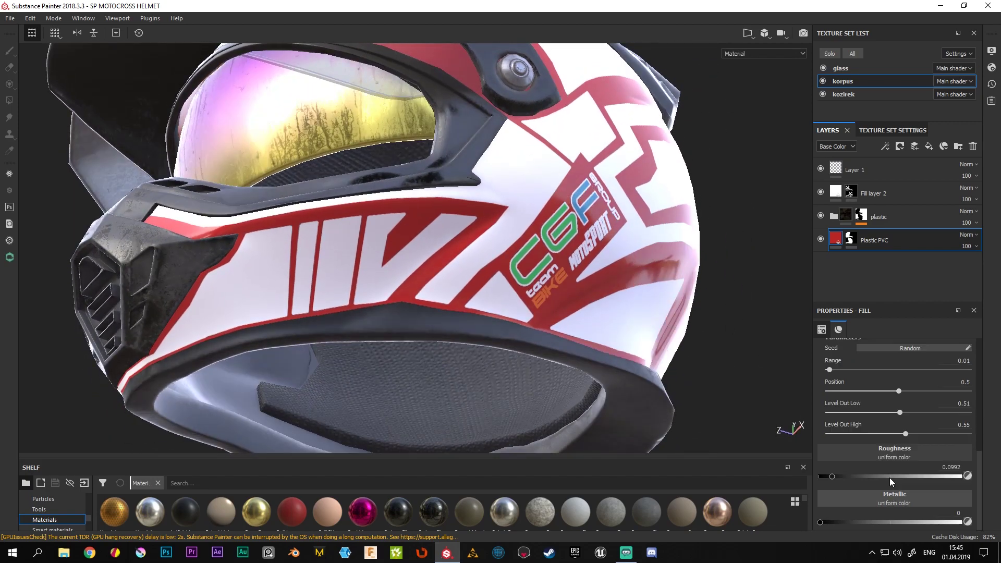
{"action": "left_click_drag", "start_coordinate": [838, 480], "coordinate": [851, 480]}
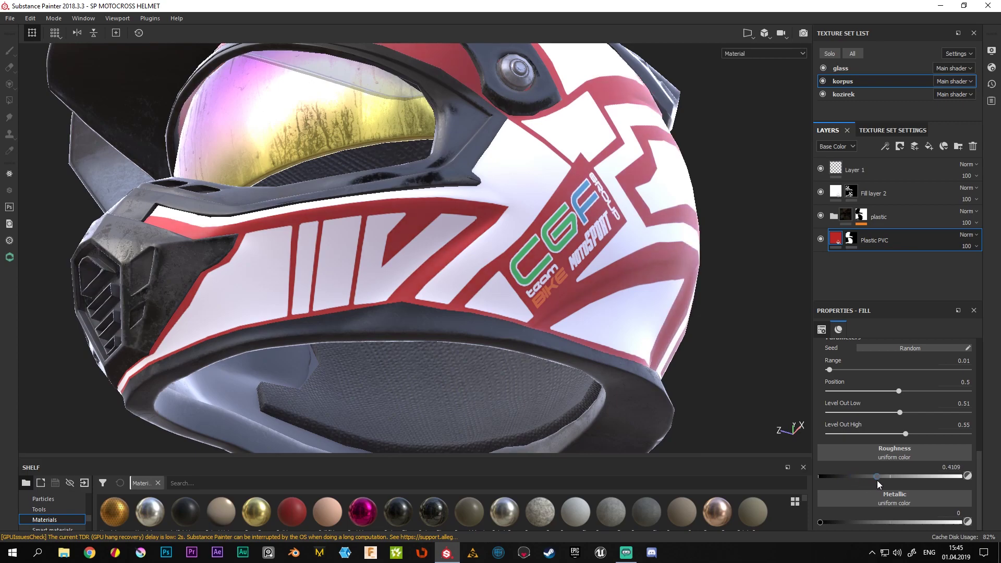
{"action": "left_click_drag", "start_coordinate": [876, 480], "coordinate": [861, 480]}
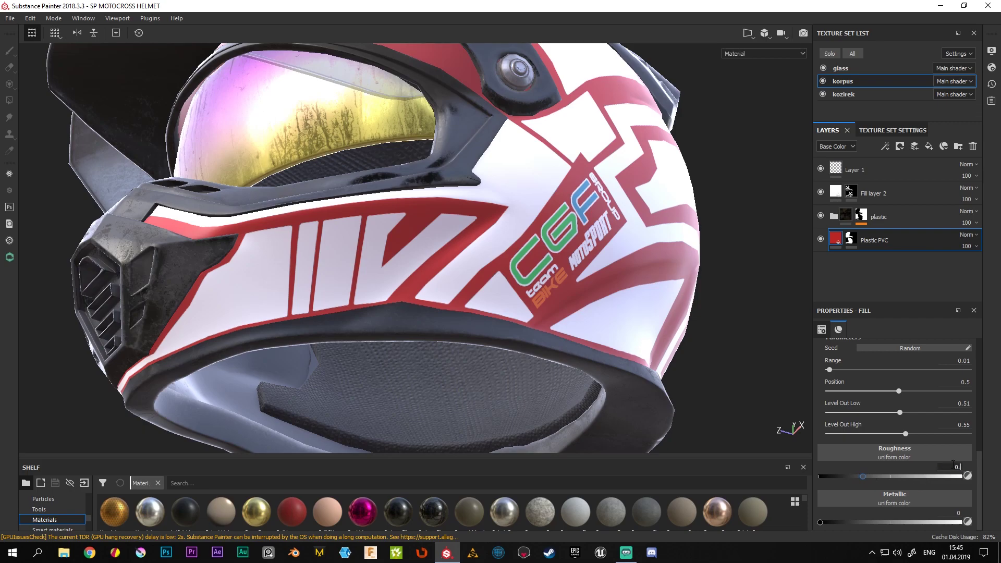
{"action": "type", "text": "35"}
{"action": "key", "text": "Return"}
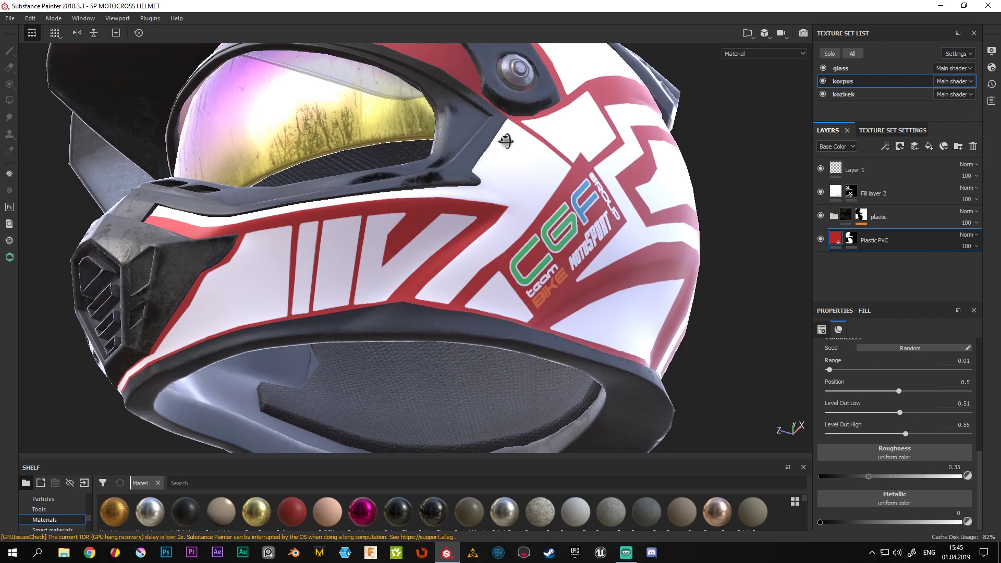
Orbit to a side view of the peak and switch to the kozirek texture set
{"action": "mouse_move", "coordinate": [505, 141]}
{"action": "left_mouse_down", "text": "alt"}
{"action": "mouse_move", "coordinate": [501, 230]}
{"action": "mouse_move", "coordinate": [379, 160]}
{"action": "mouse_move", "coordinate": [267, 125]}
{"action": "mouse_move", "coordinate": [504, 263]}
{"action": "mouse_move", "coordinate": [479, 265]}
{"action": "left_mouse_up", "text": "alt"}
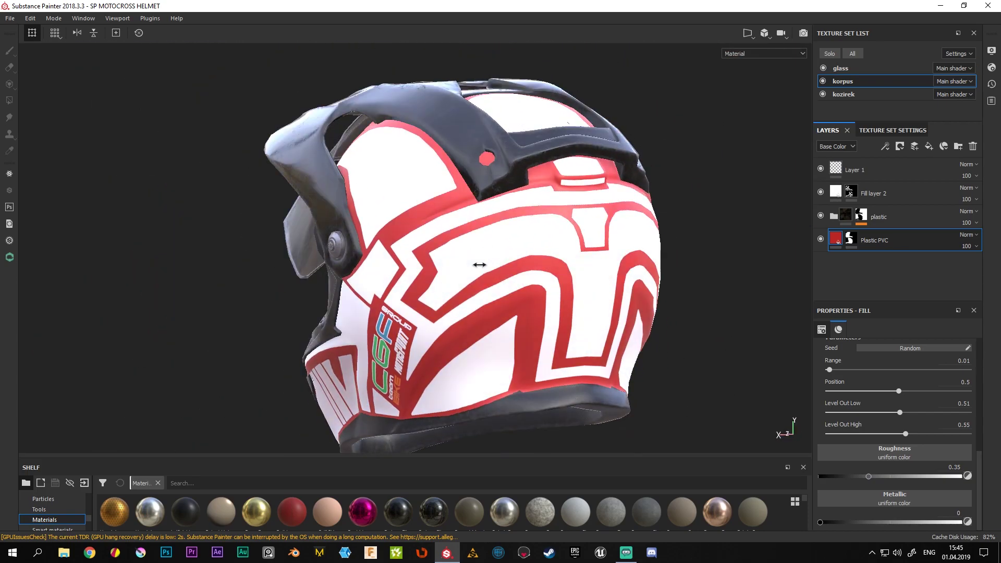
{"action": "mouse_move", "coordinate": [479, 265]}
{"action": "right_mouse_down", "text": "shift"}
{"action": "mouse_move", "coordinate": [391, 268]}
{"action": "mouse_move", "coordinate": [463, 271]}
{"action": "mouse_move", "coordinate": [438, 268]}
{"action": "right_mouse_up", "text": "shift"}
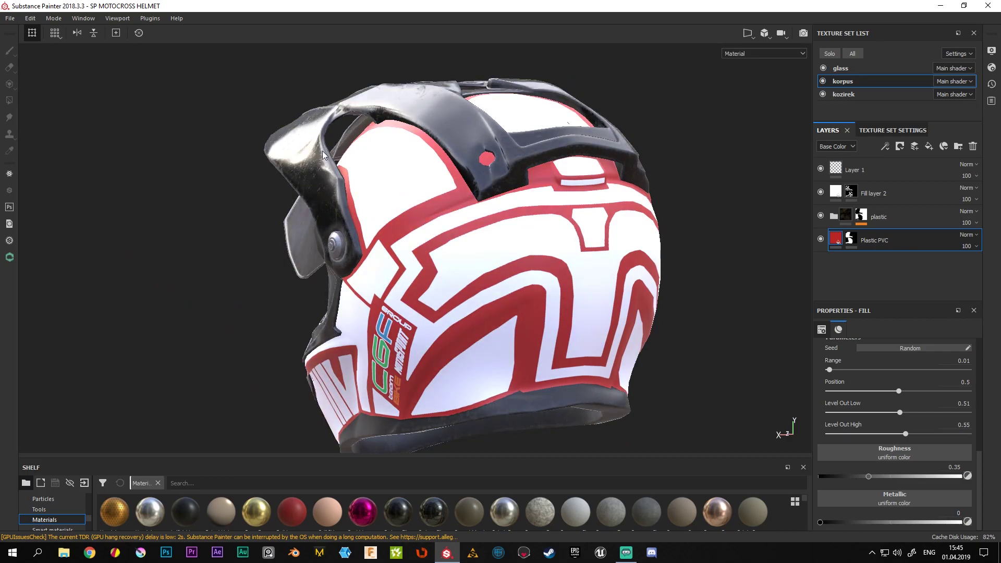
{"action": "mouse_move", "coordinate": [290, 232]}
{"action": "left_mouse_down", "text": "alt"}
{"action": "mouse_move", "coordinate": [398, 257]}
{"action": "mouse_move", "coordinate": [433, 245]}
{"action": "mouse_move", "coordinate": [255, 192]}
{"action": "mouse_move", "coordinate": [715, 240]}
{"action": "left_mouse_up", "text": "alt"}
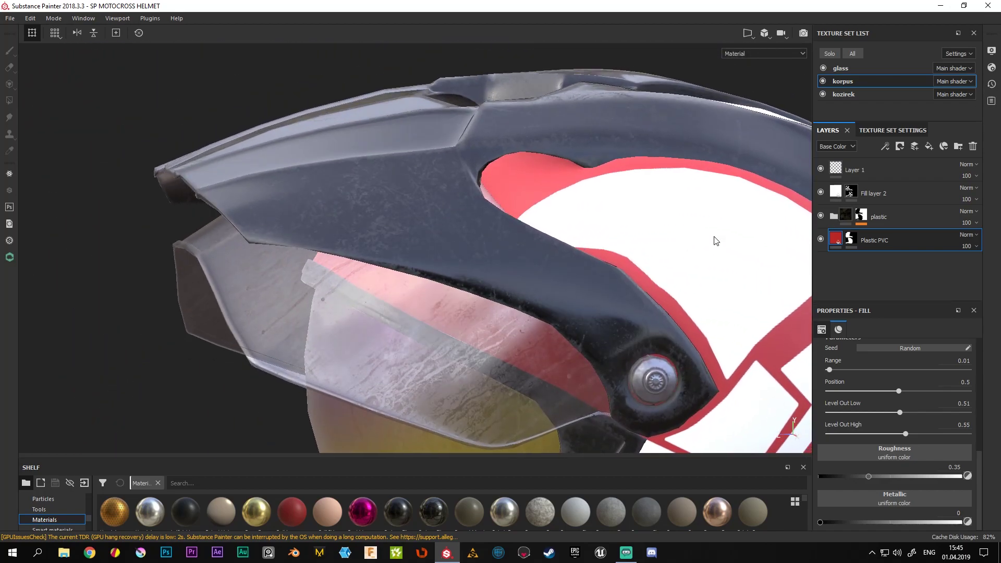
{"action": "left_click", "coordinate": [850, 94]}
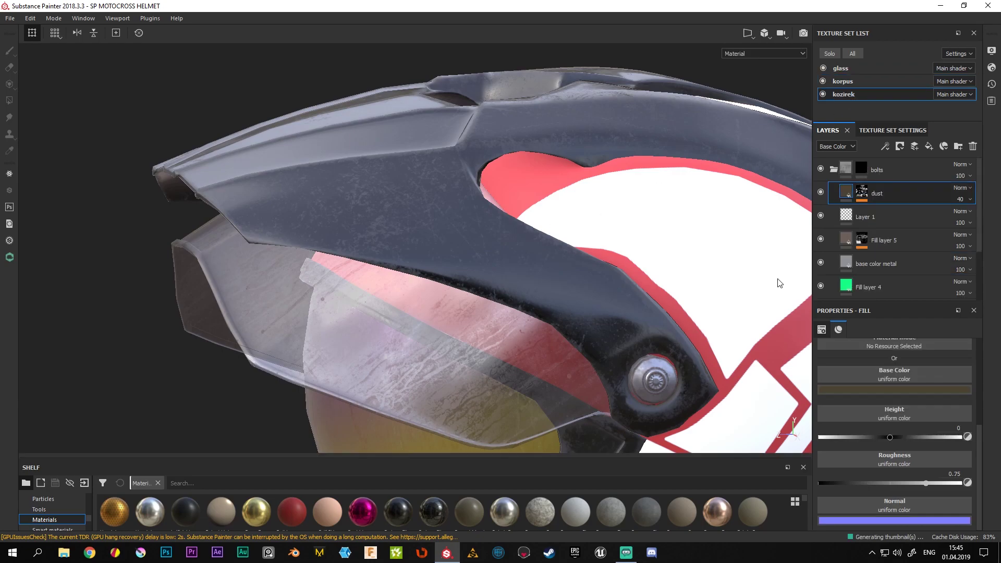
In the kozirek set, rename the plastic folder's Fill layer 1 to 'base color'
{"action": "left_click", "coordinate": [833, 168]}
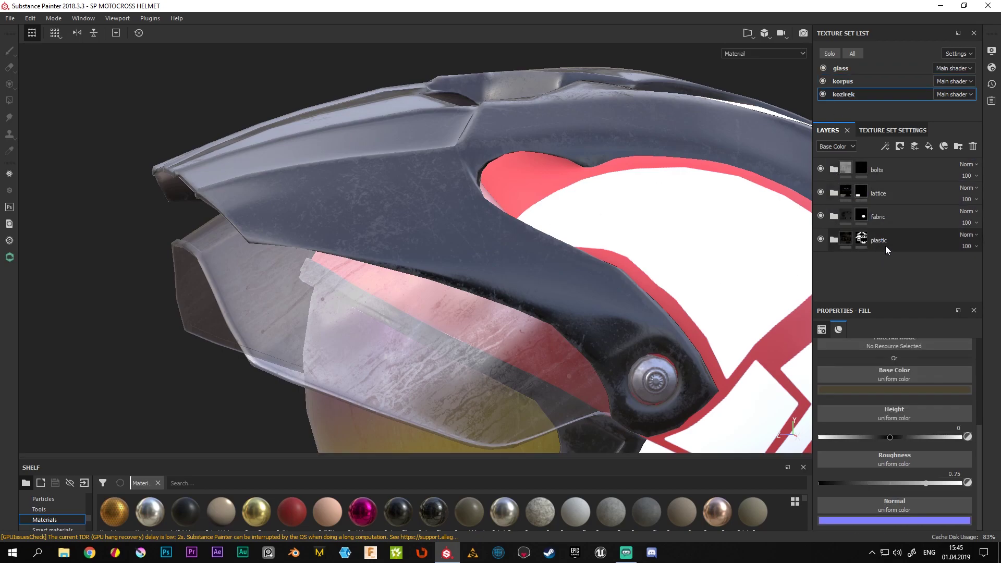
{"action": "left_click", "coordinate": [834, 240]}
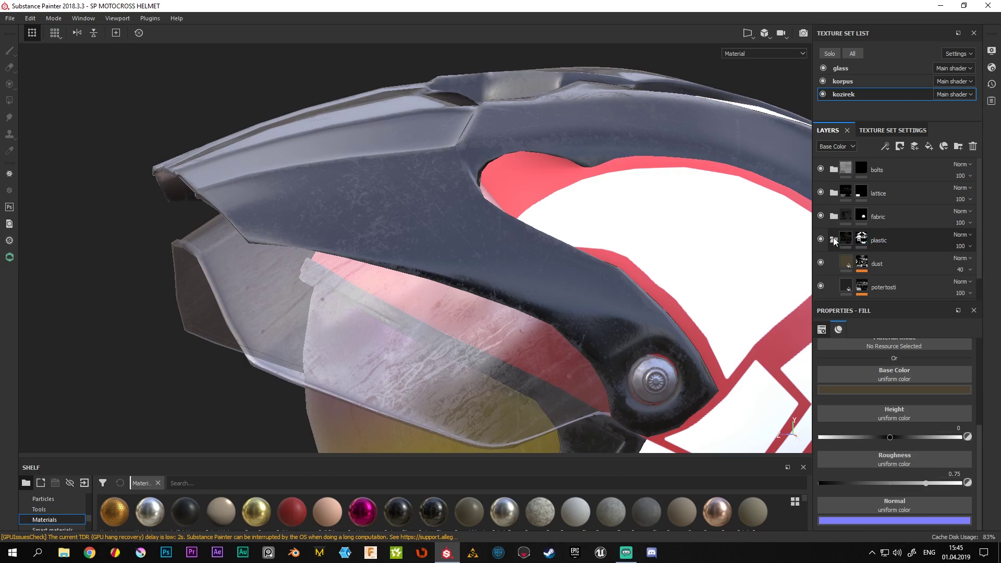
{"action": "scroll", "coordinate": [885, 268], "scroll_direction": "down", "scroll_amount": 1}
{"action": "left_click", "coordinate": [876, 287]}
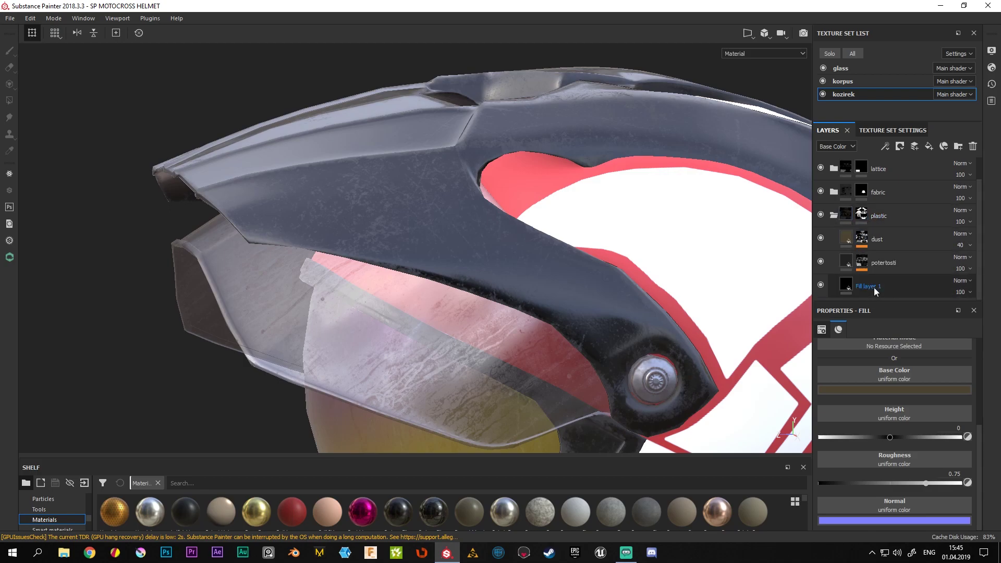
{"action": "double_click", "coordinate": [875, 286]}
{"action": "type", "text": "base color"}
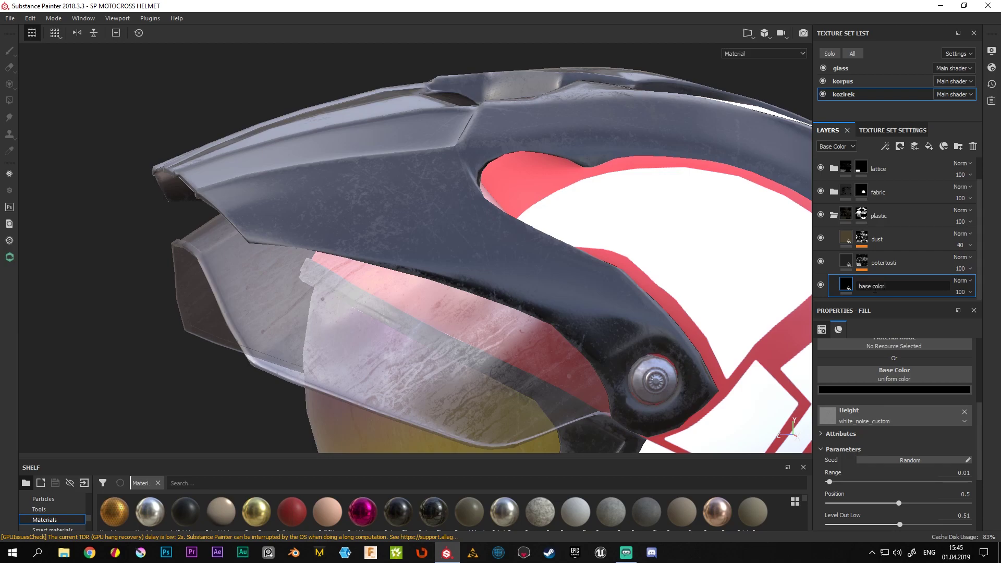
{"action": "key", "text": "Return"}
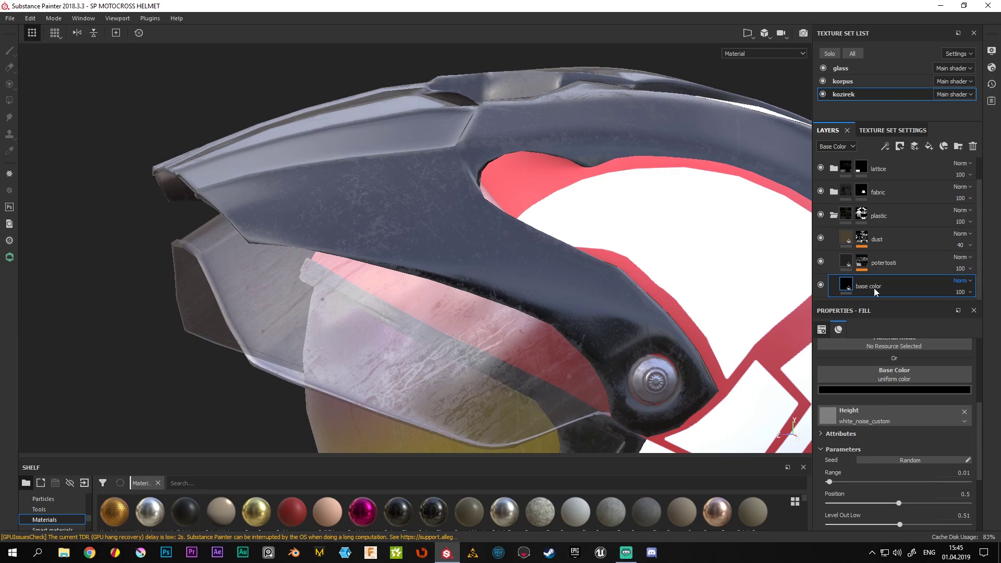
Adjust the base color layer's roughness to about 0.19 and view the helmet side
{"action": "scroll", "coordinate": [896, 478], "scroll_direction": "down", "scroll_amount": 2}
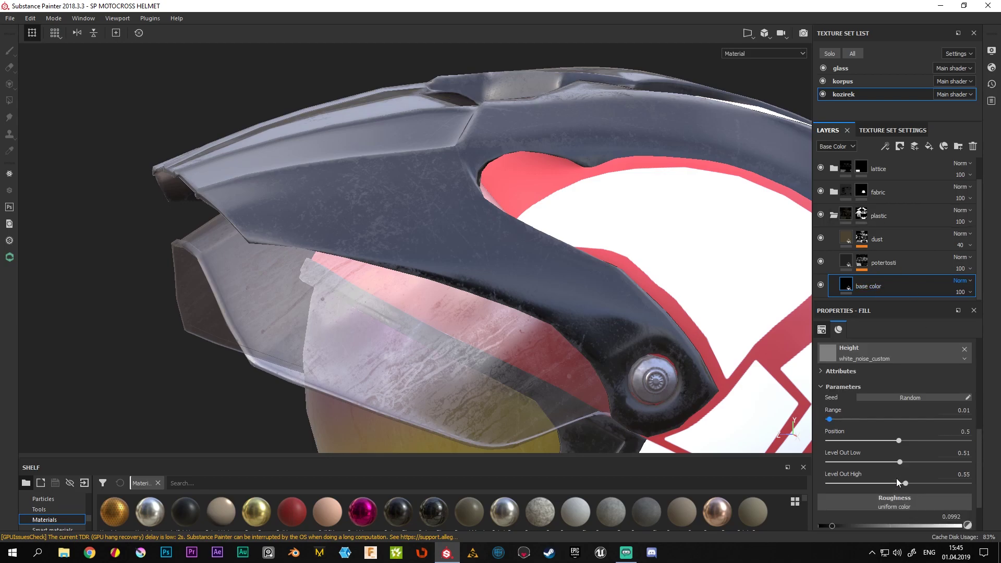
{"action": "scroll", "coordinate": [892, 478], "scroll_direction": "down", "scroll_amount": 2}
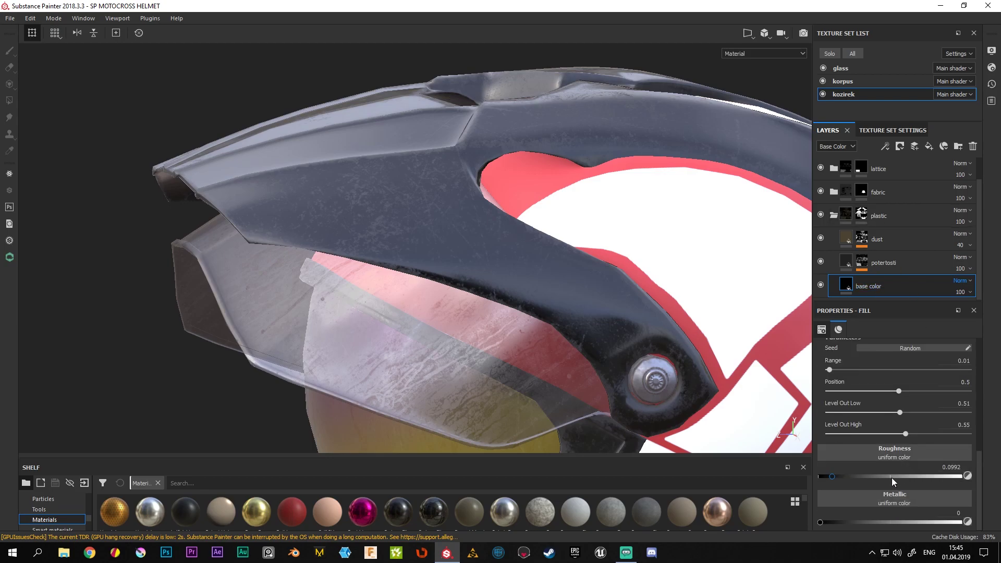
{"action": "left_click", "coordinate": [831, 476]}
{"action": "mouse_move", "coordinate": [518, 284]}
{"action": "left_mouse_down", "text": "alt"}
{"action": "mouse_move", "coordinate": [413, 284]}
{"action": "mouse_move", "coordinate": [386, 296]}
{"action": "mouse_move", "coordinate": [356, 242]}
{"action": "left_mouse_up", "text": "alt"}
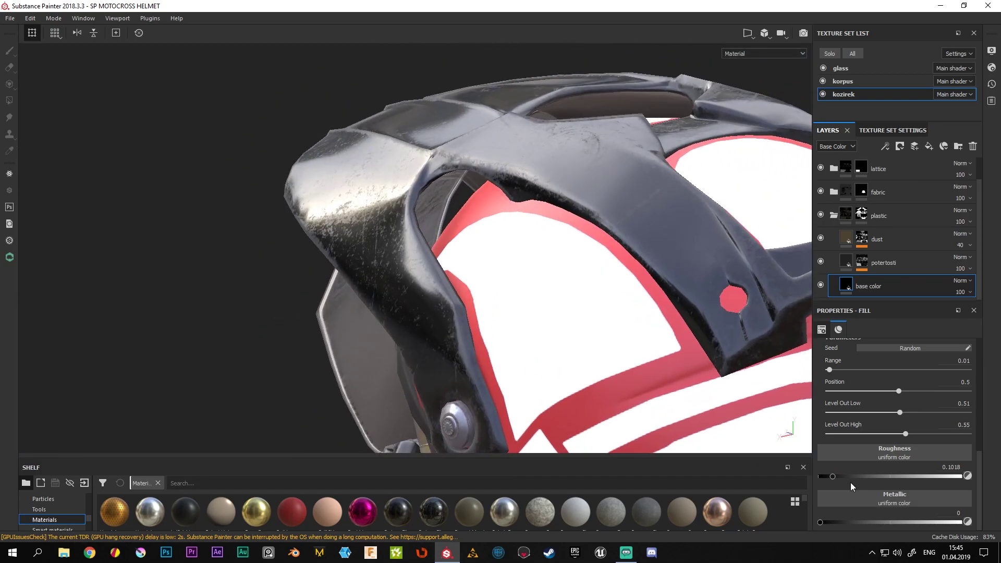
{"action": "left_click_drag", "start_coordinate": [833, 476], "coordinate": [846, 478]}
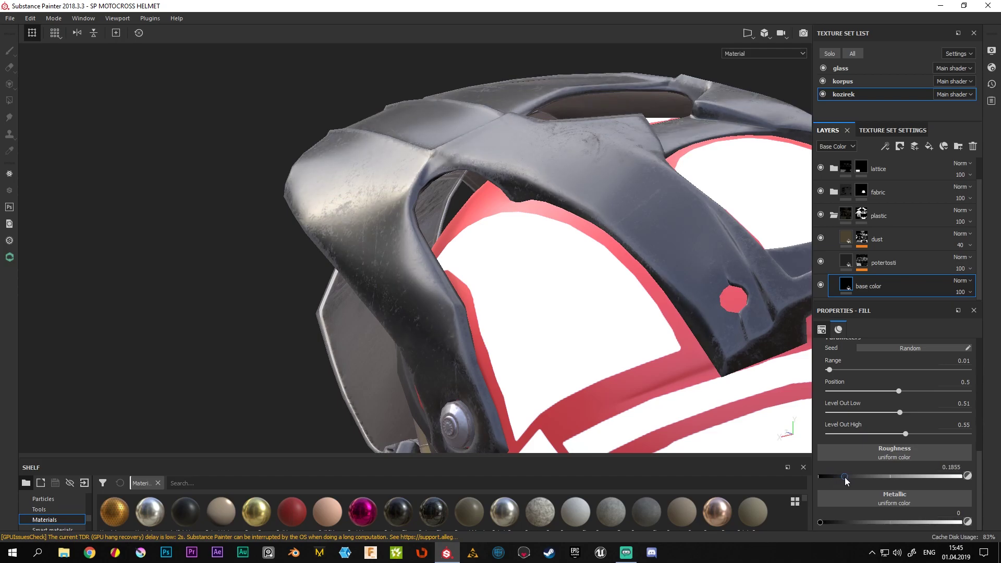
{"action": "mouse_move", "coordinate": [607, 359]}
{"action": "left_mouse_down", "text": "alt"}
{"action": "mouse_move", "coordinate": [487, 346]}
{"action": "mouse_move", "coordinate": [645, 275]}
{"action": "mouse_move", "coordinate": [522, 227]}
{"action": "mouse_move", "coordinate": [437, 271]}
{"action": "mouse_move", "coordinate": [538, 340]}
{"action": "mouse_move", "coordinate": [471, 237]}
{"action": "mouse_move", "coordinate": [489, 346]}
{"action": "mouse_move", "coordinate": [509, 389]}
{"action": "mouse_move", "coordinate": [519, 323]}
{"action": "mouse_move", "coordinate": [417, 250]}
{"action": "mouse_move", "coordinate": [340, 212]}
{"action": "mouse_move", "coordinate": [304, 259]}
{"action": "mouse_move", "coordinate": [169, 259]}
{"action": "mouse_move", "coordinate": [235, 313]}
{"action": "mouse_move", "coordinate": [444, 287]}
{"action": "left_mouse_up", "text": "alt"}
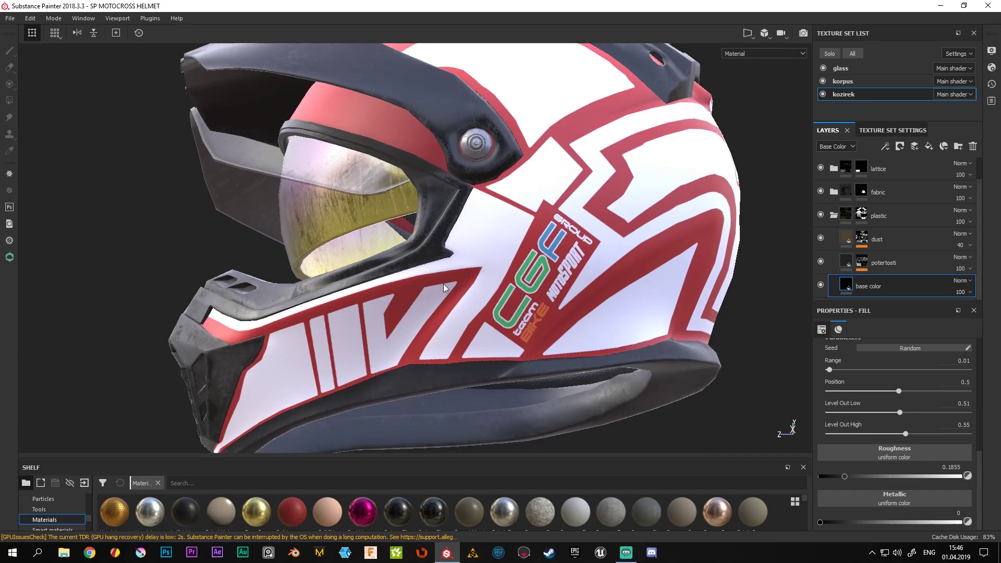
On korpus, try a dark grey base colour for the Plastic PVC stripes and inspect it
{"action": "left_click", "coordinate": [847, 81]}
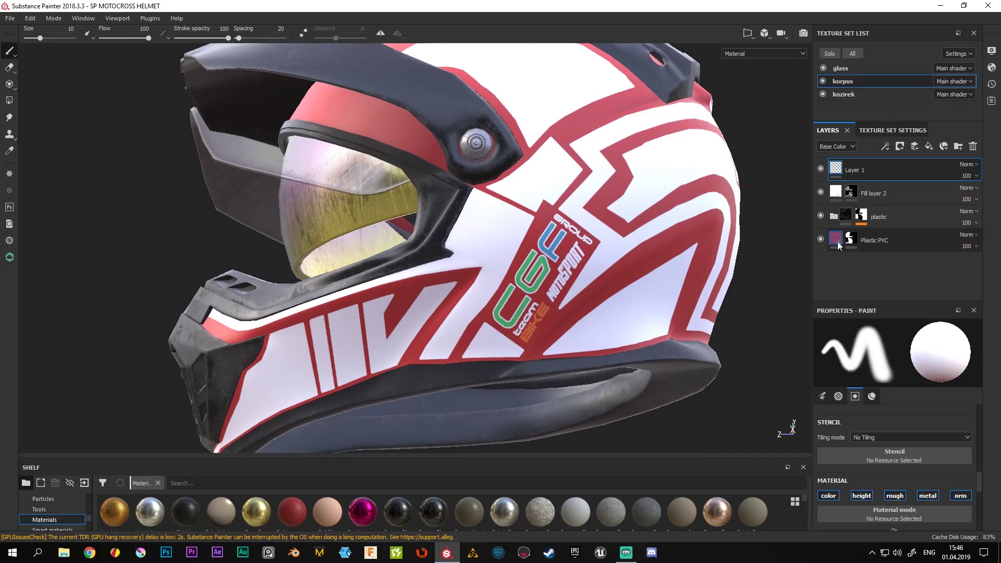
{"action": "left_click", "coordinate": [853, 243]}
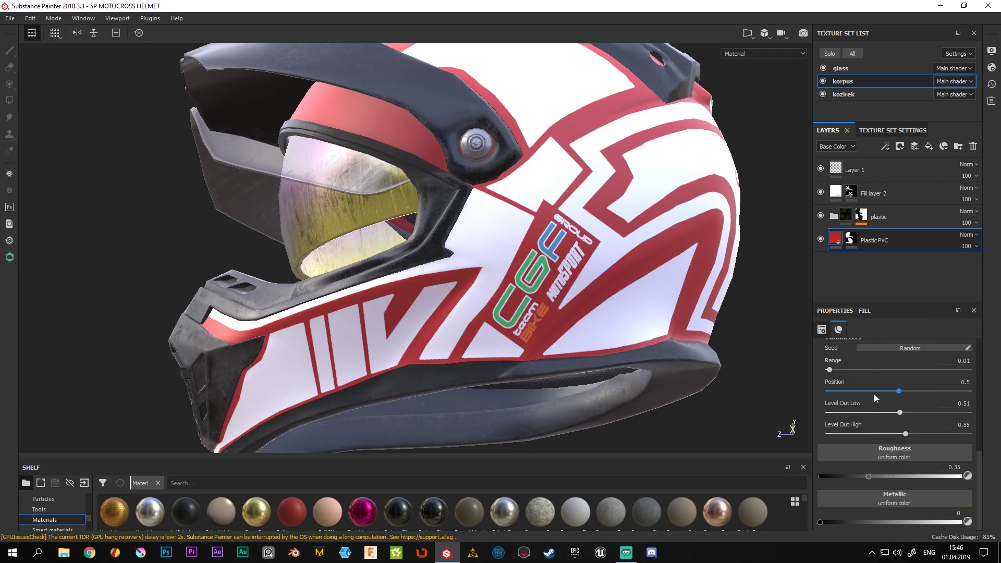
{"action": "scroll", "coordinate": [894, 388], "scroll_direction": "up", "scroll_amount": 3}
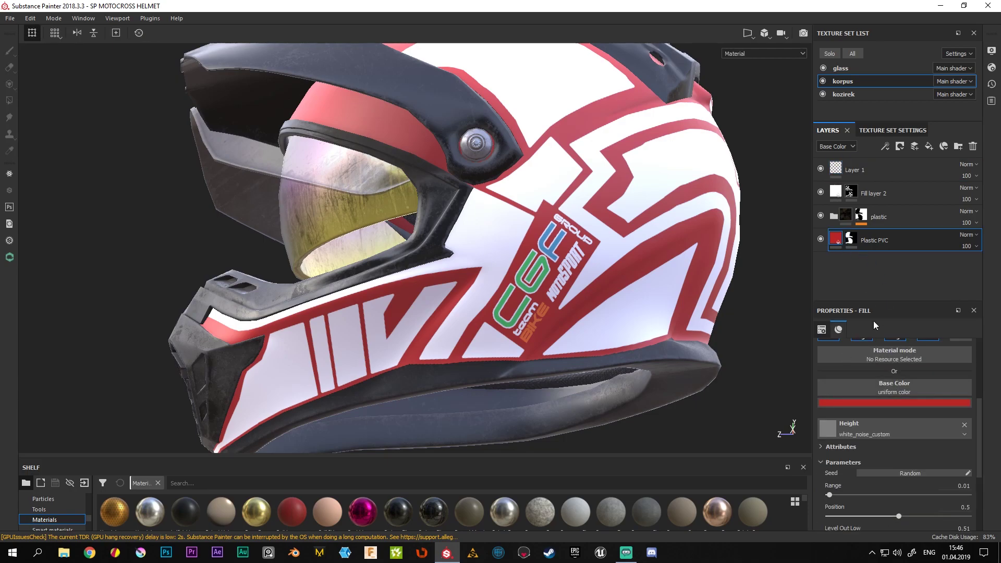
{"action": "left_click", "coordinate": [898, 402]}
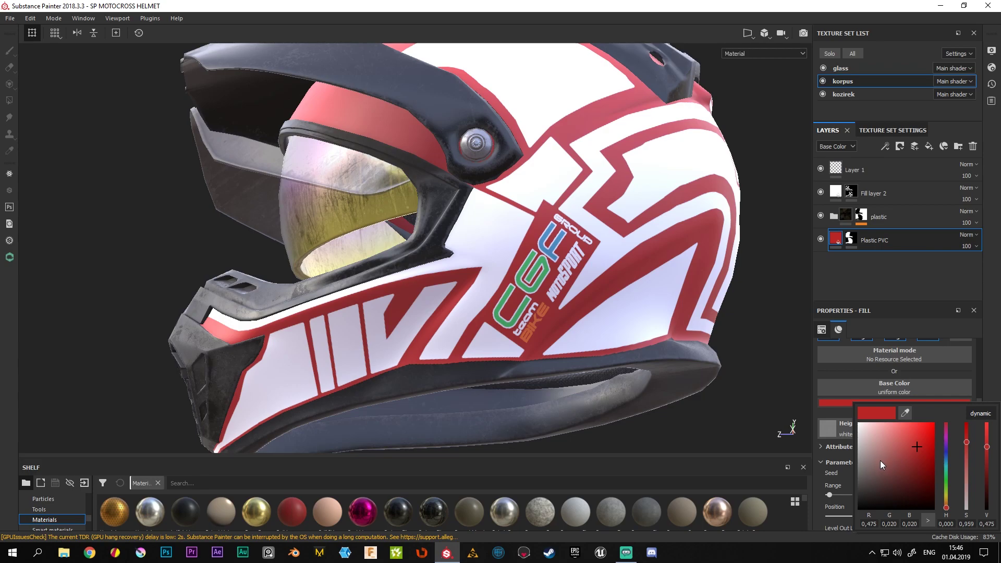
{"action": "mouse_move", "coordinate": [871, 450]}
{"action": "left_mouse_down"}
{"action": "mouse_move", "coordinate": [847, 507]}
{"action": "mouse_move", "coordinate": [877, 474]}
{"action": "mouse_move", "coordinate": [852, 470]}
{"action": "left_mouse_up"}
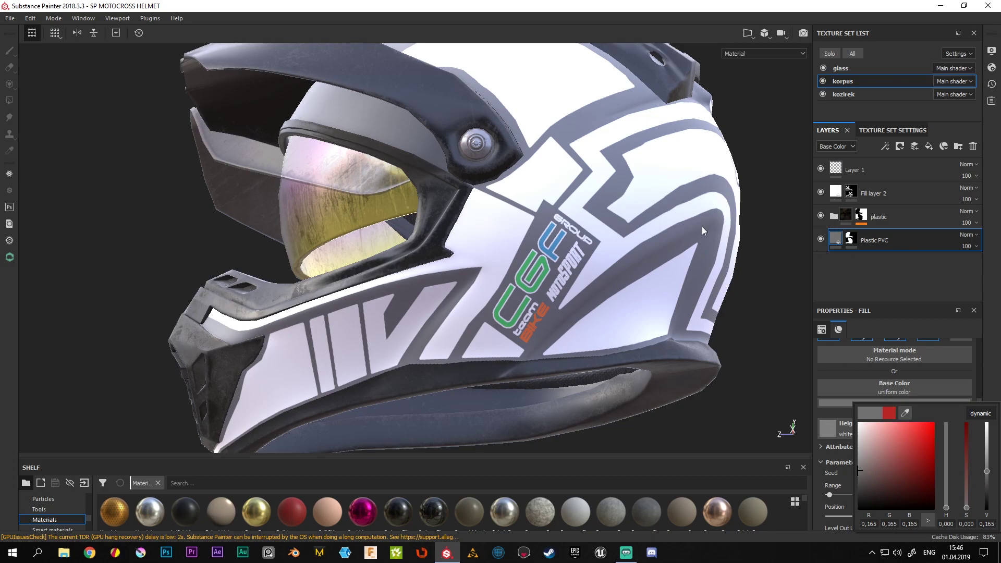
{"action": "left_click_drag", "start_coordinate": [702, 231], "coordinate": [573, 219], "text": "alt"}
{"action": "mouse_move", "coordinate": [573, 219]}
{"action": "right_mouse_down", "text": "alt"}
{"action": "mouse_move", "coordinate": [438, 182]}
{"action": "mouse_move", "coordinate": [510, 257]}
{"action": "right_mouse_up", "text": "alt"}
{"action": "mouse_move", "coordinate": [509, 257]}
{"action": "left_mouse_down", "text": "alt"}
{"action": "mouse_move", "coordinate": [391, 161]}
{"action": "mouse_move", "coordinate": [445, 252]}
{"action": "left_mouse_up", "text": "alt"}
{"action": "mouse_move", "coordinate": [445, 253]}
{"action": "right_mouse_down", "text": "alt"}
{"action": "mouse_move", "coordinate": [604, 310]}
{"action": "mouse_move", "coordinate": [570, 313]}
{"action": "right_mouse_up", "text": "alt"}
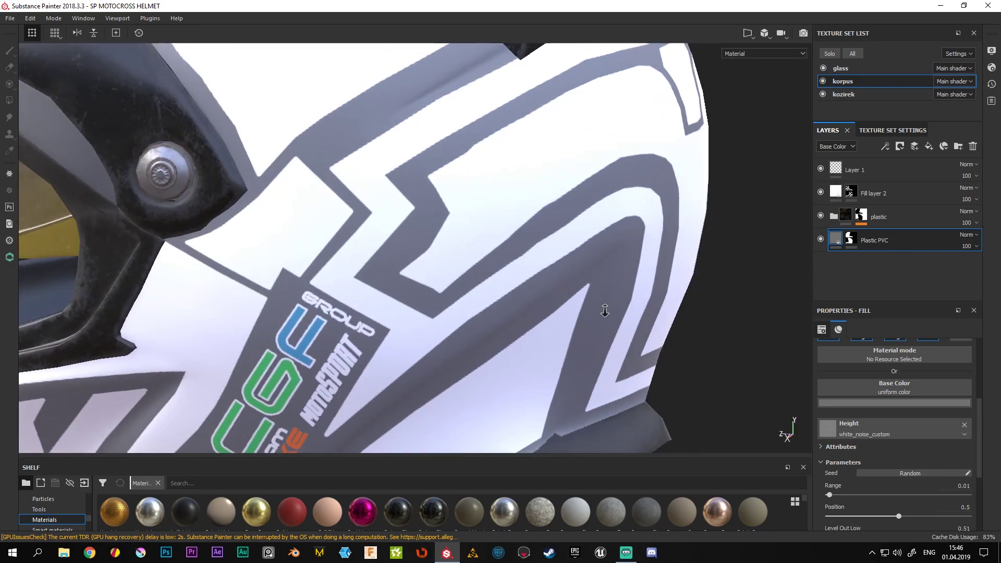
{"action": "mouse_move", "coordinate": [570, 313]}
{"action": "left_mouse_down", "text": "alt"}
{"action": "mouse_move", "coordinate": [587, 269]}
{"action": "mouse_move", "coordinate": [538, 277]}
{"action": "left_mouse_up", "text": "alt"}
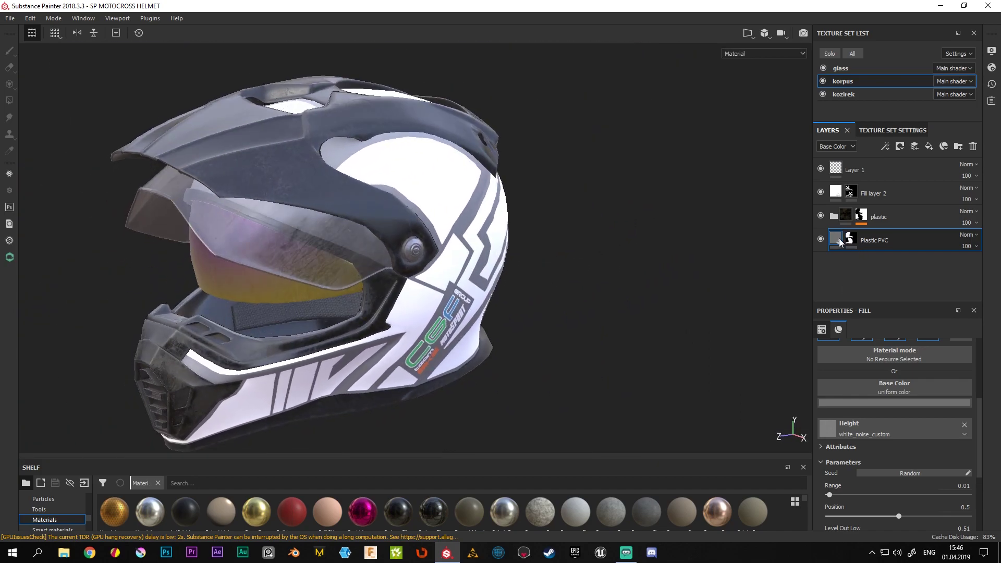
Set the stripe colour back to a more saturated red
{"action": "left_click", "coordinate": [859, 405]}
{"action": "left_click", "coordinate": [909, 429]}
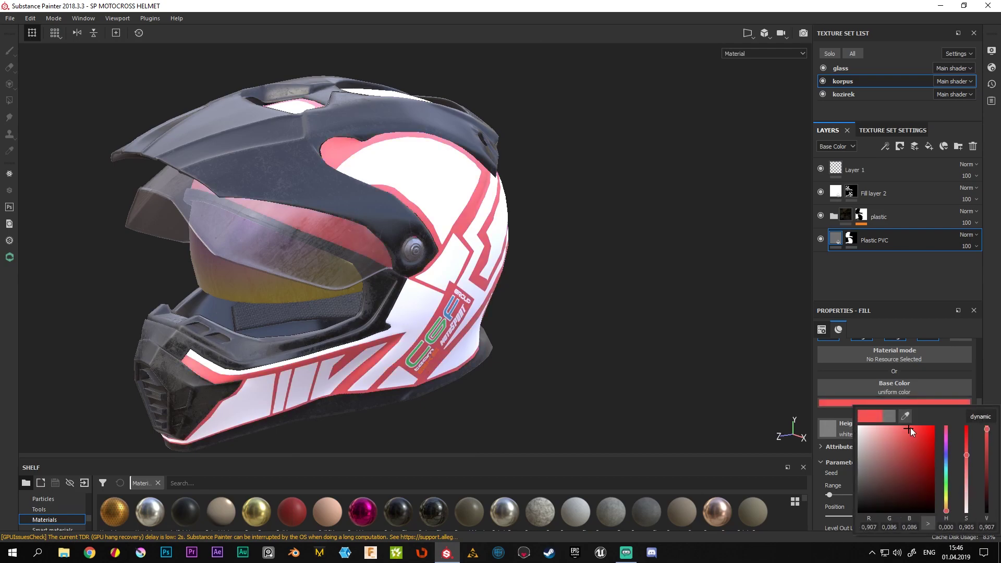
{"action": "left_click_drag", "start_coordinate": [914, 430], "coordinate": [924, 430]}
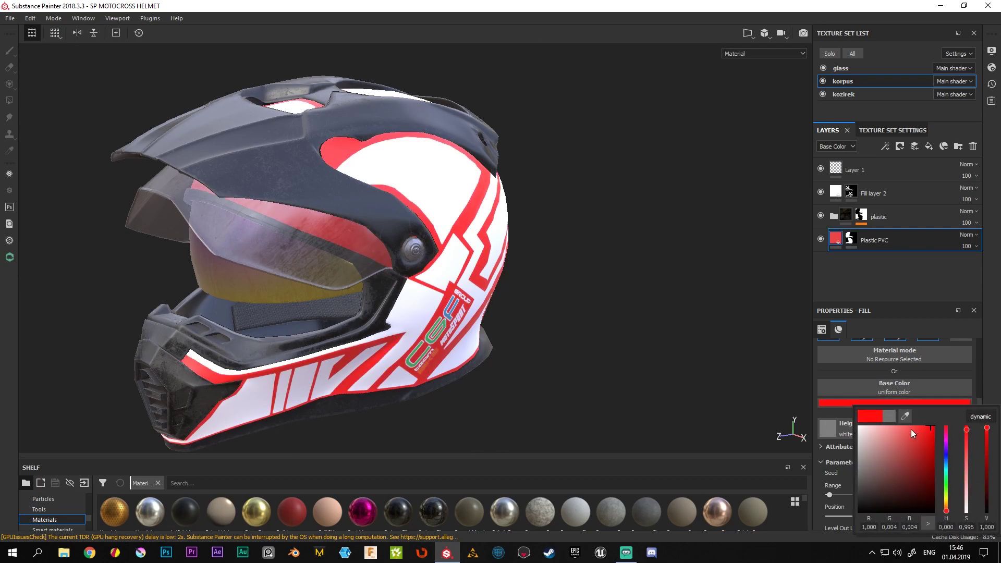
{"action": "left_click_drag", "start_coordinate": [521, 255], "coordinate": [435, 216], "text": "alt"}
{"action": "scroll", "coordinate": [436, 216], "scroll_direction": "up", "scroll_amount": 2}
{"action": "scroll", "coordinate": [487, 253], "scroll_direction": "up", "scroll_amount": 3}
{"action": "scroll", "coordinate": [589, 380], "scroll_direction": "up", "scroll_amount": 2}
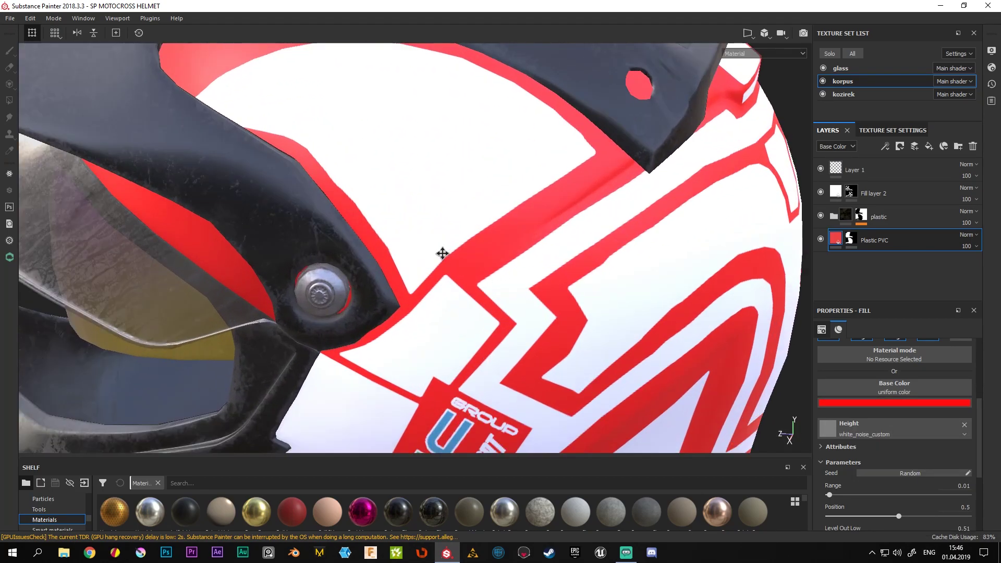
Darken the stripe red to a deep dark red and check it around the helmet
{"action": "left_click", "coordinate": [914, 405]}
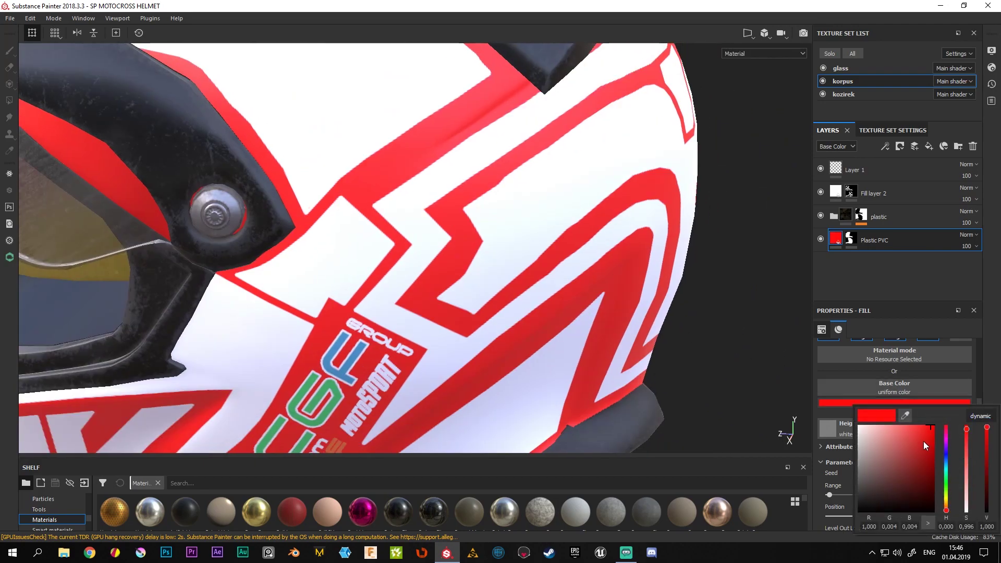
{"action": "mouse_move", "coordinate": [922, 440]}
{"action": "left_mouse_down"}
{"action": "mouse_move", "coordinate": [905, 431]}
{"action": "mouse_move", "coordinate": [910, 443]}
{"action": "mouse_move", "coordinate": [989, 438]}
{"action": "mouse_move", "coordinate": [992, 455]}
{"action": "left_mouse_up"}
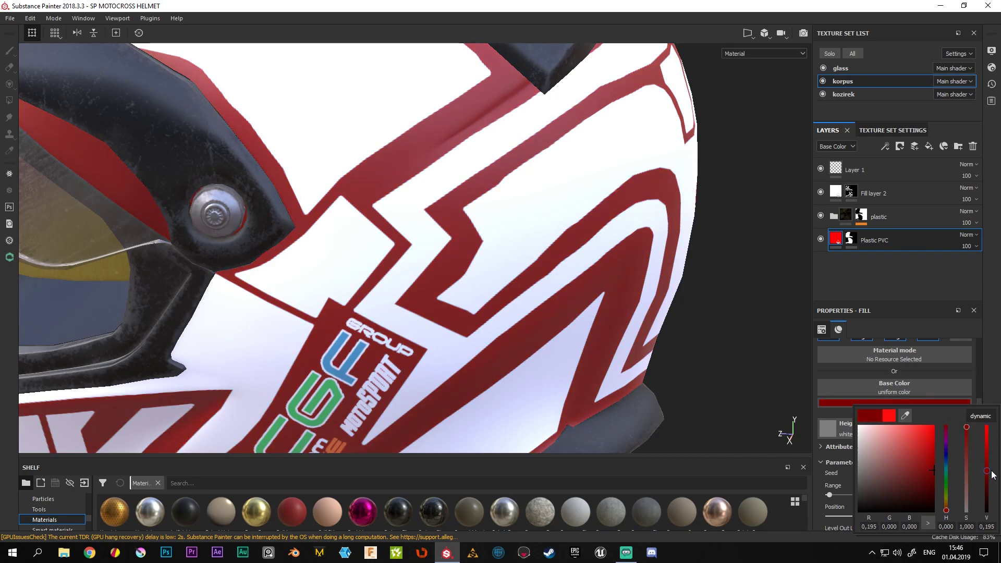
{"action": "scroll", "coordinate": [313, 313], "scroll_direction": "down", "scroll_amount": 5}
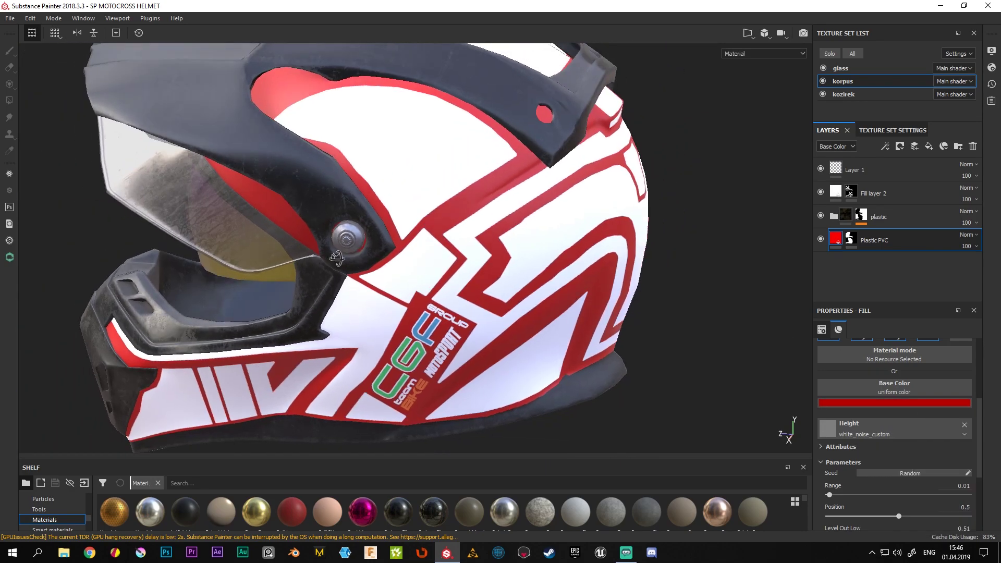
{"action": "left_click_drag", "start_coordinate": [291, 334], "coordinate": [384, 202], "text": "alt"}
{"action": "scroll", "coordinate": [383, 202], "scroll_direction": "up", "scroll_amount": 5}
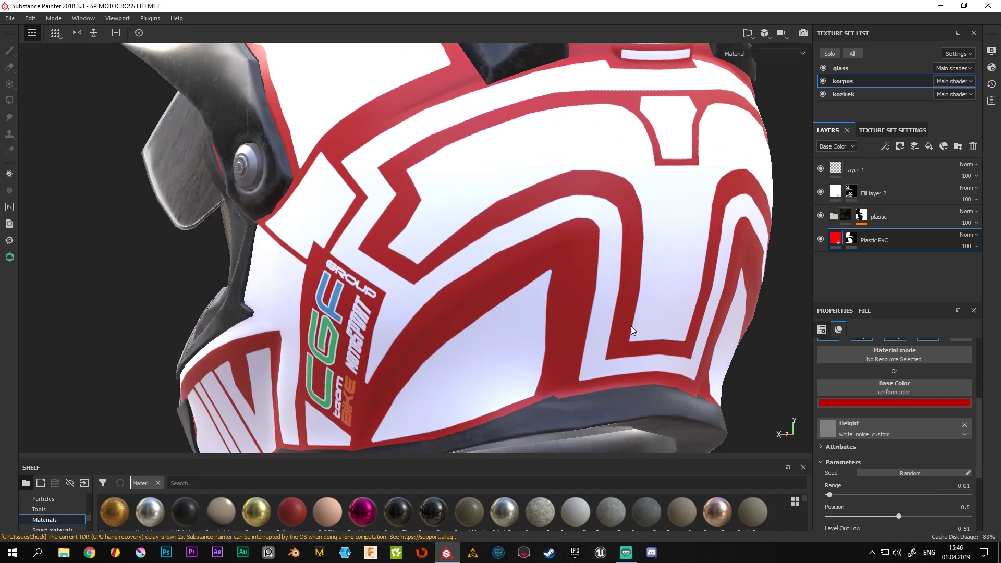
{"action": "left_click_drag", "start_coordinate": [443, 320], "coordinate": [663, 353], "text": "alt"}
{"action": "scroll", "coordinate": [663, 353], "scroll_direction": "down", "scroll_amount": 3}
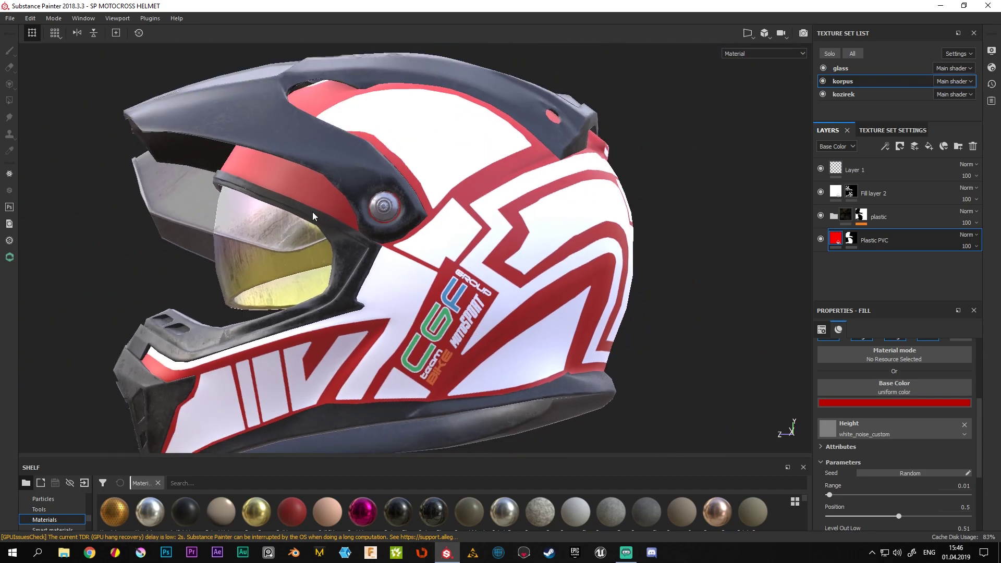
{"action": "mouse_move", "coordinate": [521, 323]}
{"action": "middle_mouse_down", "text": "alt"}
{"action": "mouse_move", "coordinate": [399, 312]}
{"action": "mouse_move", "coordinate": [554, 278]}
{"action": "middle_mouse_up", "text": "alt"}
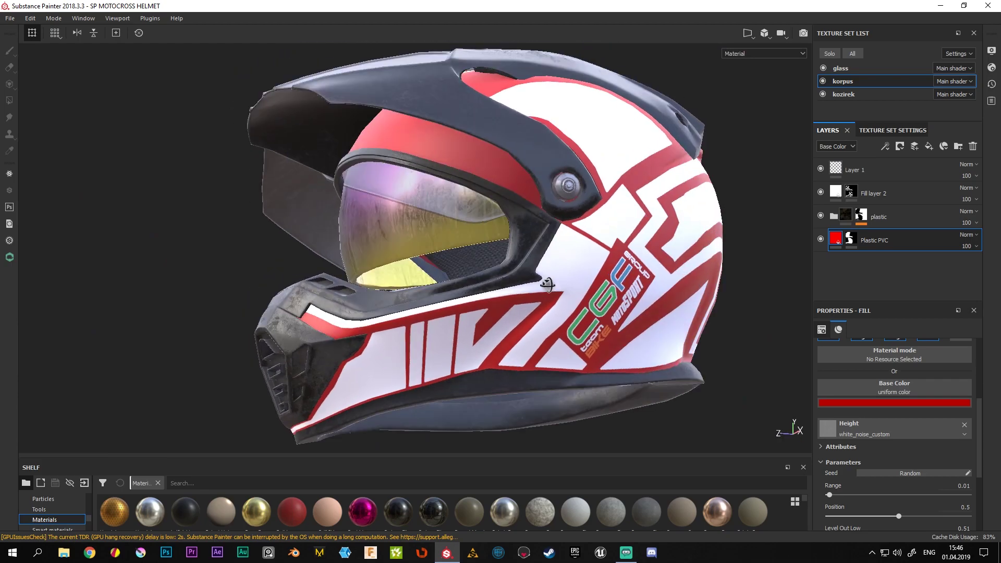
{"action": "scroll", "coordinate": [554, 278], "scroll_direction": "up", "scroll_amount": 2}
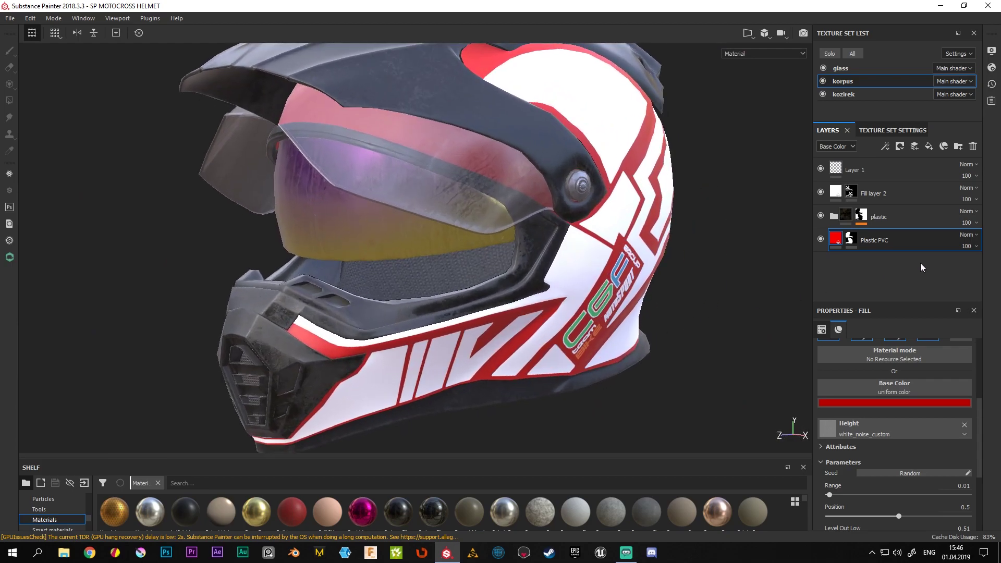
Try a blue hue for the Plastic PVC stripe base colour
{"action": "left_click", "coordinate": [863, 401]}
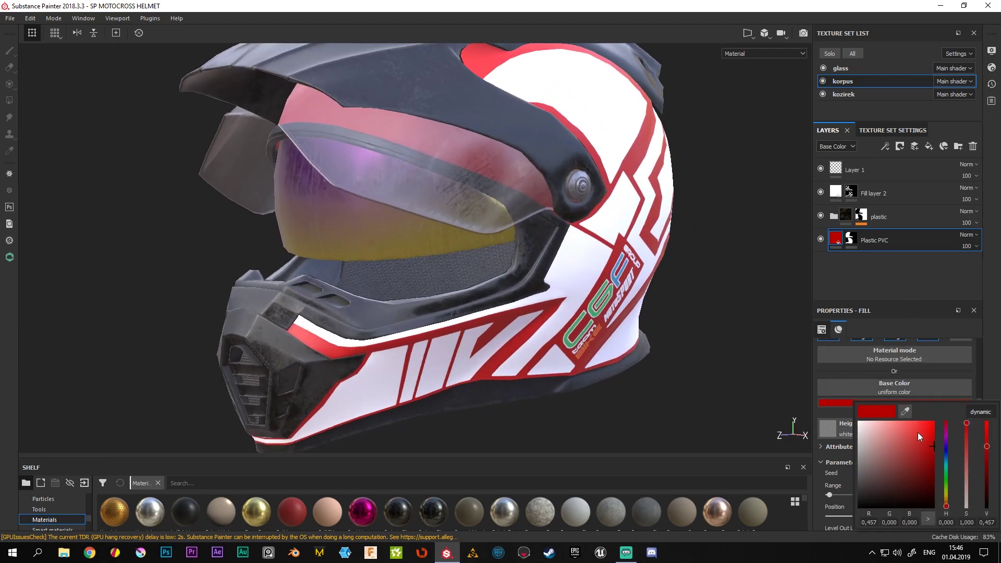
{"action": "left_click", "coordinate": [947, 455]}
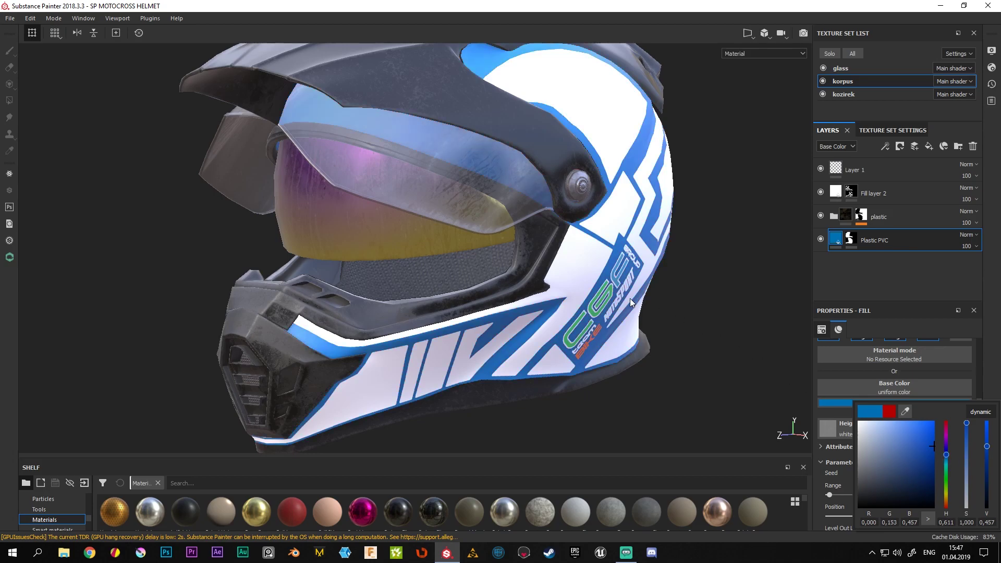
{"action": "mouse_move", "coordinate": [650, 261]}
{"action": "left_mouse_down", "text": "alt"}
{"action": "mouse_move", "coordinate": [662, 280]}
{"action": "mouse_move", "coordinate": [509, 289]}
{"action": "mouse_move", "coordinate": [652, 339]}
{"action": "left_mouse_up", "text": "alt"}
{"action": "scroll", "coordinate": [456, 288], "scroll_direction": "up", "scroll_amount": 5}
Try a green stripe colour, adjusting its brightness, and view it from the side
{"action": "left_click", "coordinate": [858, 399]}
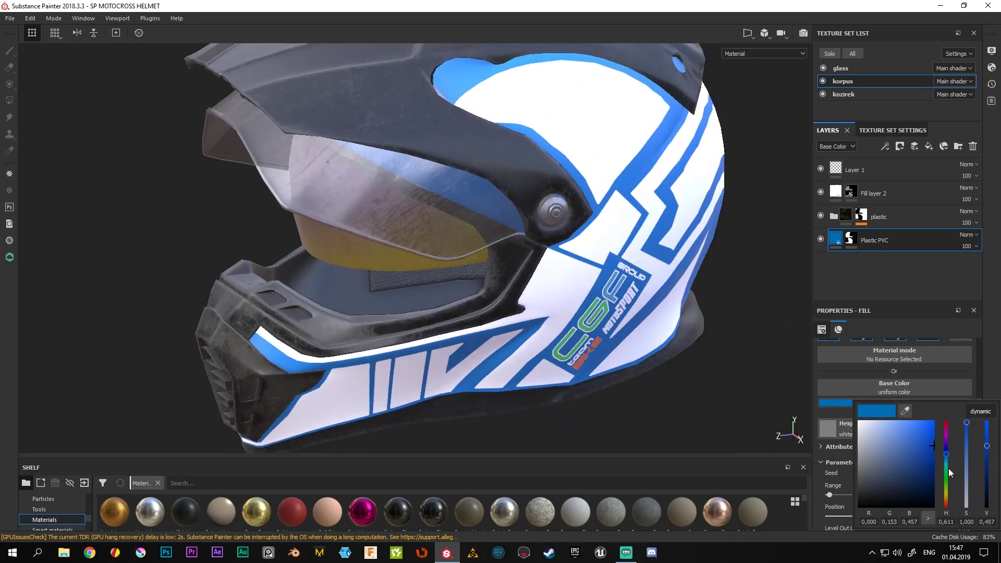
{"action": "left_click_drag", "start_coordinate": [948, 468], "coordinate": [947, 475]}
{"action": "left_click_drag", "start_coordinate": [913, 427], "coordinate": [912, 434]}
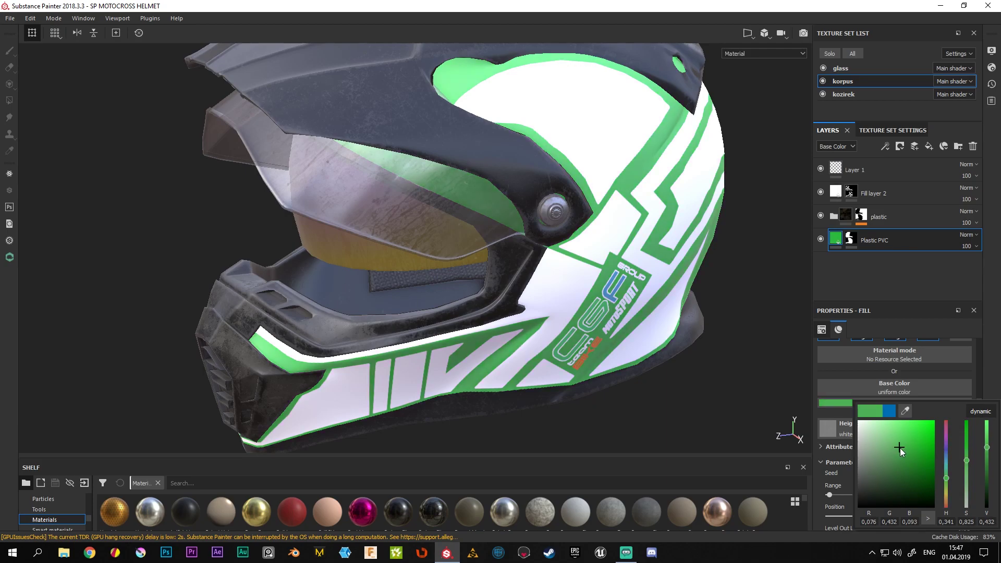
{"action": "left_click_drag", "start_coordinate": [911, 435], "coordinate": [905, 460]}
{"action": "left_click", "coordinate": [704, 358]}
{"action": "mouse_move", "coordinate": [704, 358]}
{"action": "left_mouse_down", "text": "alt"}
{"action": "mouse_move", "coordinate": [804, 420]}
{"action": "mouse_move", "coordinate": [625, 342]}
{"action": "mouse_move", "coordinate": [511, 215]}
{"action": "mouse_move", "coordinate": [559, 279]}
{"action": "left_mouse_up", "text": "alt"}
{"action": "scroll", "coordinate": [561, 280], "scroll_direction": "up", "scroll_amount": 5}
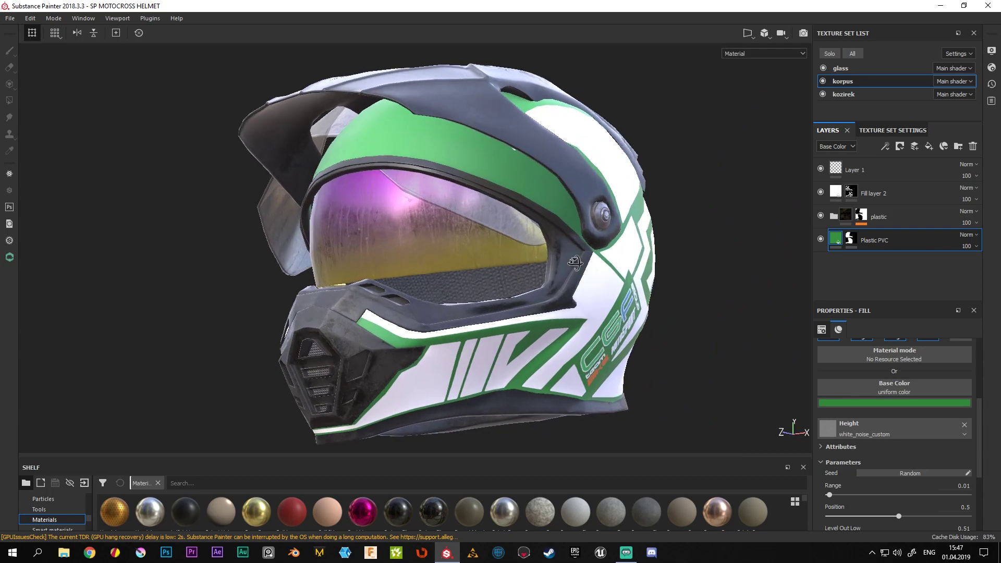
{"action": "scroll", "coordinate": [566, 286], "scroll_direction": "up", "scroll_amount": 3}
Set the stripes to a bright saturated red (RGB 0.760, 0.021, 0.021)
{"action": "left_click", "coordinate": [868, 405]}
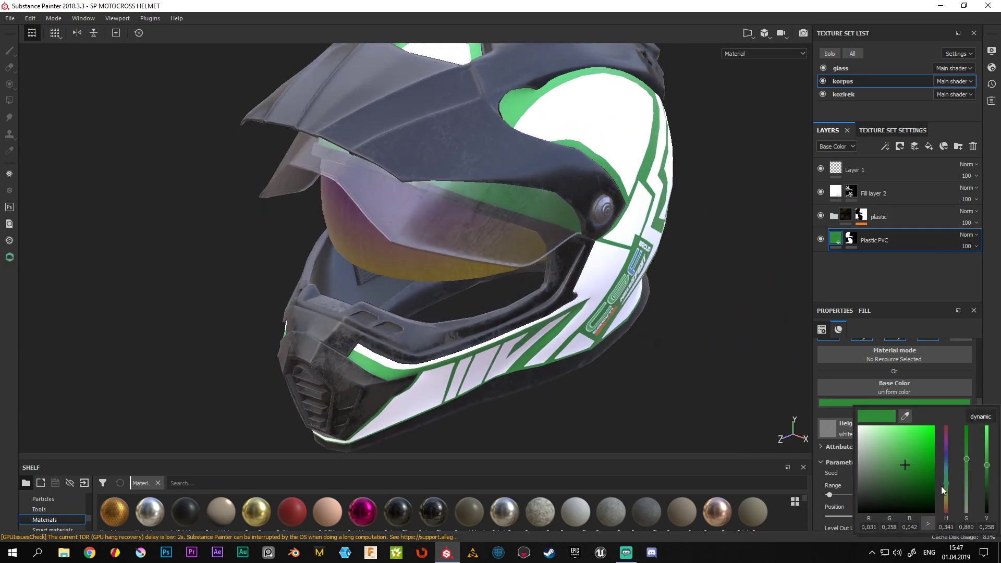
{"action": "left_click_drag", "start_coordinate": [942, 488], "coordinate": [949, 518]}
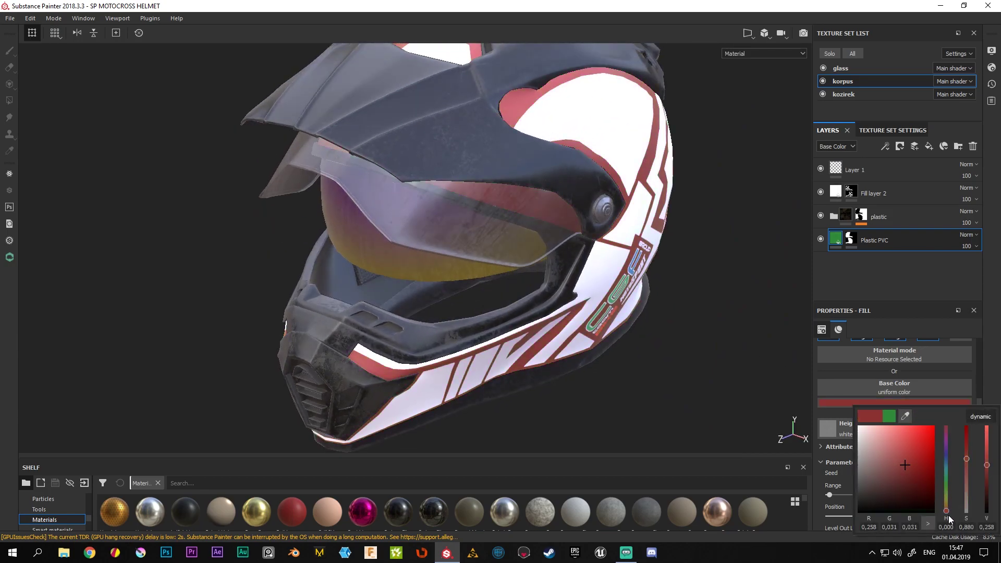
{"action": "left_click", "coordinate": [918, 436]}
{"action": "mouse_move", "coordinate": [526, 225]}
{"action": "left_mouse_down", "text": "alt"}
{"action": "mouse_move", "coordinate": [569, 215]}
{"action": "mouse_move", "coordinate": [296, 264]}
{"action": "mouse_move", "coordinate": [648, 275]}
{"action": "mouse_move", "coordinate": [592, 273]}
{"action": "mouse_move", "coordinate": [687, 215]}
{"action": "mouse_move", "coordinate": [443, 246]}
{"action": "mouse_move", "coordinate": [521, 201]}
{"action": "left_mouse_up", "text": "alt"}
{"action": "scroll", "coordinate": [522, 201], "scroll_direction": "up", "scroll_amount": 5}
{"action": "middle_click_drag", "start_coordinate": [522, 202], "coordinate": [500, 245], "text": "alt"}
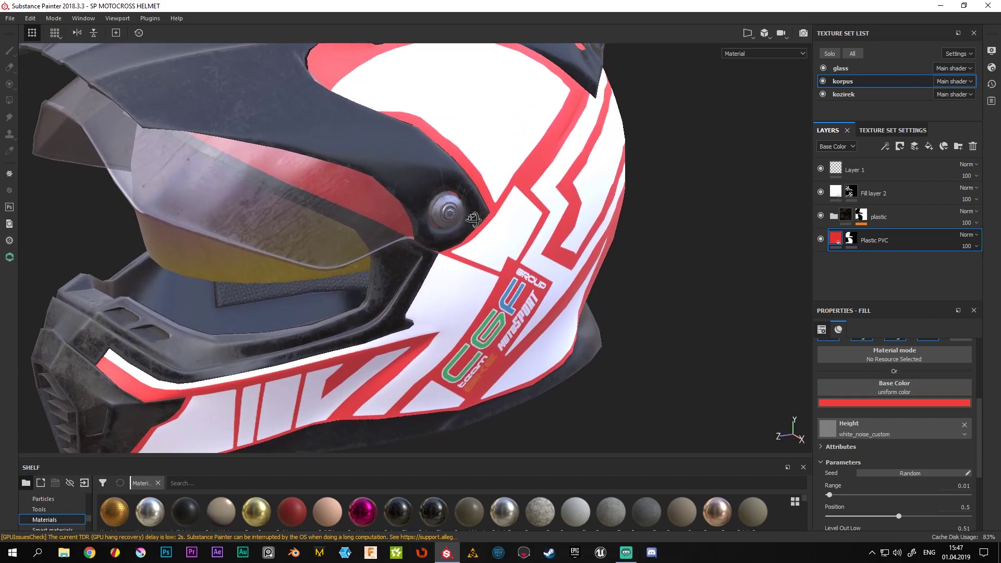
{"action": "left_click_drag", "start_coordinate": [500, 245], "coordinate": [593, 234], "text": "alt"}
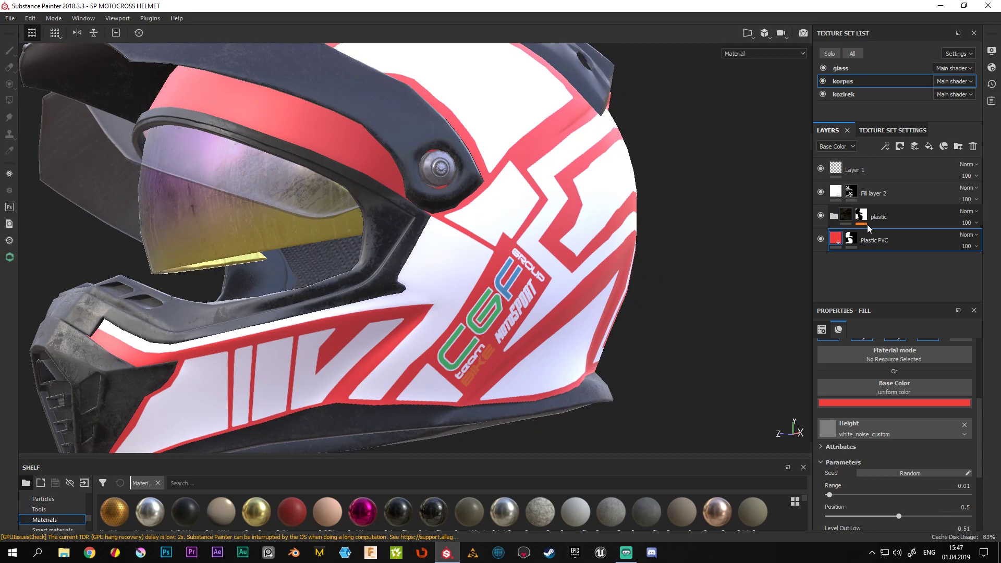
{"action": "mouse_move", "coordinate": [605, 247]}
{"action": "left_mouse_down", "text": "alt"}
{"action": "mouse_move", "coordinate": [440, 221]}
{"action": "mouse_move", "coordinate": [604, 204]}
{"action": "mouse_move", "coordinate": [615, 268]}
{"action": "mouse_move", "coordinate": [388, 239]}
{"action": "mouse_move", "coordinate": [470, 232]}
{"action": "mouse_move", "coordinate": [570, 257]}
{"action": "mouse_move", "coordinate": [556, 125]}
{"action": "left_mouse_up", "text": "alt"}
{"action": "mouse_move", "coordinate": [556, 126]}
{"action": "right_mouse_down", "text": "alt"}
{"action": "mouse_move", "coordinate": [526, 354]}
{"action": "mouse_move", "coordinate": [557, 248]}
{"action": "right_mouse_up", "text": "alt"}
{"action": "mouse_move", "coordinate": [556, 248]}
{"action": "left_mouse_down", "text": "alt"}
{"action": "mouse_move", "coordinate": [402, 212]}
{"action": "mouse_move", "coordinate": [529, 254]}
{"action": "left_mouse_up", "text": "alt"}
{"action": "mouse_move", "coordinate": [530, 255]}
{"action": "right_mouse_down", "text": "alt"}
{"action": "mouse_move", "coordinate": [496, 221]}
{"action": "mouse_move", "coordinate": [469, 292]}
{"action": "right_mouse_up", "text": "alt"}
{"action": "mouse_move", "coordinate": [469, 292]}
{"action": "left_mouse_down", "text": "alt"}
{"action": "mouse_move", "coordinate": [487, 285]}
{"action": "mouse_move", "coordinate": [409, 297]}
{"action": "left_mouse_up", "text": "alt"}
{"action": "right_click_drag", "start_coordinate": [409, 297], "coordinate": [324, 311], "text": "alt"}
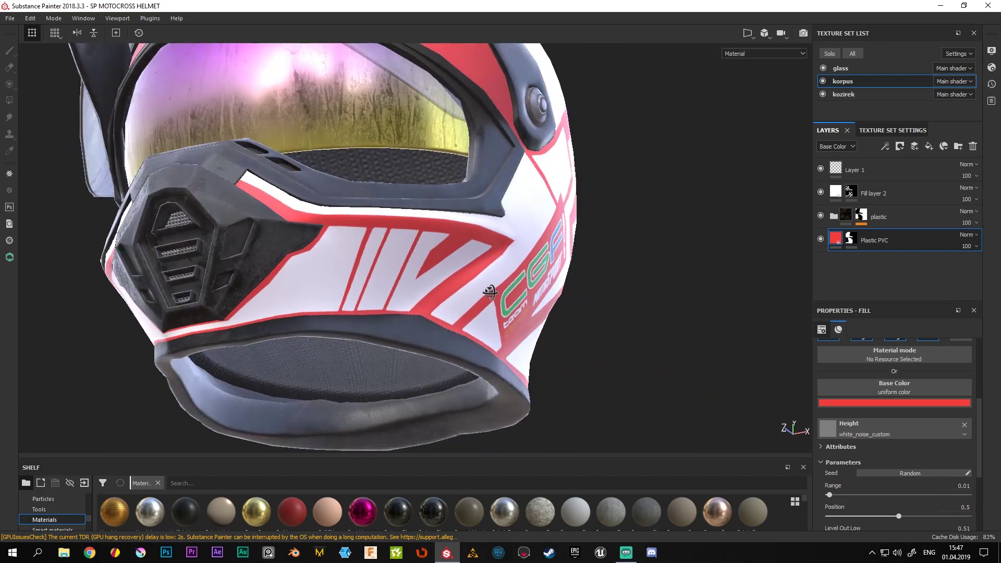
{"action": "left_click_drag", "start_coordinate": [324, 310], "coordinate": [172, 267], "text": "alt"}
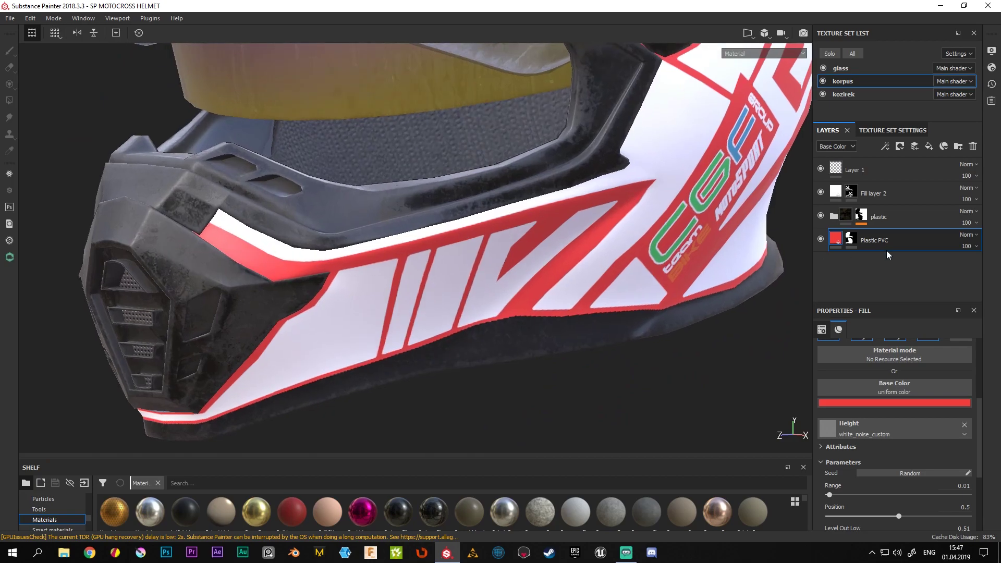
Copy the potertosti layer from the plastic folder and bring up Plastic PVC's layer options
{"action": "left_click", "coordinate": [834, 216]}
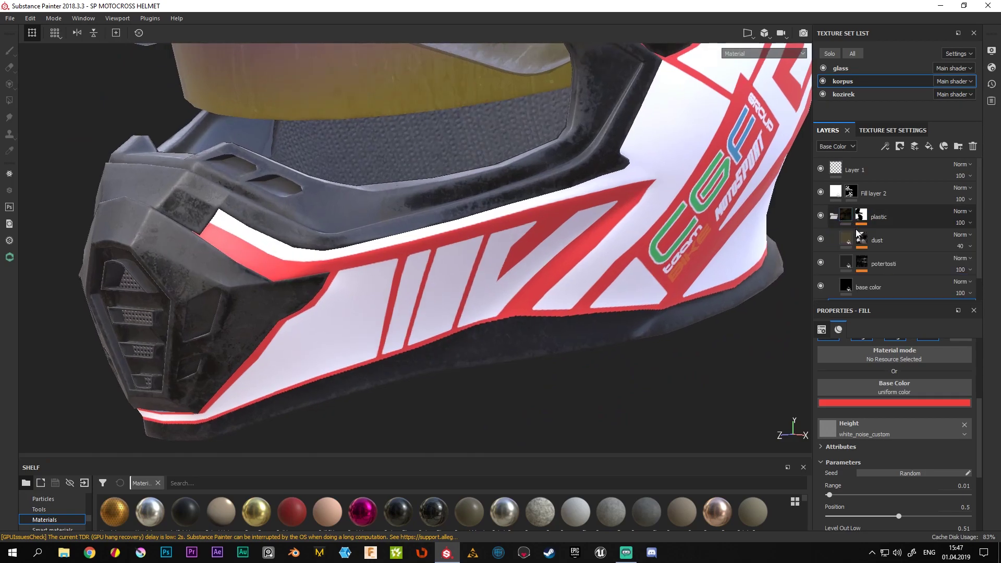
{"action": "left_click", "coordinate": [886, 266]}
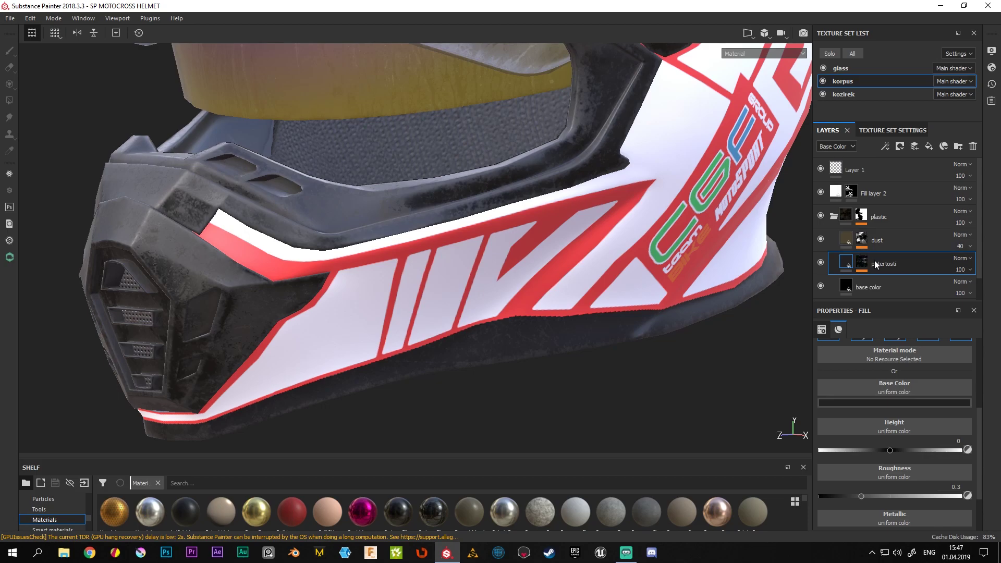
{"action": "right_click", "coordinate": [887, 261]}
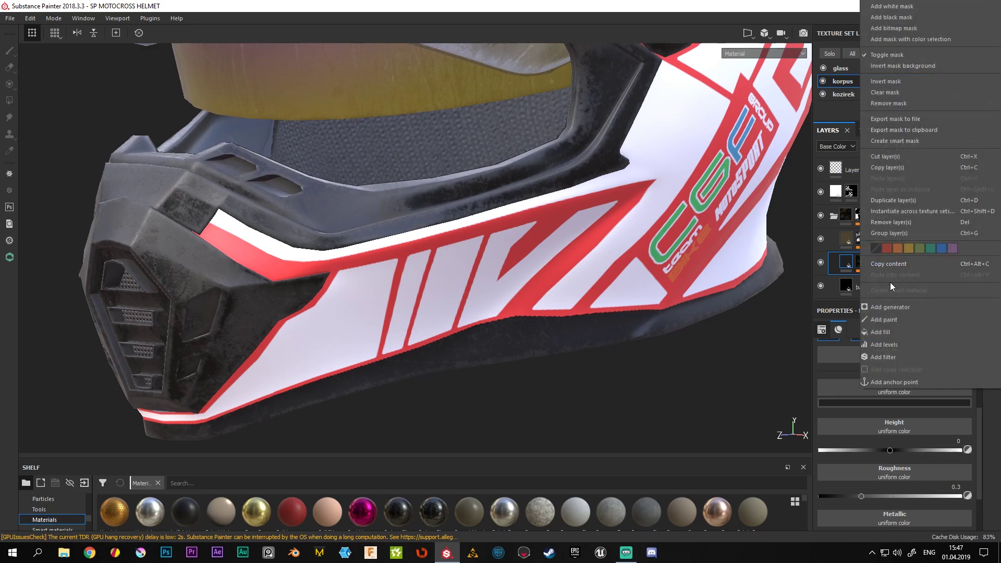
{"action": "left_click", "coordinate": [893, 168]}
{"action": "left_click", "coordinate": [831, 218]}
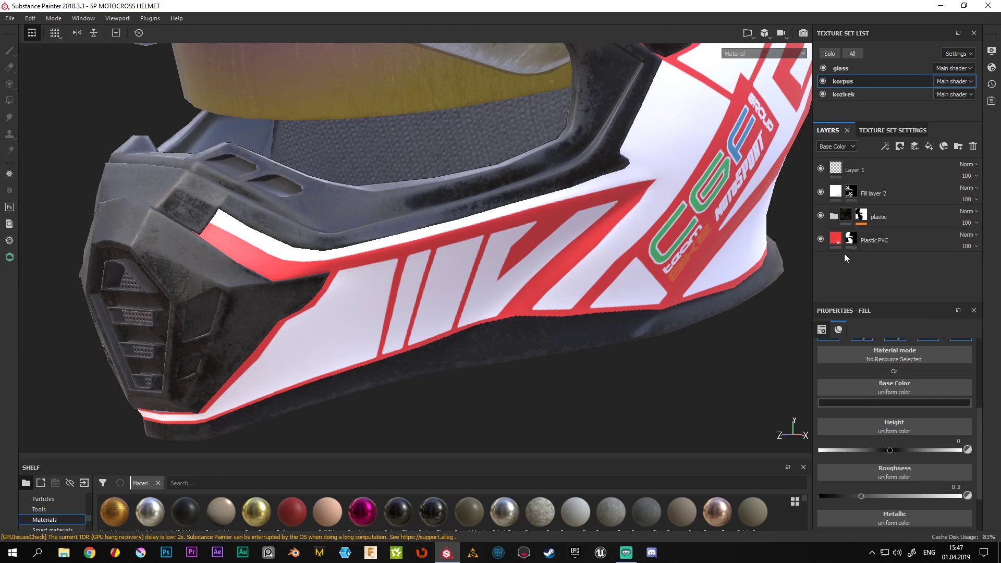
{"action": "left_click", "coordinate": [871, 242]}
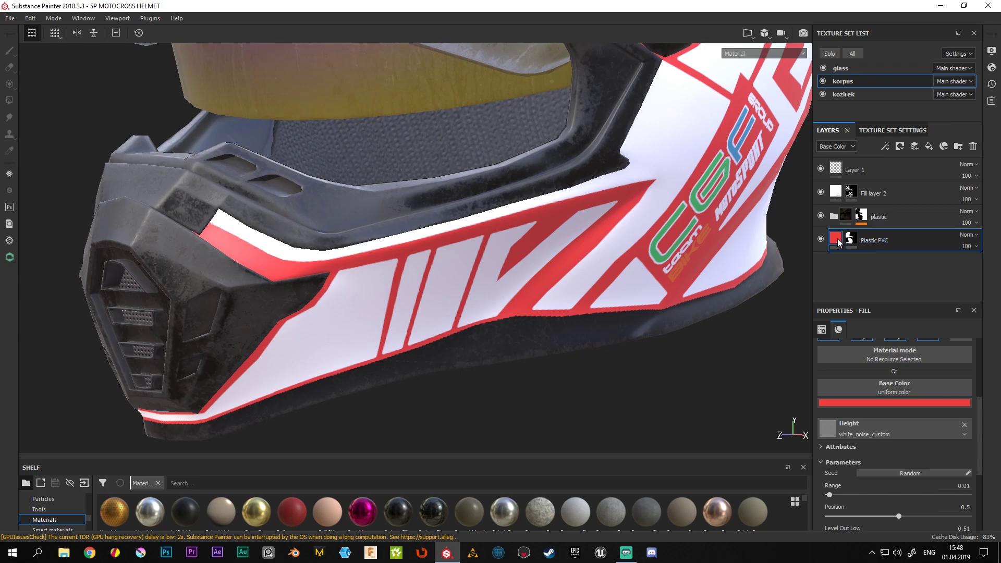
{"action": "right_click", "coordinate": [874, 240]}
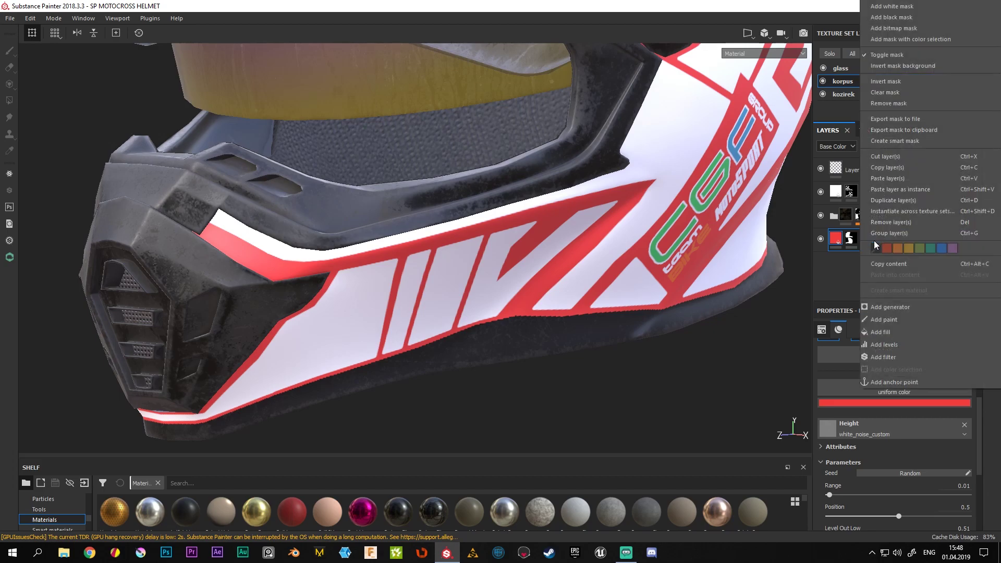
Paste the potertosti scratch layer and move it to the top of the korpus stack
{"action": "left_click", "coordinate": [893, 180]}
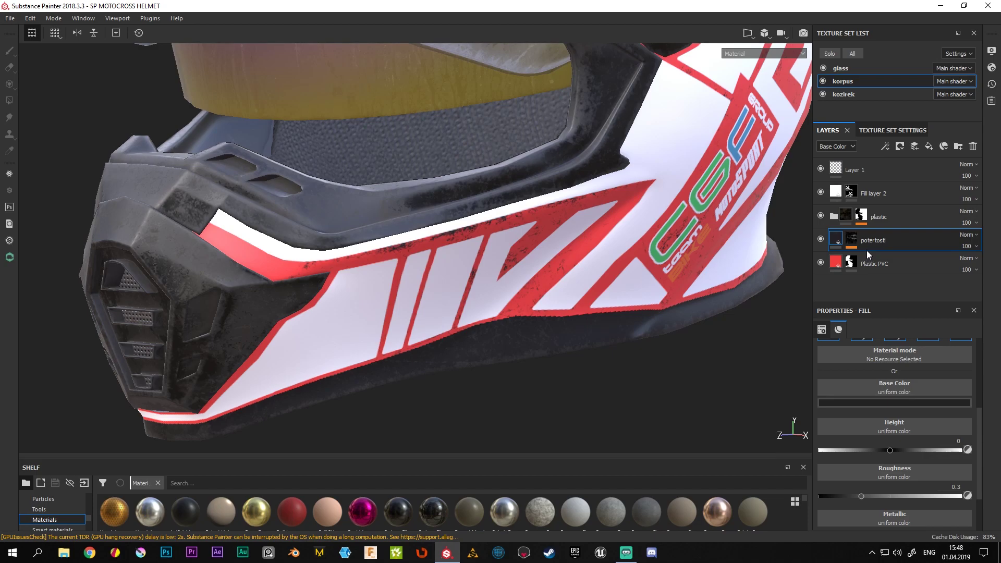
{"action": "left_click_drag", "start_coordinate": [643, 223], "coordinate": [338, 243], "text": "alt"}
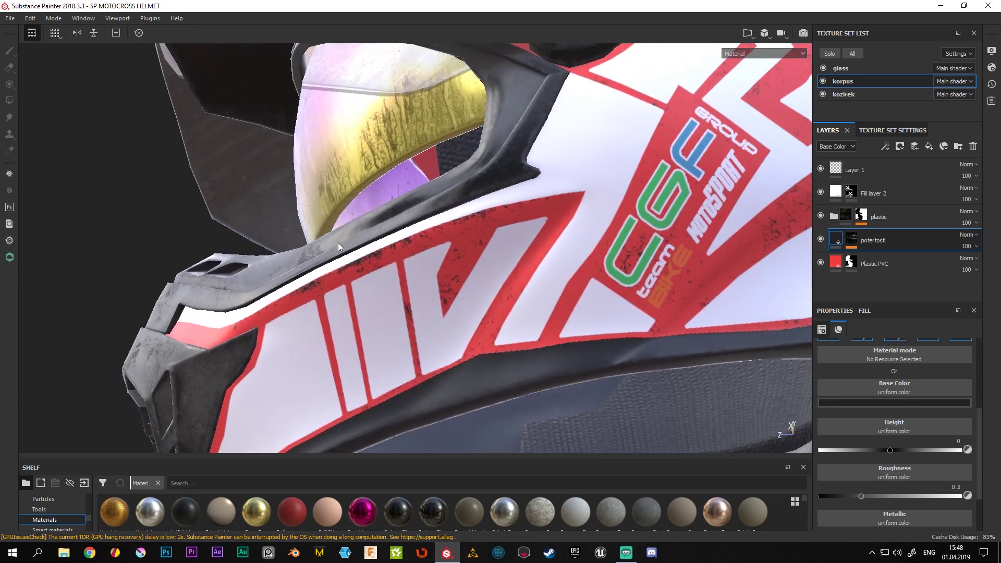
{"action": "right_click_drag", "start_coordinate": [338, 242], "coordinate": [559, 180], "text": "alt"}
{"action": "left_click_drag", "start_coordinate": [558, 180], "coordinate": [492, 168], "text": "alt"}
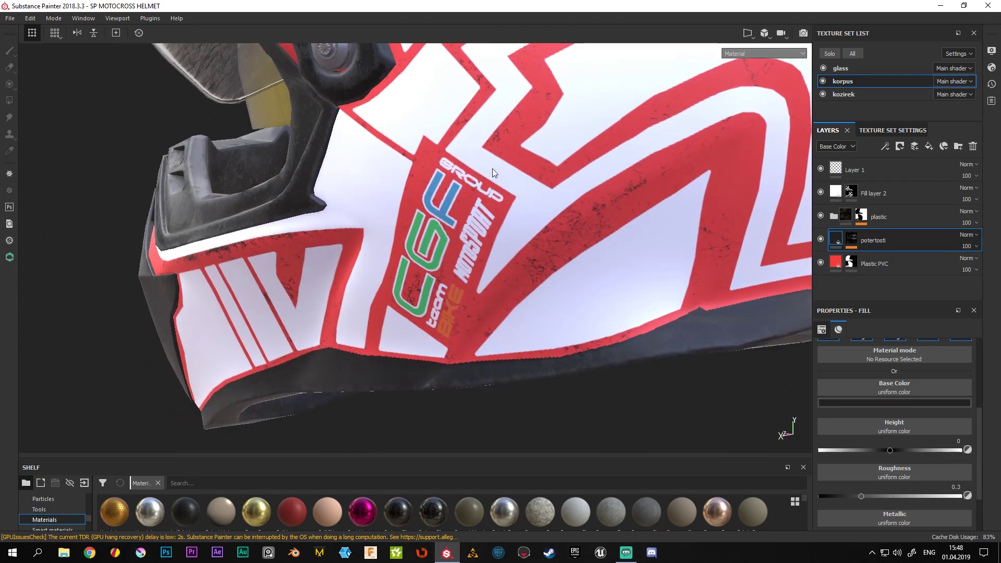
{"action": "right_click_drag", "start_coordinate": [492, 168], "coordinate": [718, 217], "text": "alt"}
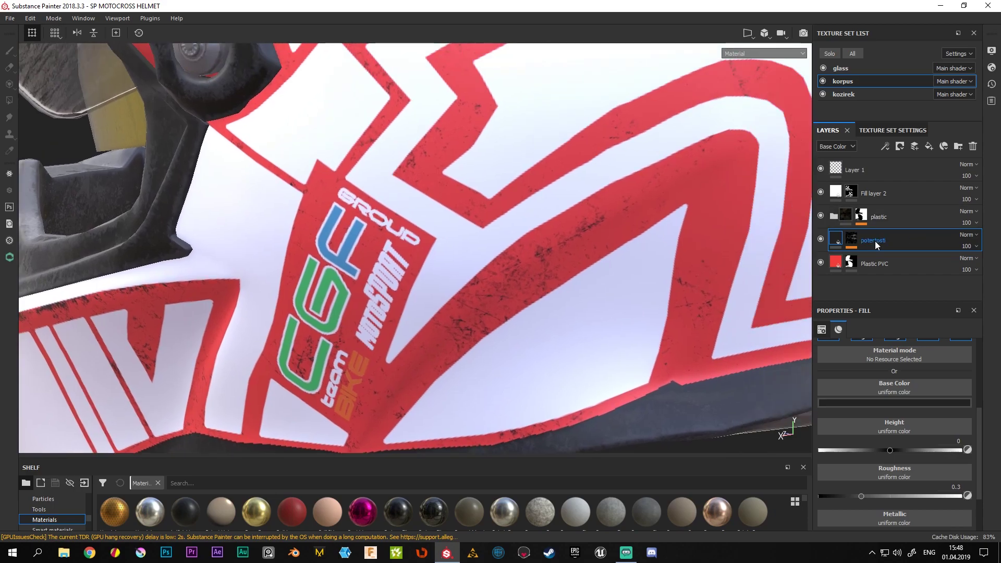
{"action": "left_click_drag", "start_coordinate": [875, 241], "coordinate": [869, 161]}
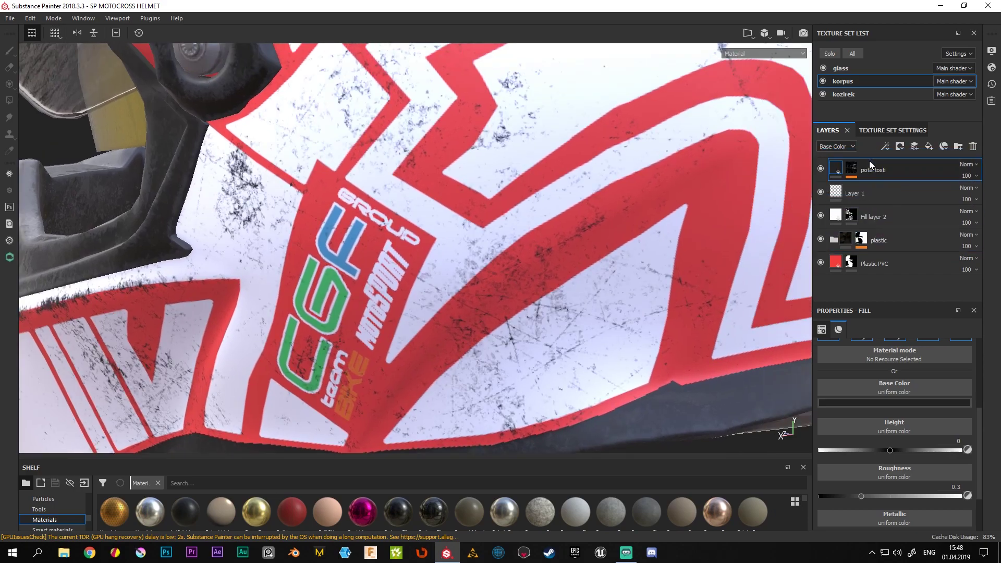
{"action": "mouse_move", "coordinate": [668, 274]}
{"action": "right_mouse_down", "text": "alt"}
{"action": "mouse_move", "coordinate": [535, 170]}
{"action": "mouse_move", "coordinate": [467, 264]}
{"action": "right_mouse_up", "text": "alt"}
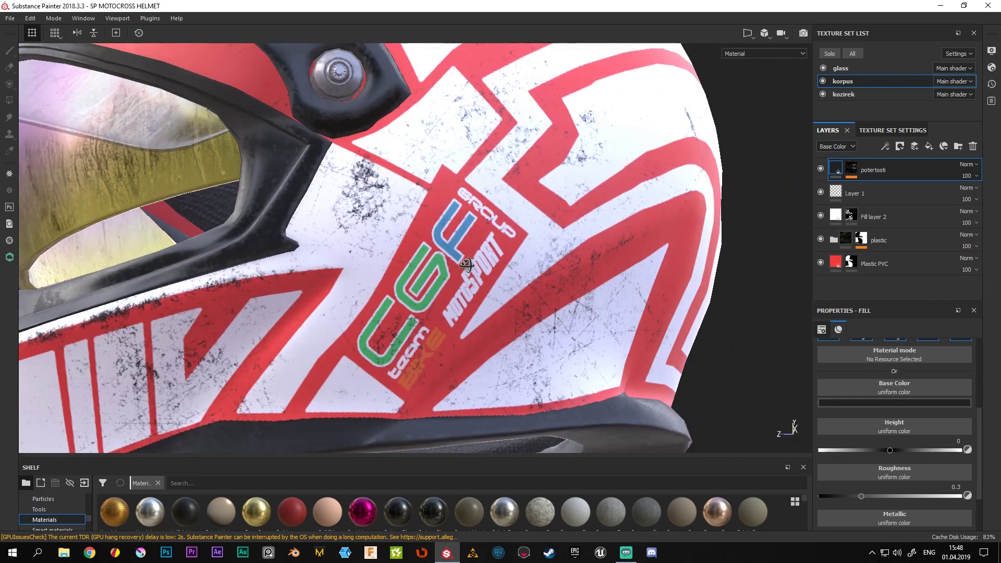
{"action": "left_click_drag", "start_coordinate": [466, 265], "coordinate": [378, 255], "text": "alt"}
{"action": "left_click_drag", "start_coordinate": [505, 234], "coordinate": [539, 258], "text": "alt"}
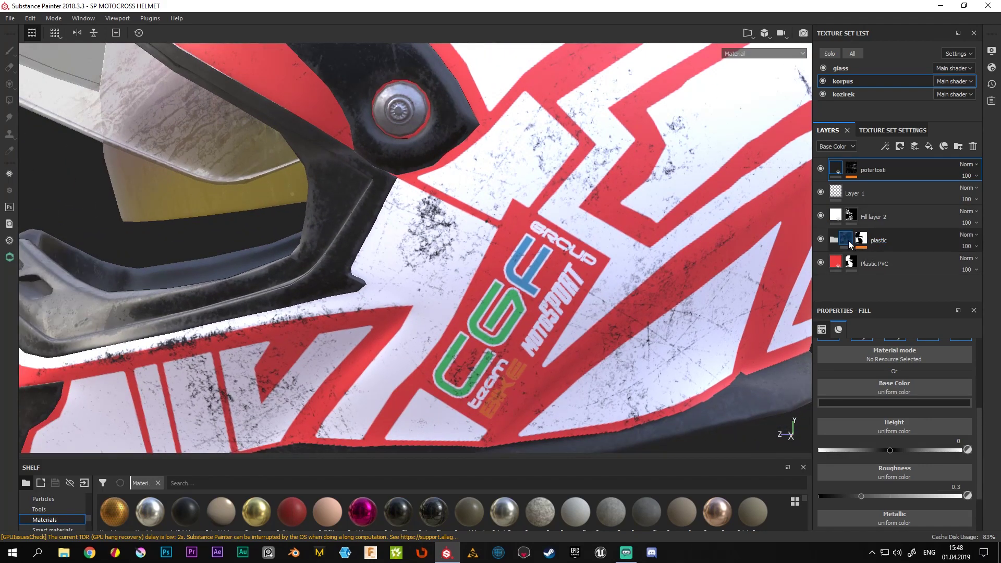
Copy the dust layer from the plastic folder and paste it above the top potertosti layer
{"action": "left_click", "coordinate": [847, 239]}
{"action": "left_click", "coordinate": [881, 265]}
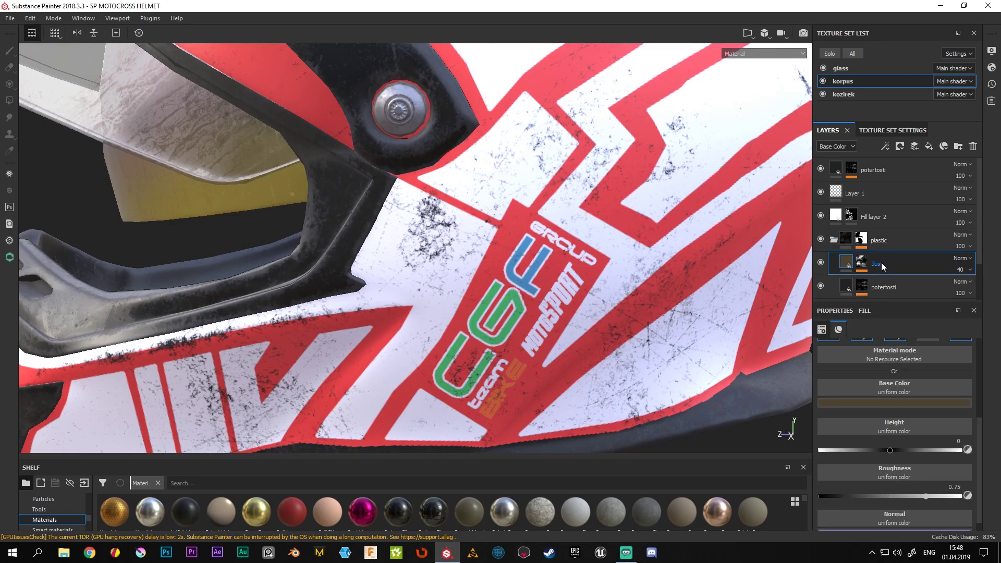
{"action": "right_click", "coordinate": [881, 265]}
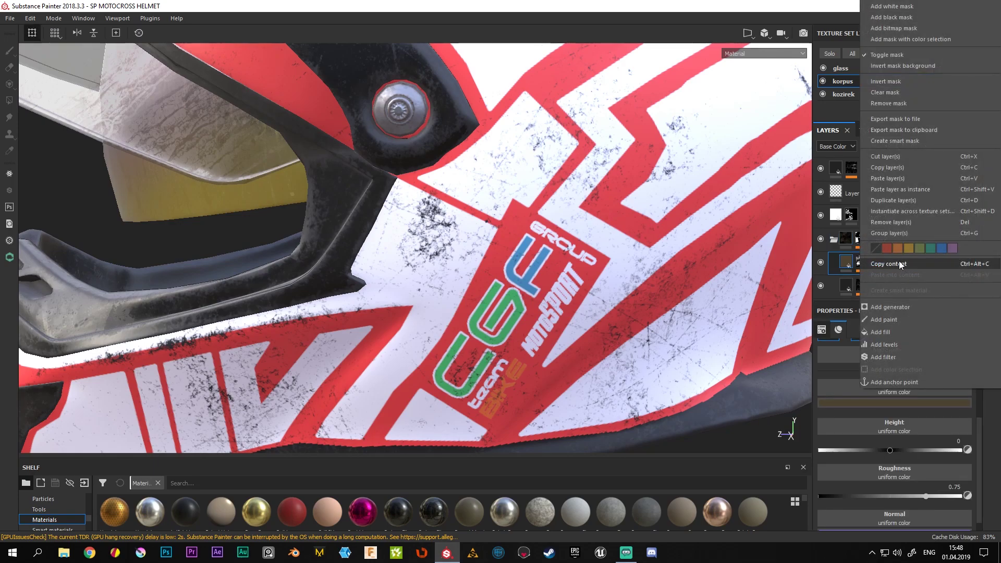
{"action": "left_click", "coordinate": [890, 166]}
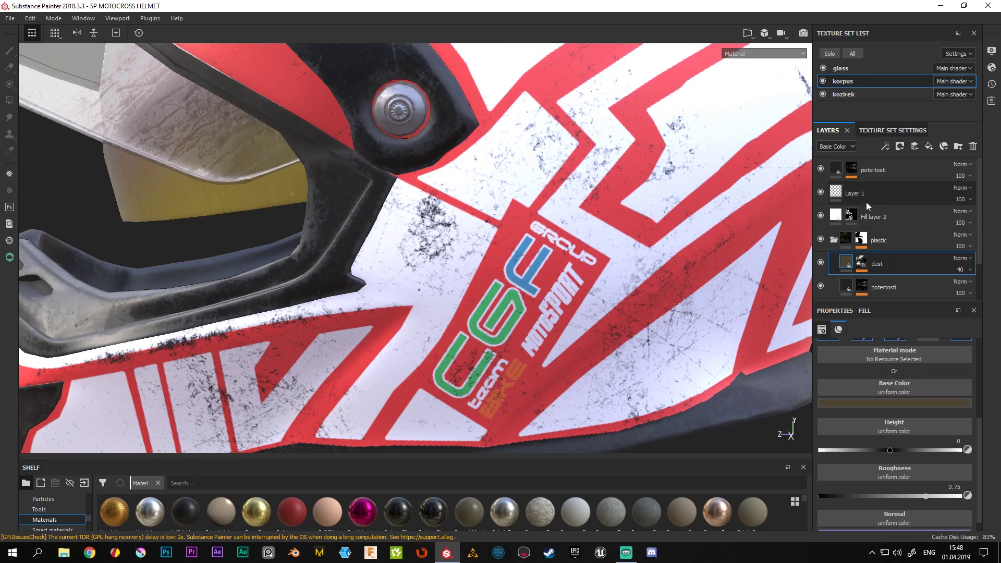
{"action": "left_click", "coordinate": [869, 169]}
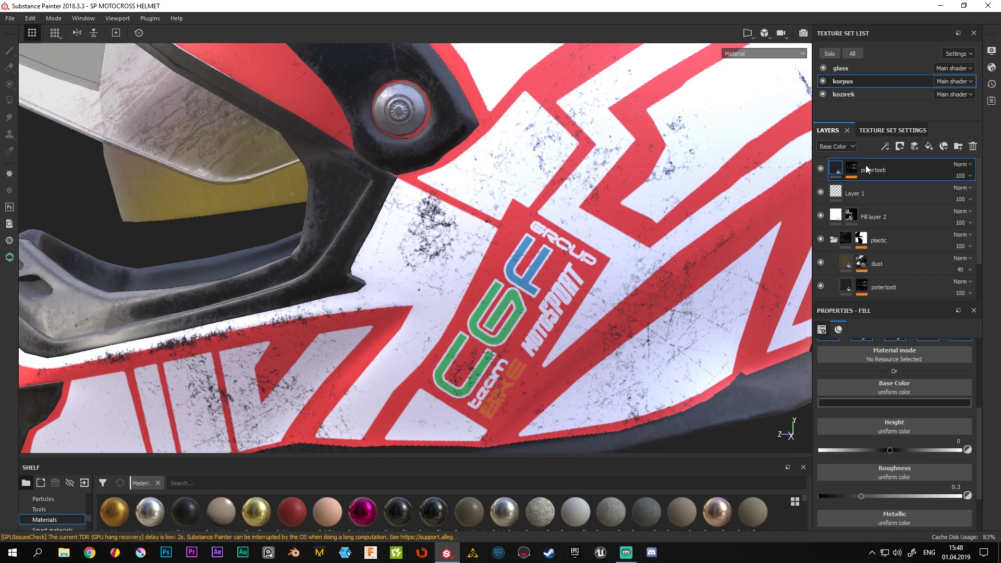
{"action": "right_click", "coordinate": [878, 172]}
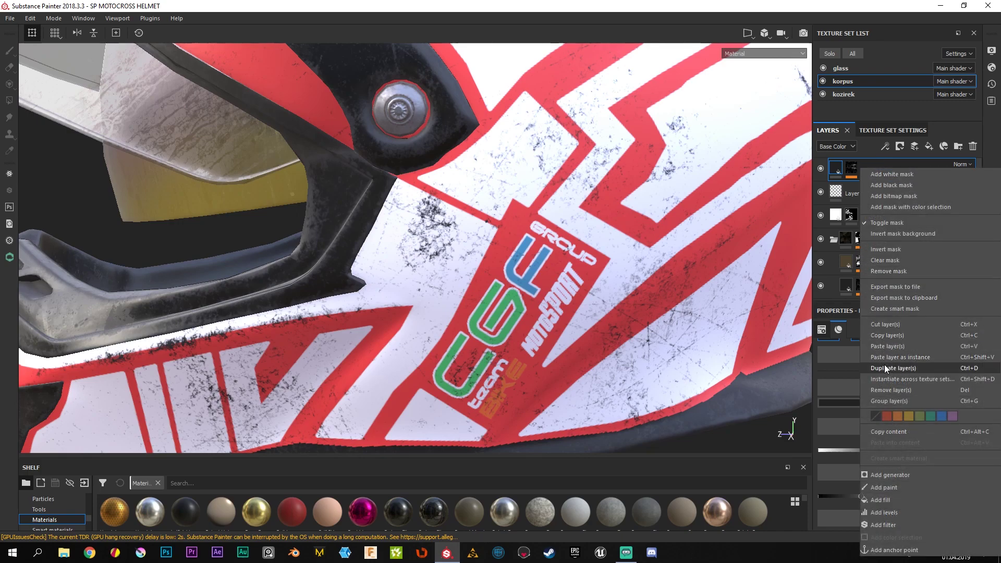
{"action": "left_click", "coordinate": [891, 348]}
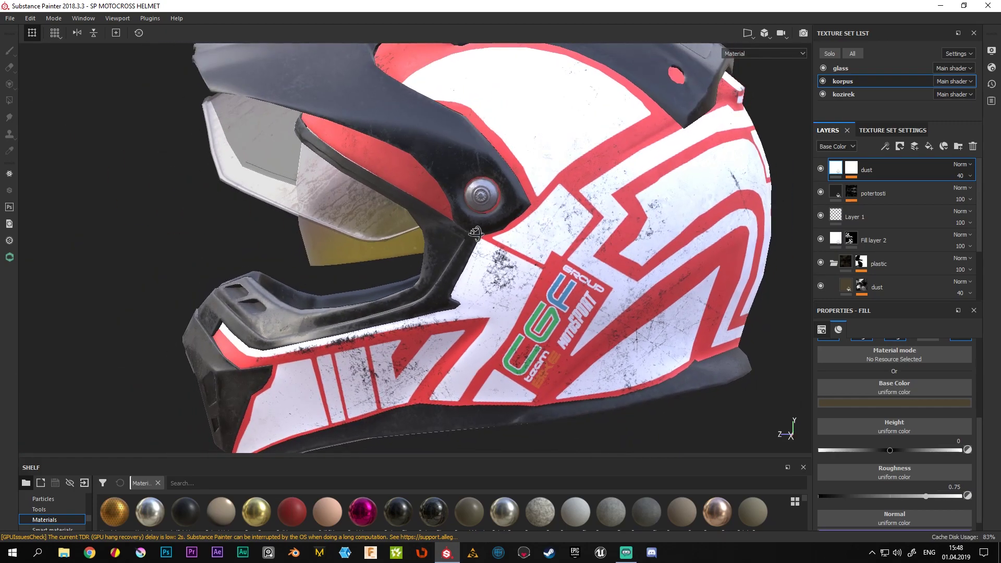
{"action": "left_click_drag", "start_coordinate": [616, 318], "coordinate": [567, 296], "text": "alt"}
{"action": "right_click_drag", "start_coordinate": [567, 295], "coordinate": [469, 262], "text": "alt"}
{"action": "mouse_move", "coordinate": [469, 262]}
{"action": "left_mouse_down", "text": "alt"}
{"action": "mouse_move", "coordinate": [422, 332]}
{"action": "mouse_move", "coordinate": [495, 151]}
{"action": "mouse_move", "coordinate": [599, 198]}
{"action": "left_mouse_up", "text": "alt"}
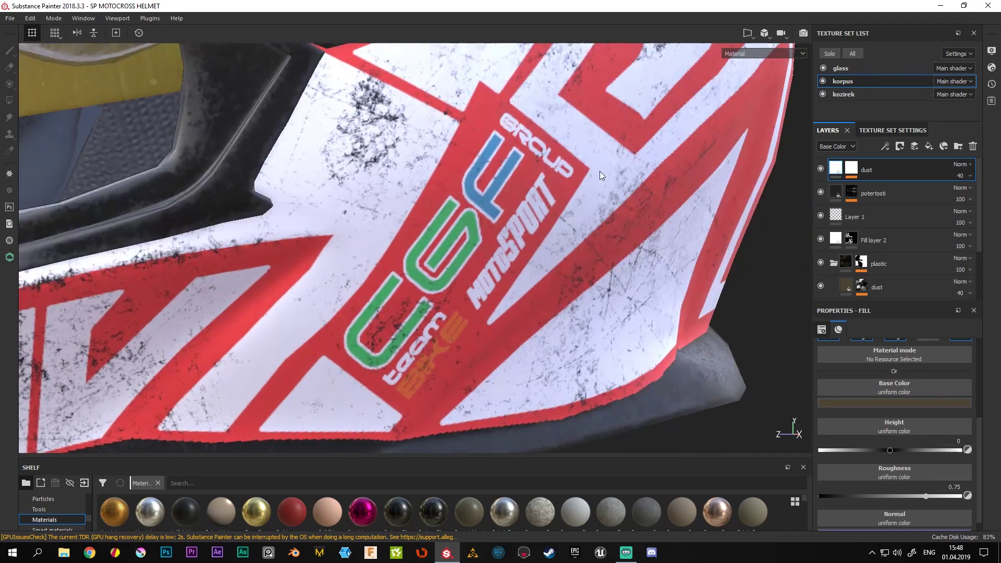
Change the top potertosti layer's base colour to pinkish red (0.726, 0.136, 0.136) and check the helmet
{"action": "left_click", "coordinate": [835, 192]}
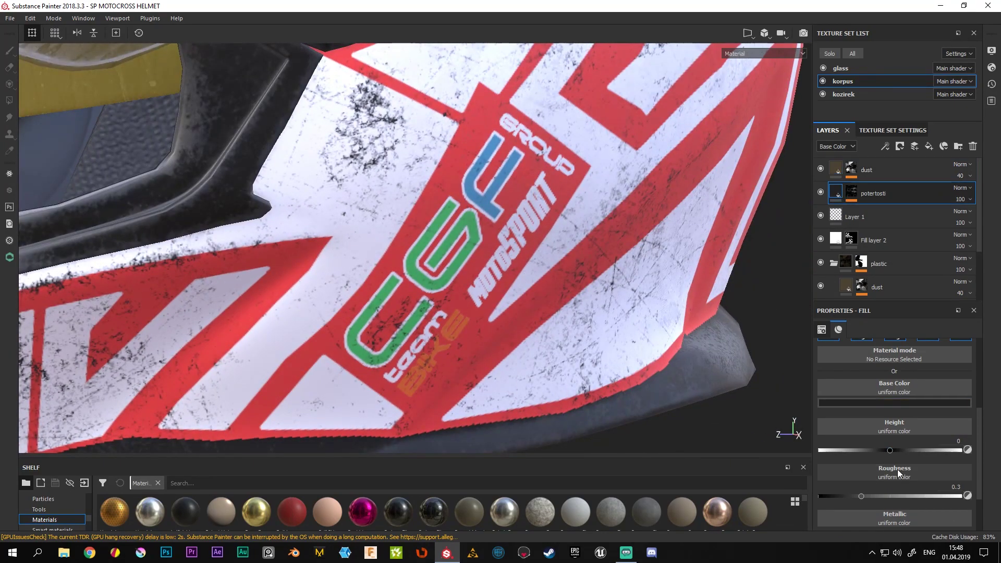
{"action": "left_click", "coordinate": [893, 403]}
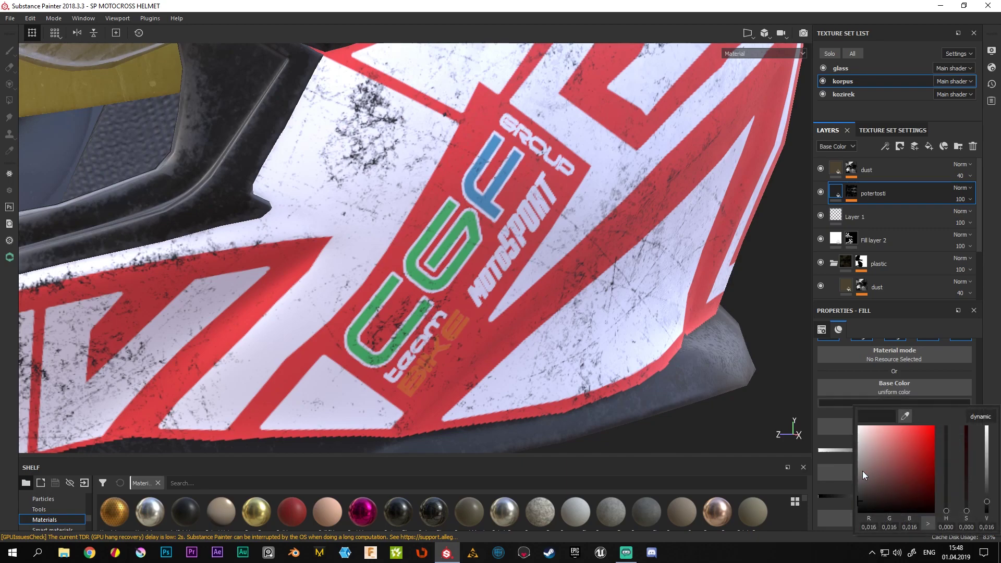
{"action": "left_click_drag", "start_coordinate": [862, 471], "coordinate": [899, 437]}
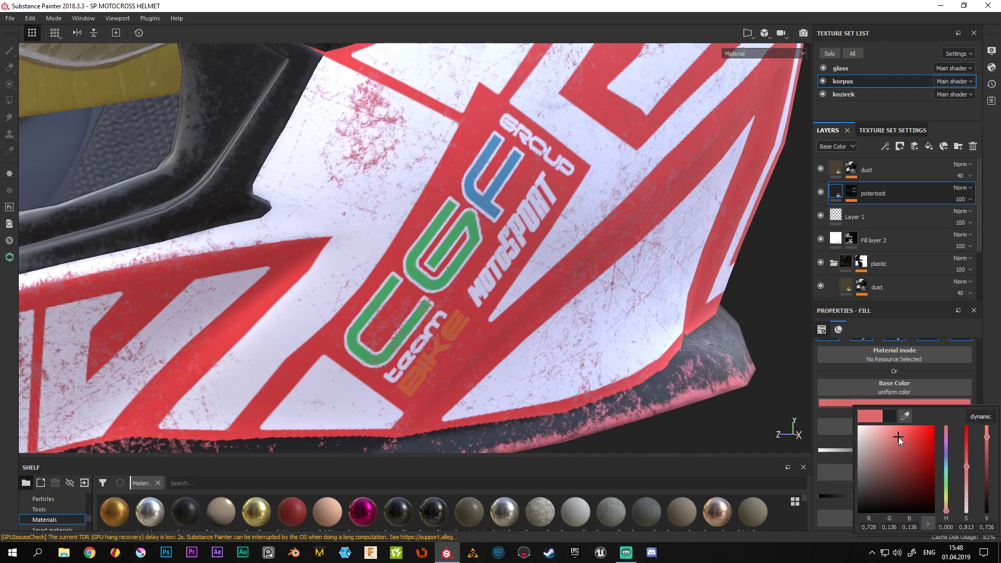
{"action": "left_click_drag", "start_coordinate": [668, 337], "coordinate": [641, 377], "text": "alt"}
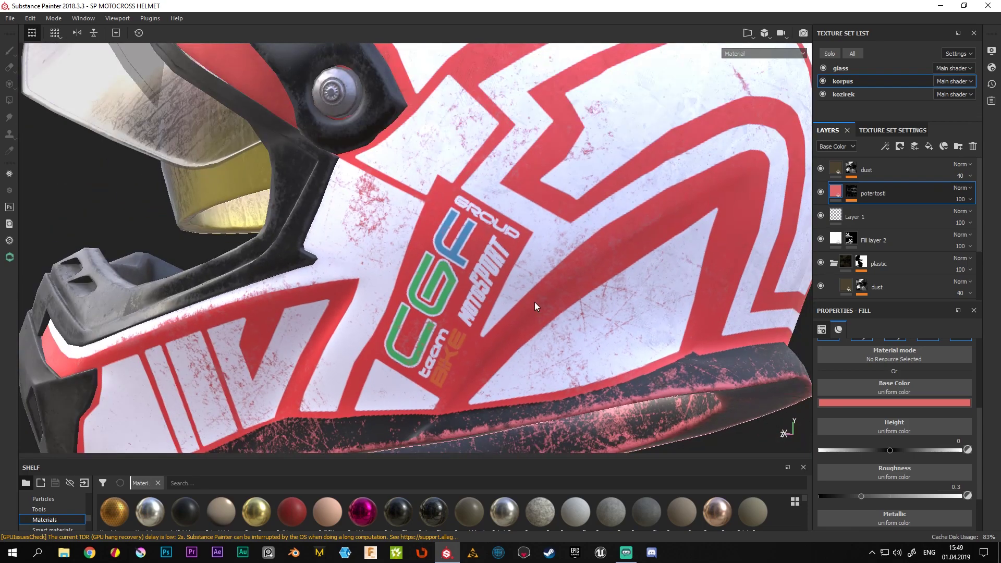
{"action": "left_click_drag", "start_coordinate": [535, 305], "coordinate": [361, 338], "text": "alt"}
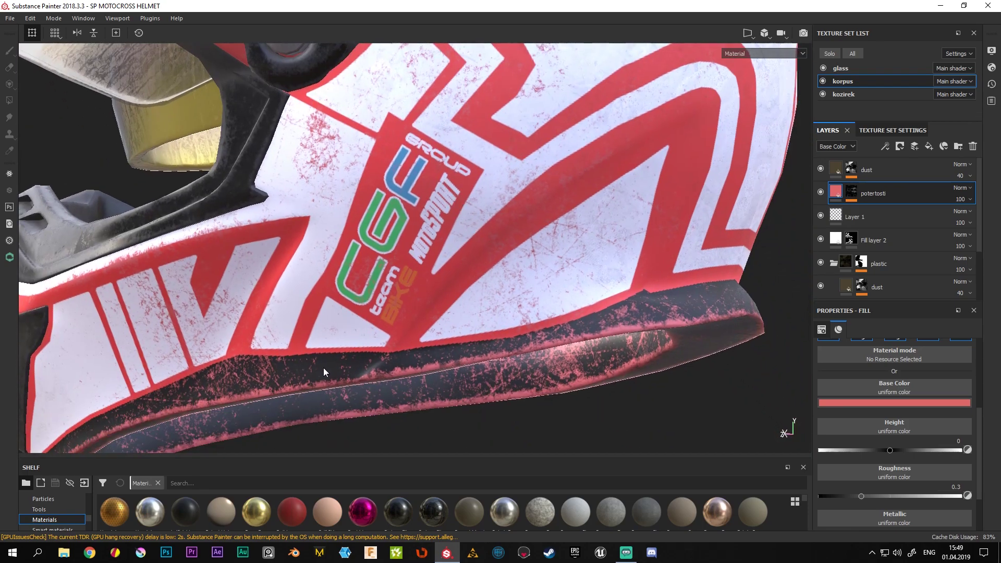
{"action": "left_click_drag", "start_coordinate": [480, 297], "coordinate": [525, 303], "text": "alt"}
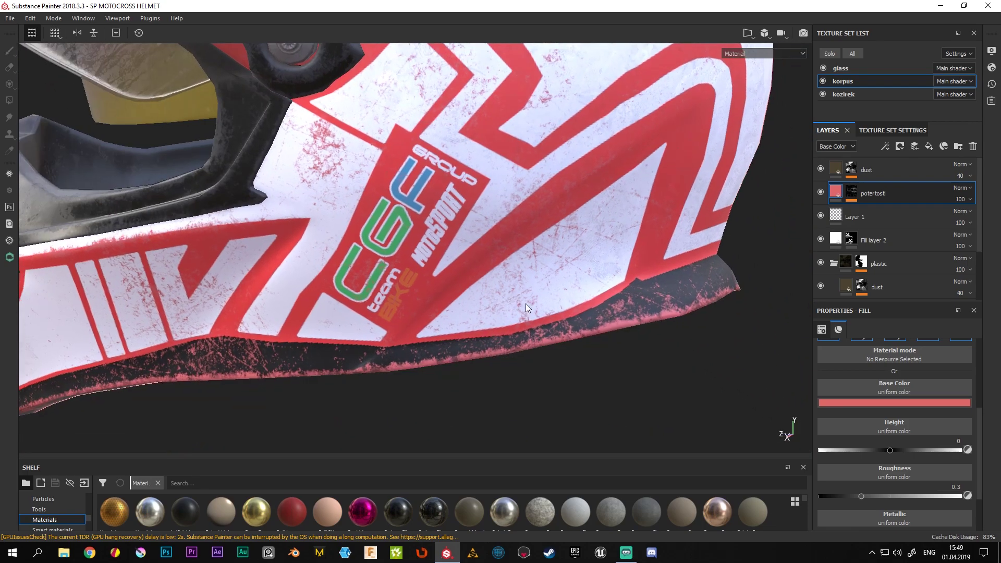
Group the dust and potertosti layers into Folder 1 and collapse it
{"action": "left_click", "coordinate": [869, 174], "text": "ctrl"}
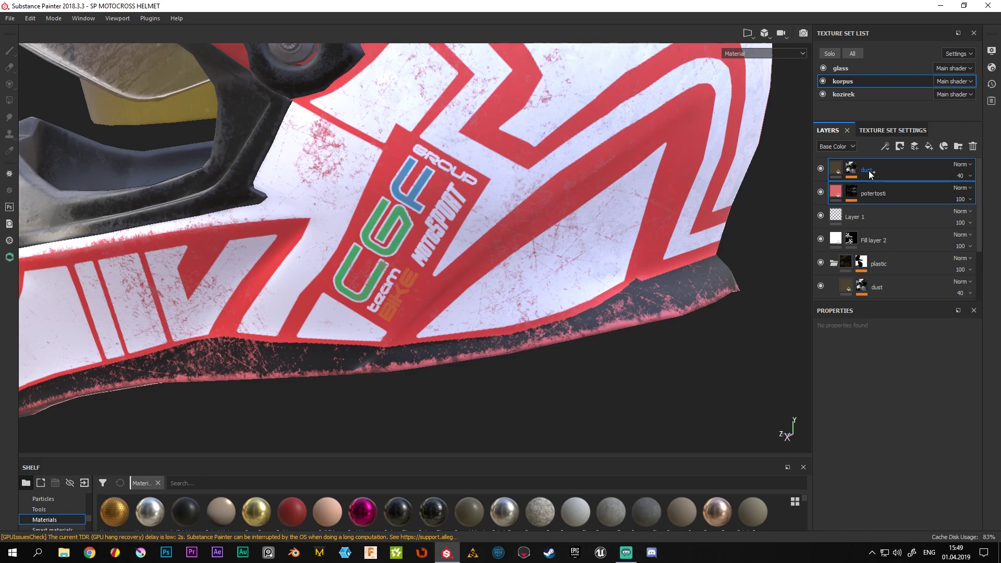
{"action": "key", "text": "ctrl+g"}
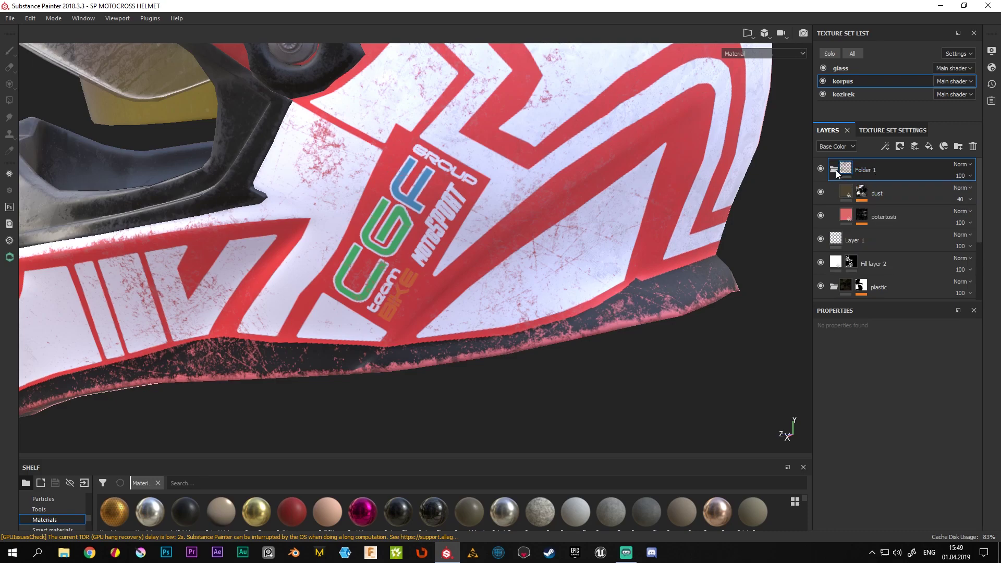
{"action": "left_click", "coordinate": [834, 170]}
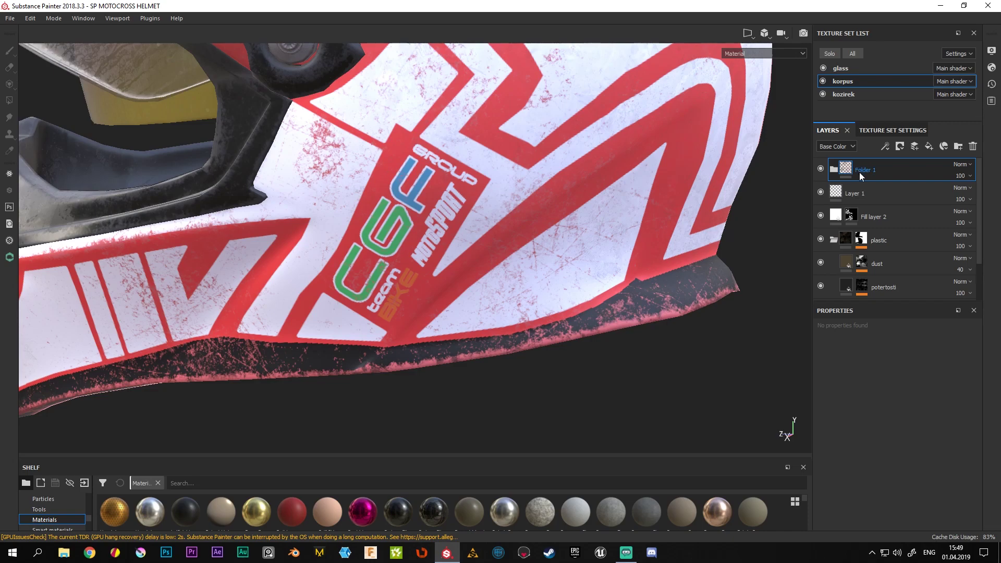
Copy the Plastic PVC layer's mask
{"action": "scroll", "coordinate": [855, 266], "scroll_direction": "down", "scroll_amount": 1}
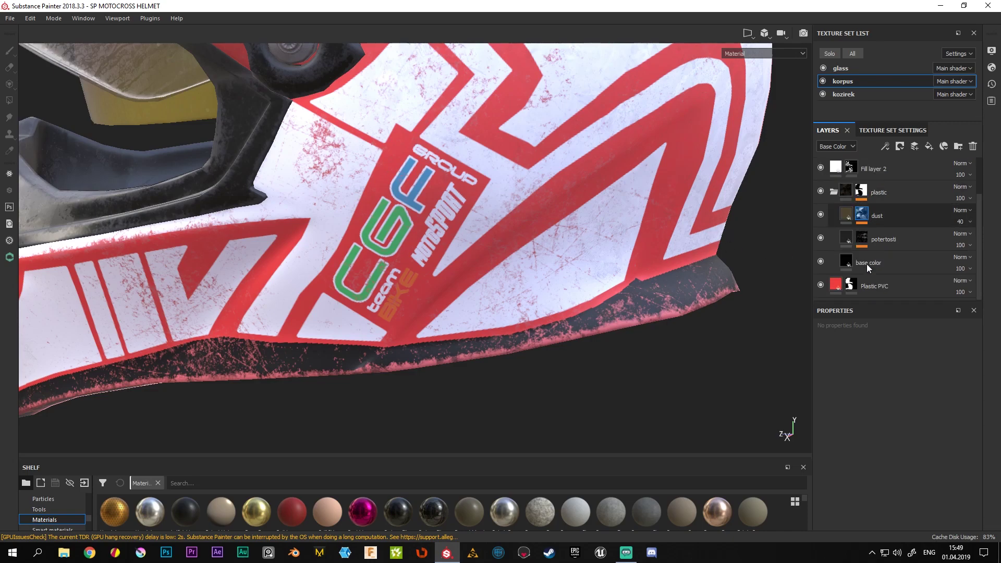
{"action": "left_click", "coordinate": [851, 287]}
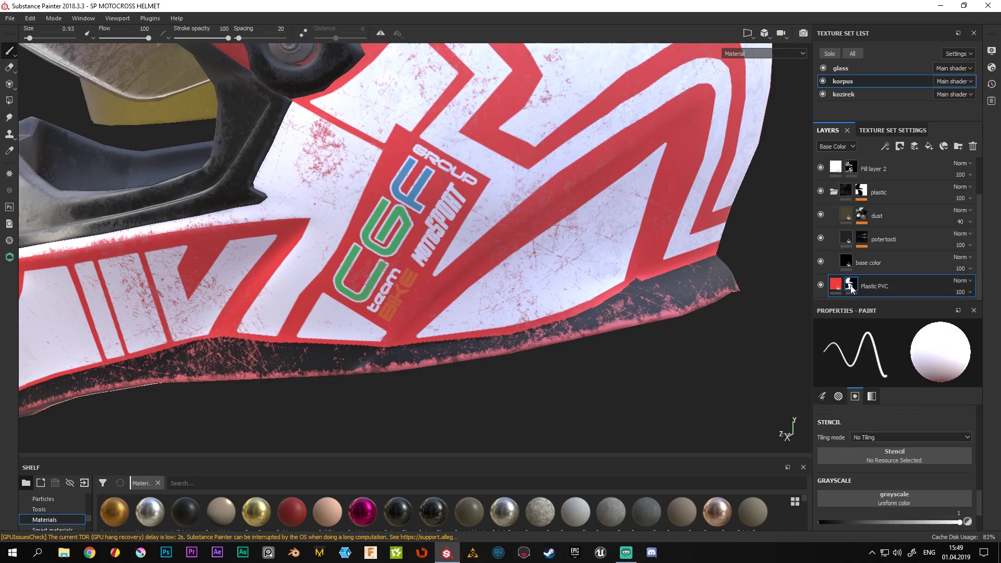
{"action": "right_click", "coordinate": [850, 287]}
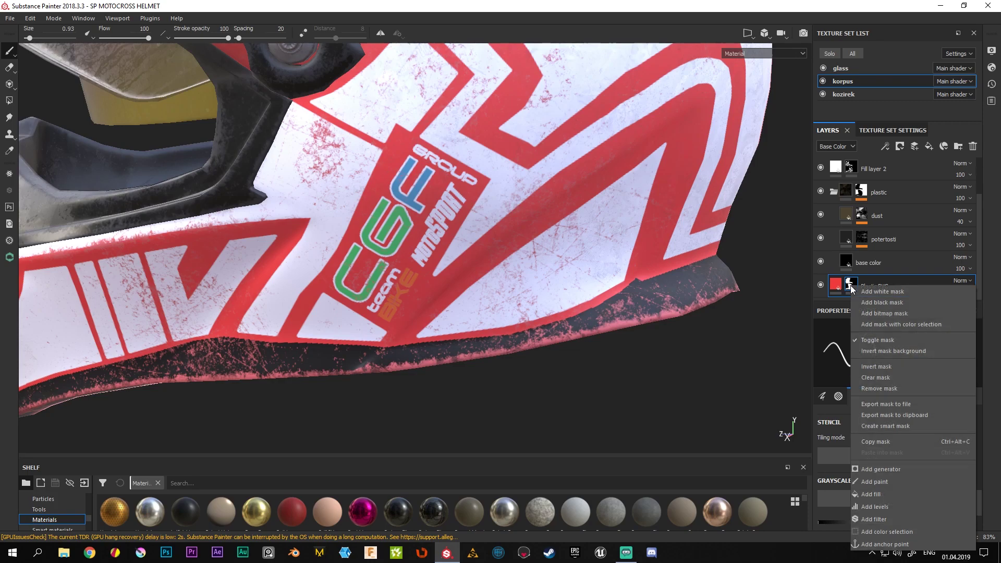
{"action": "left_click", "coordinate": [876, 441]}
{"action": "scroll", "coordinate": [864, 246], "scroll_direction": "up", "scroll_amount": 1}
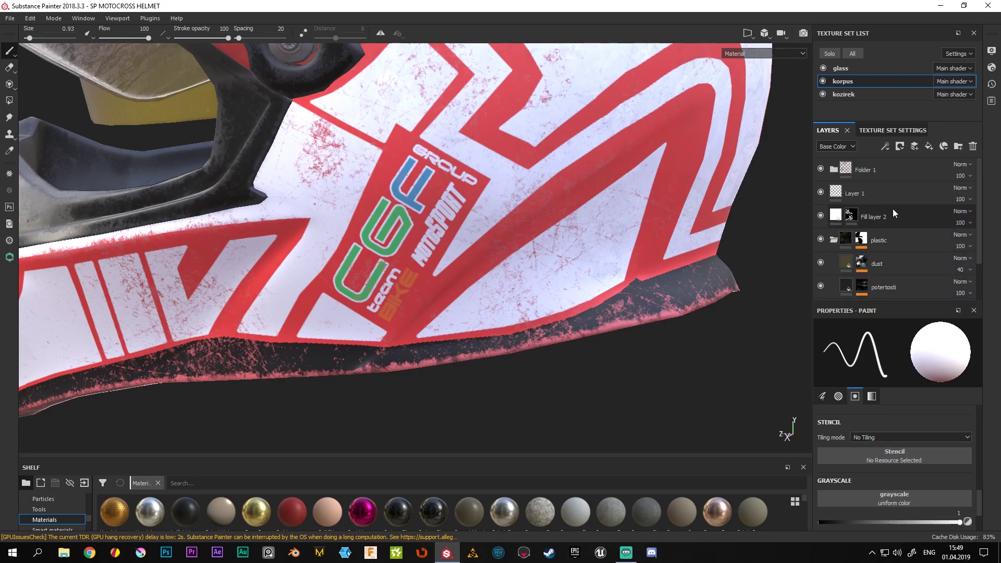
Give Folder 1 a black mask and paste the Plastic PVC mask into it
{"action": "left_click", "coordinate": [833, 169]}
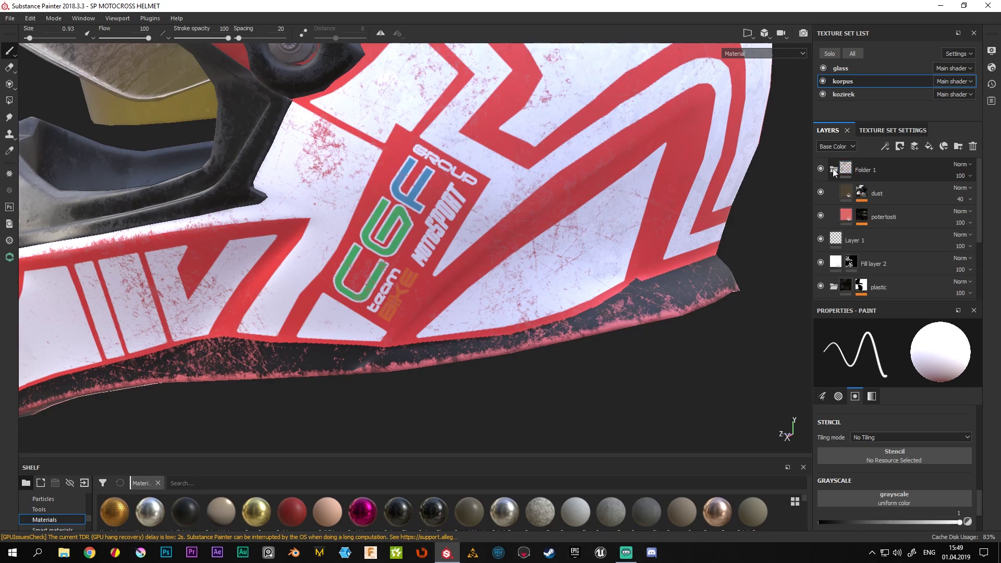
{"action": "left_click", "coordinate": [833, 170]}
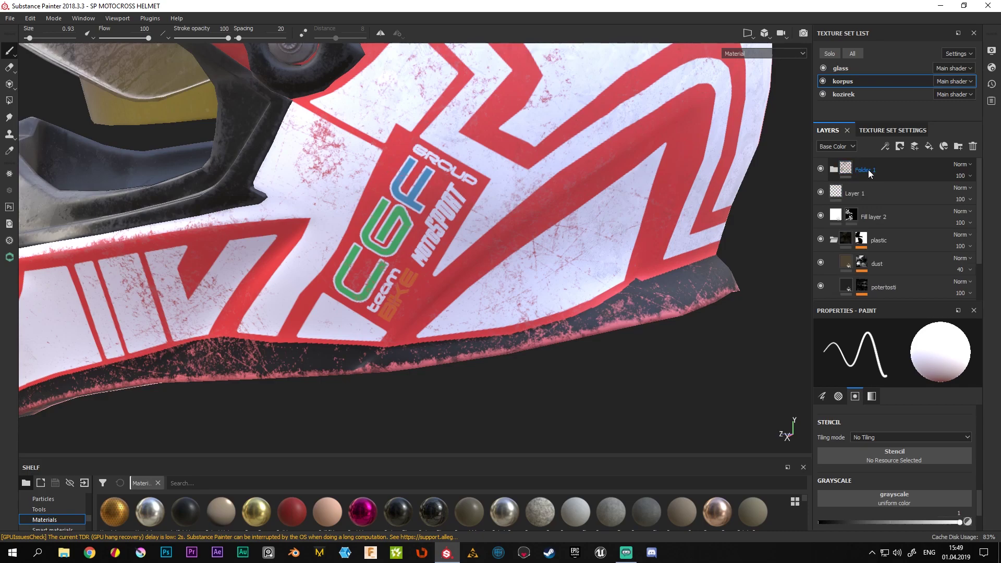
{"action": "left_click", "coordinate": [869, 174]}
{"action": "right_click", "coordinate": [849, 168]}
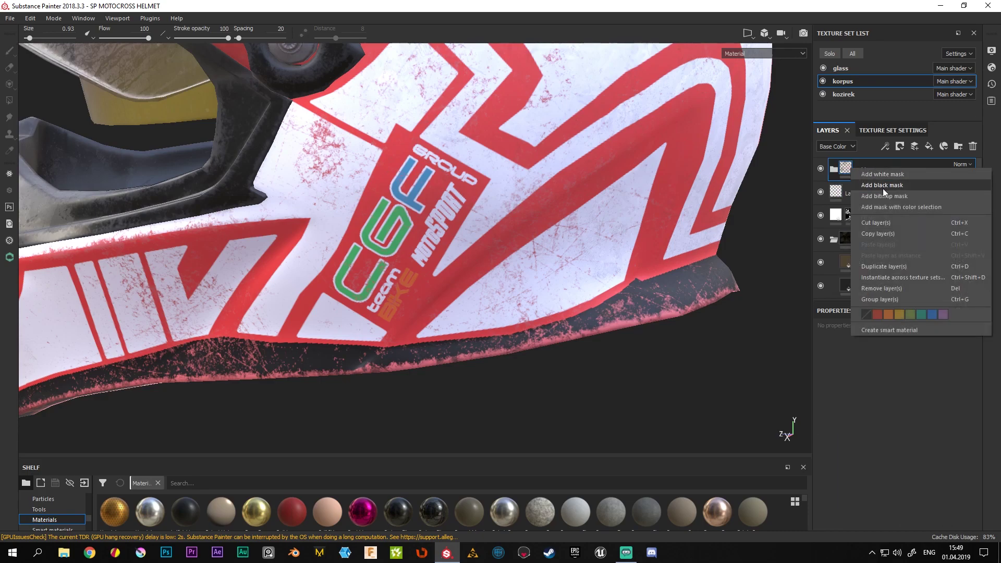
{"action": "left_click", "coordinate": [883, 189]}
{"action": "right_click", "coordinate": [865, 168]}
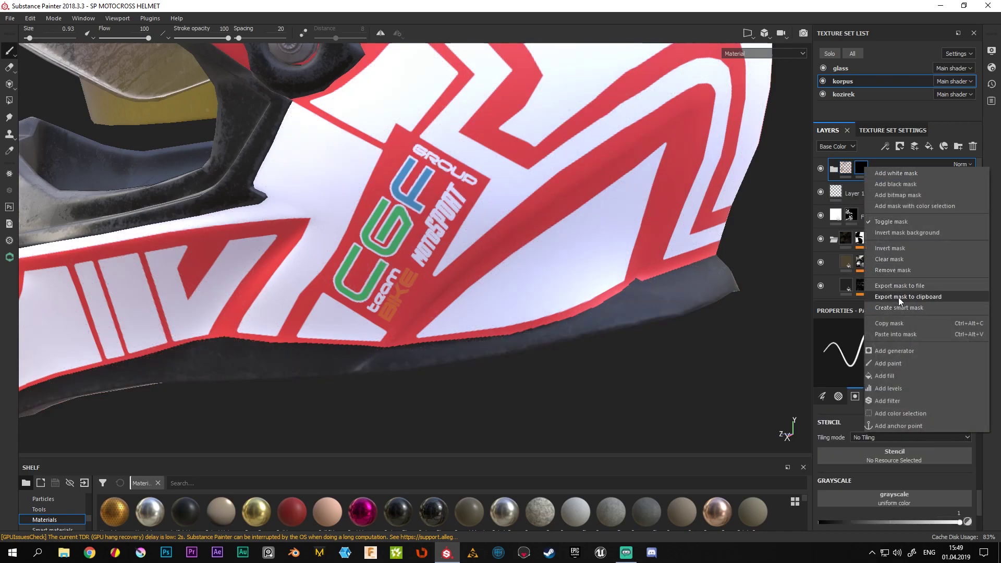
{"action": "left_click", "coordinate": [898, 334]}
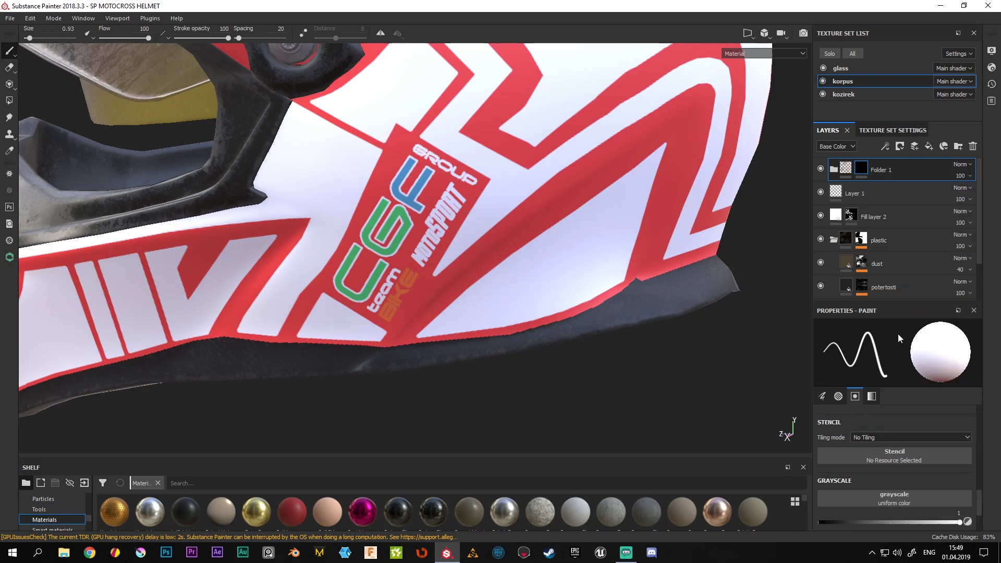
Inspect the red scratches around the visor and CGF logo, then set Folder 1's opacity to 70
{"action": "scroll", "coordinate": [503, 280], "scroll_direction": "down", "scroll_amount": 3}
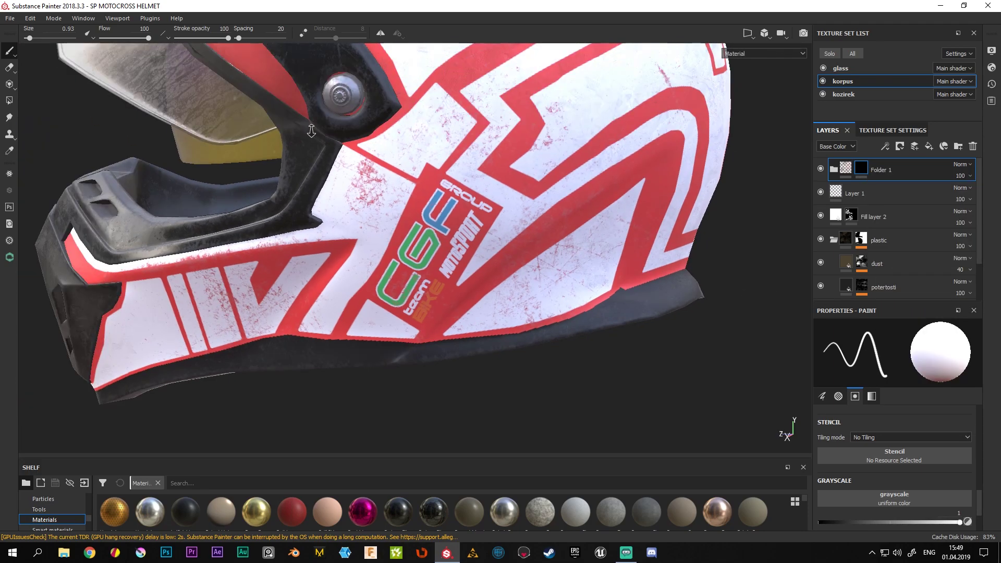
{"action": "left_click_drag", "start_coordinate": [504, 279], "coordinate": [481, 167], "text": "alt"}
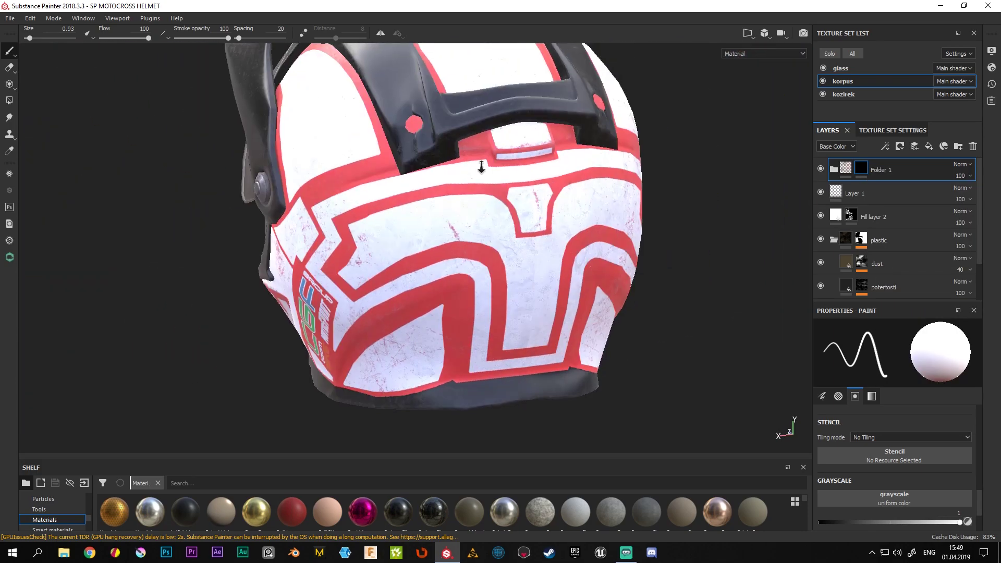
{"action": "right_click_drag", "start_coordinate": [481, 167], "coordinate": [398, 232], "text": "alt"}
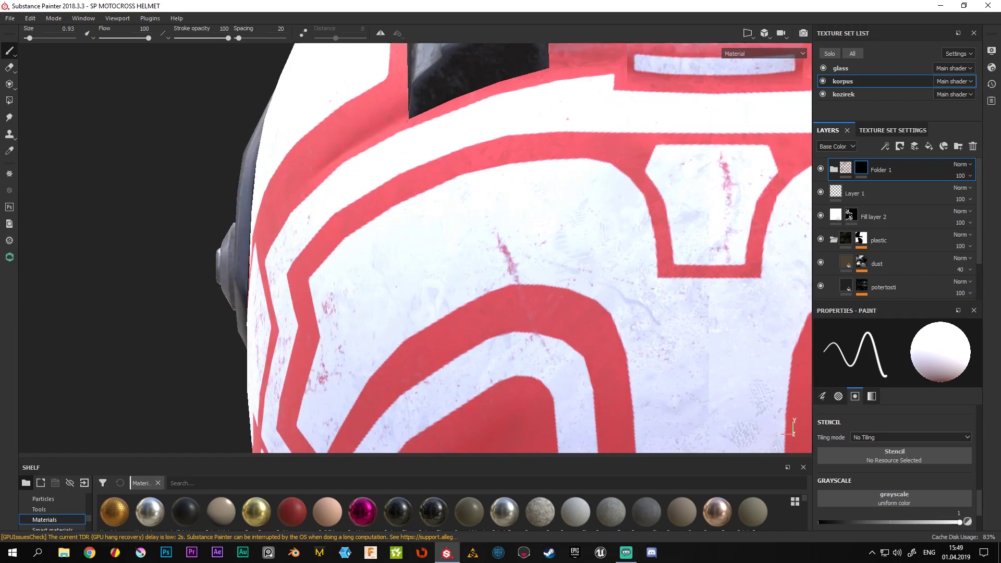
{"action": "mouse_move", "coordinate": [398, 232]}
{"action": "left_mouse_down", "text": "alt"}
{"action": "mouse_move", "coordinate": [512, 225]}
{"action": "mouse_move", "coordinate": [382, 188]}
{"action": "left_mouse_up", "text": "alt"}
{"action": "mouse_move", "coordinate": [382, 188]}
{"action": "right_mouse_down", "text": "alt"}
{"action": "mouse_move", "coordinate": [463, 279]}
{"action": "mouse_move", "coordinate": [483, 360]}
{"action": "right_mouse_up", "text": "alt"}
{"action": "mouse_move", "coordinate": [483, 361]}
{"action": "left_mouse_down", "text": "alt"}
{"action": "mouse_move", "coordinate": [554, 152]}
{"action": "mouse_move", "coordinate": [400, 269]}
{"action": "mouse_move", "coordinate": [396, 291]}
{"action": "mouse_move", "coordinate": [424, 234]}
{"action": "mouse_move", "coordinate": [362, 183]}
{"action": "left_mouse_up", "text": "alt"}
{"action": "right_click_drag", "start_coordinate": [362, 183], "coordinate": [334, 219], "text": "alt"}
{"action": "mouse_move", "coordinate": [333, 219]}
{"action": "left_mouse_down", "text": "alt"}
{"action": "mouse_move", "coordinate": [301, 237]}
{"action": "mouse_move", "coordinate": [365, 229]}
{"action": "left_mouse_up", "text": "alt"}
{"action": "mouse_move", "coordinate": [365, 229]}
{"action": "right_mouse_down", "text": "alt"}
{"action": "mouse_move", "coordinate": [648, 222]}
{"action": "mouse_move", "coordinate": [530, 172]}
{"action": "mouse_move", "coordinate": [677, 172]}
{"action": "right_mouse_up", "text": "alt"}
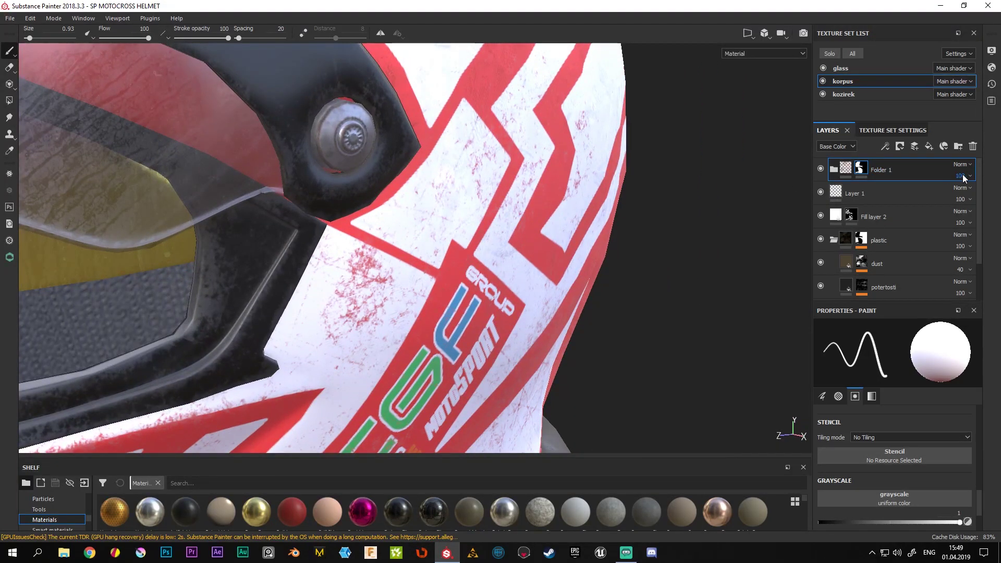
{"action": "left_click", "coordinate": [962, 175]}
{"action": "left_click_drag", "start_coordinate": [987, 200], "coordinate": [979, 202]}
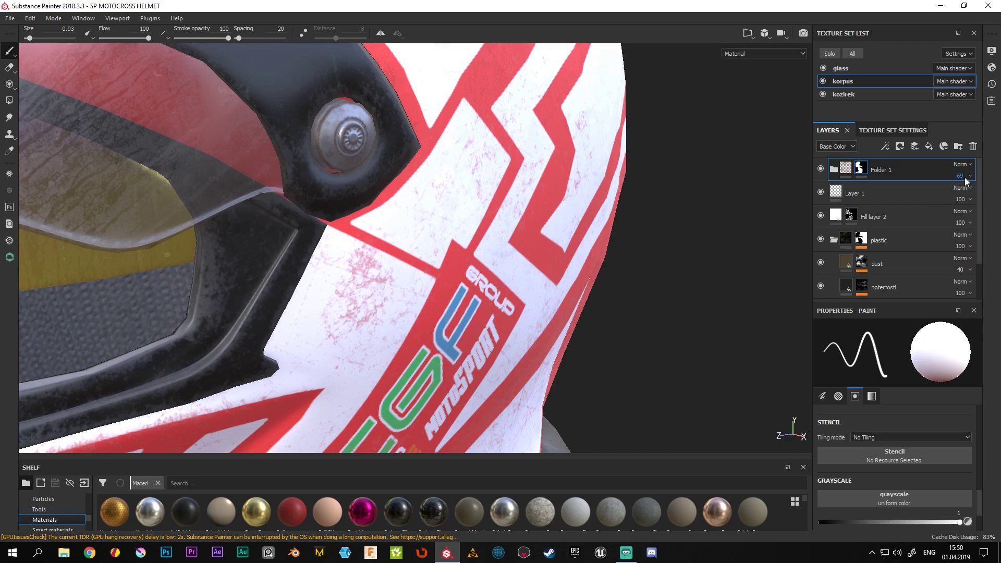
{"action": "left_click", "coordinate": [986, 195]}
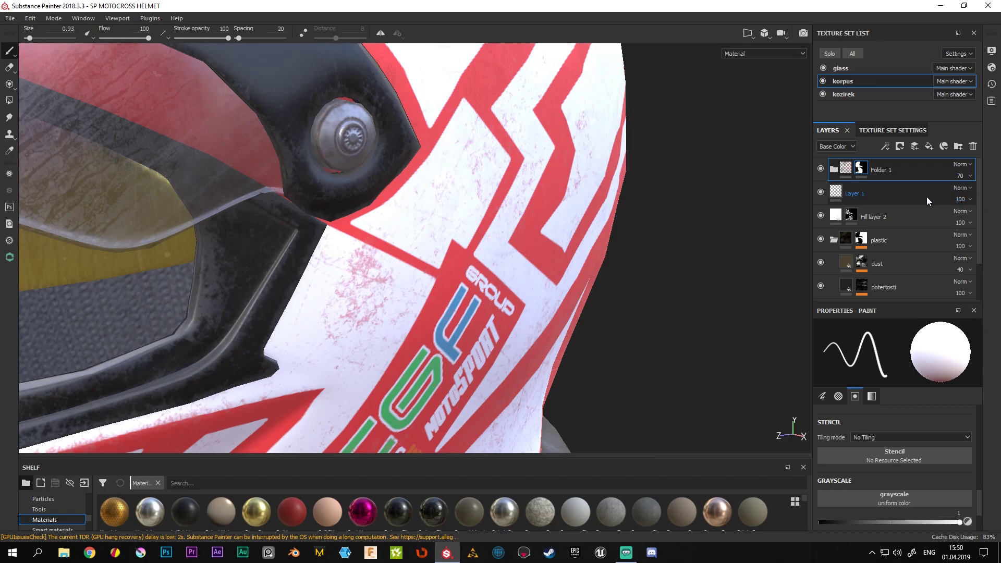
Review the faded wear on the helmet, then expand Folder 1 and pick the dust layer
{"action": "scroll", "coordinate": [351, 285], "scroll_direction": "down", "scroll_amount": 5}
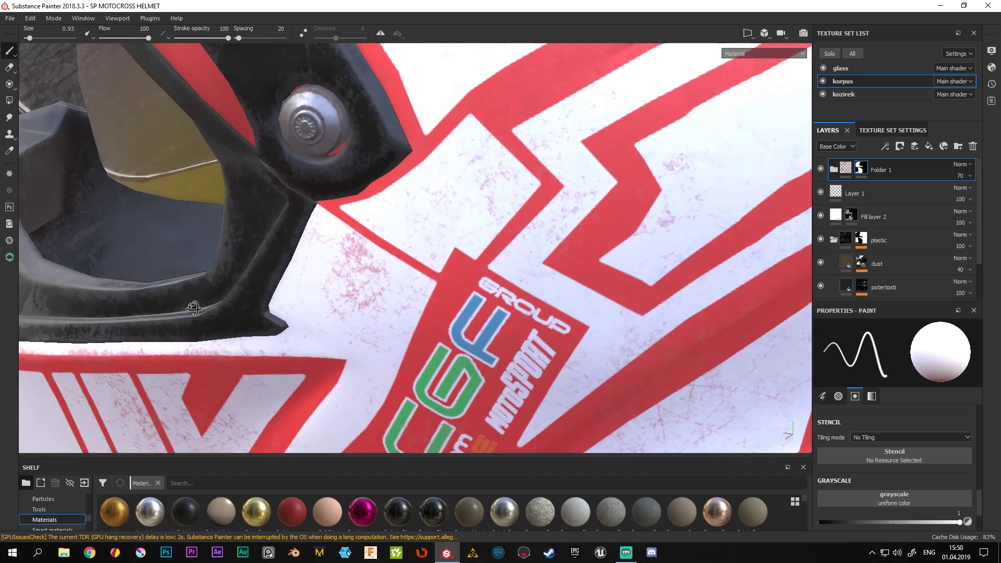
{"action": "mouse_move", "coordinate": [351, 286]}
{"action": "left_mouse_down", "text": "alt"}
{"action": "mouse_move", "coordinate": [511, 215]}
{"action": "mouse_move", "coordinate": [568, 269]}
{"action": "left_mouse_up", "text": "alt"}
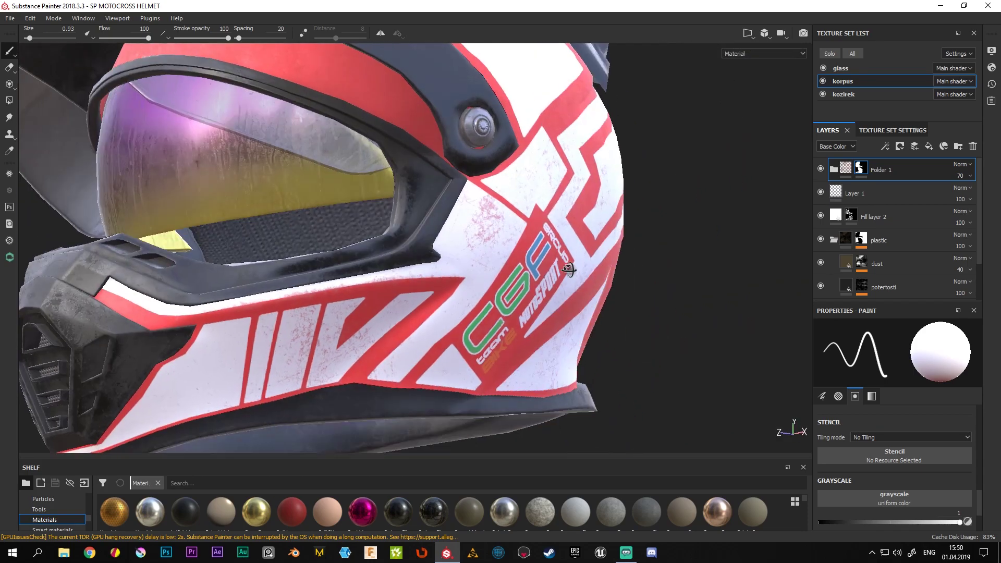
{"action": "mouse_move", "coordinate": [568, 269]}
{"action": "right_mouse_down", "text": "alt"}
{"action": "mouse_move", "coordinate": [594, 297]}
{"action": "mouse_move", "coordinate": [579, 281]}
{"action": "right_mouse_up", "text": "alt"}
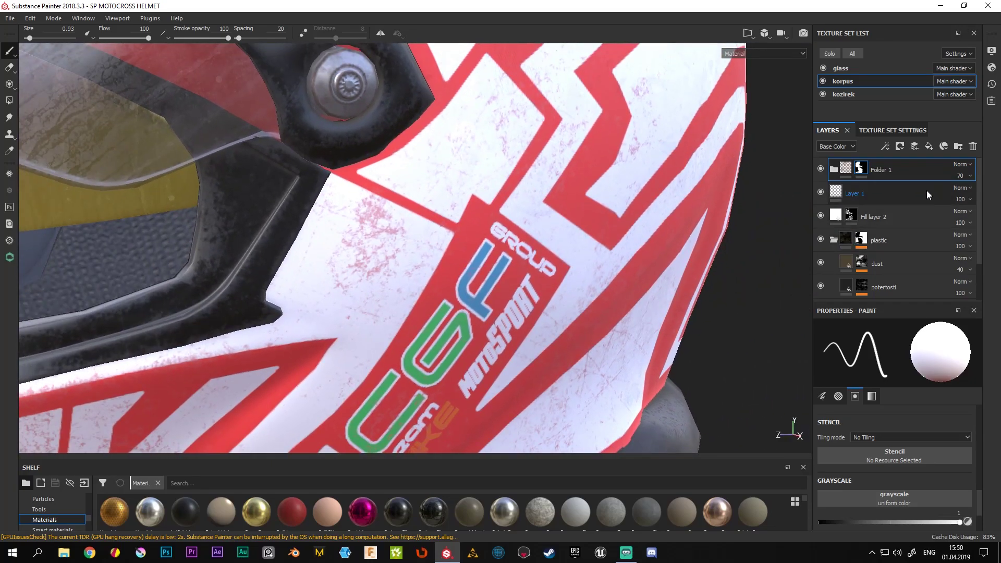
{"action": "left_click", "coordinate": [835, 170]}
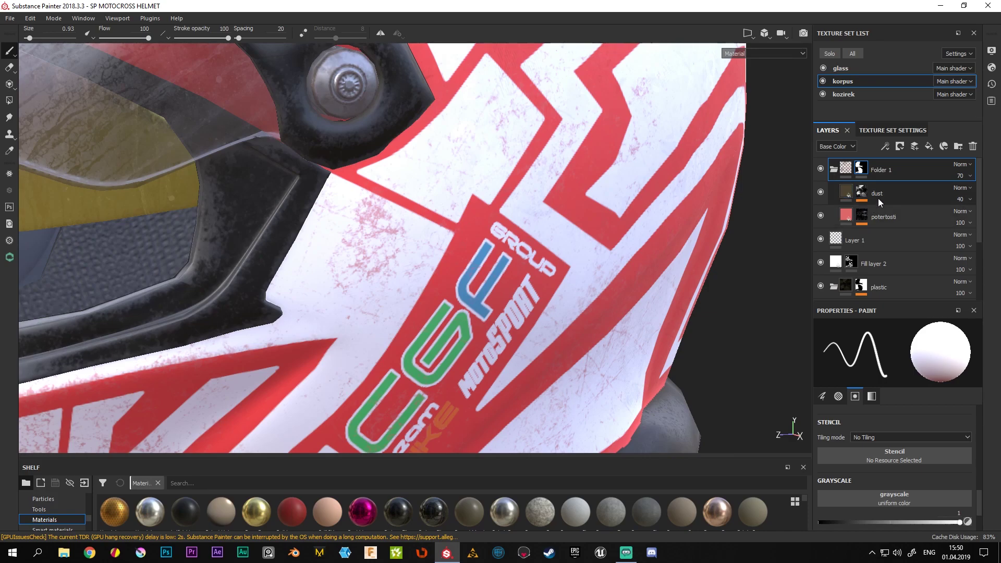
{"action": "double_click", "coordinate": [876, 193]}
Try grey-beige, light gold and darker tones for the dust layer's base colour
{"action": "left_click", "coordinate": [895, 189]}
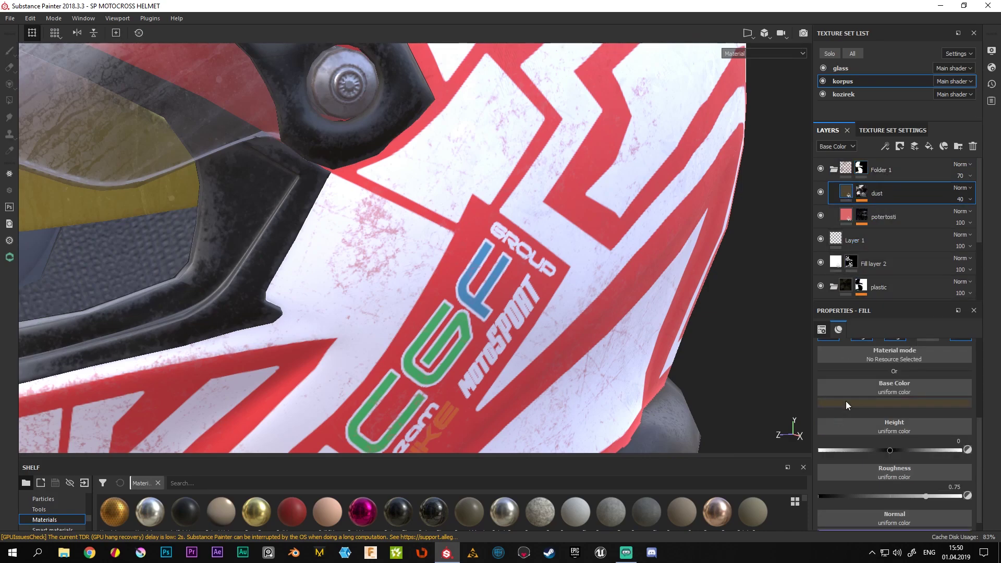
{"action": "left_click", "coordinate": [846, 403]}
{"action": "mouse_move", "coordinate": [873, 479]}
{"action": "left_mouse_down"}
{"action": "mouse_move", "coordinate": [856, 455]}
{"action": "mouse_move", "coordinate": [875, 499]}
{"action": "mouse_move", "coordinate": [915, 443]}
{"action": "mouse_move", "coordinate": [885, 477]}
{"action": "mouse_move", "coordinate": [897, 451]}
{"action": "left_mouse_up"}
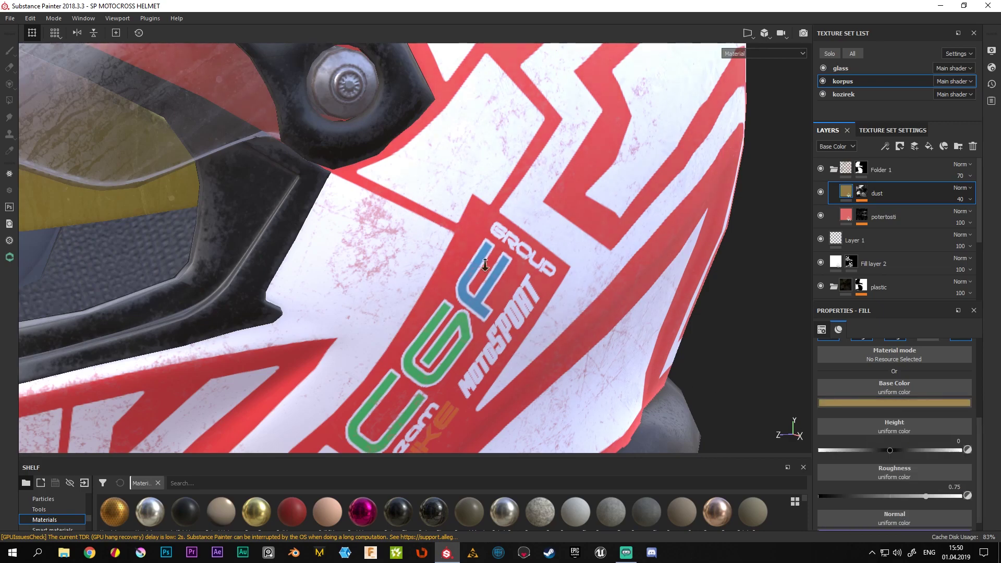
{"action": "mouse_move", "coordinate": [469, 234]}
{"action": "left_mouse_down", "text": "alt"}
{"action": "mouse_move", "coordinate": [596, 233]}
{"action": "mouse_move", "coordinate": [467, 261]}
{"action": "mouse_move", "coordinate": [443, 317]}
{"action": "mouse_move", "coordinate": [458, 186]}
{"action": "mouse_move", "coordinate": [449, 139]}
{"action": "left_mouse_up", "text": "alt"}
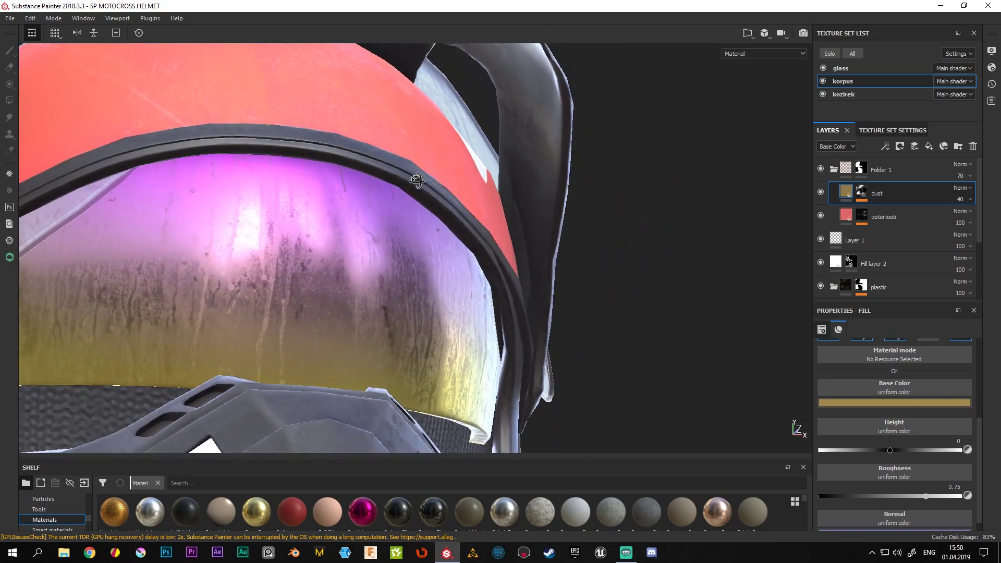
{"action": "left_click", "coordinate": [881, 402]}
{"action": "mouse_move", "coordinate": [884, 443]}
{"action": "left_mouse_down"}
{"action": "mouse_move", "coordinate": [884, 487]}
{"action": "mouse_move", "coordinate": [889, 457]}
{"action": "mouse_move", "coordinate": [893, 487]}
{"action": "left_mouse_up"}
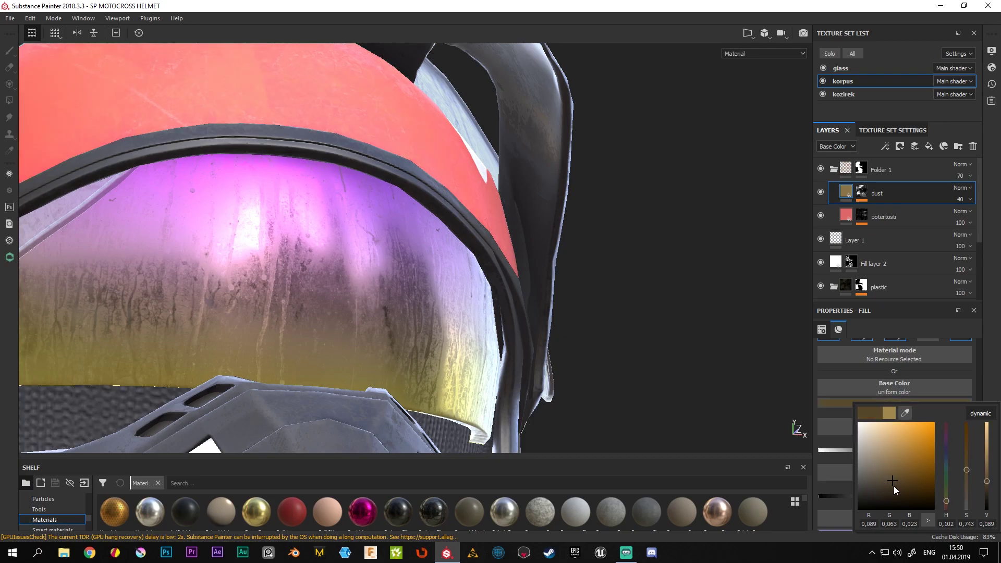
{"action": "scroll", "coordinate": [510, 180], "scroll_direction": "down", "scroll_amount": 5}
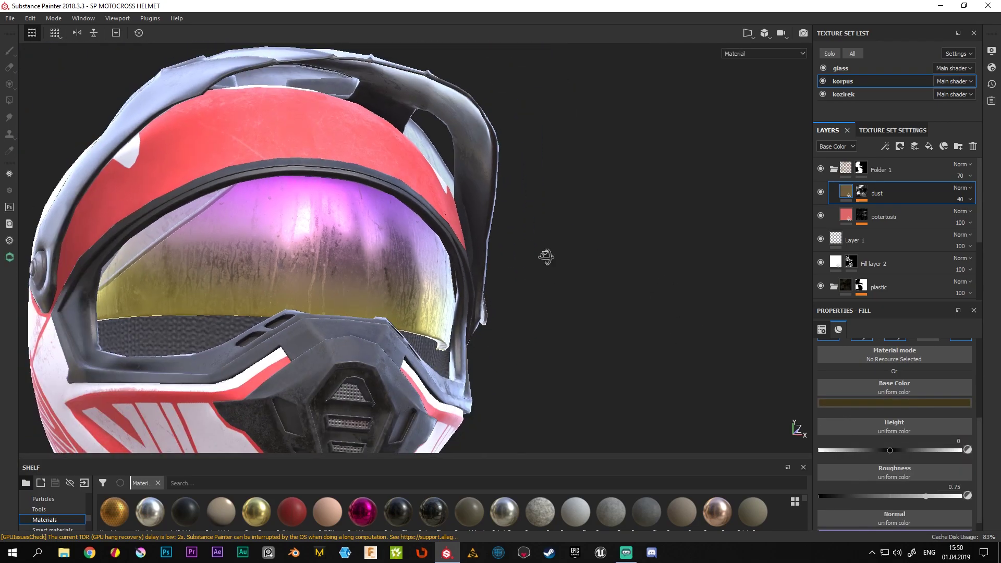
{"action": "mouse_move", "coordinate": [545, 257]}
{"action": "left_mouse_down", "text": "alt"}
{"action": "mouse_move", "coordinate": [291, 180]}
{"action": "mouse_move", "coordinate": [531, 164]}
{"action": "left_mouse_up", "text": "alt"}
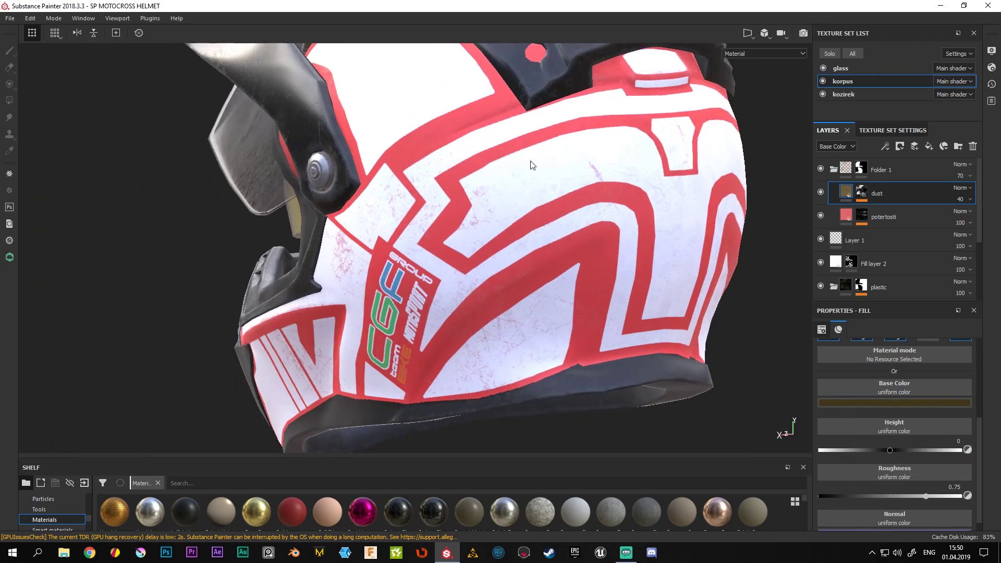
{"action": "mouse_move", "coordinate": [626, 141]}
{"action": "right_mouse_down", "text": "alt"}
{"action": "mouse_move", "coordinate": [581, 212]}
{"action": "mouse_move", "coordinate": [595, 342]}
{"action": "mouse_move", "coordinate": [410, 191]}
{"action": "right_mouse_up", "text": "alt"}
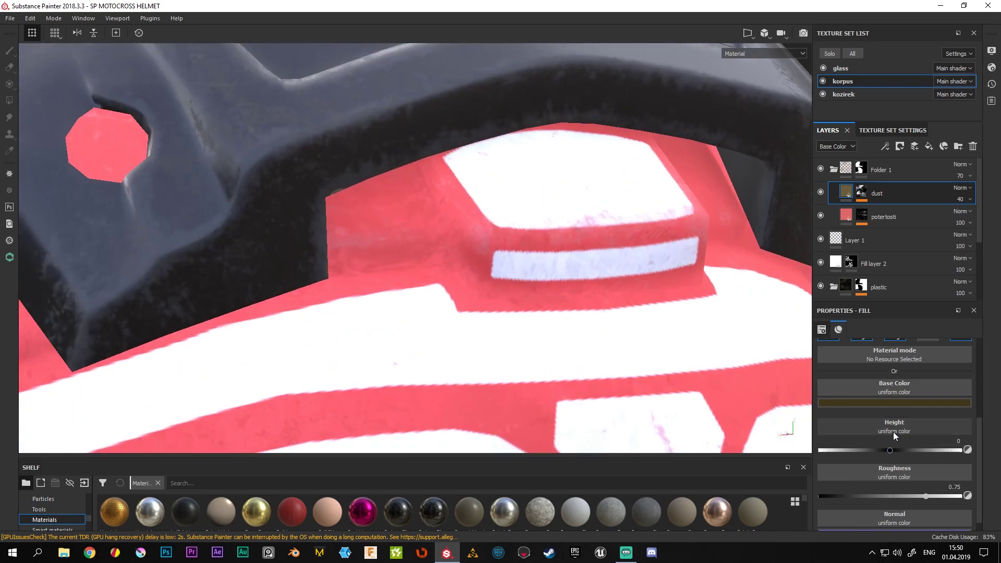
Settle the dust base colour on a dark brown (about 0.085, 0.072, 0.050)
{"action": "left_click", "coordinate": [893, 405]}
{"action": "left_click_drag", "start_coordinate": [873, 449], "coordinate": [856, 518]}
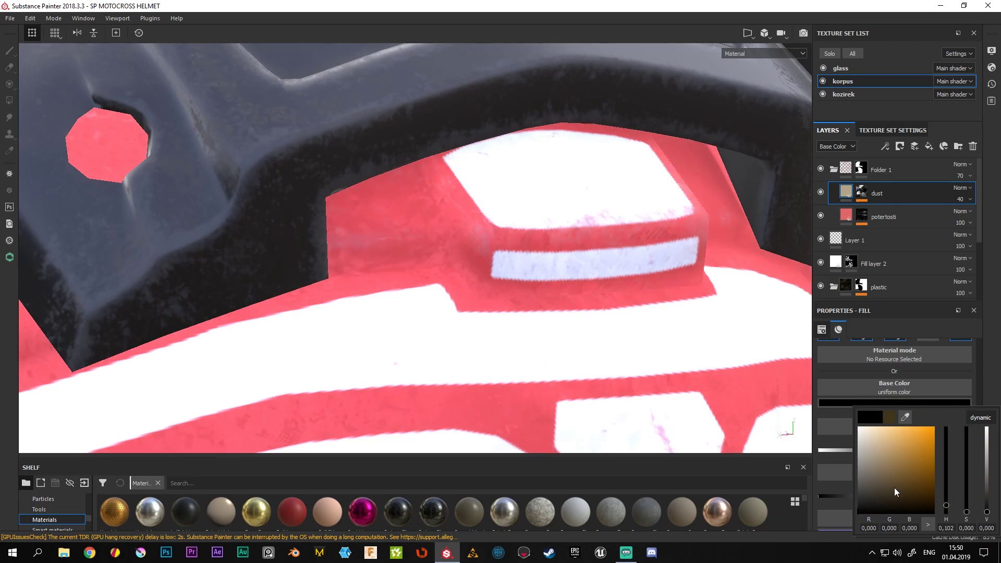
{"action": "mouse_move", "coordinate": [893, 487]}
{"action": "left_mouse_down"}
{"action": "mouse_move", "coordinate": [895, 517]}
{"action": "mouse_move", "coordinate": [912, 443]}
{"action": "mouse_move", "coordinate": [868, 502]}
{"action": "left_mouse_up"}
{"action": "mouse_move", "coordinate": [400, 208]}
{"action": "left_mouse_down", "text": "alt"}
{"action": "mouse_move", "coordinate": [514, 282]}
{"action": "mouse_move", "coordinate": [458, 261]}
{"action": "mouse_move", "coordinate": [379, 271]}
{"action": "mouse_move", "coordinate": [365, 237]}
{"action": "mouse_move", "coordinate": [576, 353]}
{"action": "mouse_move", "coordinate": [530, 317]}
{"action": "mouse_move", "coordinate": [643, 150]}
{"action": "left_mouse_up", "text": "alt"}
{"action": "scroll", "coordinate": [346, 230], "scroll_direction": "down", "scroll_amount": 5}
{"action": "scroll", "coordinate": [529, 317], "scroll_direction": "up", "scroll_amount": 3}
{"action": "scroll", "coordinate": [493, 221], "scroll_direction": "down", "scroll_amount": 2}
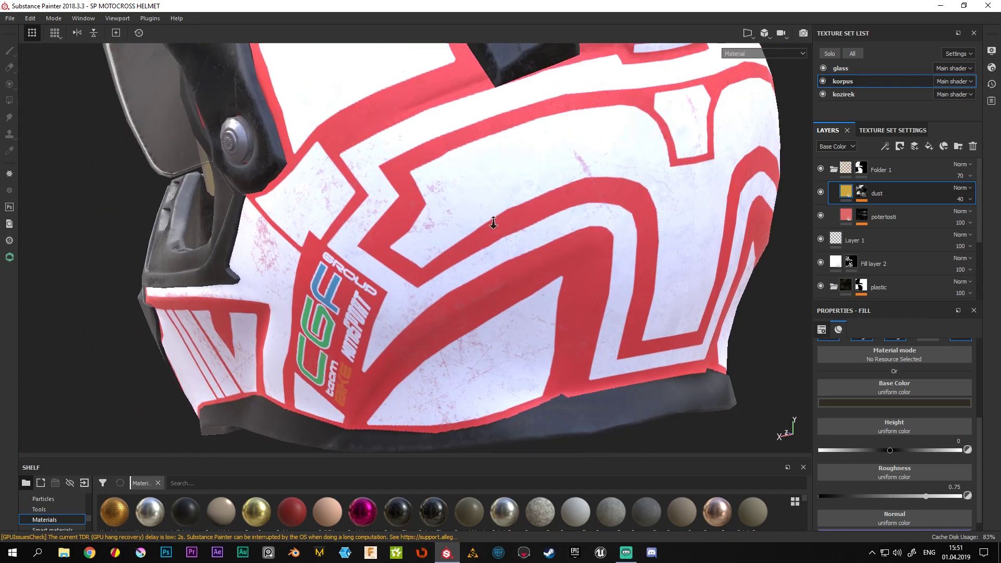
{"action": "scroll", "coordinate": [542, 233], "scroll_direction": "up", "scroll_amount": 2}
{"action": "mouse_move", "coordinate": [543, 233]}
{"action": "middle_mouse_down", "text": "alt"}
{"action": "mouse_move", "coordinate": [455, 234]}
{"action": "mouse_move", "coordinate": [513, 239]}
{"action": "middle_mouse_up", "text": "alt"}
{"action": "scroll", "coordinate": [513, 239], "scroll_direction": "up", "scroll_amount": 2}
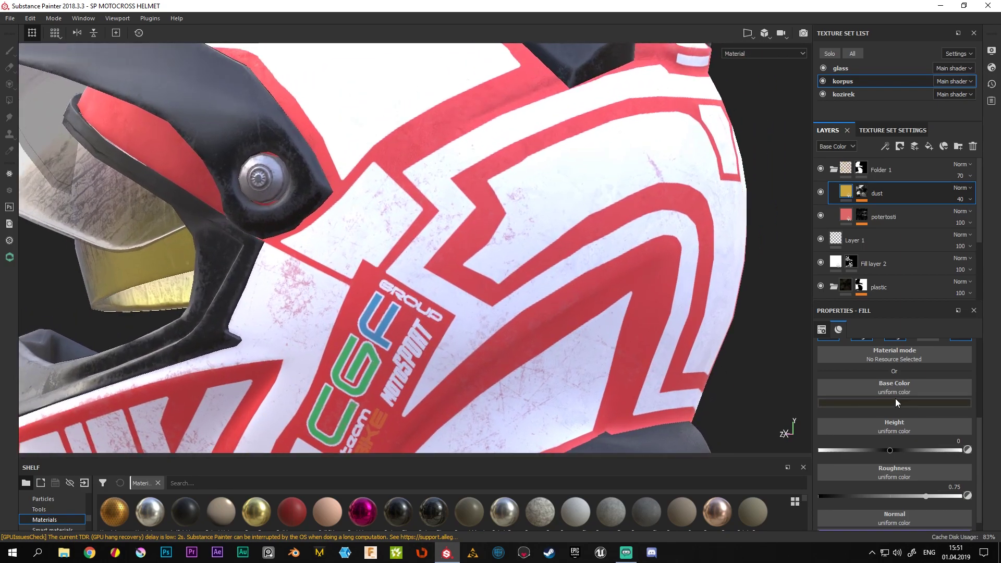
{"action": "left_click", "coordinate": [893, 402]}
{"action": "left_click_drag", "start_coordinate": [870, 480], "coordinate": [878, 487]}
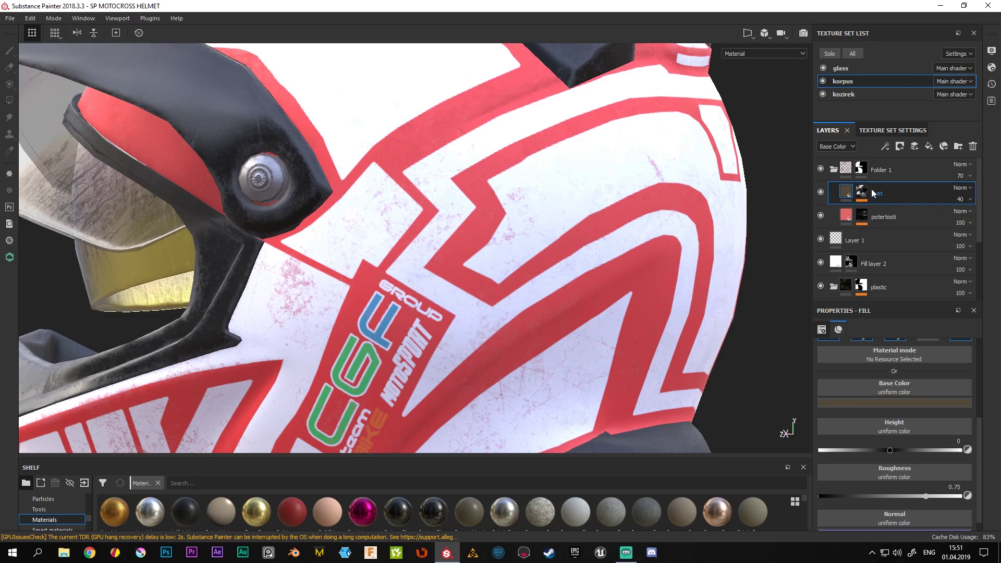
Rename Folder 1 to 'dust and potertosti' in the korpus layer stack
{"action": "left_click", "coordinate": [835, 171]}
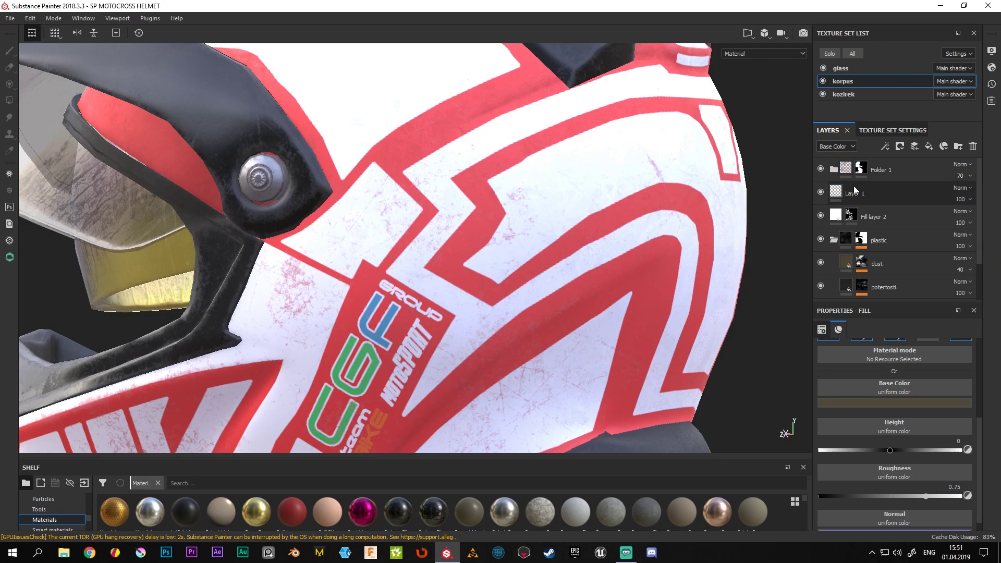
{"action": "left_click", "coordinate": [880, 206]}
{"action": "double_click", "coordinate": [881, 170]}
{"action": "type", "text": "dust"}
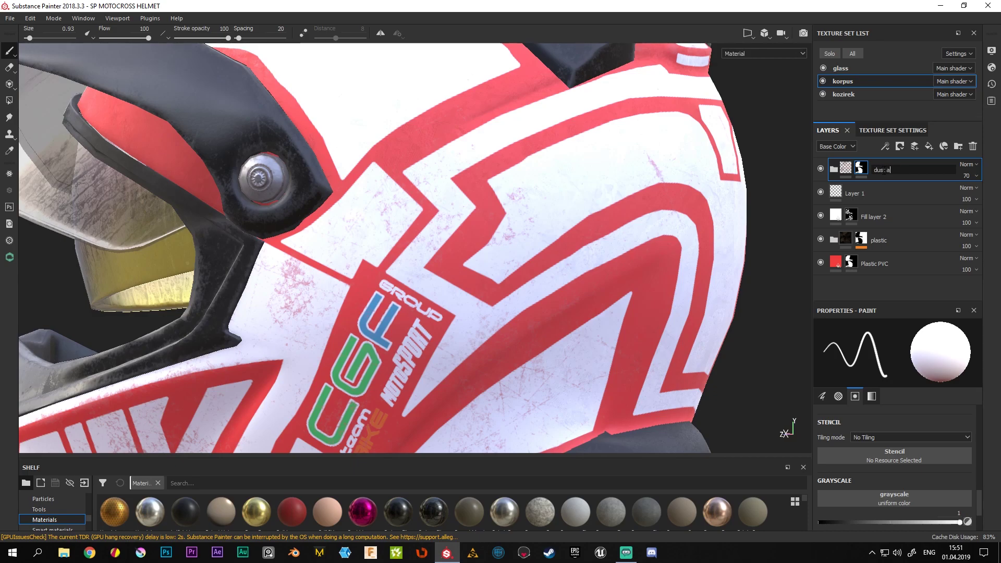
{"action": "type", "text": "and"}
{"action": "type", "text": "sti"}
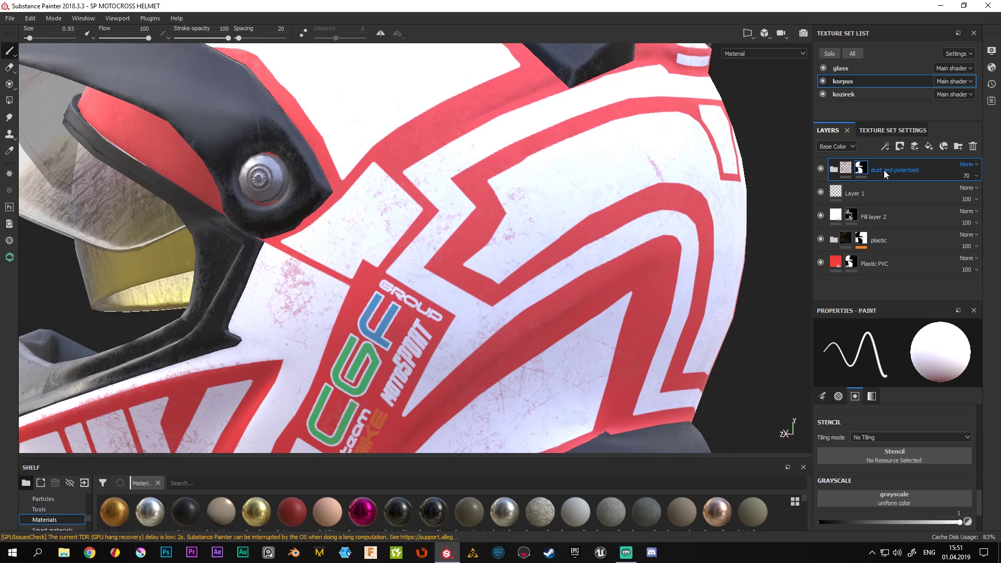
{"action": "key", "text": "Return"}
{"action": "left_click", "coordinate": [850, 195]}
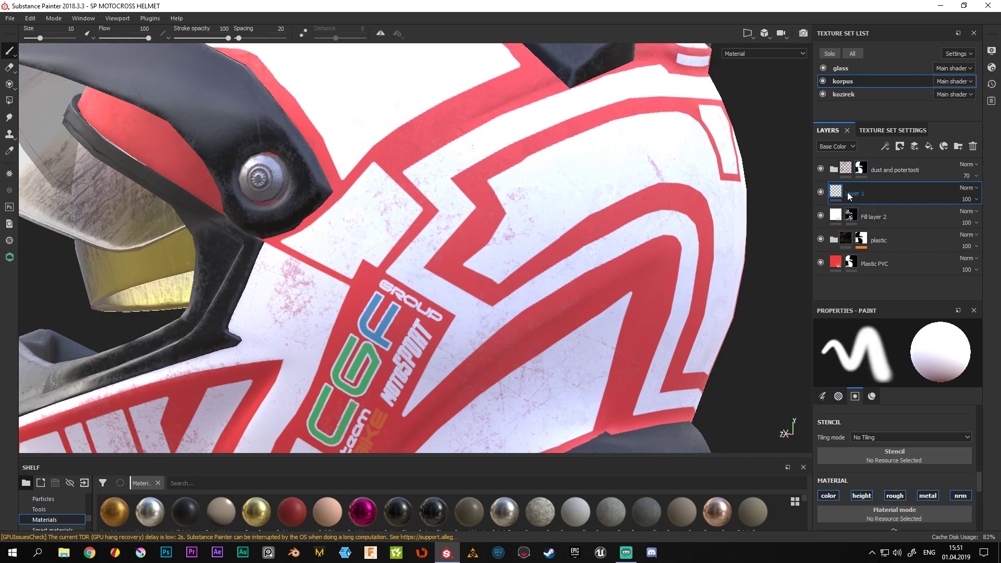
Check Layer 1 holds the logos and rename it 'logo image'
{"action": "left_click", "coordinate": [820, 192]}
{"action": "left_click", "coordinate": [821, 192]}
{"action": "double_click", "coordinate": [852, 194]}
{"action": "type", "text": "logo"}
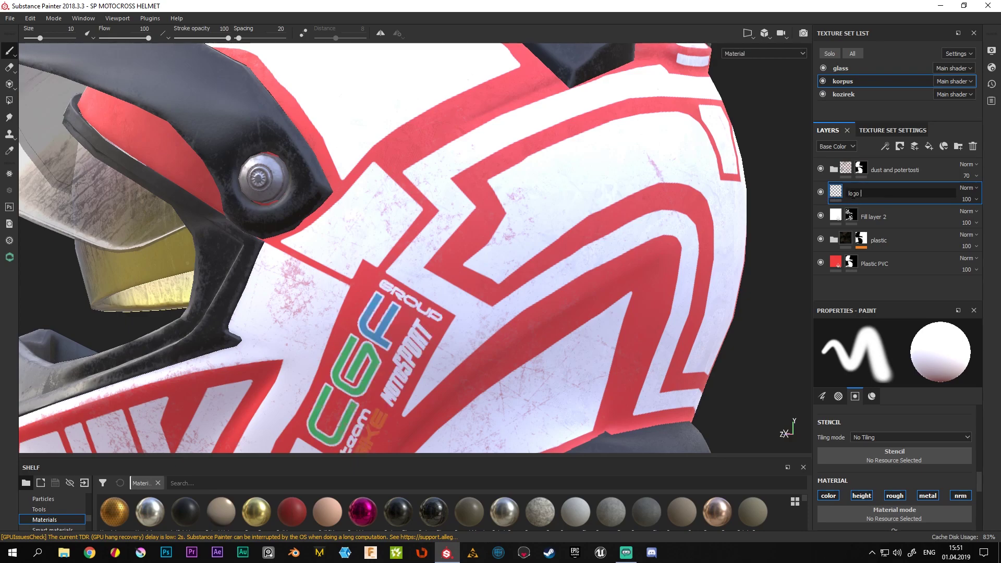
{"action": "type", "text": "image"}
{"action": "key", "text": "Return"}
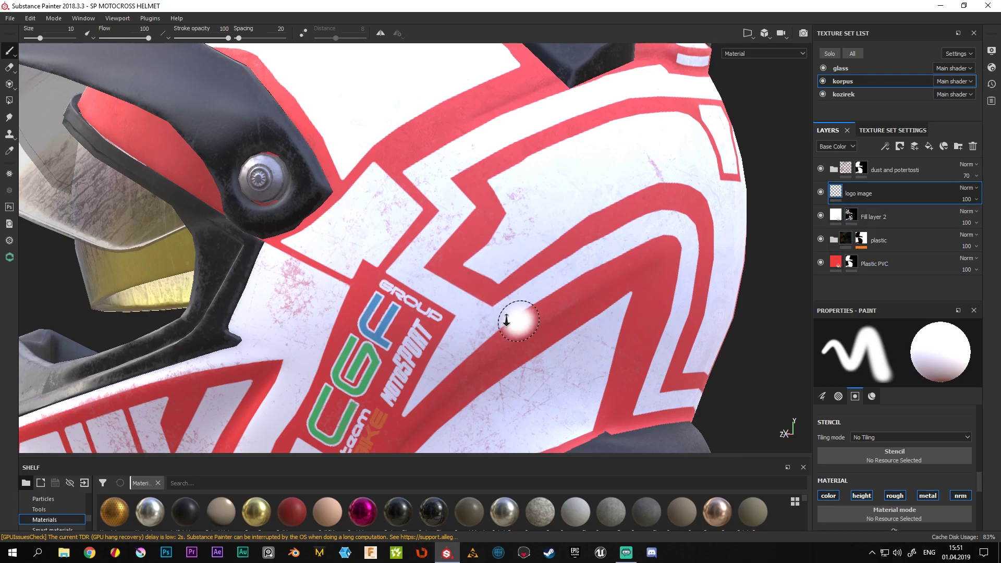
Save the project and inspect the CGF logo up close on the helmet's side
{"action": "right_click_drag", "start_coordinate": [509, 319], "coordinate": [321, 155], "text": "alt"}
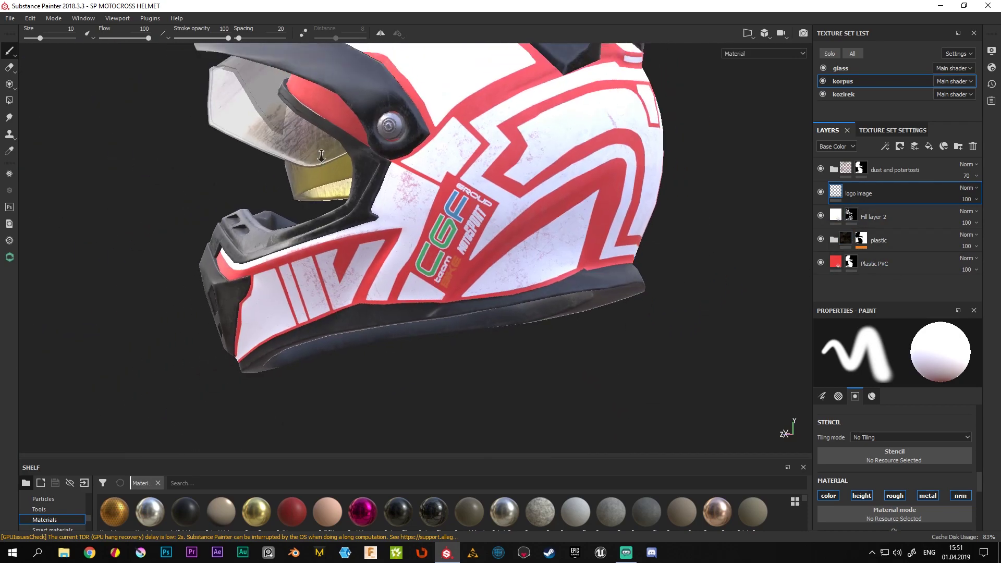
{"action": "mouse_move", "coordinate": [321, 156]}
{"action": "left_mouse_down", "text": "alt"}
{"action": "mouse_move", "coordinate": [464, 239]}
{"action": "mouse_move", "coordinate": [419, 271]}
{"action": "mouse_move", "coordinate": [617, 265]}
{"action": "left_mouse_up", "text": "alt"}
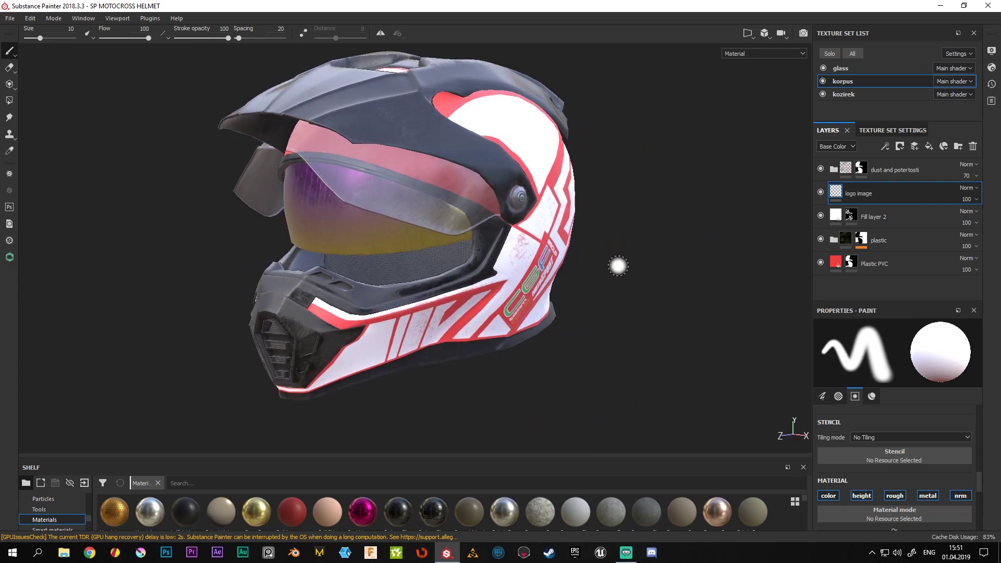
{"action": "key", "text": "ctrl+s"}
{"action": "left_click_drag", "start_coordinate": [469, 338], "coordinate": [550, 345], "text": "alt"}
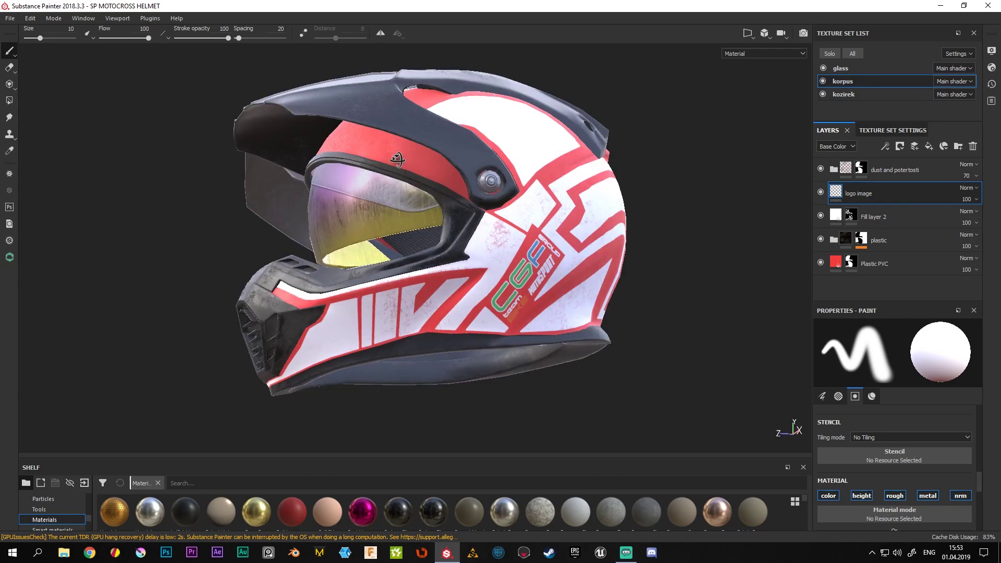
{"action": "scroll", "coordinate": [550, 345], "scroll_direction": "up", "scroll_amount": 5}
{"action": "scroll", "coordinate": [550, 346], "scroll_direction": "down", "scroll_amount": 2}
{"action": "scroll", "coordinate": [510, 302], "scroll_direction": "down", "scroll_amount": 2}
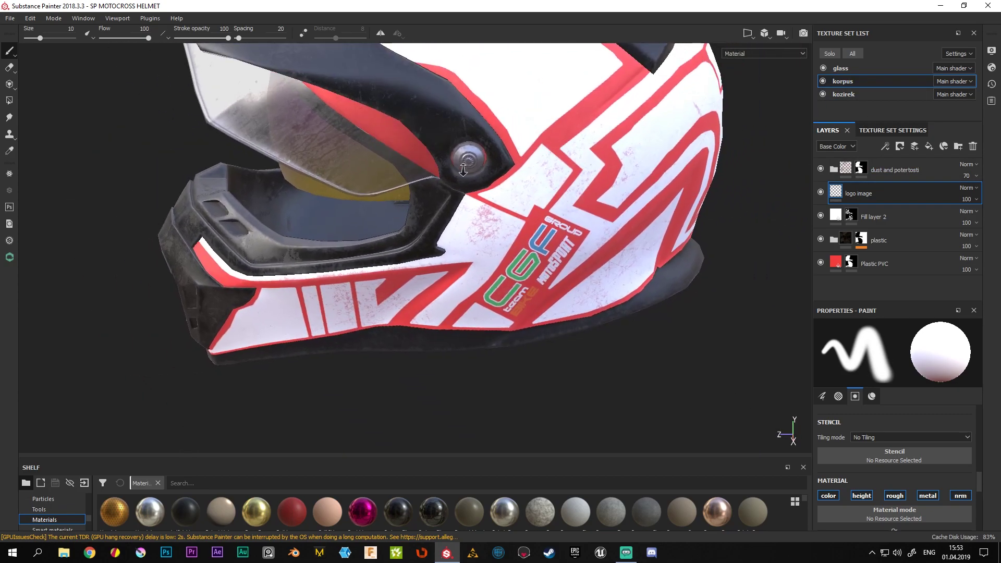
{"action": "scroll", "coordinate": [469, 250], "scroll_direction": "down", "scroll_amount": 2}
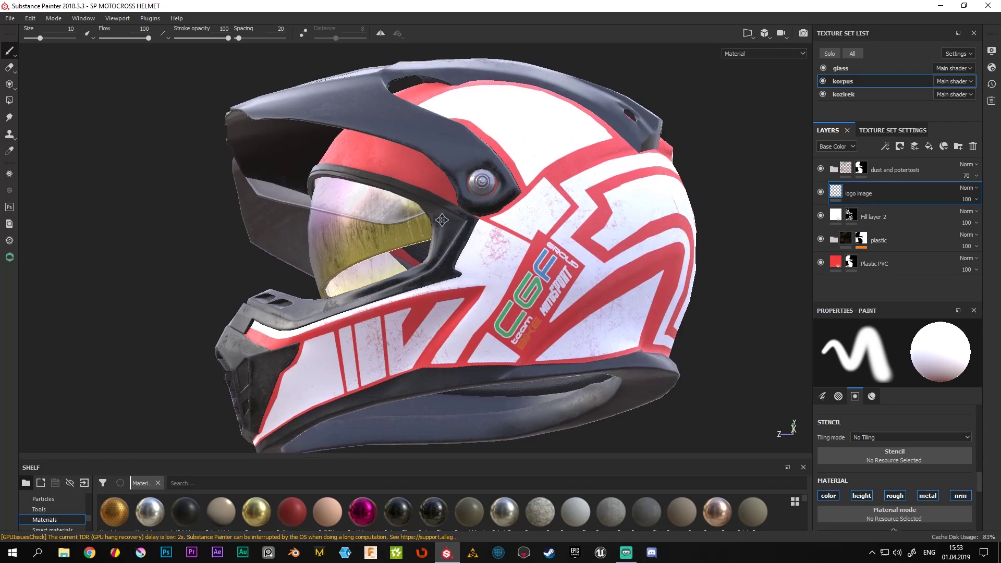
{"action": "middle_click_drag", "start_coordinate": [442, 220], "coordinate": [407, 203], "text": "alt"}
{"action": "scroll", "coordinate": [407, 203], "scroll_direction": "up", "scroll_amount": 3}
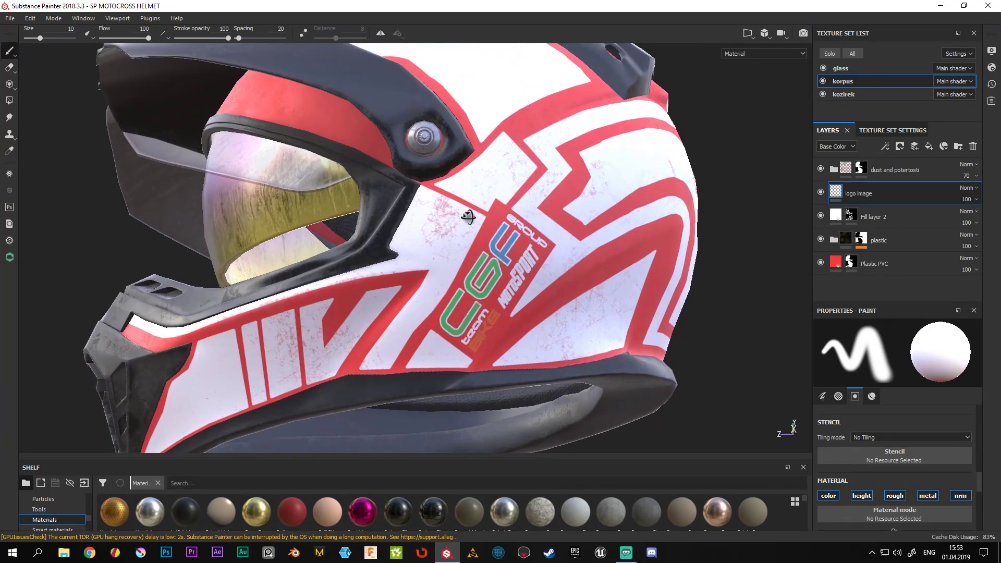
{"action": "mouse_move", "coordinate": [407, 203]}
{"action": "left_mouse_down", "text": "alt"}
{"action": "mouse_move", "coordinate": [513, 314]}
{"action": "mouse_move", "coordinate": [429, 305]}
{"action": "mouse_move", "coordinate": [377, 205]}
{"action": "left_mouse_up", "text": "alt"}
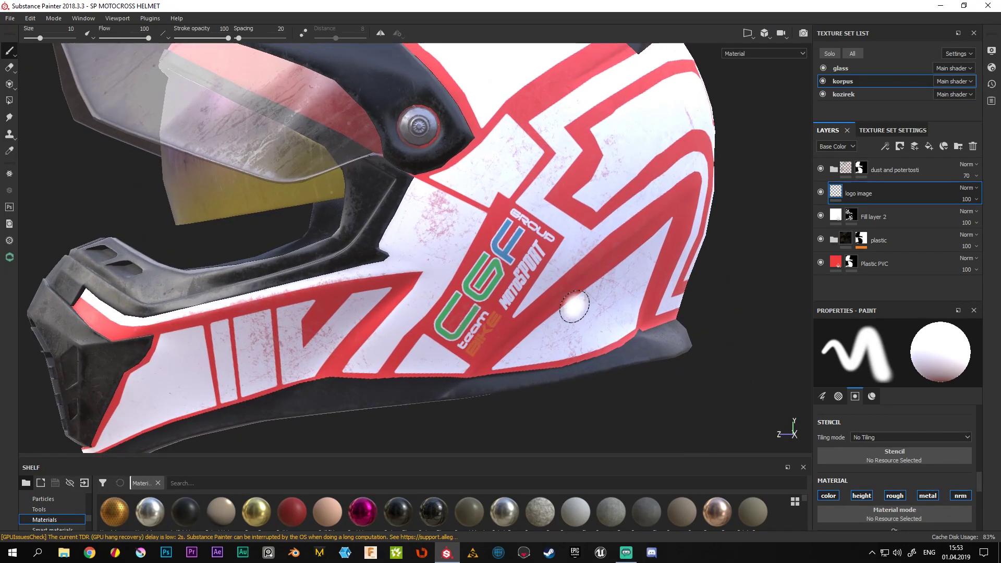
{"action": "scroll", "coordinate": [428, 305], "scroll_direction": "up", "scroll_amount": 3}
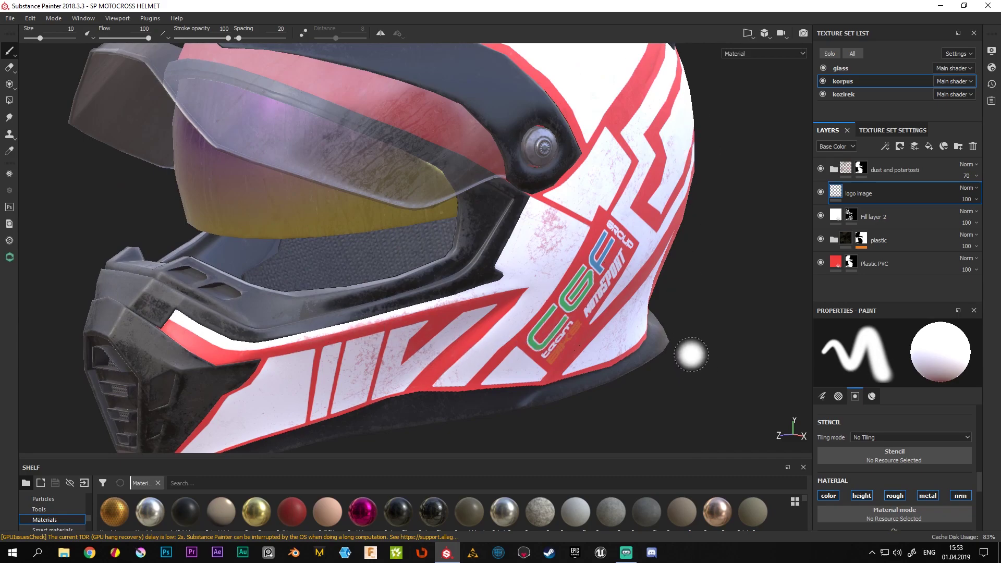
Toggle the plastic folder's visibility to see what it covers, then reselect Plastic PVC
{"action": "left_click", "coordinate": [892, 168]}
{"action": "left_click", "coordinate": [865, 268]}
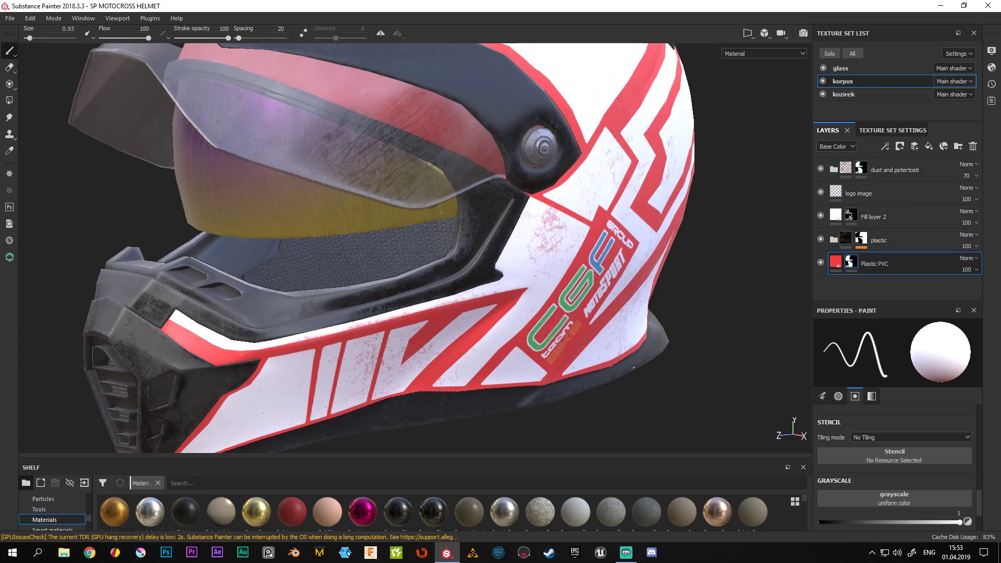
{"action": "left_click", "coordinate": [886, 237]}
{"action": "left_click", "coordinate": [821, 239]}
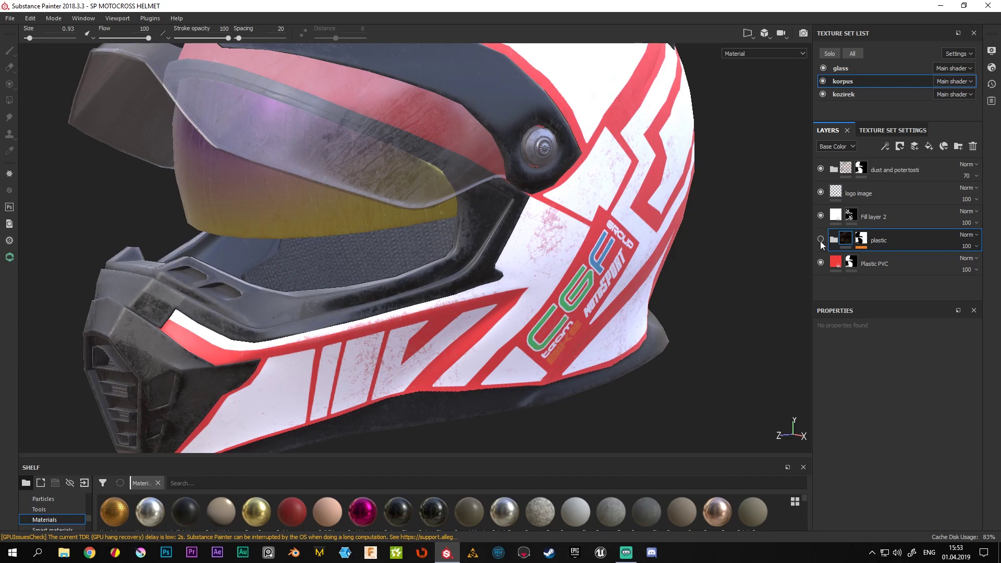
{"action": "left_click", "coordinate": [821, 239]}
{"action": "left_click", "coordinate": [883, 265]}
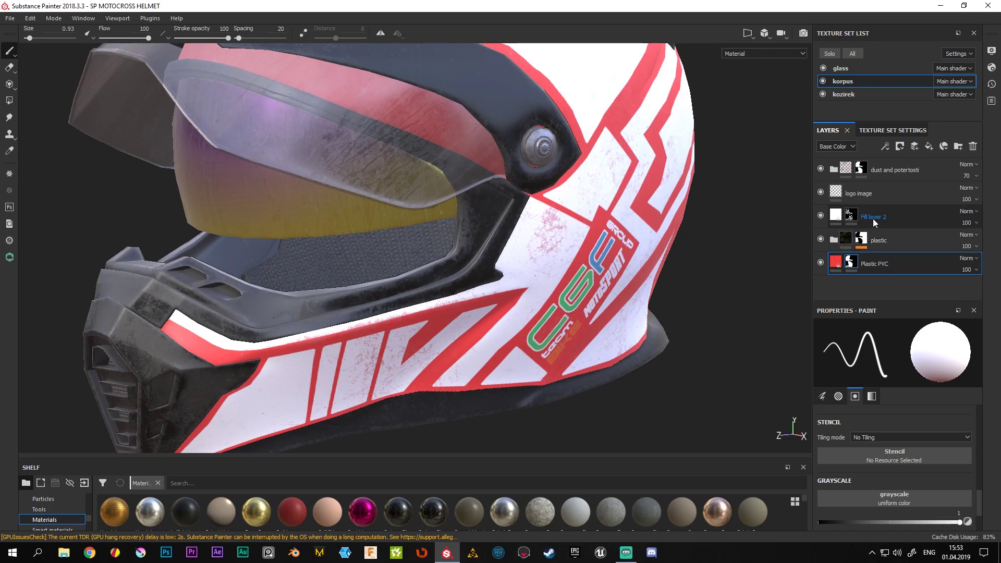
Check Fill layer 2's visibility and rename it 'lines'
{"action": "left_click", "coordinate": [823, 216]}
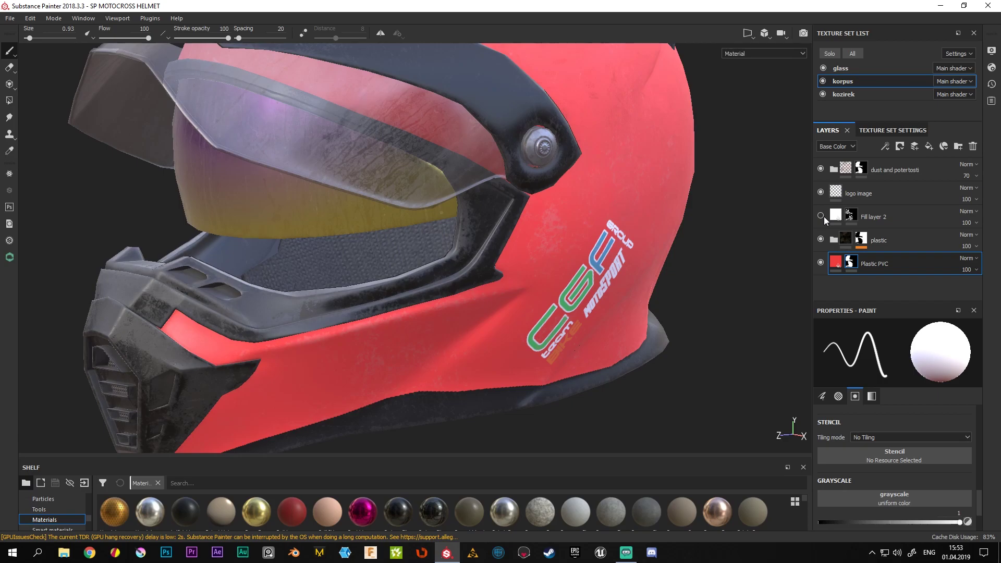
{"action": "double_click", "coordinate": [879, 219]}
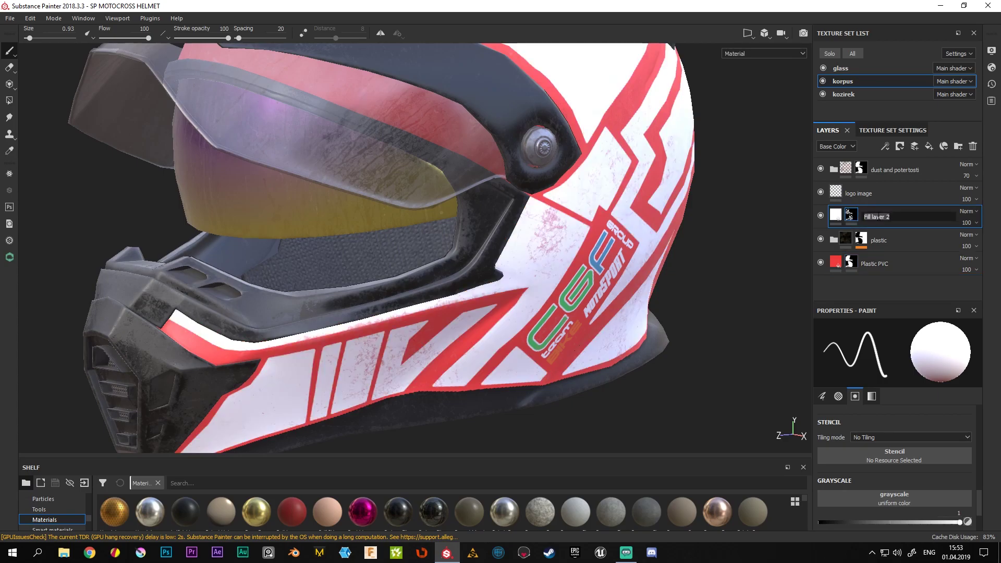
{"action": "type", "text": "lines"}
{"action": "key", "text": "Return"}
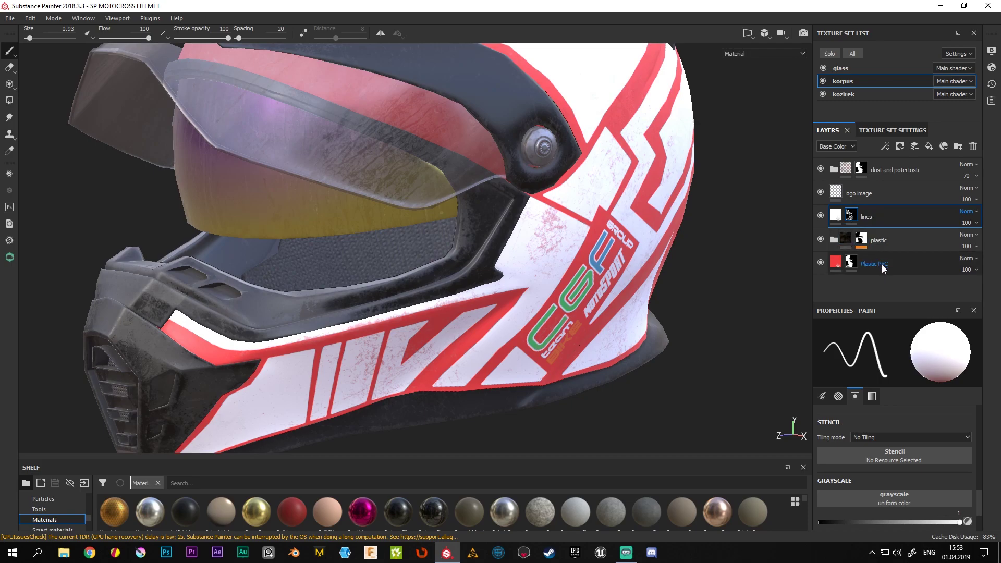
Group Plastic PVC, lines, logo image and the dust and potertosti folder into a new folder
{"action": "left_click", "coordinate": [881, 264]}
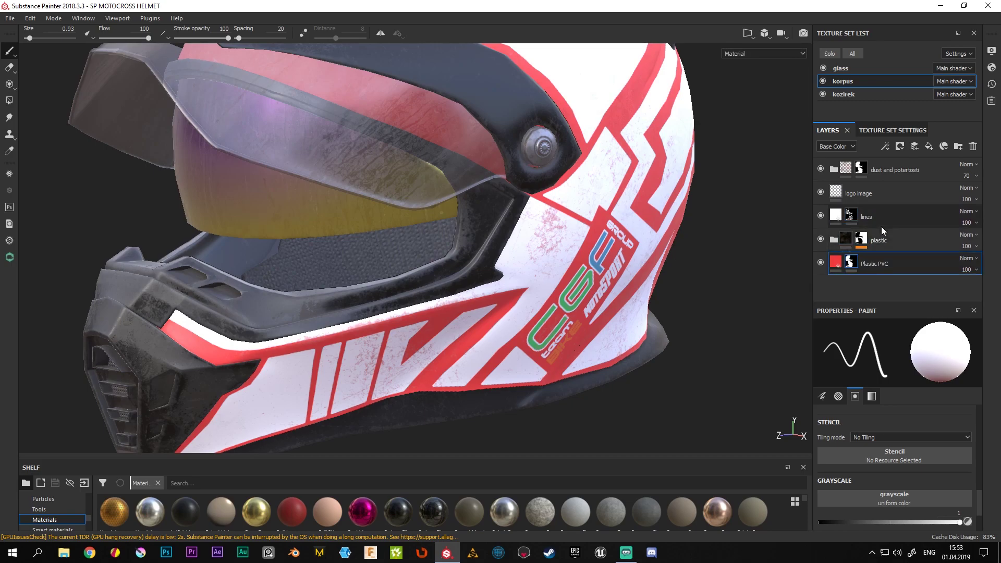
{"action": "left_click", "coordinate": [867, 218], "text": "shift"}
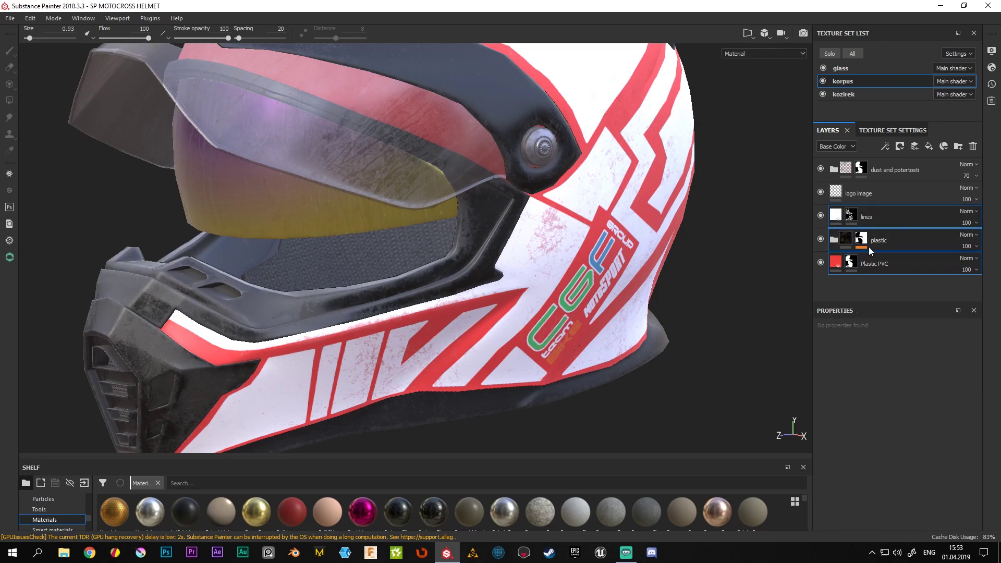
{"action": "left_click", "coordinate": [876, 267]}
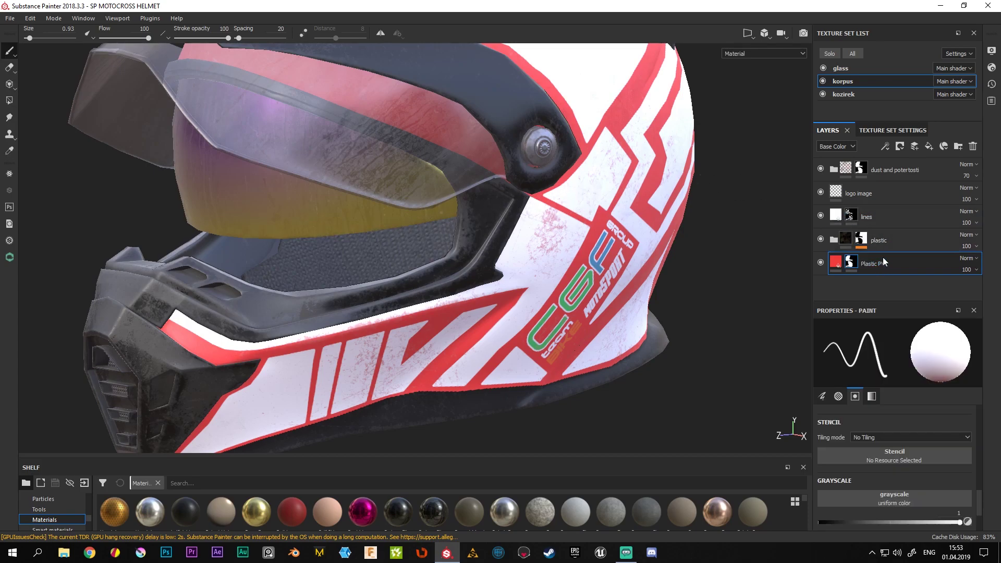
{"action": "left_click", "coordinate": [875, 218], "text": "ctrl"}
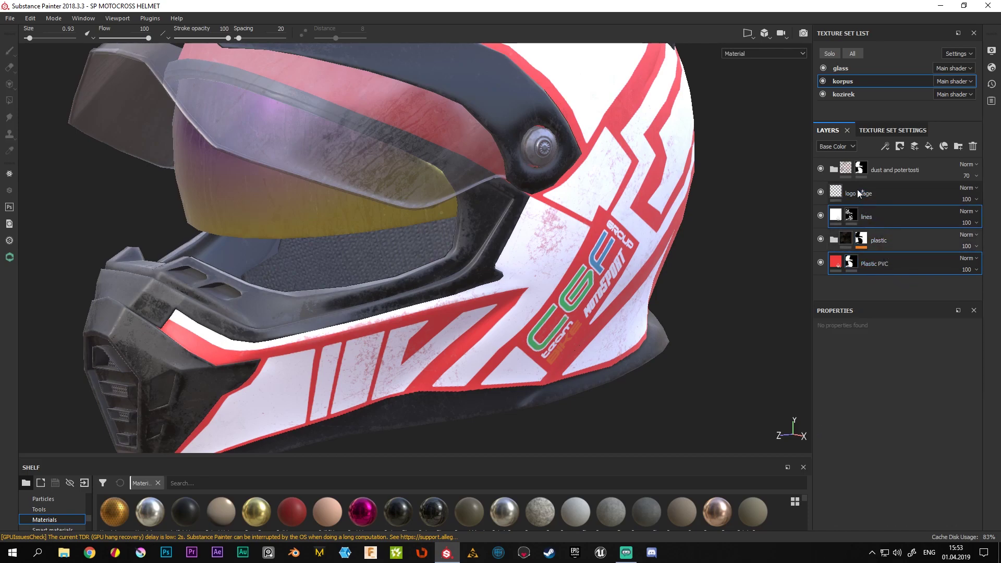
{"action": "left_click", "coordinate": [886, 193], "text": "ctrl"}
{"action": "left_click", "coordinate": [890, 170], "text": "ctrl"}
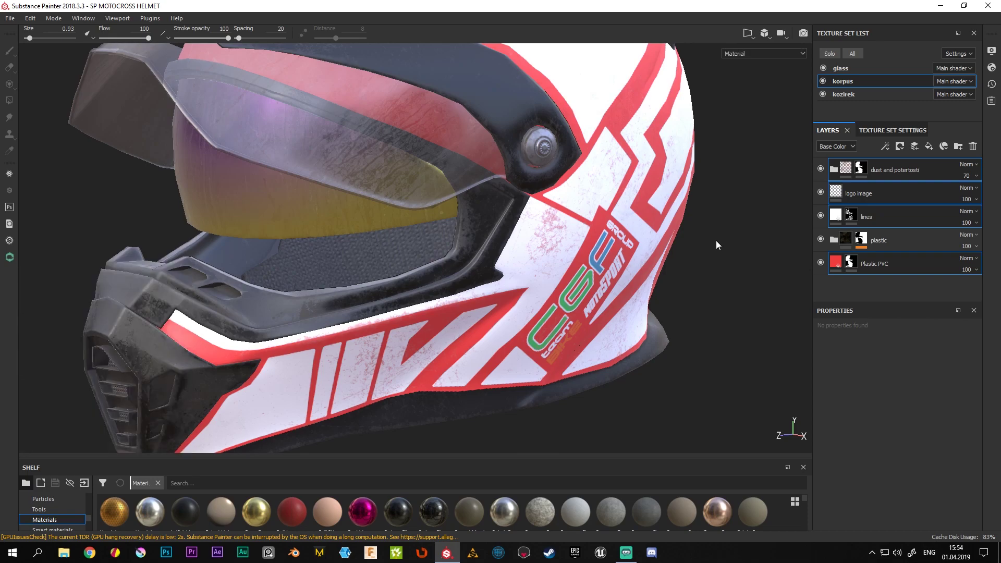
{"action": "left_click", "coordinate": [861, 241]}
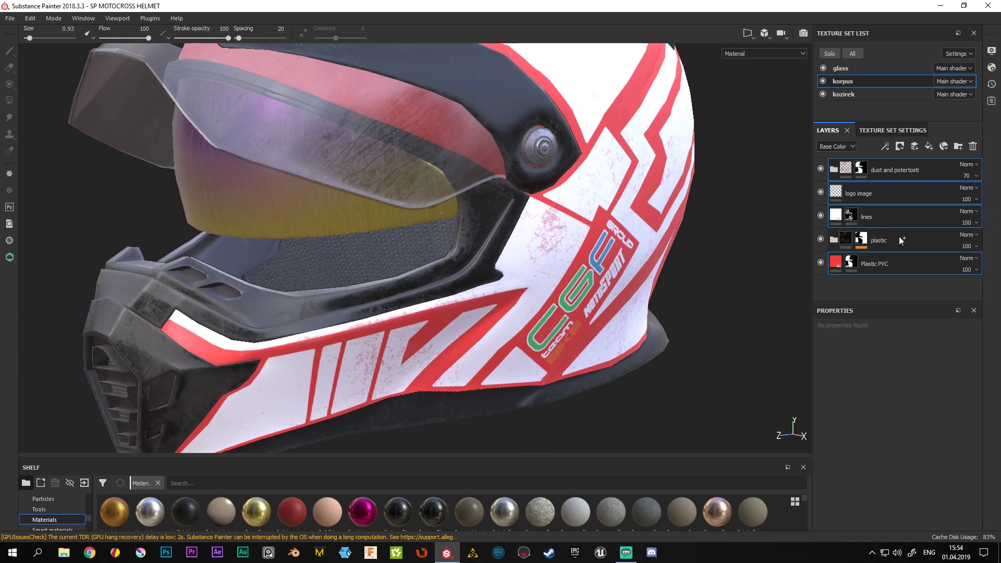
{"action": "key", "text": "ctrl+g"}
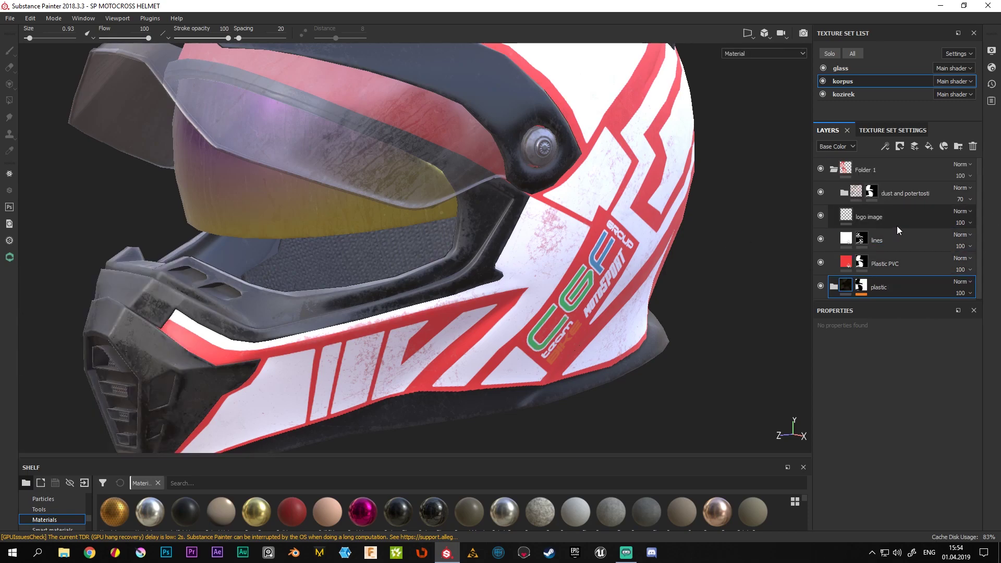
Collapse the new folder and rename it '1 styl'
{"action": "left_click", "coordinate": [833, 171]}
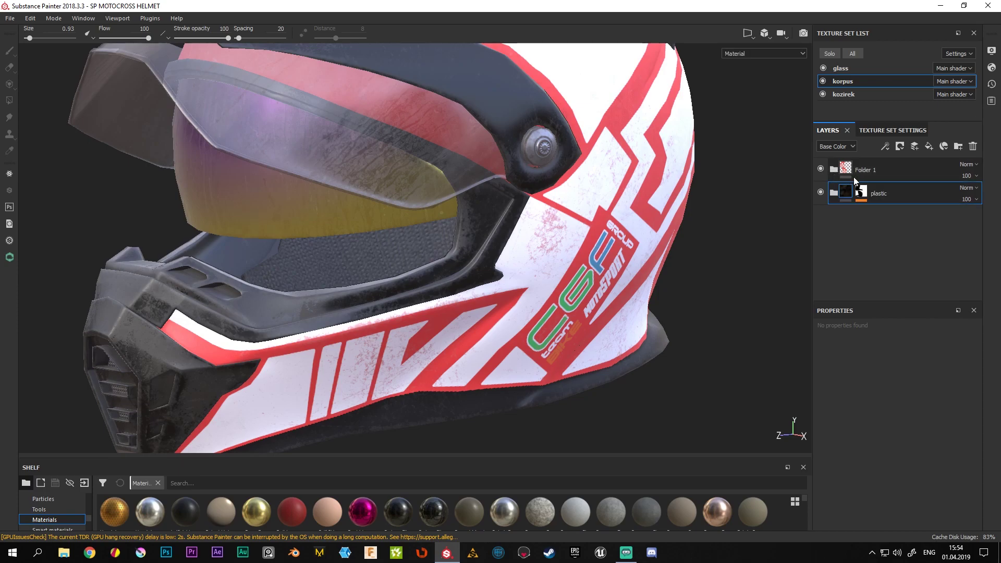
{"action": "double_click", "coordinate": [868, 172]}
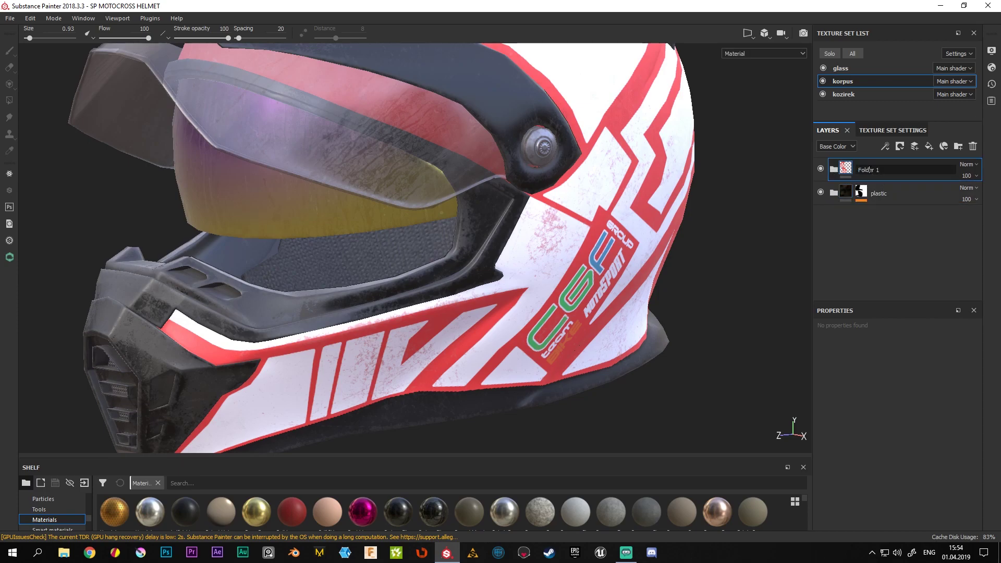
{"action": "double_click", "coordinate": [867, 170]}
{"action": "triple_click", "coordinate": [885, 170]}
{"action": "type", "text": "1 styl"}
{"action": "key", "text": "Return"}
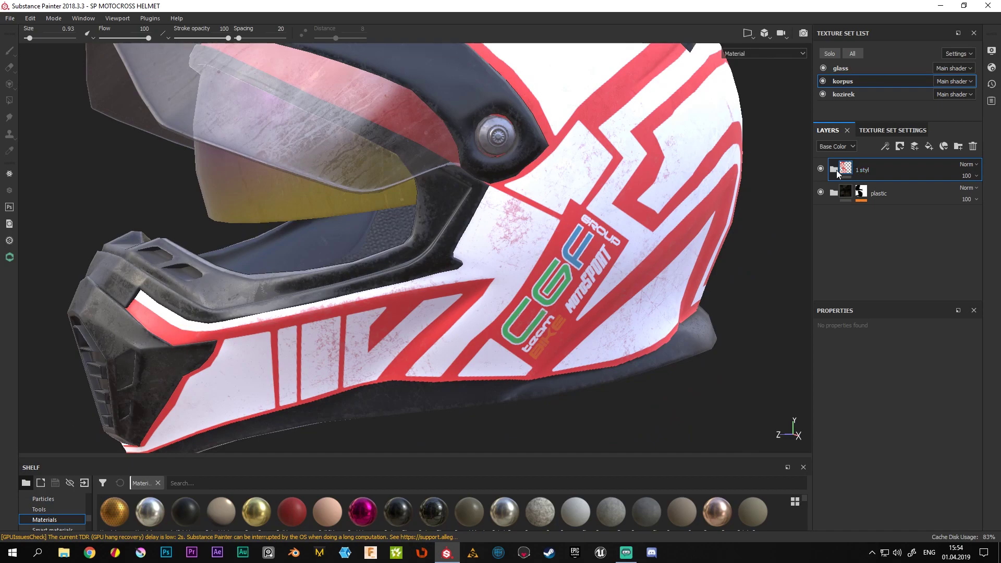
{"action": "left_click_drag", "start_coordinate": [603, 250], "coordinate": [787, 210], "text": "alt"}
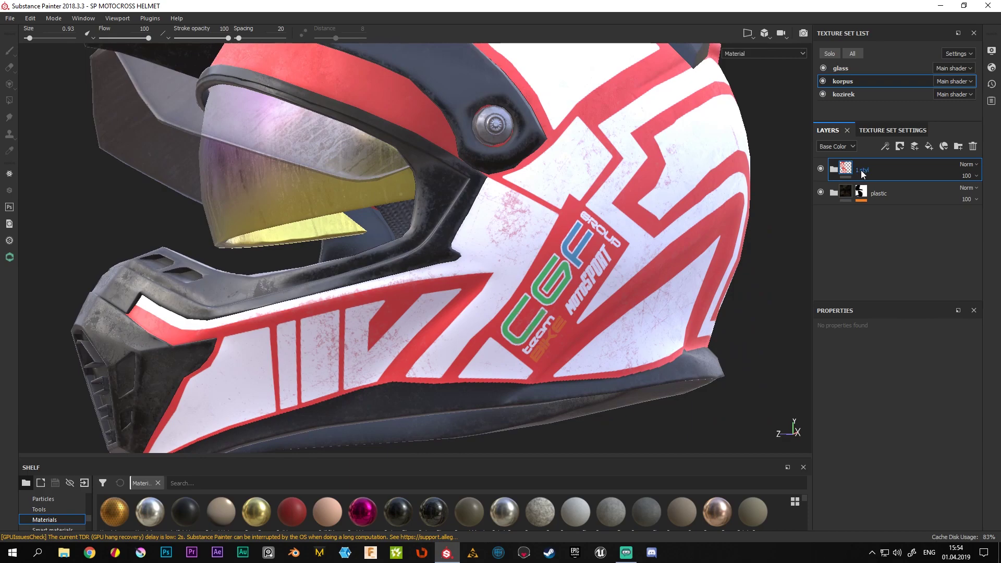
{"action": "middle_click_drag", "start_coordinate": [583, 224], "coordinate": [648, 246], "text": "alt"}
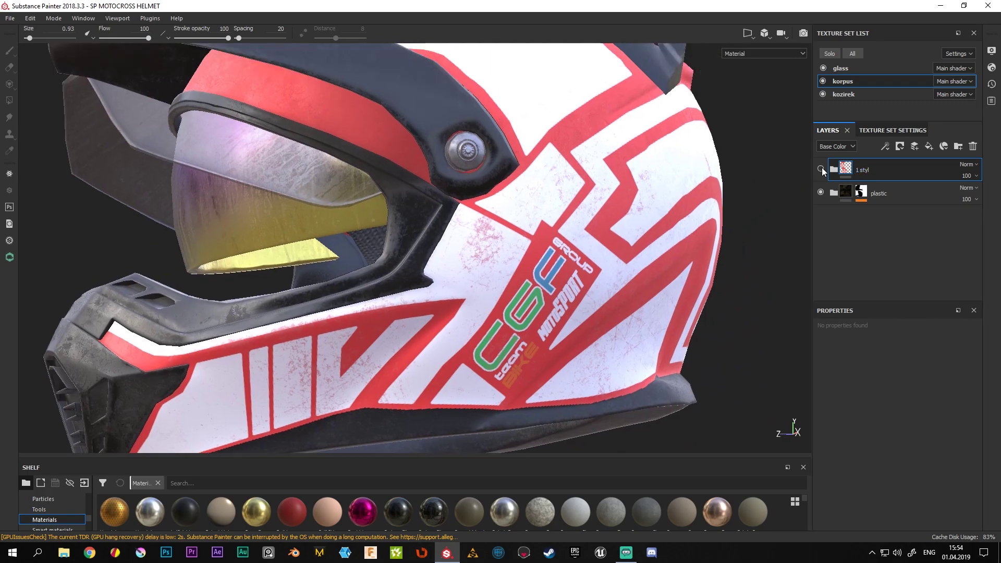
Hide the 1 styl folder and add a new Fill layer 1 with a black mask
{"action": "left_click", "coordinate": [821, 169]}
{"action": "left_click_drag", "start_coordinate": [600, 209], "coordinate": [809, 196], "text": "alt"}
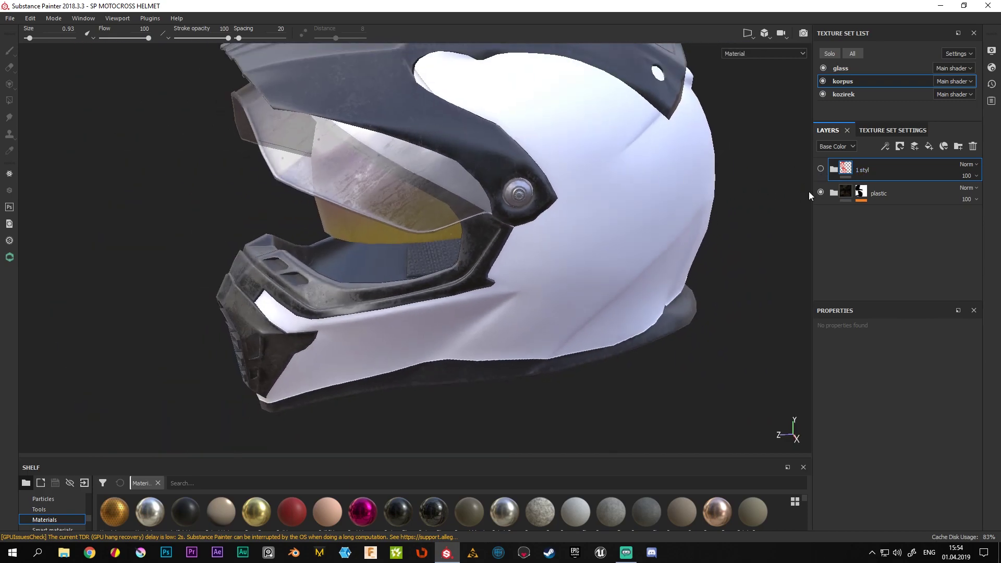
{"action": "left_click", "coordinate": [929, 146]}
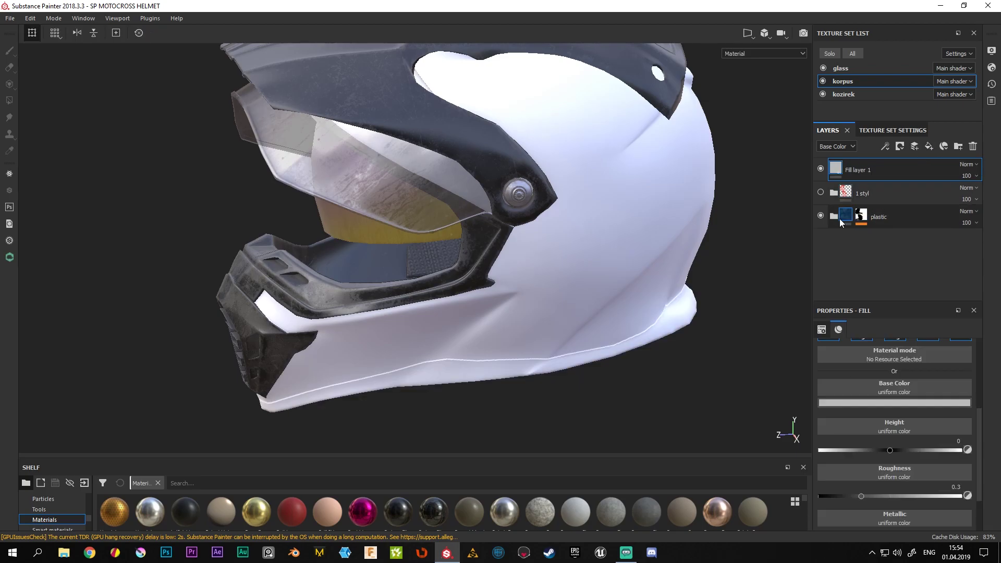
{"action": "left_click_drag", "start_coordinate": [596, 350], "coordinate": [730, 261], "text": "alt"}
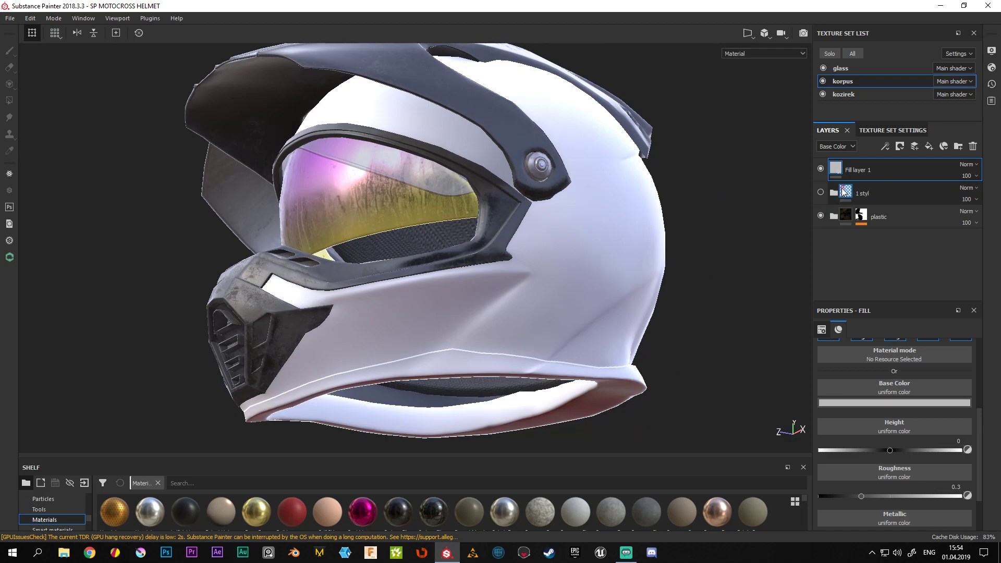
{"action": "right_click", "coordinate": [859, 164]}
{"action": "left_click", "coordinate": [891, 181]}
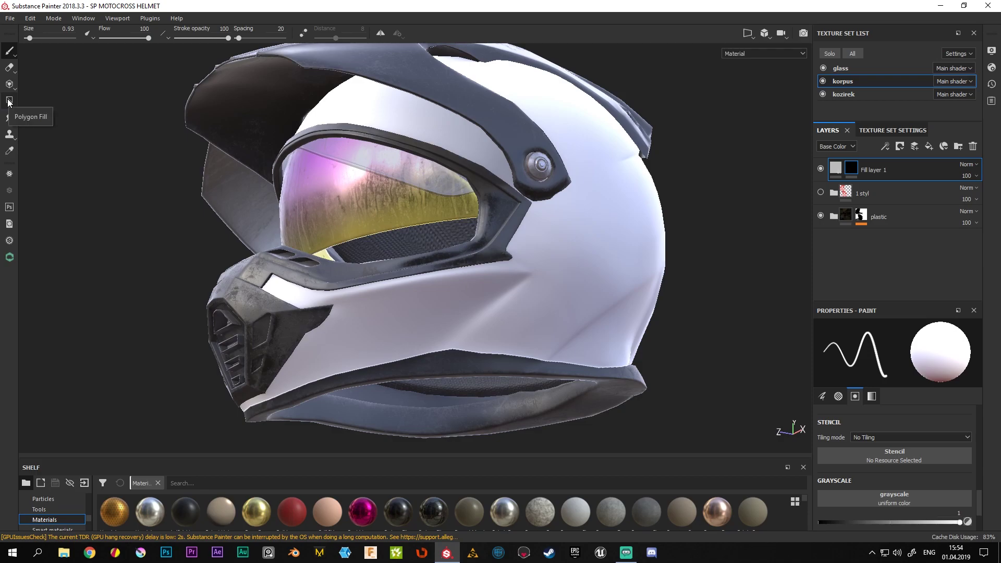
Try polygon fill on UV chunks in Fill layer 1's mask, setting the value to 0 then back to 1
{"action": "left_click", "coordinate": [8, 101]}
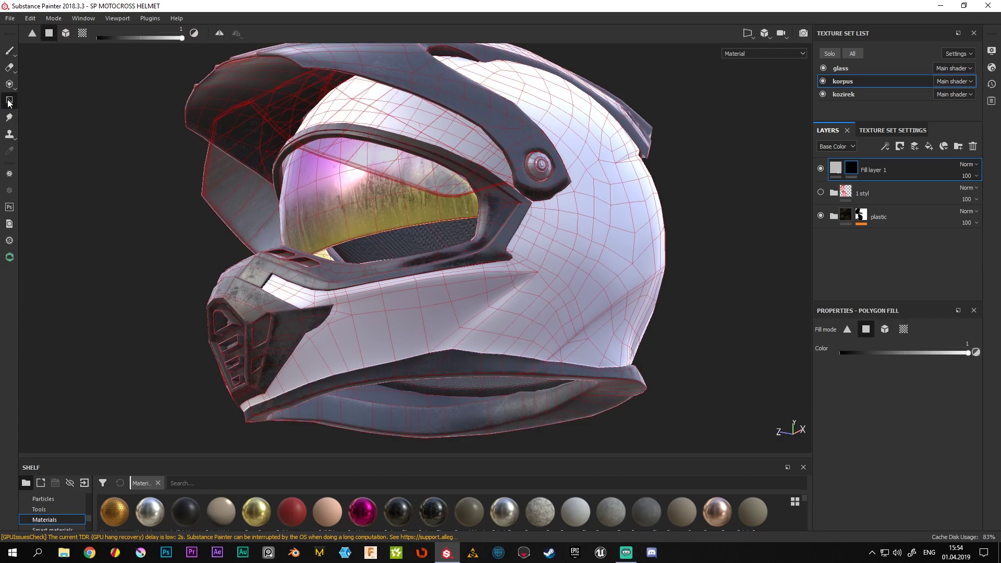
{"action": "left_click", "coordinate": [904, 329]}
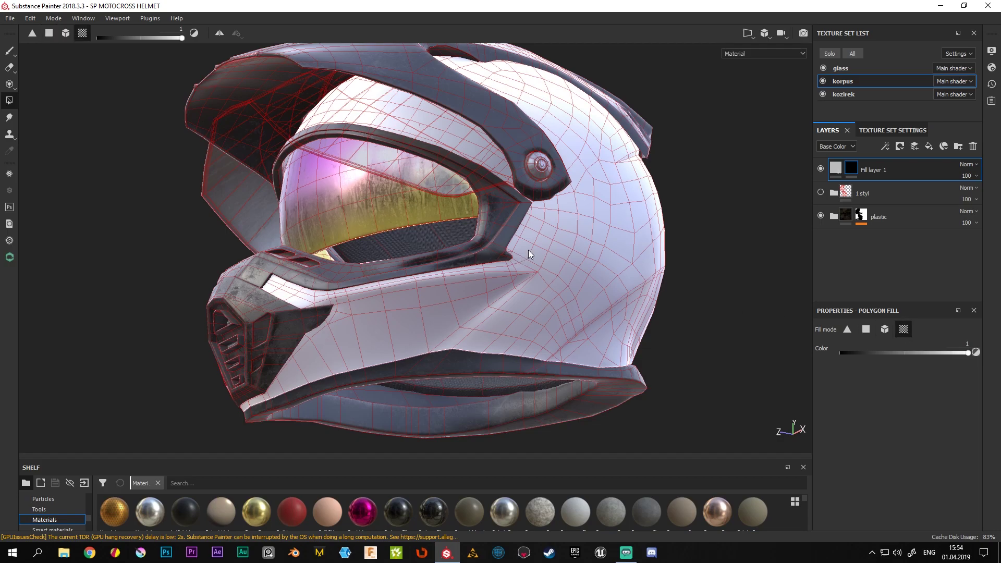
{"action": "left_click_drag", "start_coordinate": [484, 284], "coordinate": [595, 285], "text": "alt"}
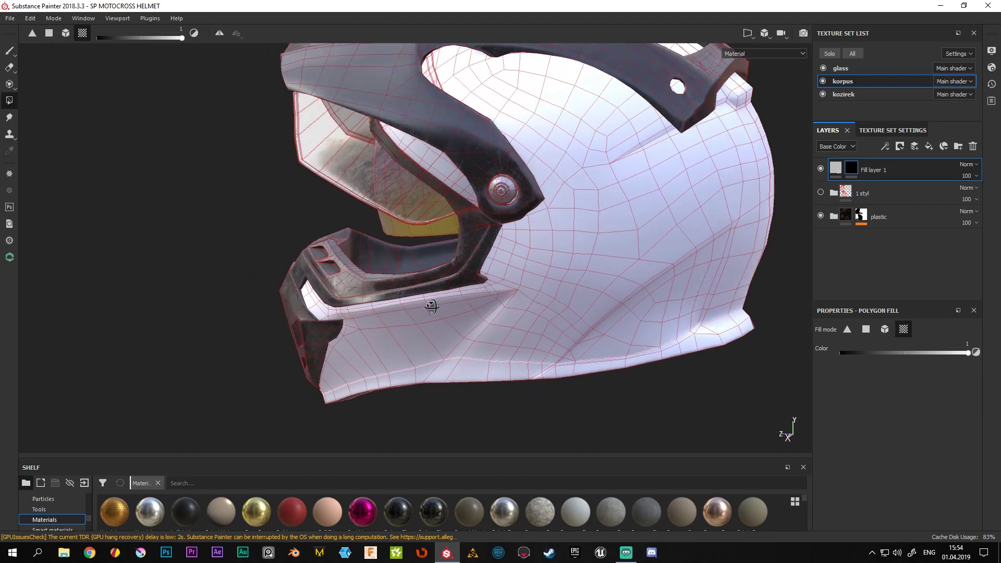
{"action": "middle_click_drag", "start_coordinate": [644, 293], "coordinate": [463, 268], "text": "alt"}
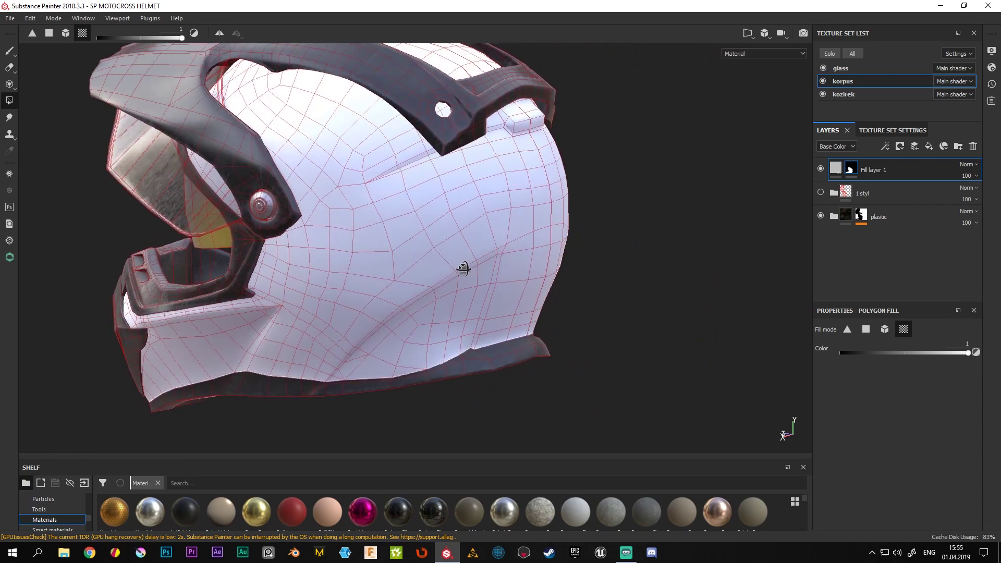
{"action": "left_click_drag", "start_coordinate": [463, 268], "coordinate": [405, 281], "text": "alt"}
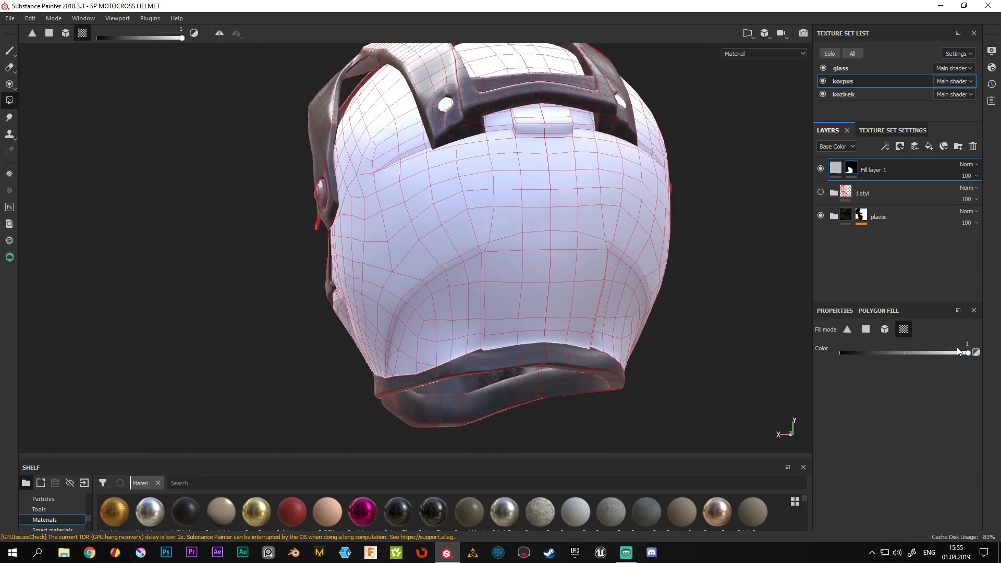
{"action": "left_click_drag", "start_coordinate": [966, 353], "coordinate": [840, 356]}
{"action": "key", "text": "ctrl"}
{"action": "left_click_drag", "start_coordinate": [853, 354], "coordinate": [927, 355]}
{"action": "mouse_move", "coordinate": [608, 251]}
{"action": "left_mouse_down", "text": "alt"}
{"action": "mouse_move", "coordinate": [512, 267]}
{"action": "mouse_move", "coordinate": [686, 239]}
{"action": "mouse_move", "coordinate": [650, 233]}
{"action": "mouse_move", "coordinate": [641, 248]}
{"action": "mouse_move", "coordinate": [567, 245]}
{"action": "left_mouse_up", "text": "alt"}
{"action": "right_click_drag", "start_coordinate": [568, 245], "coordinate": [537, 369], "text": "alt"}
{"action": "mouse_move", "coordinate": [536, 369]}
{"action": "left_mouse_down", "text": "alt"}
{"action": "mouse_move", "coordinate": [563, 299]}
{"action": "mouse_move", "coordinate": [590, 339]}
{"action": "mouse_move", "coordinate": [675, 308]}
{"action": "mouse_move", "coordinate": [448, 352]}
{"action": "left_mouse_up", "text": "alt"}
{"action": "mouse_move", "coordinate": [636, 292]}
{"action": "right_mouse_down", "text": "alt"}
{"action": "mouse_move", "coordinate": [432, 315]}
{"action": "mouse_move", "coordinate": [560, 307]}
{"action": "right_mouse_up", "text": "alt"}
Copy the Plastic PVC mask and paste it into Fill layer 1's mask
{"action": "left_click", "coordinate": [833, 193]}
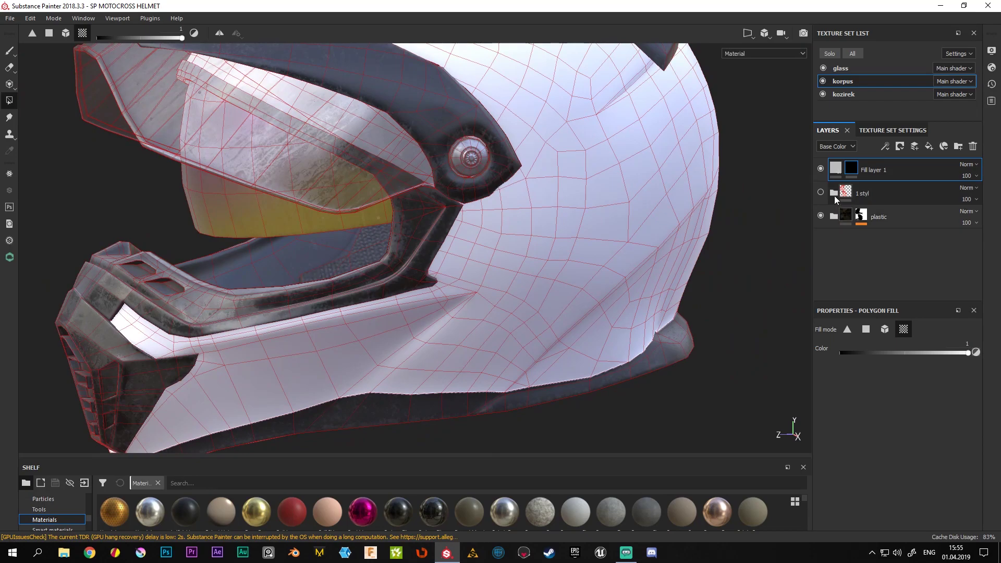
{"action": "scroll", "coordinate": [860, 217], "scroll_direction": "down", "scroll_amount": 1}
{"action": "left_click", "coordinate": [862, 261]}
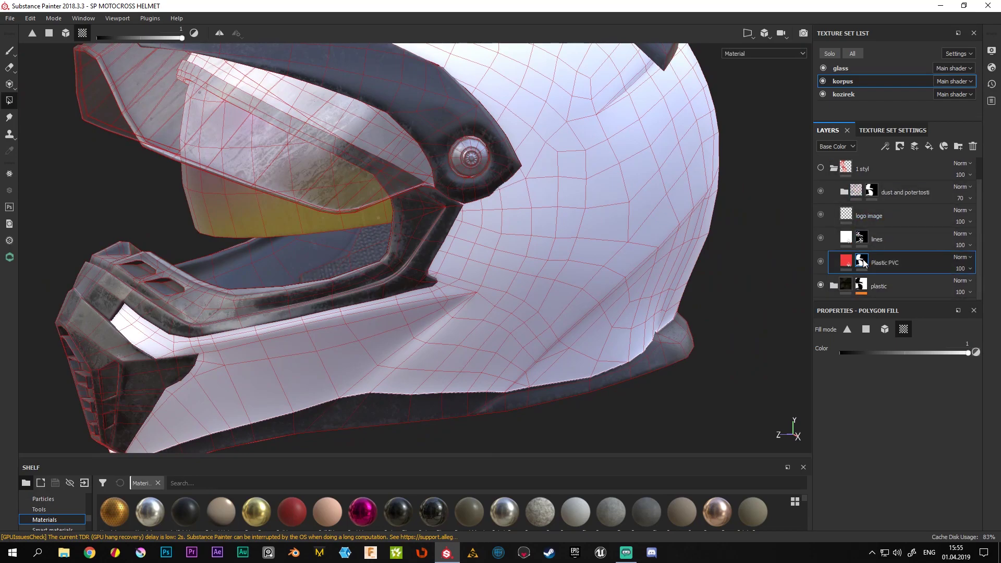
{"action": "right_click", "coordinate": [864, 264]}
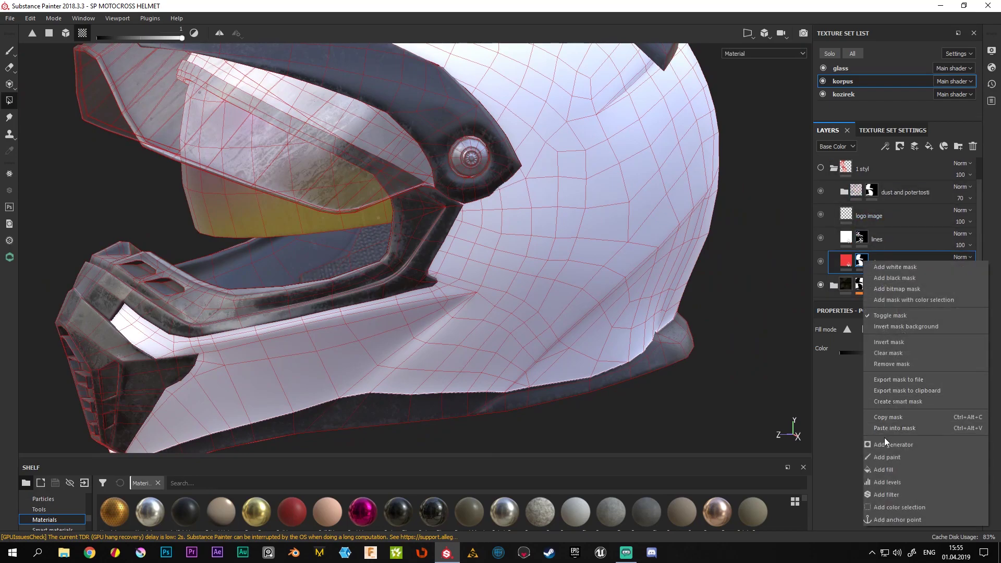
{"action": "left_click", "coordinate": [892, 416]}
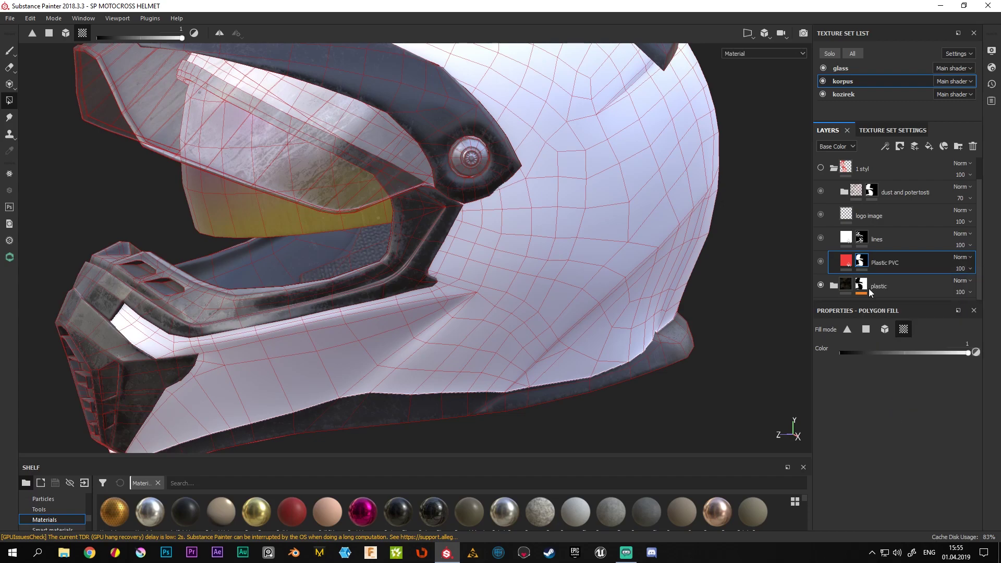
{"action": "left_click", "coordinate": [834, 168]}
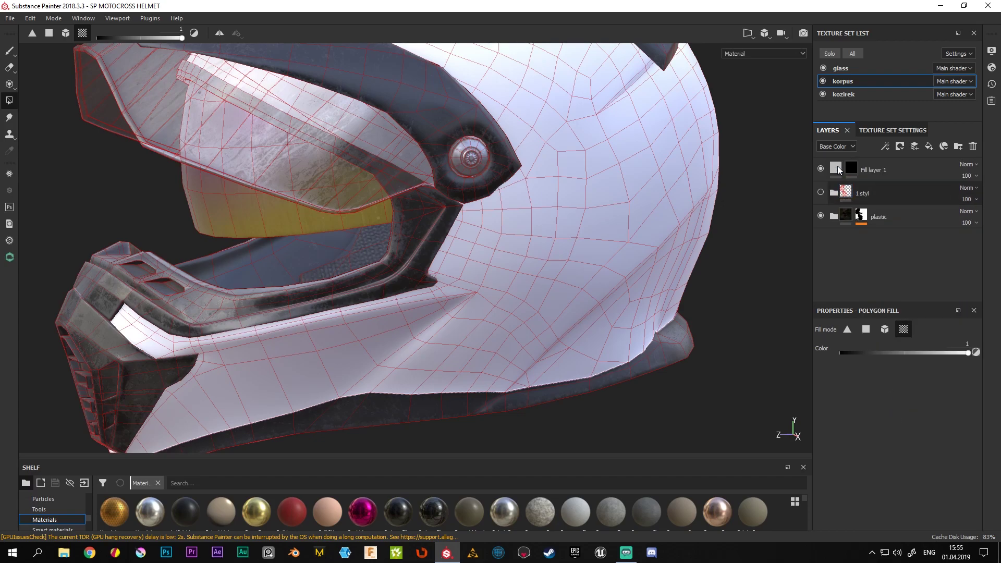
{"action": "right_click", "coordinate": [854, 170]}
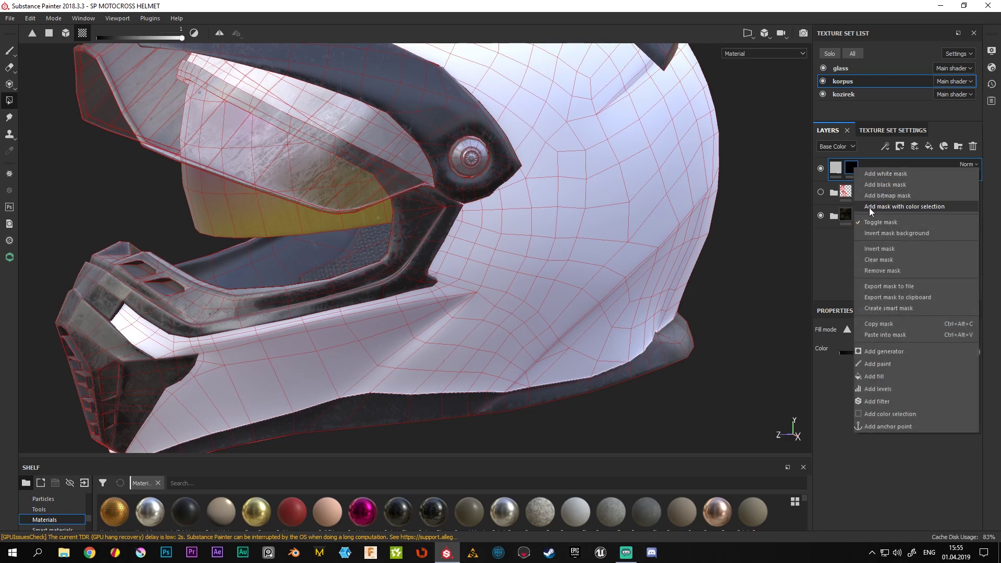
{"action": "left_click", "coordinate": [895, 335]}
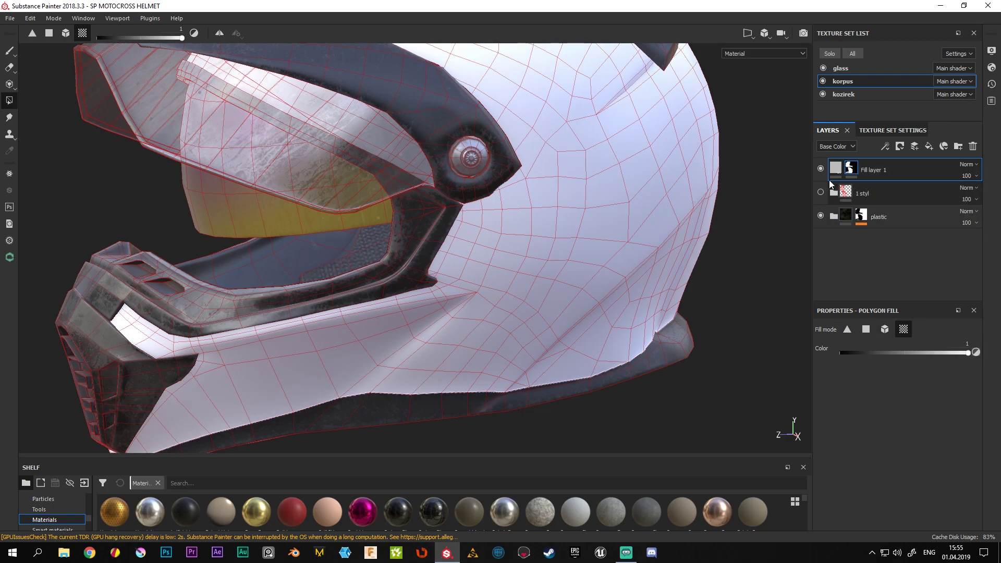
Set Fill layer 1's base colour to red (0.844, 0.021, 0.021)
{"action": "left_click", "coordinate": [835, 168]}
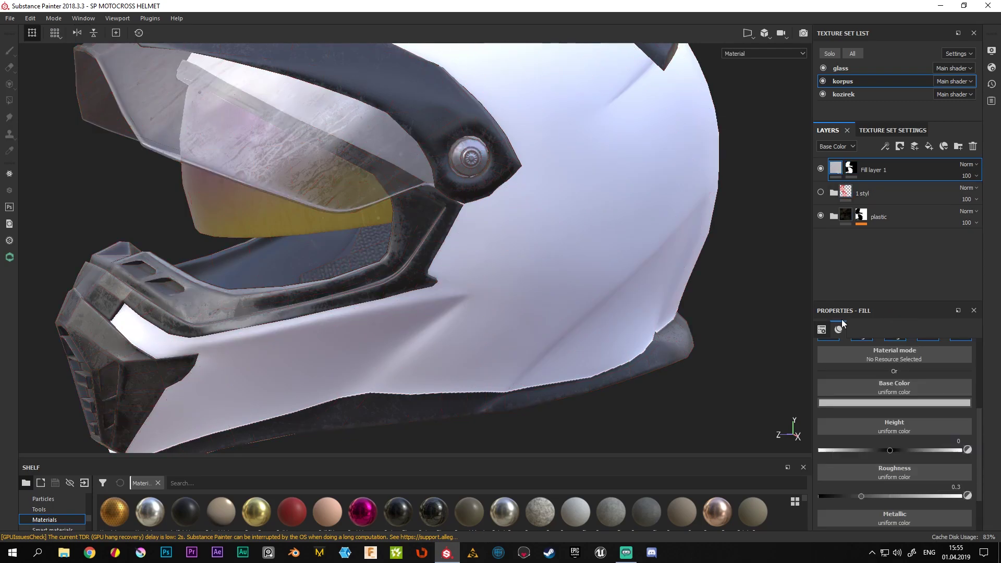
{"action": "left_click", "coordinate": [874, 403]}
{"action": "left_click_drag", "start_coordinate": [903, 449], "coordinate": [920, 431]}
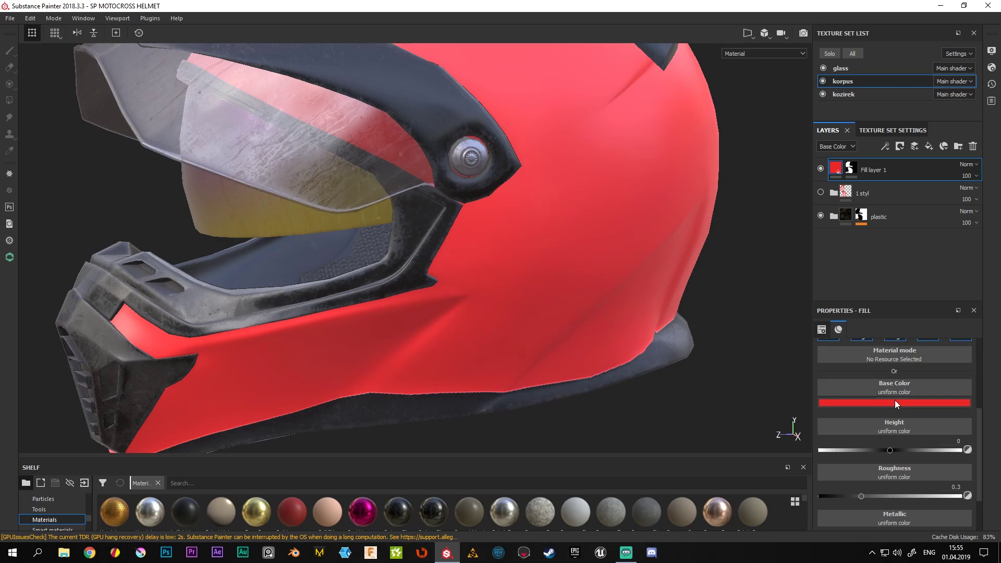
{"action": "scroll", "coordinate": [896, 400], "scroll_direction": "up", "scroll_amount": 1}
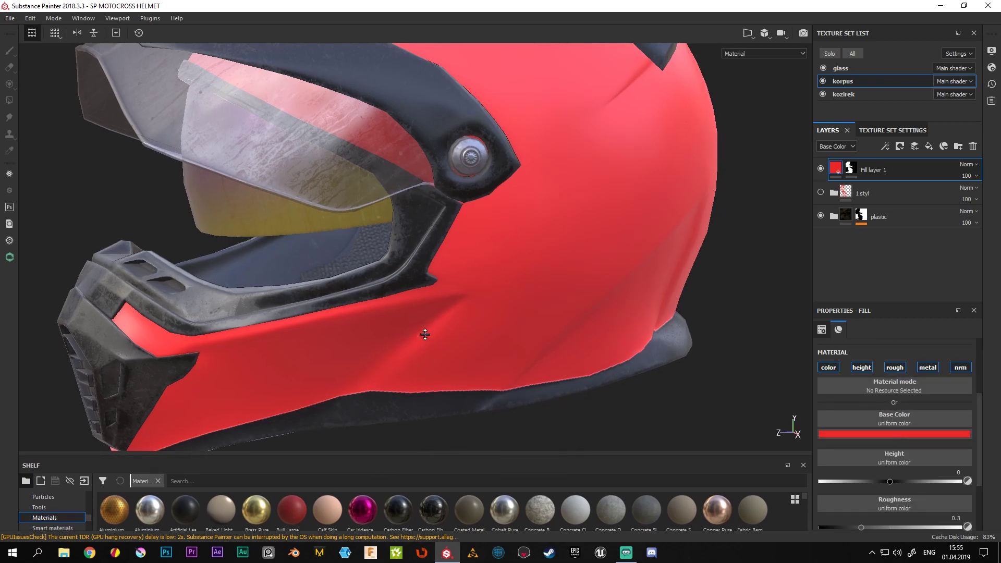
Enlarge the material shelf and search its materials for 'carbo'
{"action": "left_click_drag", "start_coordinate": [408, 461], "coordinate": [417, 292]}
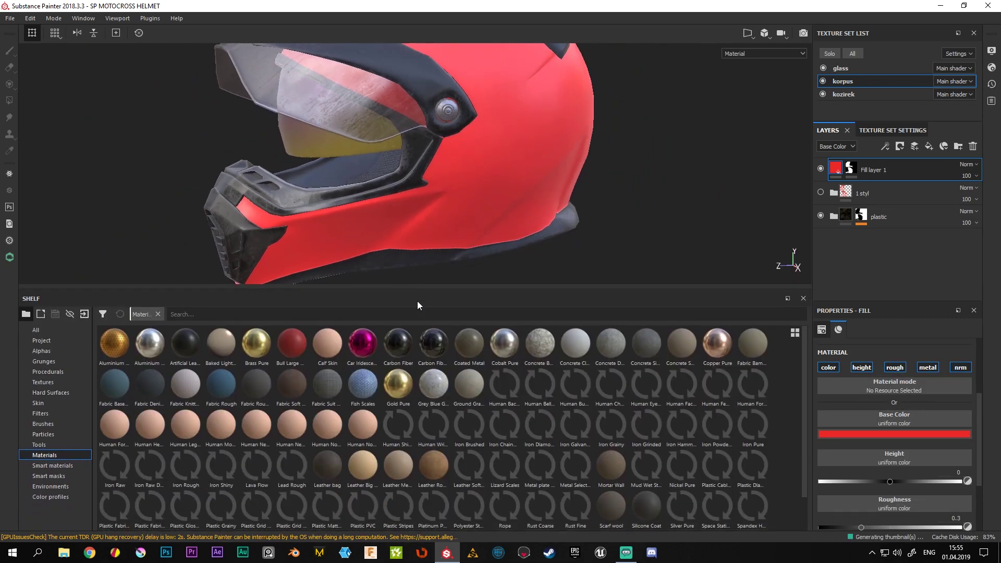
{"action": "left_click", "coordinate": [202, 315]}
{"action": "type", "text": "car"}
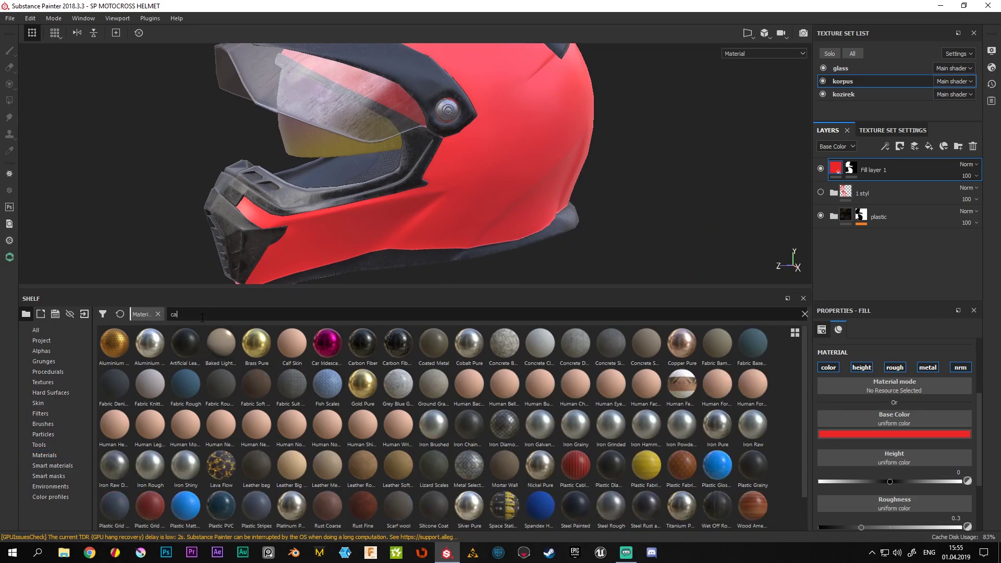
{"action": "type", "text": "bo"}
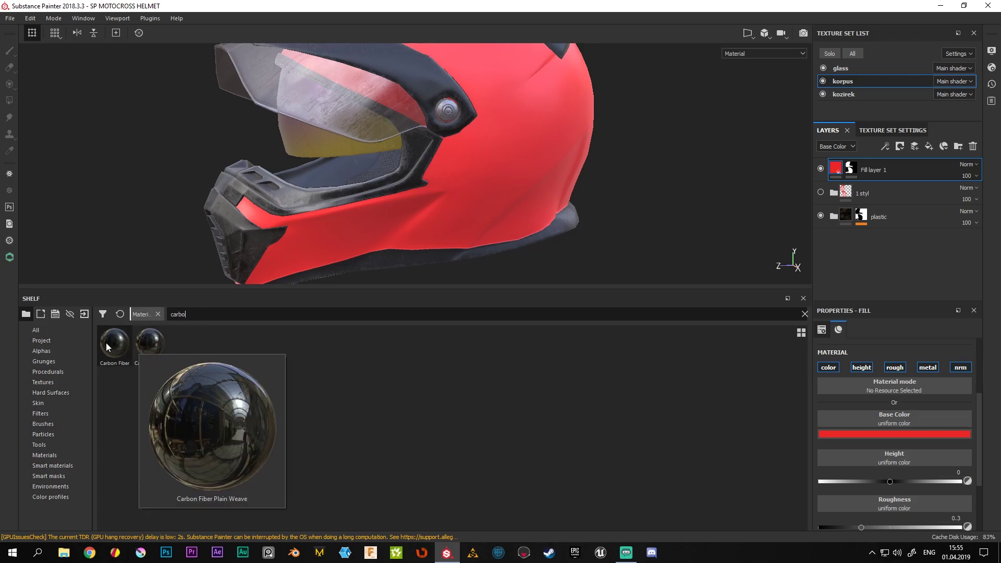
{"action": "mouse_move", "coordinate": [113, 342]}
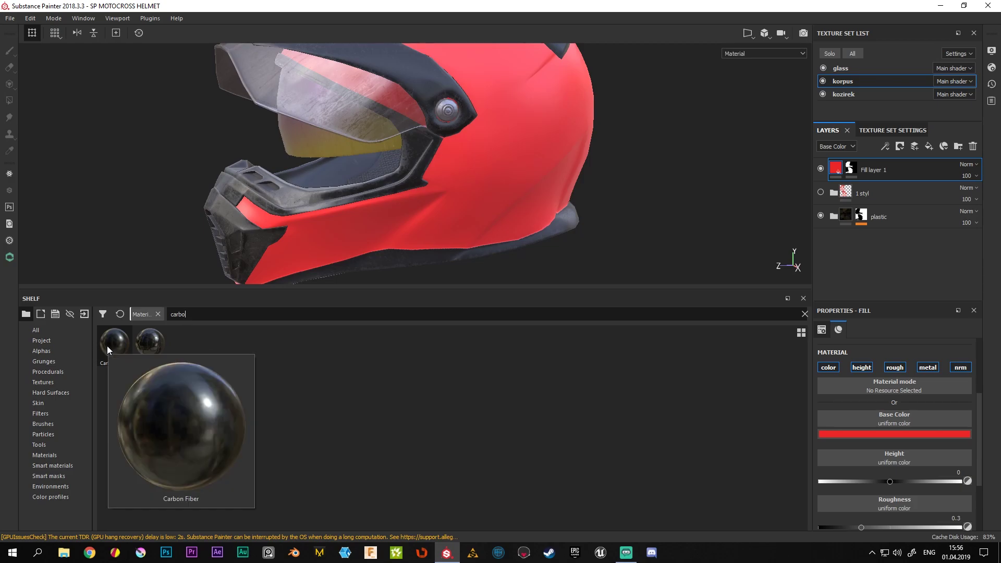
Apply the Carbon Fiber material to Fill layer 1 and orbit to inspect it
{"action": "mouse_move", "coordinate": [108, 343]}
{"action": "left_mouse_down"}
{"action": "mouse_move", "coordinate": [882, 440]}
{"action": "mouse_move", "coordinate": [912, 384]}
{"action": "left_mouse_up"}
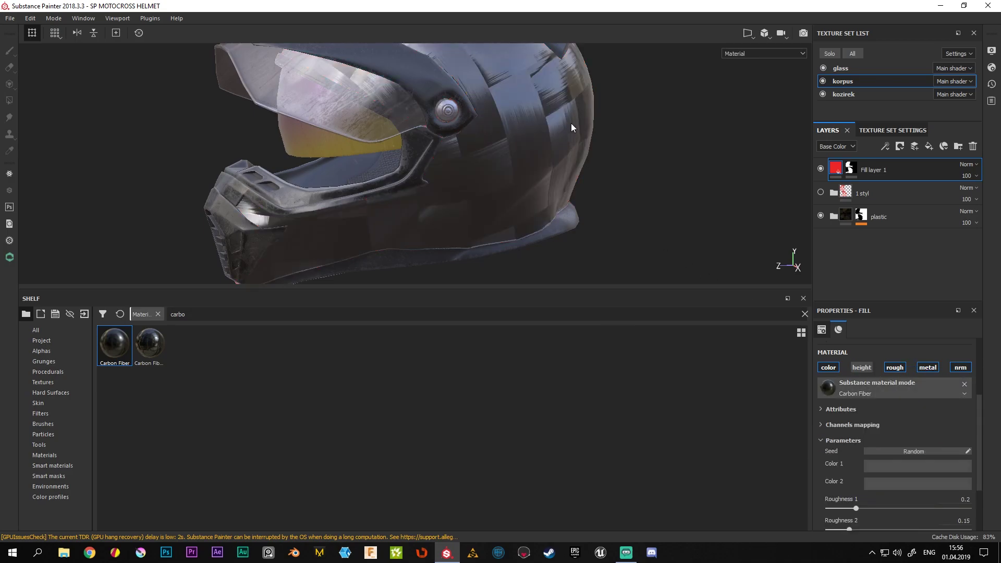
{"action": "left_click_drag", "start_coordinate": [570, 123], "coordinate": [458, 176], "text": "alt"}
{"action": "left_click_drag", "start_coordinate": [516, 276], "coordinate": [318, 284], "text": "alt"}
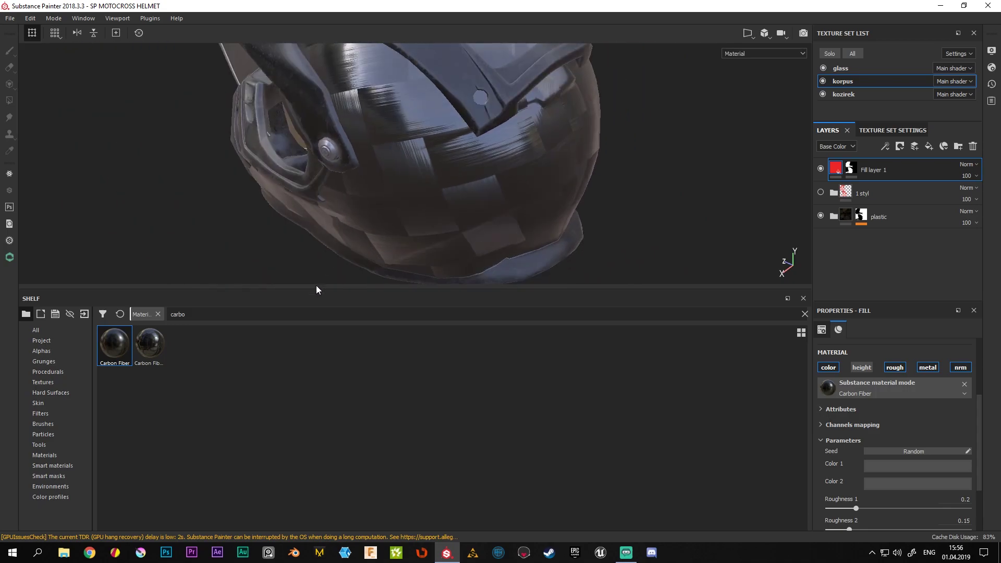
{"action": "left_click_drag", "start_coordinate": [321, 289], "coordinate": [338, 465]}
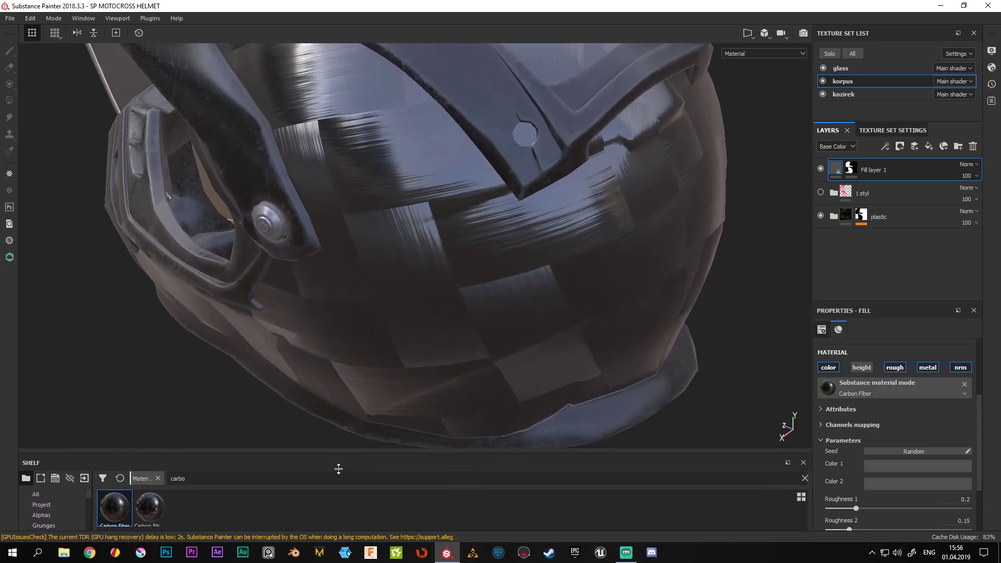
{"action": "mouse_move", "coordinate": [364, 340]}
{"action": "left_mouse_down", "text": "alt"}
{"action": "mouse_move", "coordinate": [559, 289]}
{"action": "mouse_move", "coordinate": [863, 443]}
{"action": "left_mouse_up", "text": "alt"}
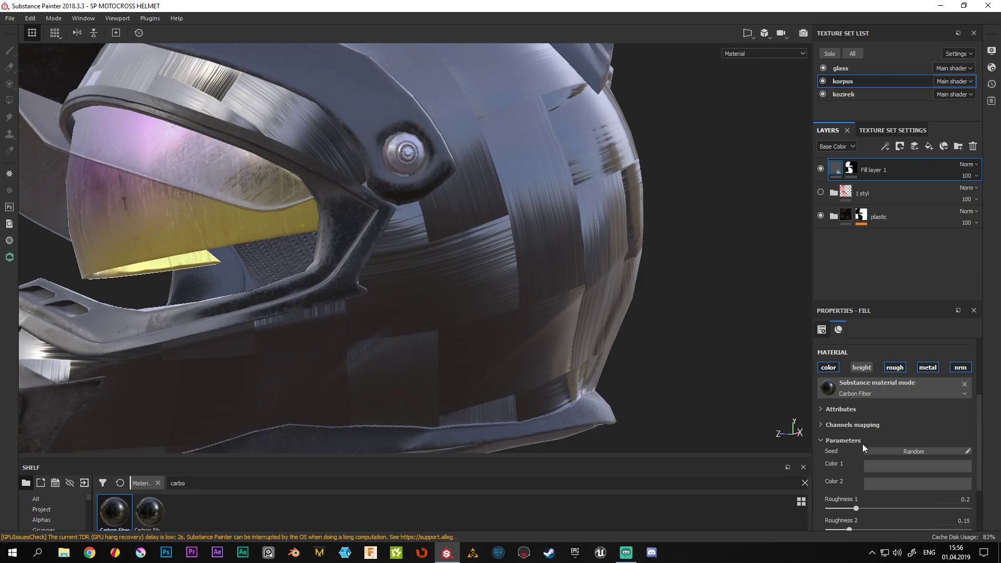
{"action": "scroll", "coordinate": [868, 443], "scroll_direction": "up", "scroll_amount": 3}
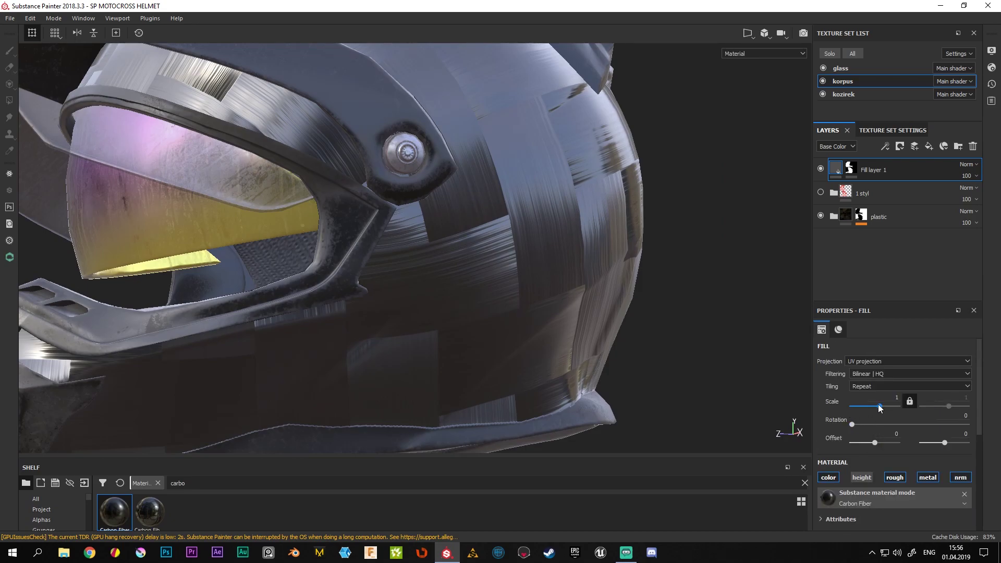
Raise the fill's UV scale to about 25.16 and expand the '1 styl' group
{"action": "left_click_drag", "start_coordinate": [881, 408], "coordinate": [887, 404]}
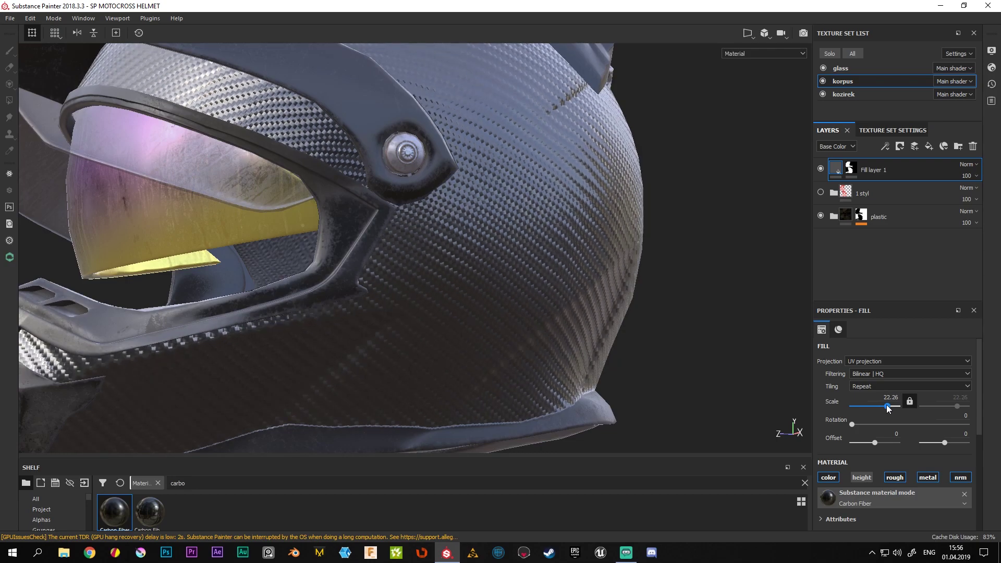
{"action": "left_click_drag", "start_coordinate": [886, 405], "coordinate": [887, 404]}
{"action": "mouse_move", "coordinate": [470, 235]}
{"action": "left_mouse_down", "text": "alt"}
{"action": "mouse_move", "coordinate": [335, 210]}
{"action": "mouse_move", "coordinate": [336, 230]}
{"action": "mouse_move", "coordinate": [272, 233]}
{"action": "mouse_move", "coordinate": [637, 208]}
{"action": "mouse_move", "coordinate": [438, 282]}
{"action": "mouse_move", "coordinate": [534, 224]}
{"action": "left_mouse_up", "text": "alt"}
{"action": "left_click", "coordinate": [835, 193]}
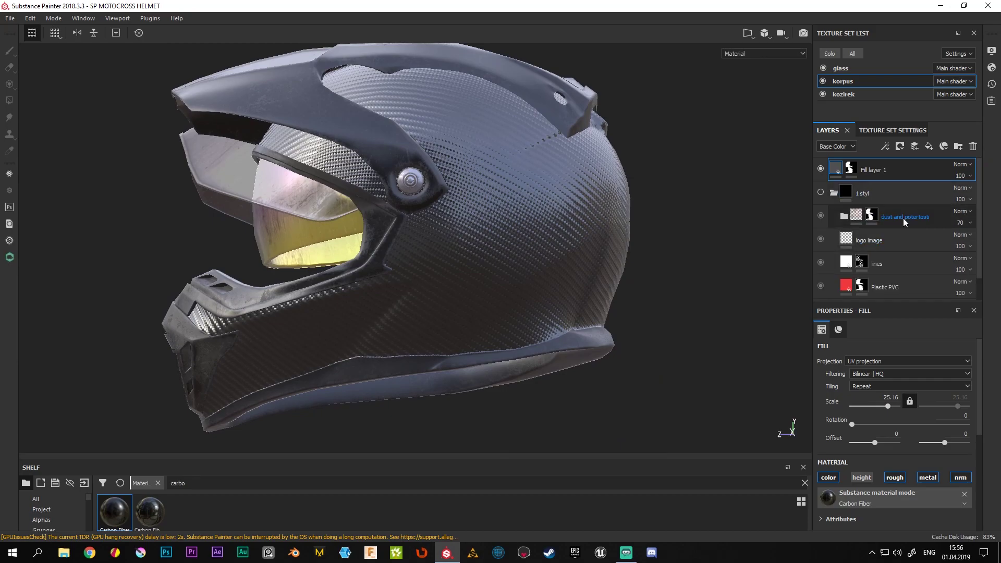
Copy the 'dust and potertosti' folder from the '1 styl' group
{"action": "left_click", "coordinate": [867, 218]}
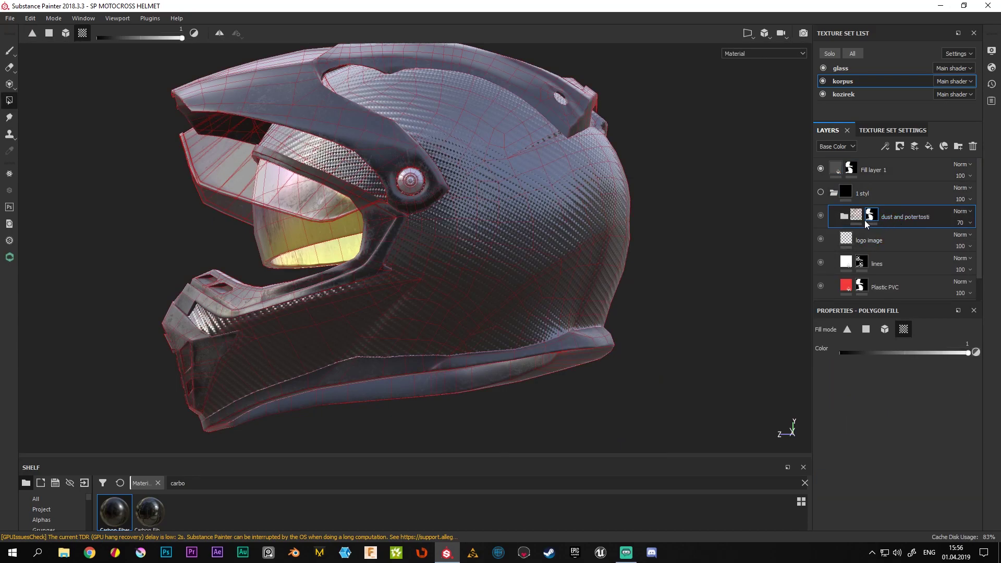
{"action": "right_click", "coordinate": [895, 220]}
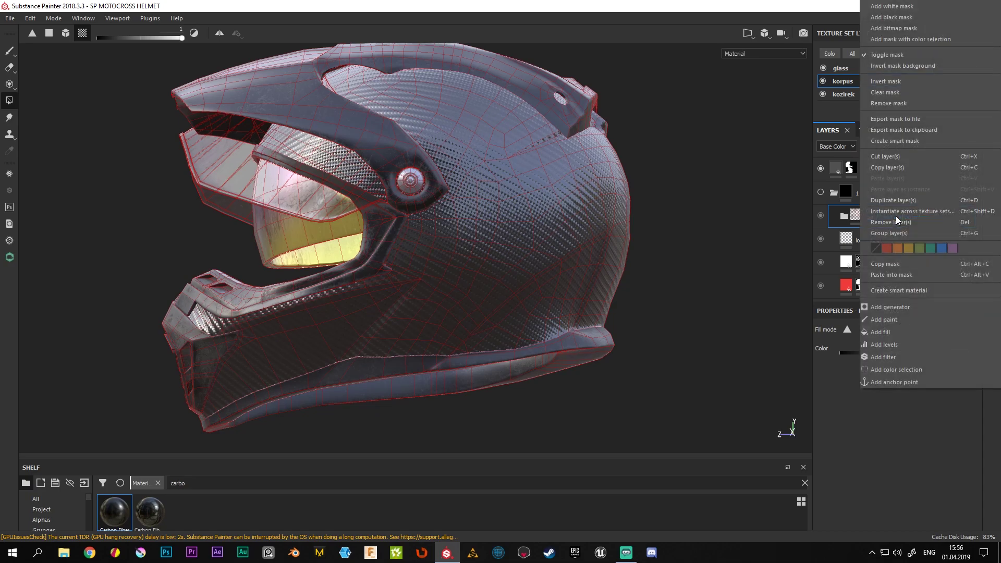
{"action": "left_click", "coordinate": [899, 168]}
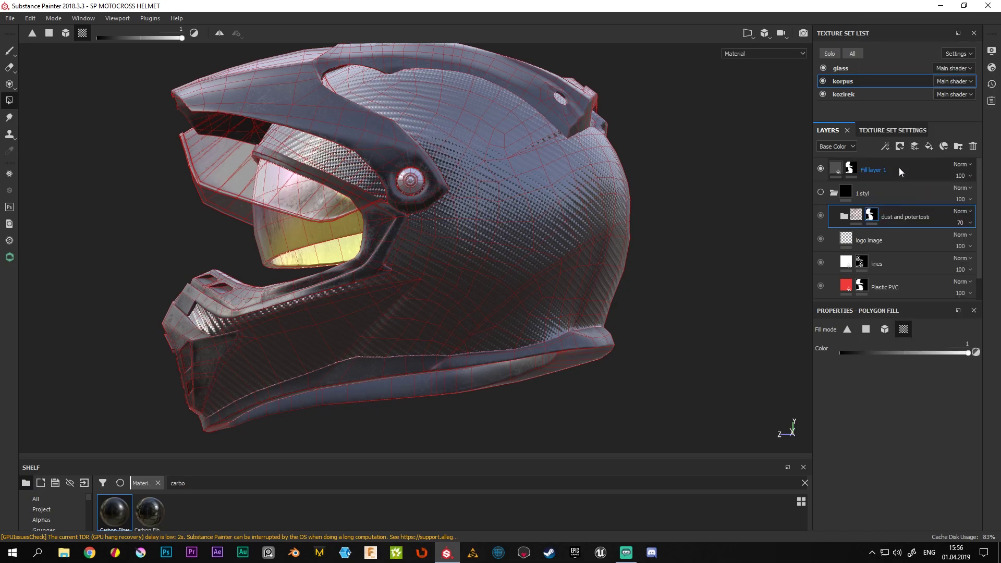
{"action": "left_click", "coordinate": [833, 193]}
Paste 'dust and potertosti' above Fill layer 1 and expand the pasted folder
{"action": "left_click", "coordinate": [873, 171]}
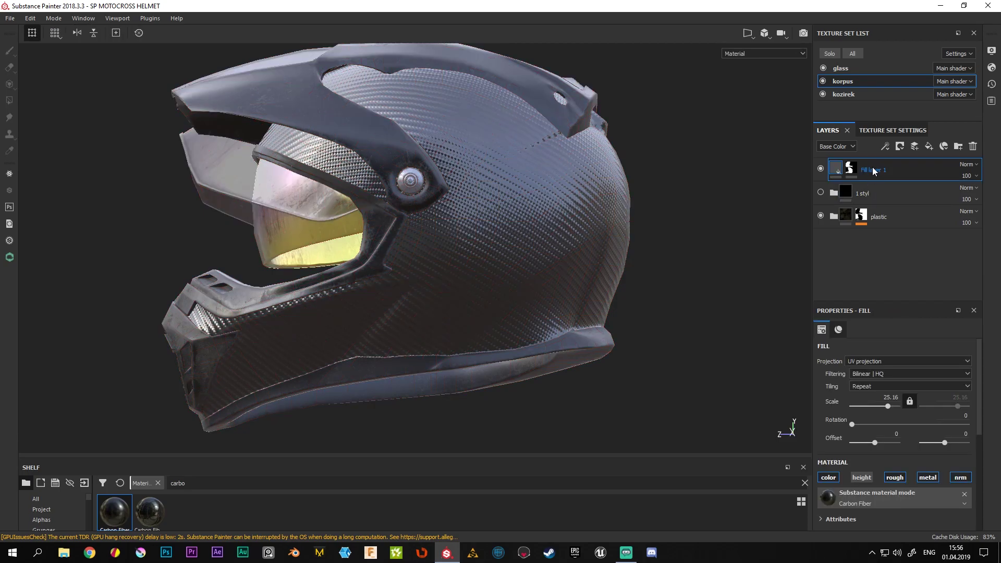
{"action": "right_click", "coordinate": [878, 172]}
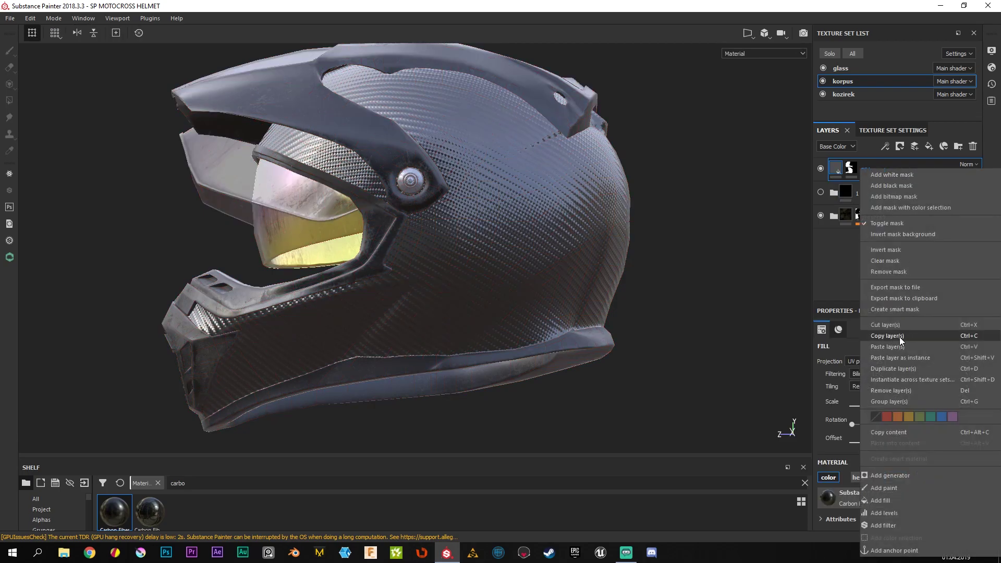
{"action": "left_click", "coordinate": [890, 346]}
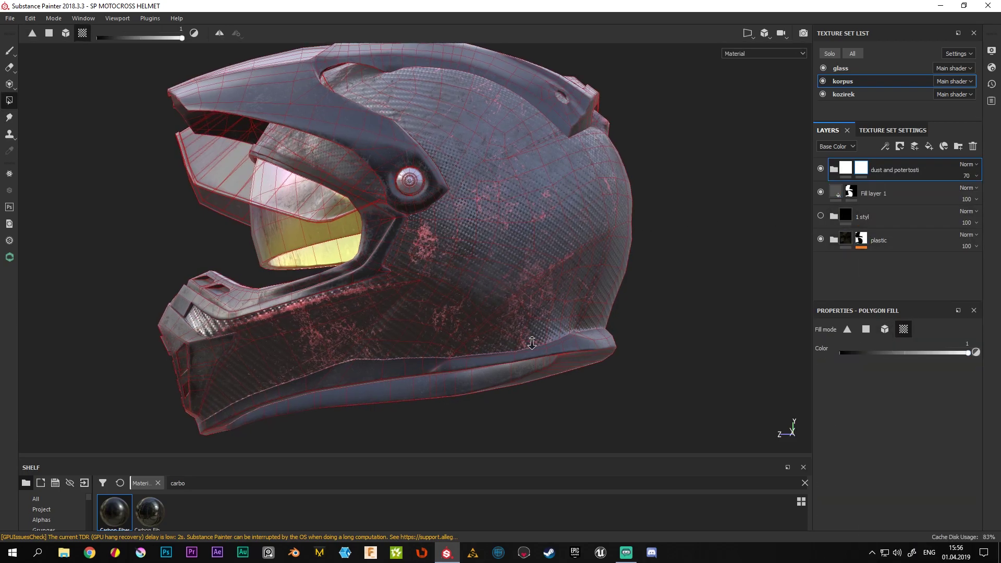
{"action": "scroll", "coordinate": [636, 228], "scroll_direction": "up", "scroll_amount": 3}
{"action": "left_click_drag", "start_coordinate": [635, 228], "coordinate": [542, 261], "text": "alt"}
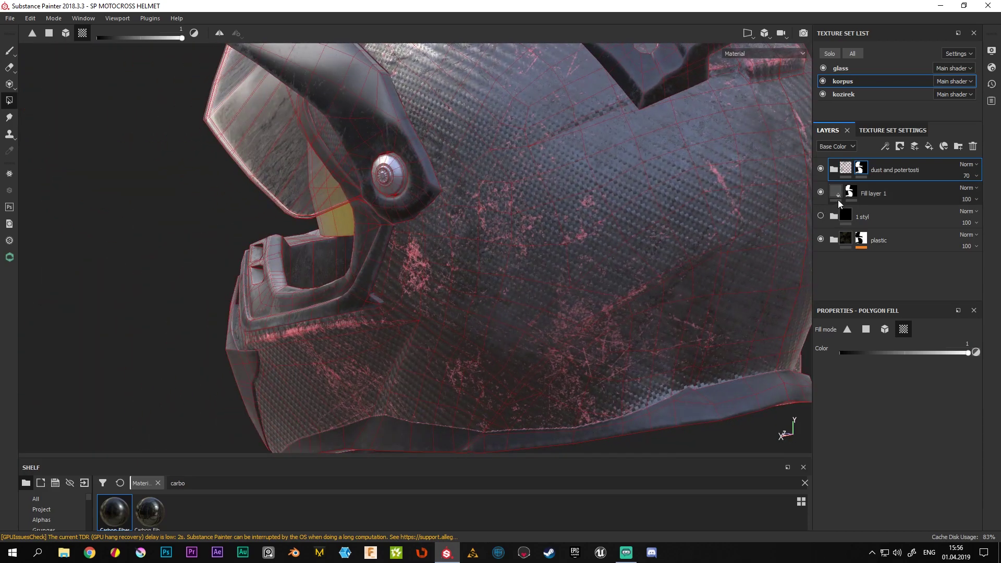
{"action": "left_click", "coordinate": [844, 170]}
{"action": "left_click", "coordinate": [834, 169]}
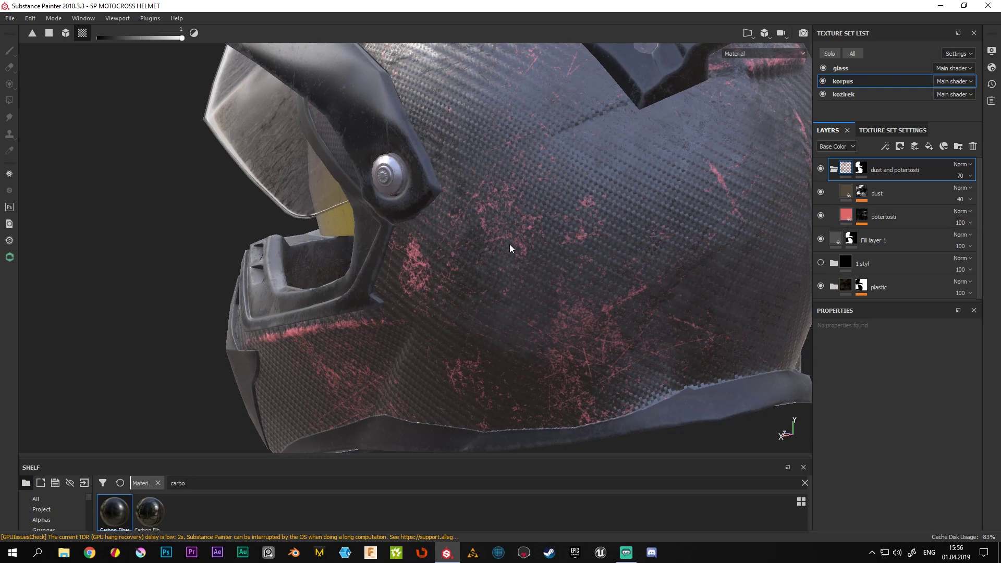
Change the potertosti layer's base colour to dark grey (0.085)
{"action": "left_click", "coordinate": [845, 219]}
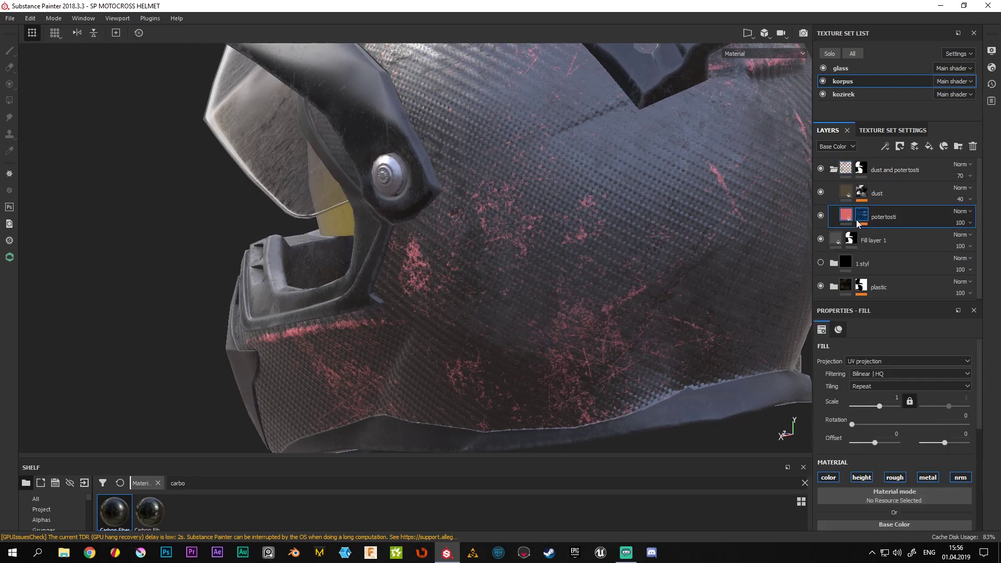
{"action": "scroll", "coordinate": [900, 389], "scroll_direction": "down", "scroll_amount": 2}
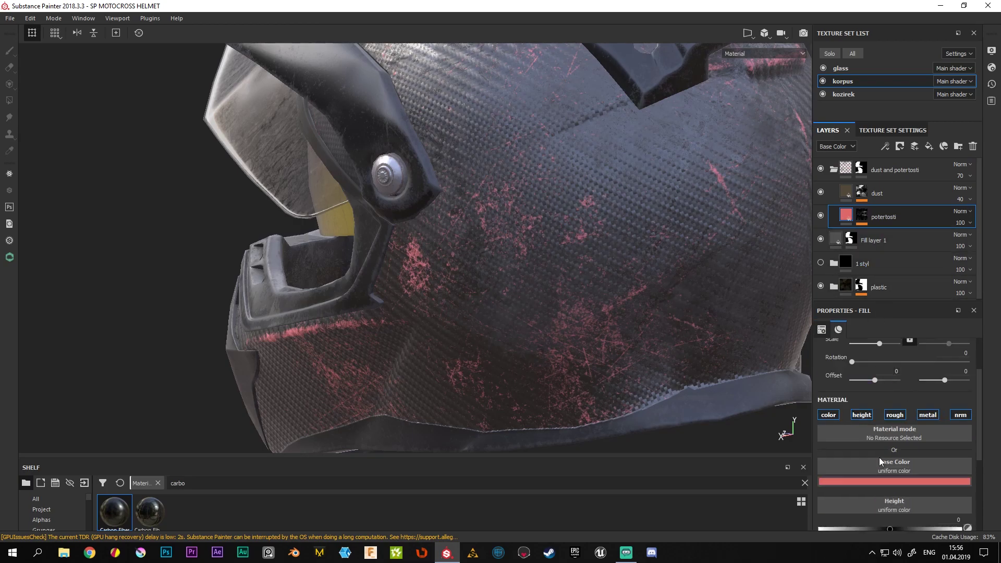
{"action": "left_click", "coordinate": [888, 482]}
{"action": "mouse_move", "coordinate": [895, 423]}
{"action": "left_mouse_down"}
{"action": "mouse_move", "coordinate": [853, 426]}
{"action": "mouse_move", "coordinate": [844, 394]}
{"action": "mouse_move", "coordinate": [841, 433]}
{"action": "left_mouse_up"}
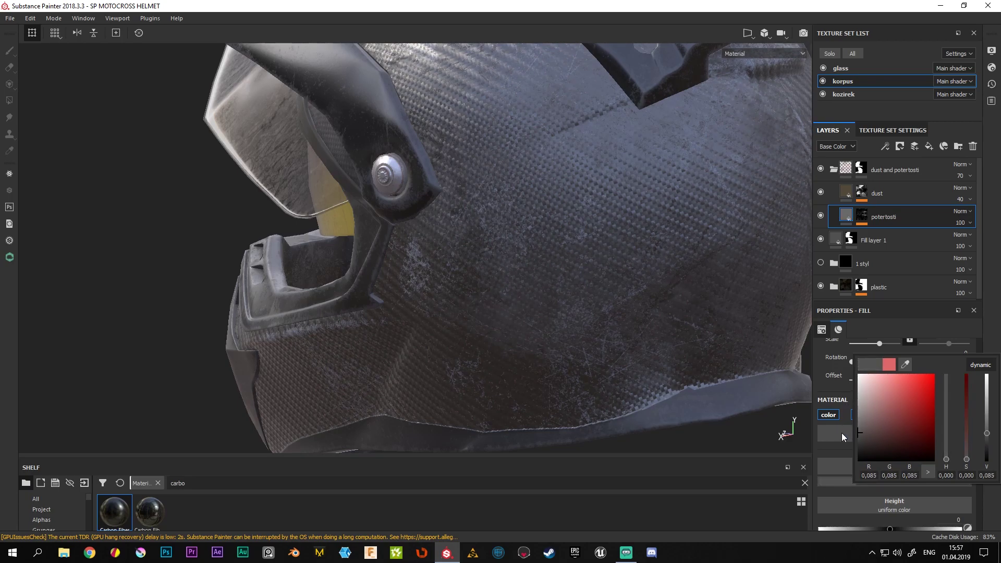
{"action": "left_click", "coordinate": [637, 339]}
Orbit the helmet to inspect the grey scratches, then collapse the 'dust and potertosti' folder
{"action": "left_click_drag", "start_coordinate": [637, 340], "coordinate": [623, 241], "text": "alt"}
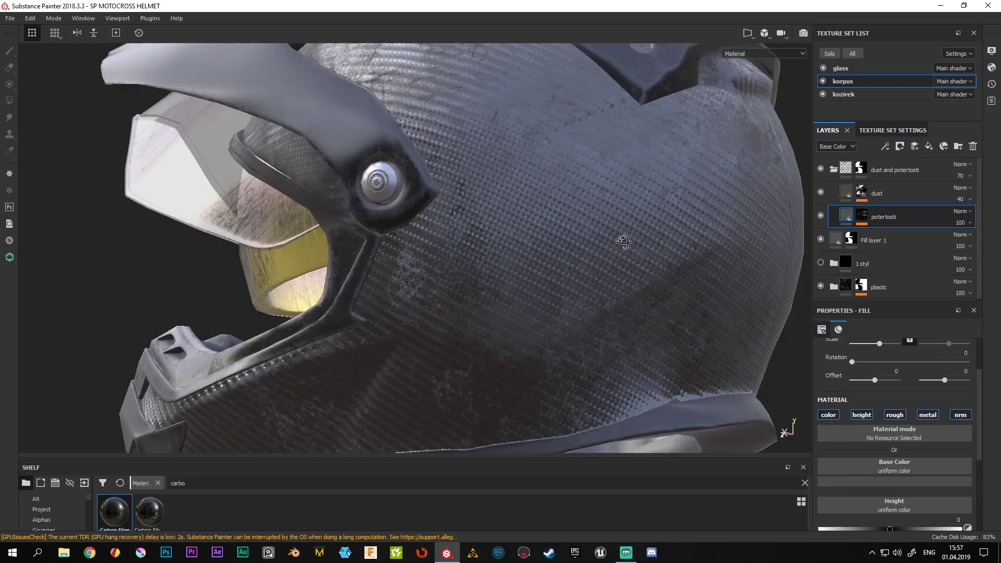
{"action": "scroll", "coordinate": [688, 299], "scroll_direction": "down", "scroll_amount": 5}
{"action": "scroll", "coordinate": [688, 299], "scroll_direction": "down", "scroll_amount": 2}
{"action": "mouse_move", "coordinate": [688, 299]}
{"action": "left_mouse_down", "text": "alt"}
{"action": "mouse_move", "coordinate": [313, 127]}
{"action": "mouse_move", "coordinate": [501, 197]}
{"action": "mouse_move", "coordinate": [539, 226]}
{"action": "mouse_move", "coordinate": [710, 237]}
{"action": "mouse_move", "coordinate": [351, 241]}
{"action": "left_mouse_up", "text": "alt"}
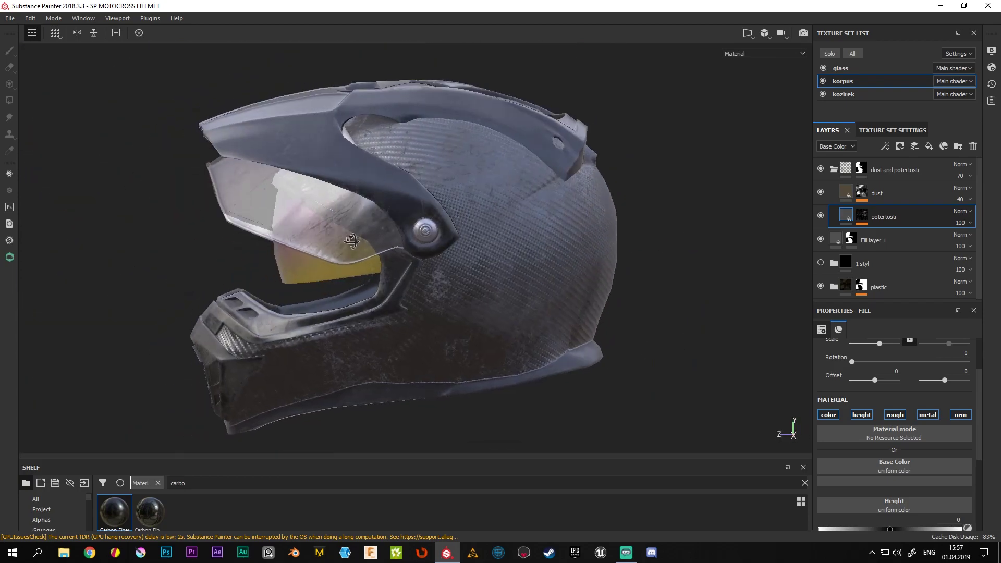
{"action": "scroll", "coordinate": [351, 241], "scroll_direction": "up", "scroll_amount": 2}
{"action": "scroll", "coordinate": [376, 256], "scroll_direction": "up", "scroll_amount": 3}
{"action": "scroll", "coordinate": [404, 273], "scroll_direction": "up", "scroll_amount": 3}
{"action": "scroll", "coordinate": [701, 286], "scroll_direction": "down", "scroll_amount": 4}
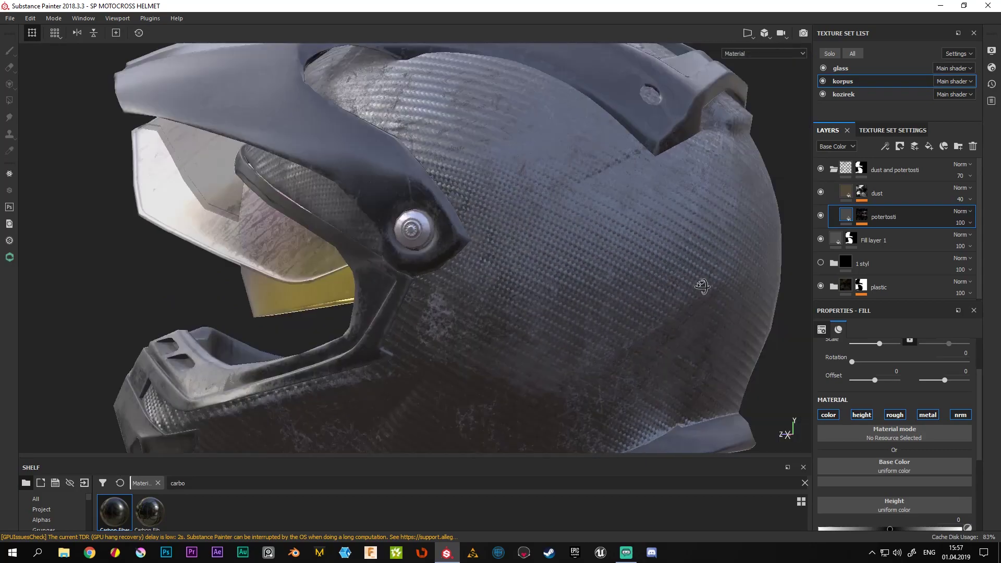
{"action": "scroll", "coordinate": [702, 285], "scroll_direction": "down", "scroll_amount": 3}
{"action": "left_click_drag", "start_coordinate": [391, 252], "coordinate": [615, 267], "text": "alt"}
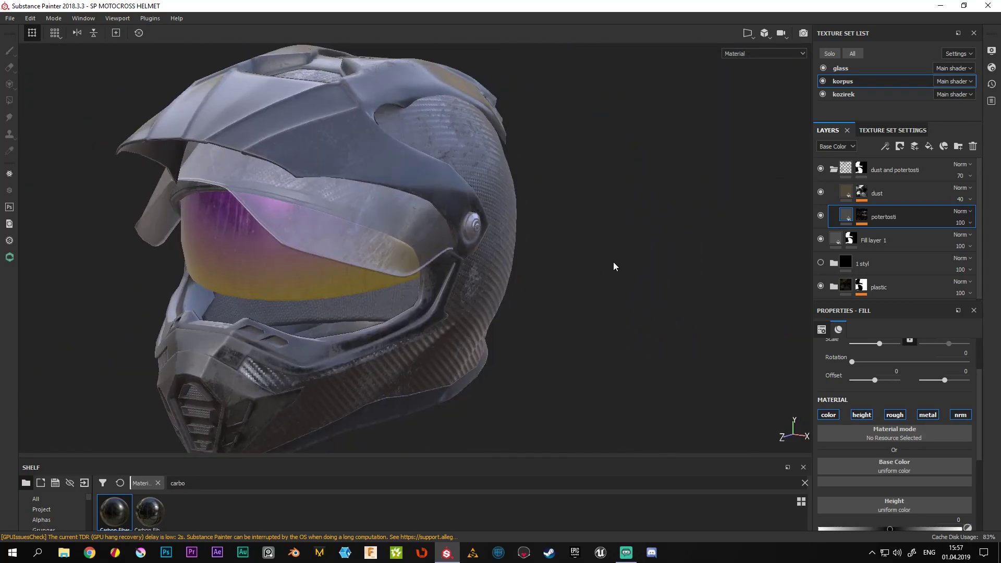
{"action": "left_click", "coordinate": [833, 169]}
{"action": "left_click", "coordinate": [887, 170]}
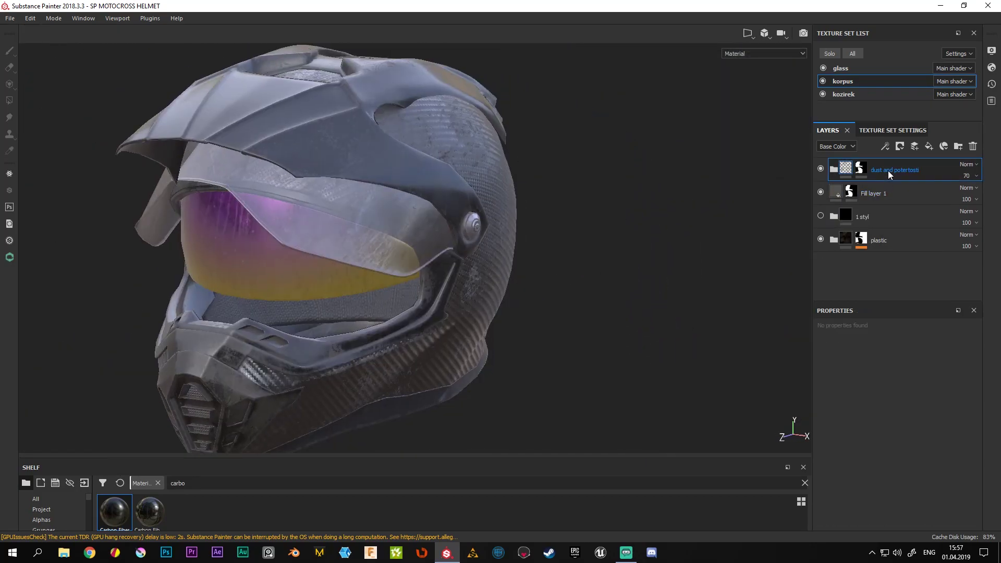
Rename Fill layer 1 to 'base color'
{"action": "left_click", "coordinate": [886, 194]}
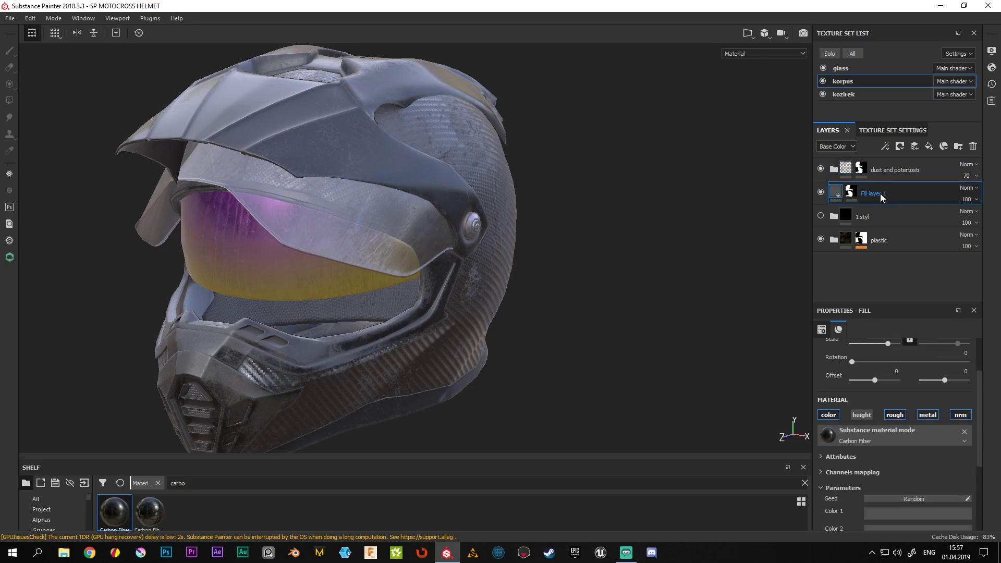
{"action": "double_click", "coordinate": [879, 194]}
{"action": "type", "text": "base c"}
{"action": "type", "text": "olor"}
{"action": "key", "text": "Return"}
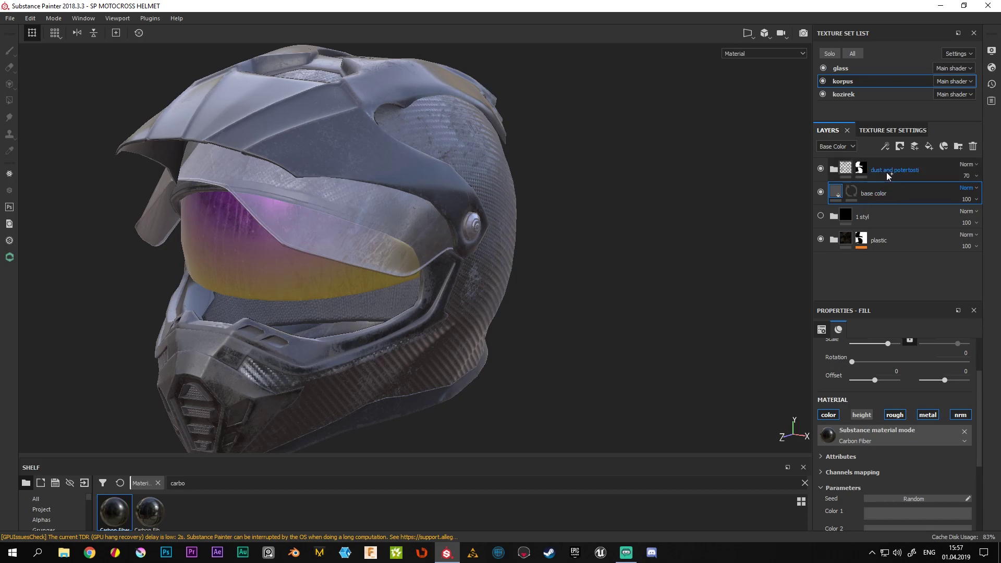
Group 'base color' with 'dust and potertosti' (Ctrl+G) and name the folder '2'
{"action": "left_click", "coordinate": [877, 170], "text": "ctrl"}
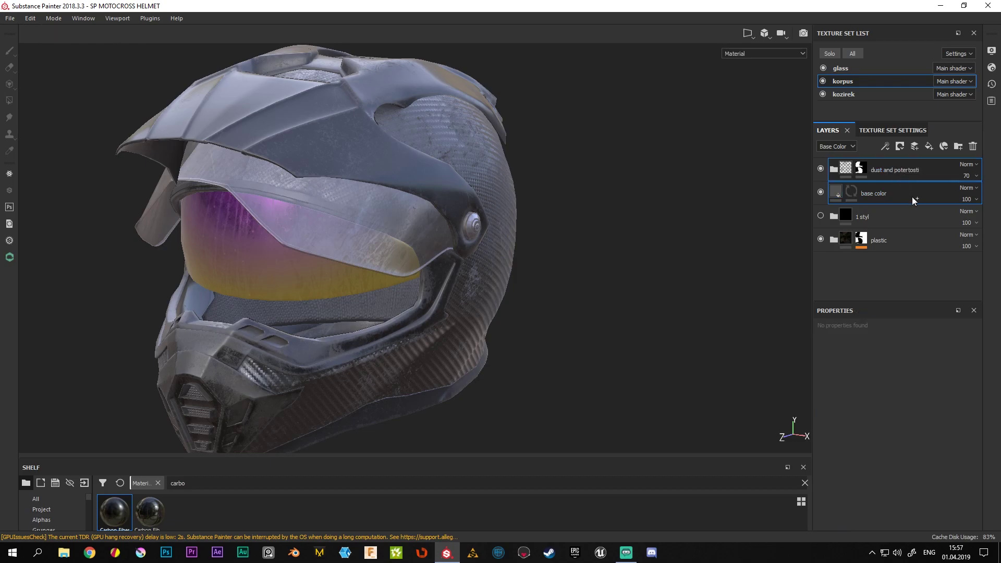
{"action": "key", "text": "ctrl+g"}
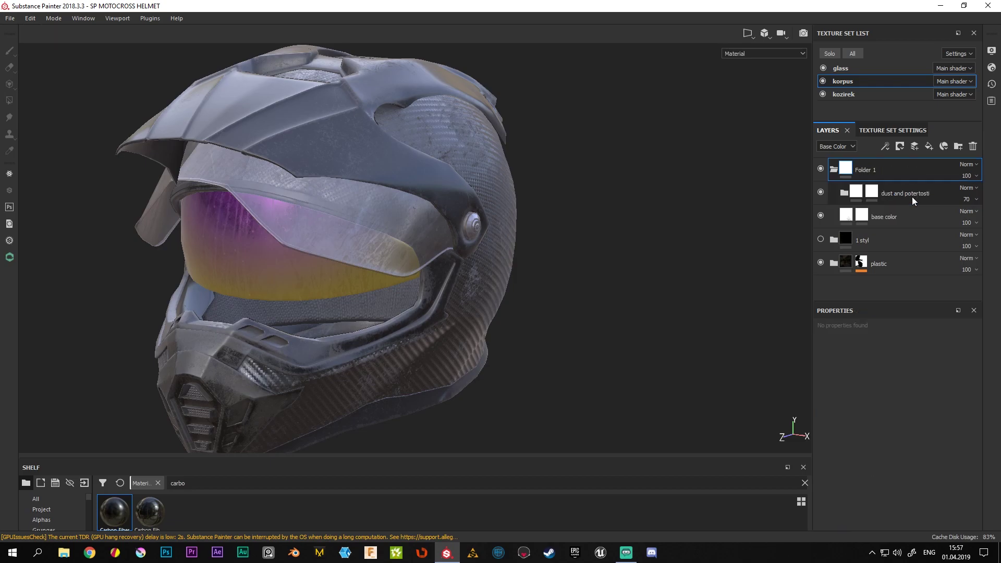
{"action": "left_click", "coordinate": [832, 170]}
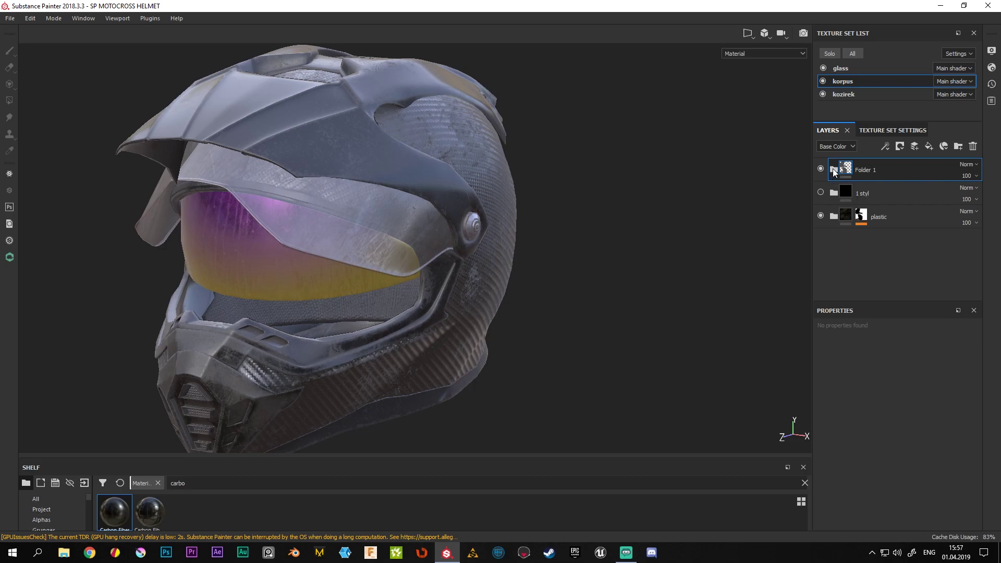
{"action": "double_click", "coordinate": [866, 171]}
{"action": "type", "text": "2 styl"}
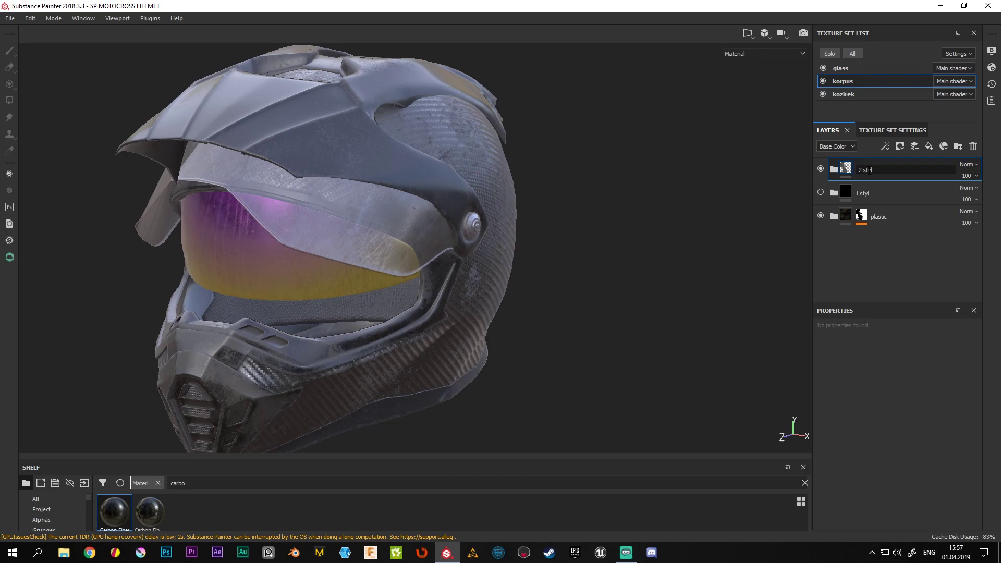
Confirm the '2 styl' group name and inspect the carbon fibre helmet from several sides
{"action": "key", "text": "Return"}
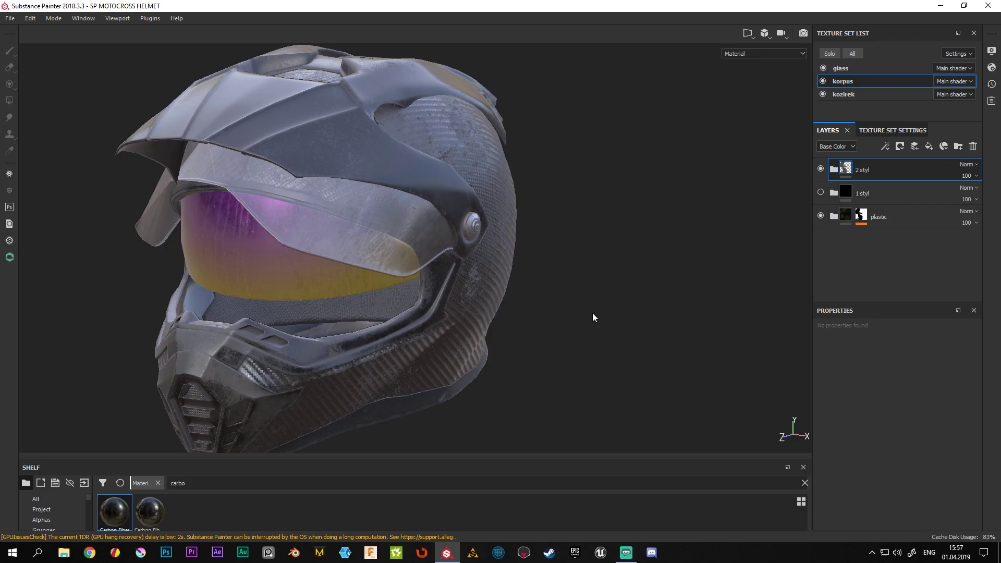
{"action": "mouse_move", "coordinate": [593, 313]}
{"action": "left_mouse_down", "text": "alt"}
{"action": "mouse_move", "coordinate": [474, 240]}
{"action": "mouse_move", "coordinate": [599, 255]}
{"action": "mouse_move", "coordinate": [719, 219]}
{"action": "left_mouse_up", "text": "alt"}
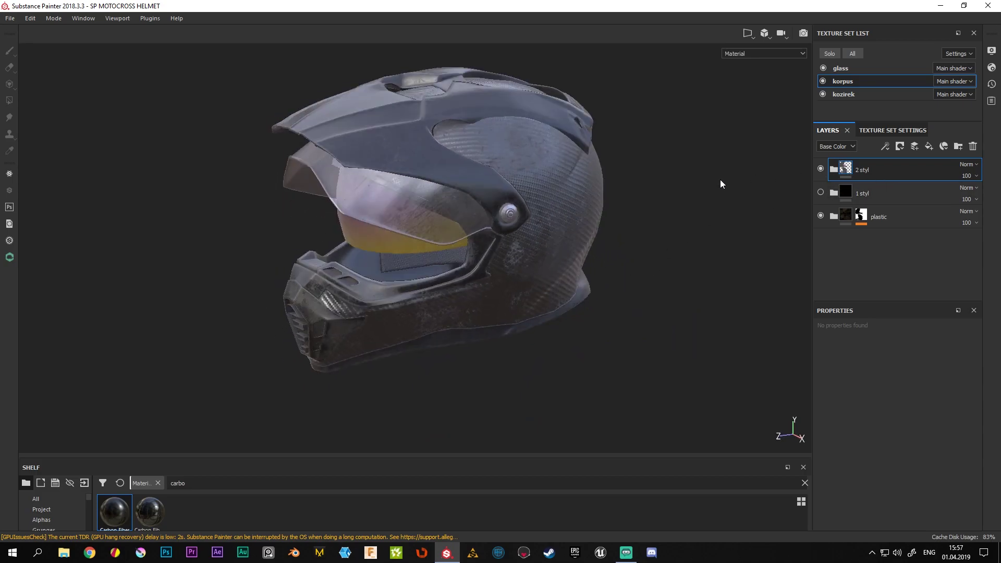
{"action": "left_click_drag", "start_coordinate": [720, 184], "coordinate": [205, 466], "text": "alt"}
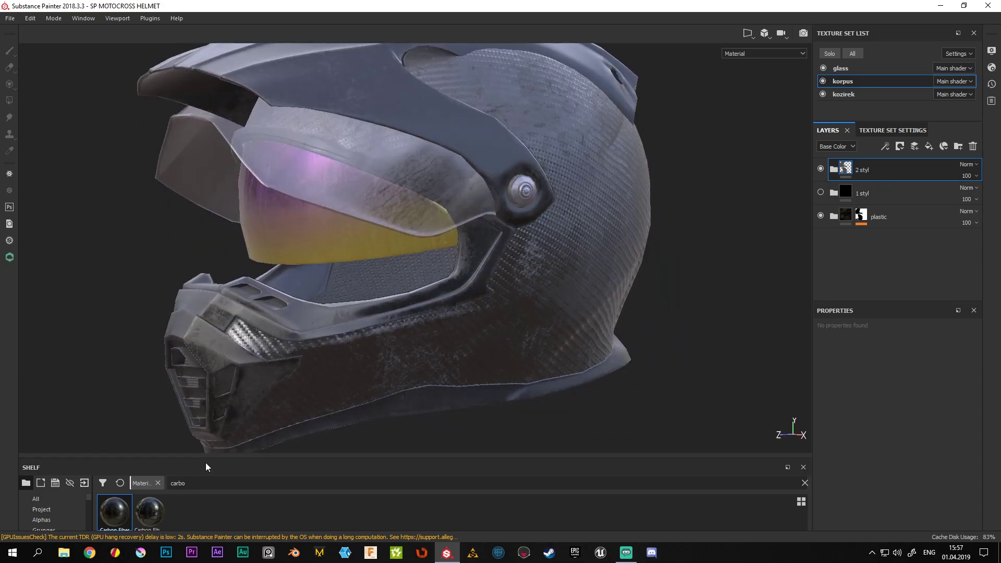
{"action": "mouse_move", "coordinate": [454, 398]}
{"action": "left_mouse_down", "text": "alt"}
{"action": "mouse_move", "coordinate": [576, 323]}
{"action": "mouse_move", "coordinate": [652, 292]}
{"action": "left_mouse_up", "text": "alt"}
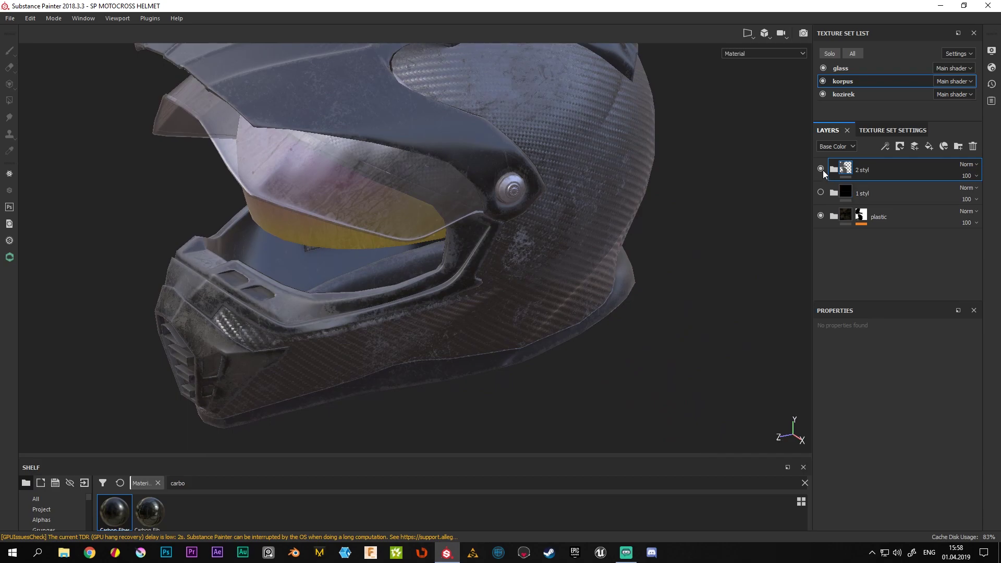
{"action": "mouse_move", "coordinate": [644, 260]}
{"action": "left_mouse_down", "text": "alt"}
{"action": "mouse_move", "coordinate": [485, 230]}
{"action": "mouse_move", "coordinate": [553, 211]}
{"action": "left_mouse_up", "text": "alt"}
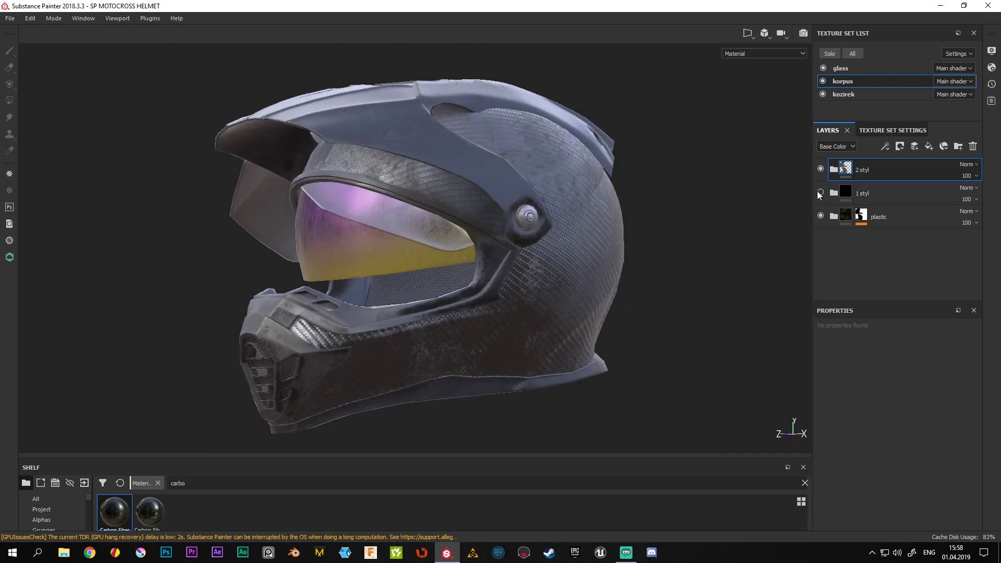
Hide the '2 styl' carbon group and show '1 styl', viewing the white-red livery from several angles
{"action": "left_click", "coordinate": [821, 169]}
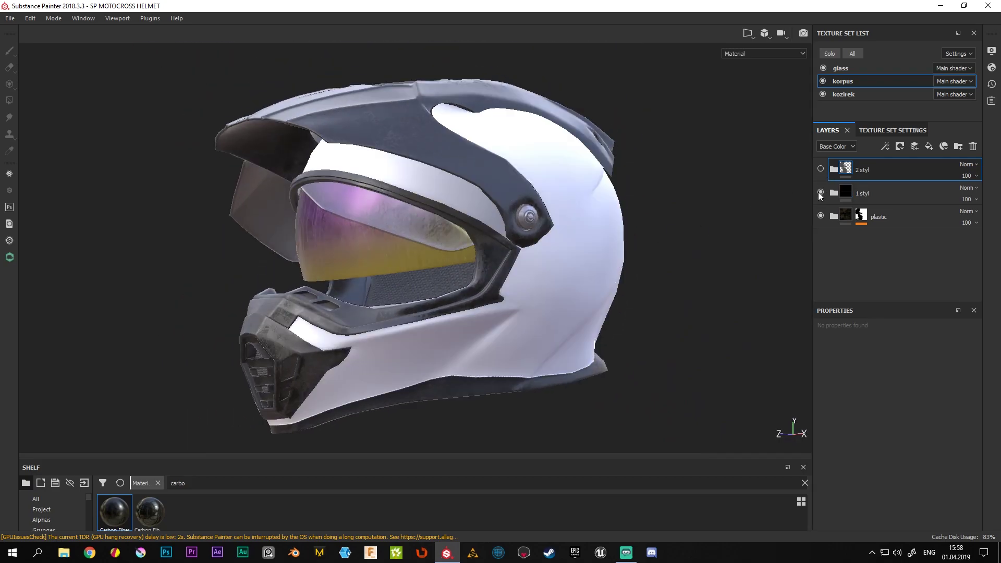
{"action": "left_click", "coordinate": [820, 192]}
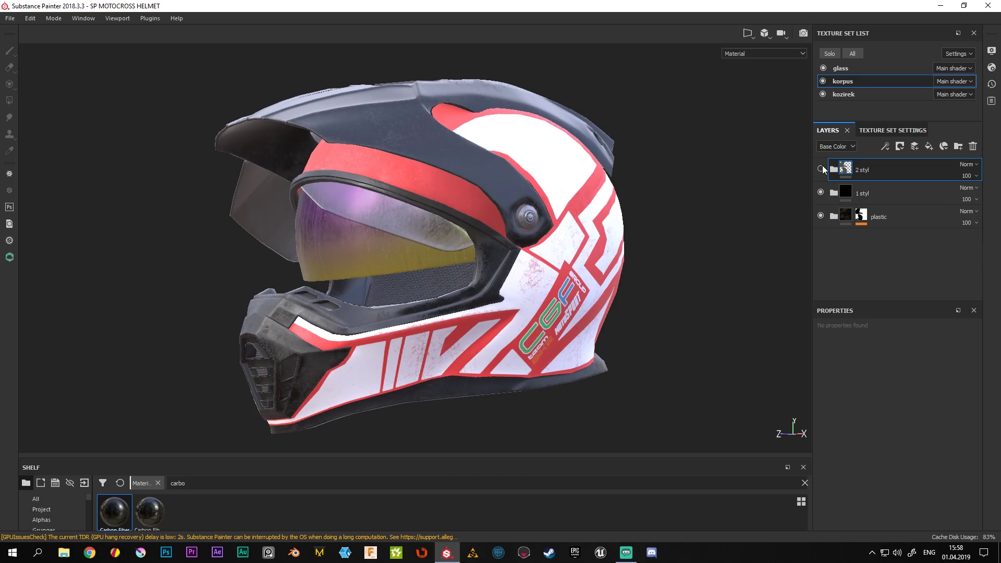
{"action": "left_click_drag", "start_coordinate": [571, 211], "coordinate": [600, 231], "text": "alt"}
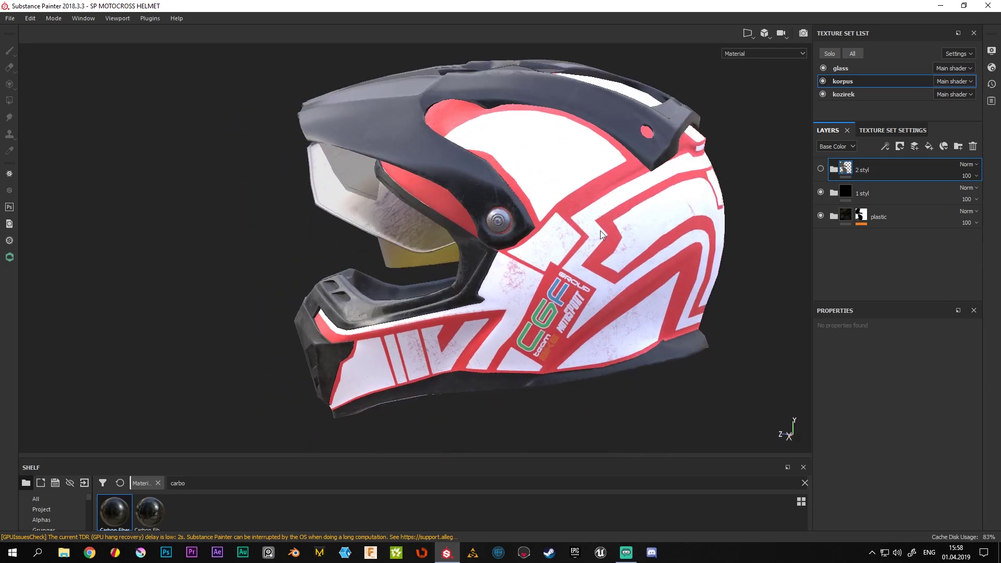
{"action": "scroll", "coordinate": [567, 301], "scroll_direction": "up", "scroll_amount": 3}
{"action": "left_click_drag", "start_coordinate": [567, 302], "coordinate": [577, 298], "text": "alt"}
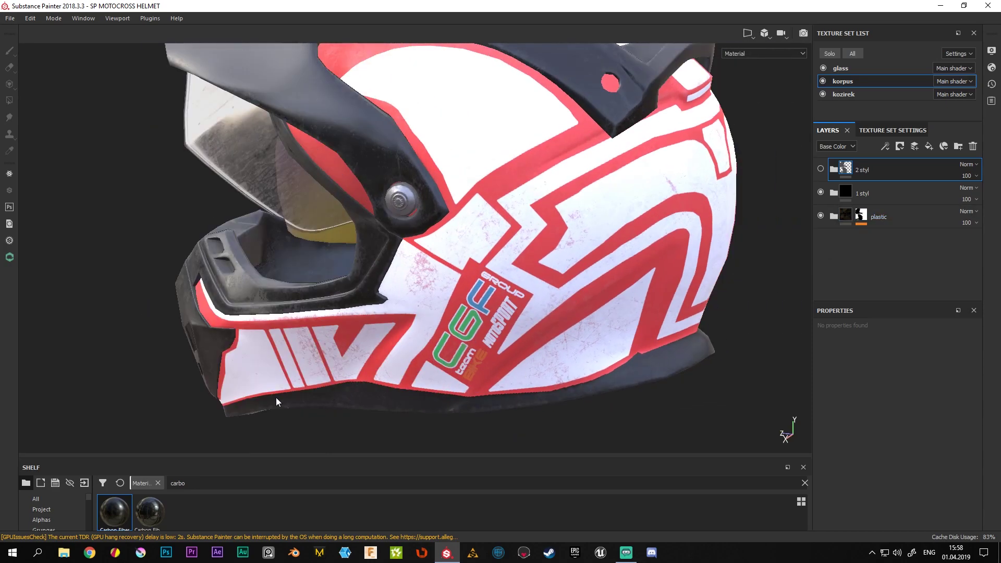
{"action": "mouse_move", "coordinate": [583, 364]}
{"action": "left_mouse_down", "text": "alt"}
{"action": "mouse_move", "coordinate": [374, 261]}
{"action": "mouse_move", "coordinate": [469, 271]}
{"action": "left_mouse_up", "text": "alt"}
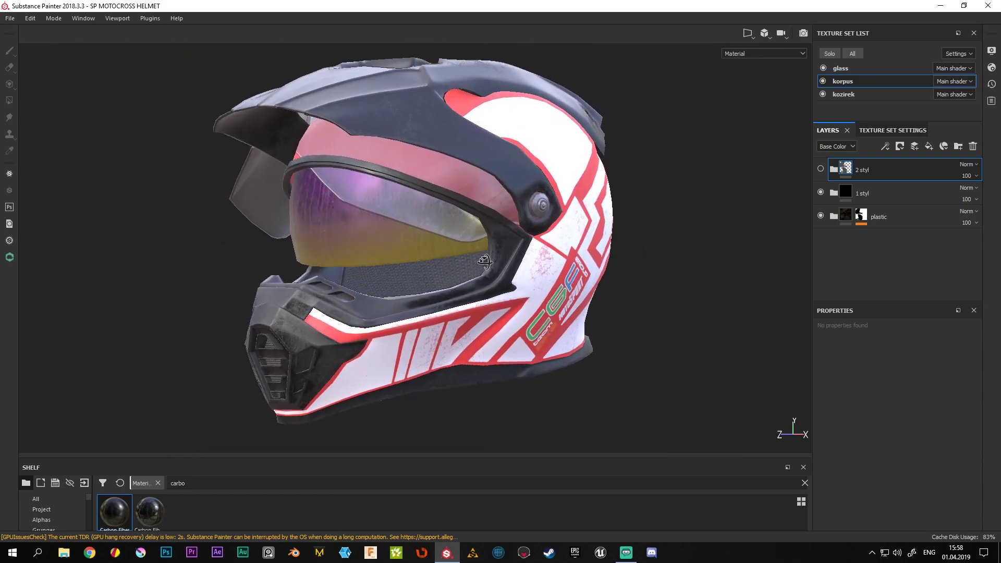
End the '2 styl' name edit and inspect the livery's side profile up close
{"action": "key", "text": "Return"}
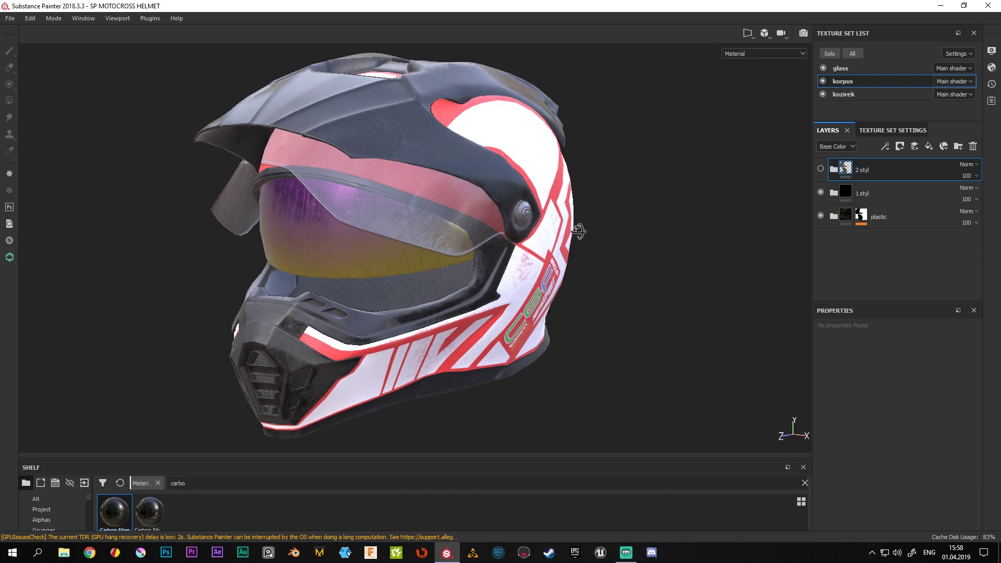
{"action": "mouse_move", "coordinate": [578, 231]}
{"action": "left_mouse_down", "text": "alt"}
{"action": "mouse_move", "coordinate": [411, 232]}
{"action": "mouse_move", "coordinate": [487, 245]}
{"action": "left_mouse_up", "text": "alt"}
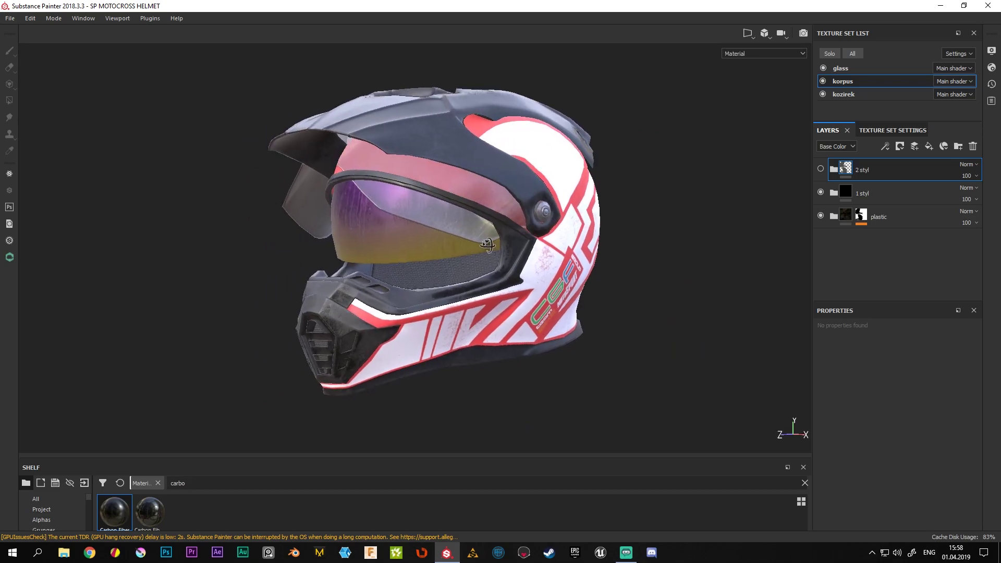
{"action": "mouse_move", "coordinate": [488, 245]}
{"action": "left_mouse_down", "text": "alt"}
{"action": "mouse_move", "coordinate": [578, 352]}
{"action": "mouse_move", "coordinate": [520, 267]}
{"action": "mouse_move", "coordinate": [628, 339]}
{"action": "mouse_move", "coordinate": [520, 254]}
{"action": "mouse_move", "coordinate": [526, 273]}
{"action": "left_mouse_up", "text": "alt"}
{"action": "scroll", "coordinate": [578, 353], "scroll_direction": "up", "scroll_amount": 3}
{"action": "scroll", "coordinate": [520, 267], "scroll_direction": "up", "scroll_amount": 3}
{"action": "scroll", "coordinate": [574, 303], "scroll_direction": "down", "scroll_amount": 3}
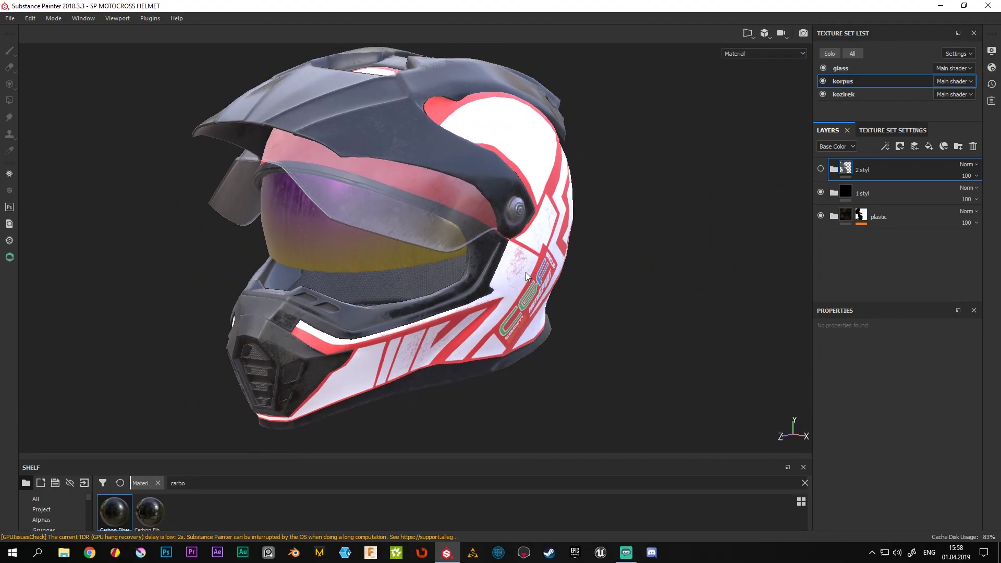